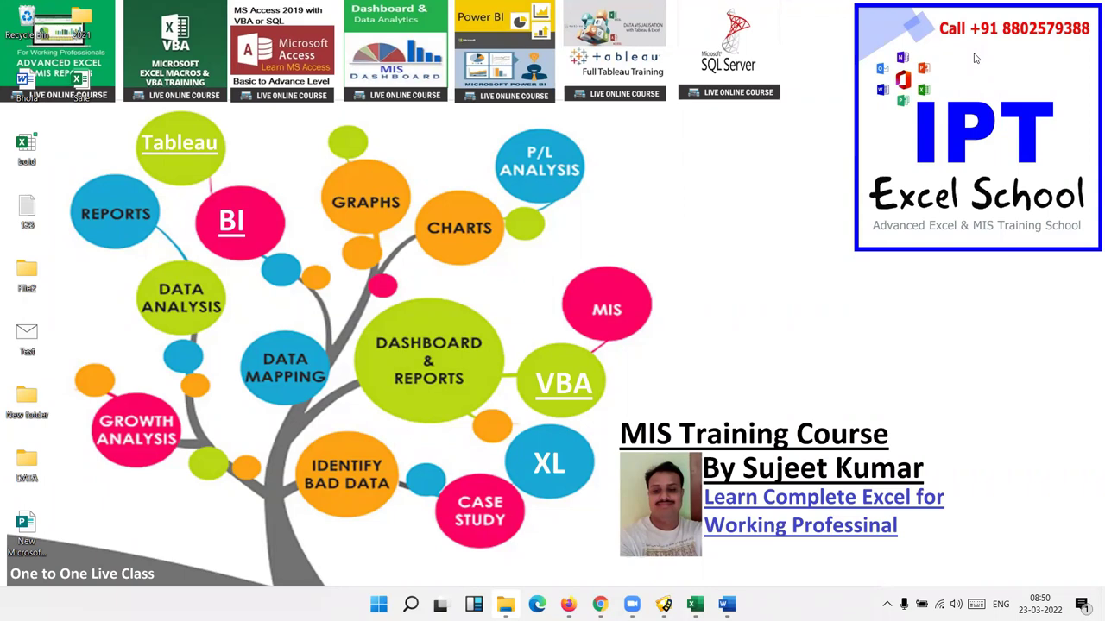
Step: Permanently delete the New Microsoft Publisher Document from the desktop and start a blank Word document
click(26, 521)
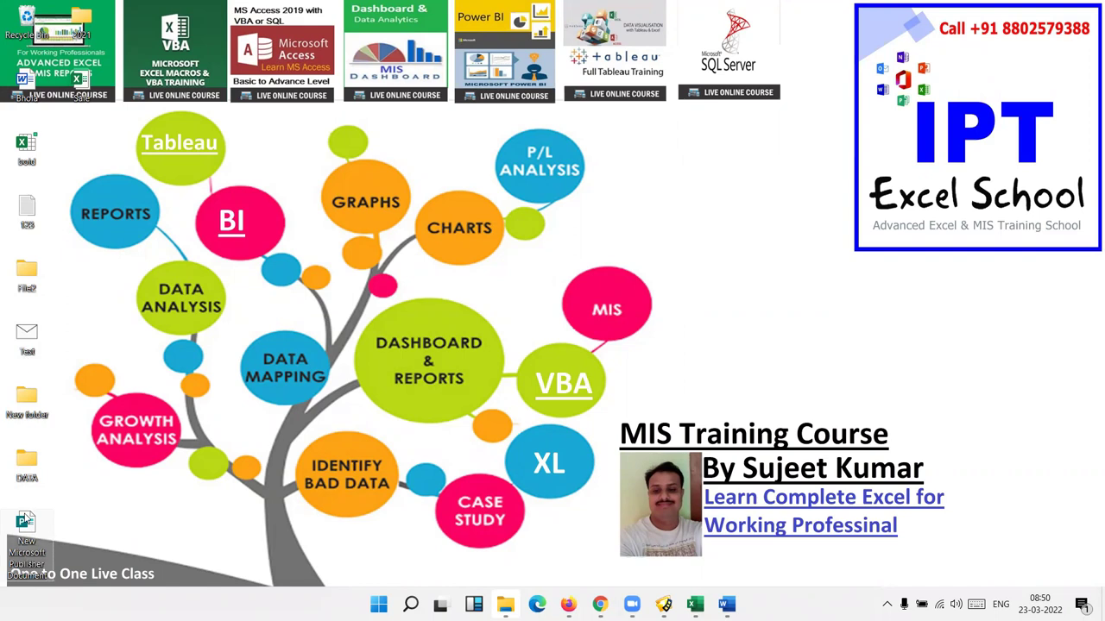
key(shift+Delete)
click(618, 354)
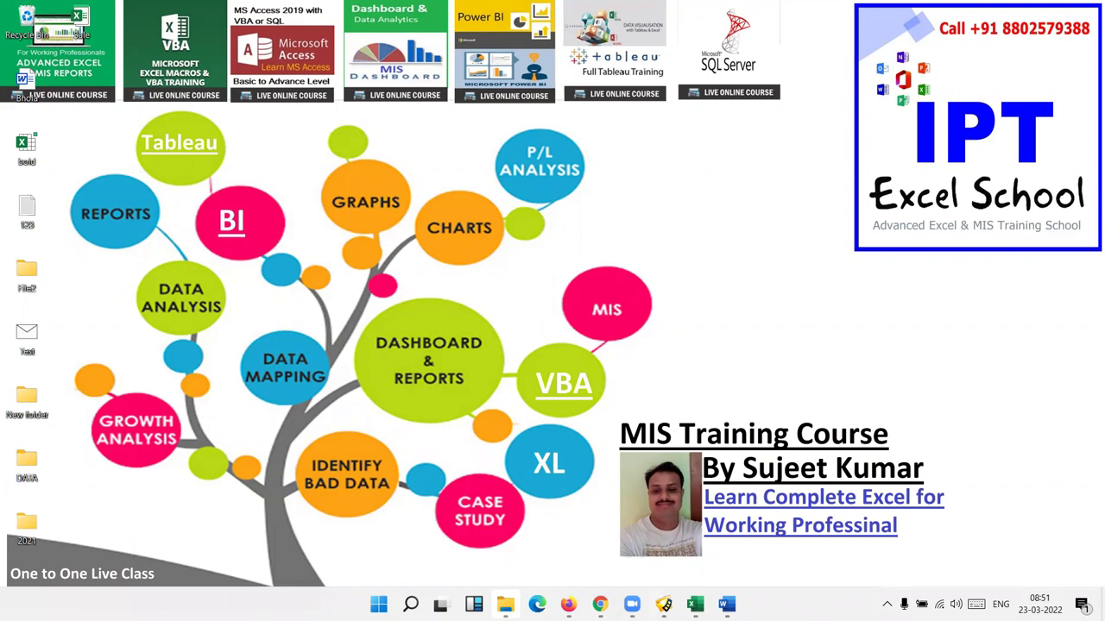
click(725, 604)
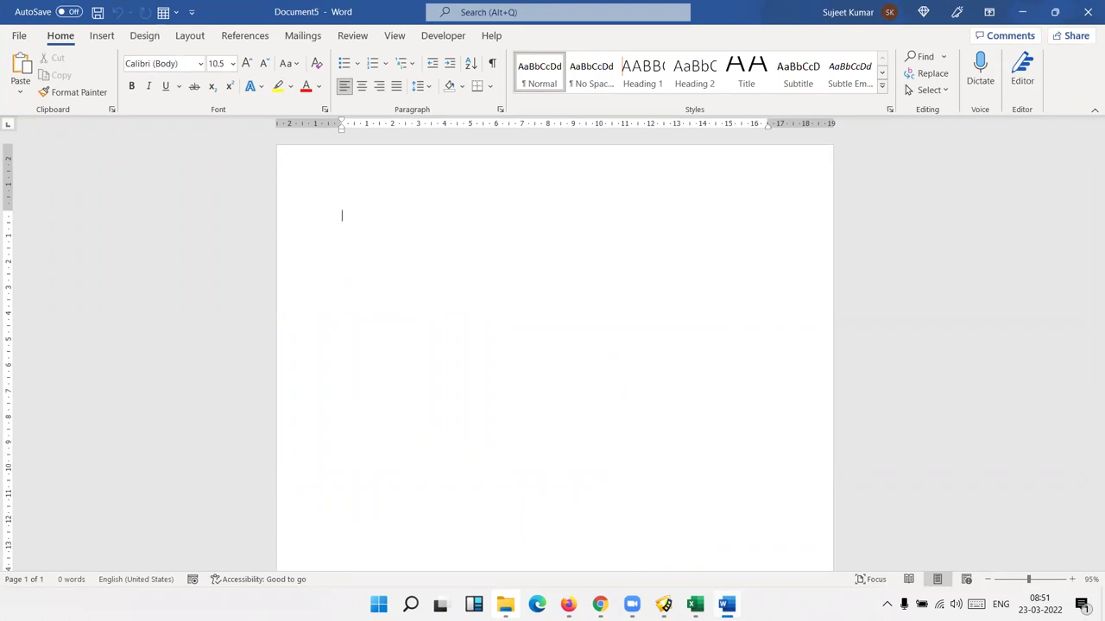
Step: In a new Chrome tab, search Google for 'excel vba functions list'
click(599, 530)
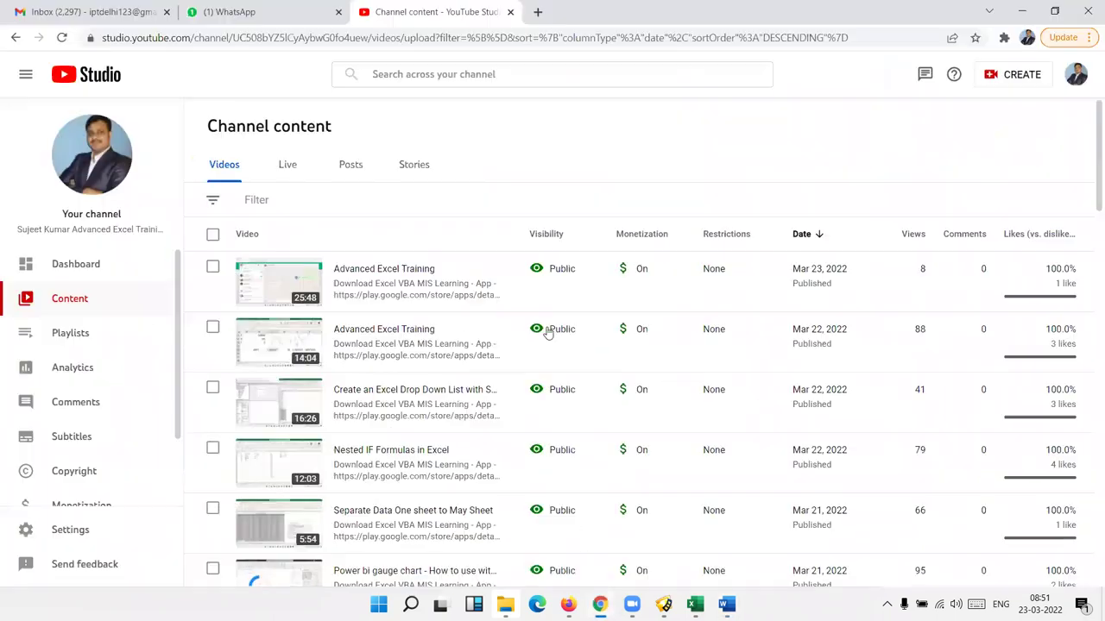
key(ctrl+t)
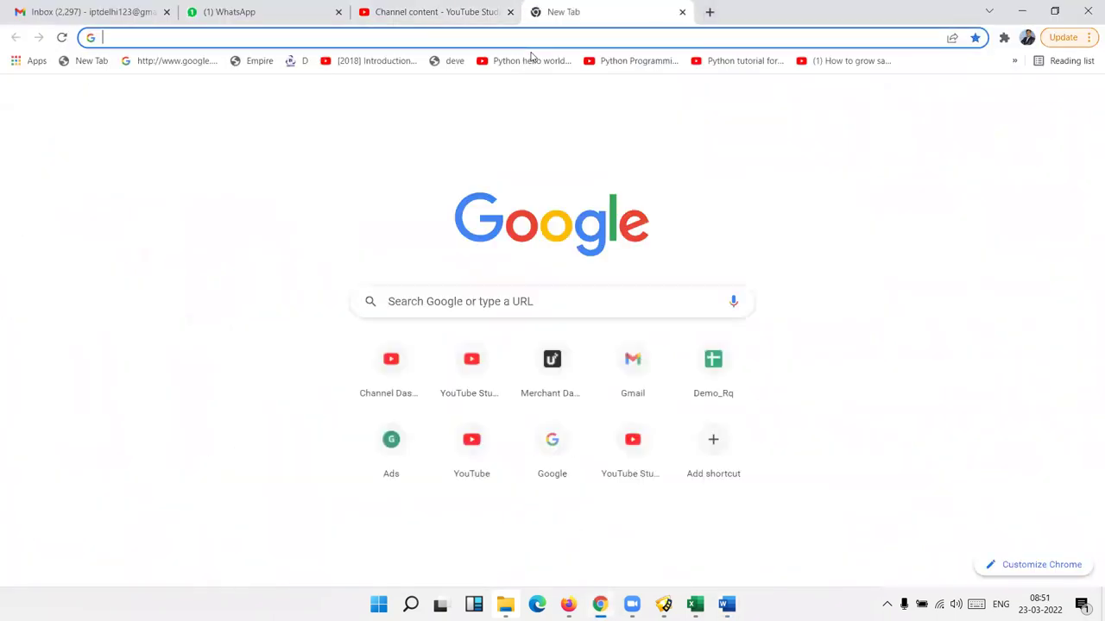
text(google.com)
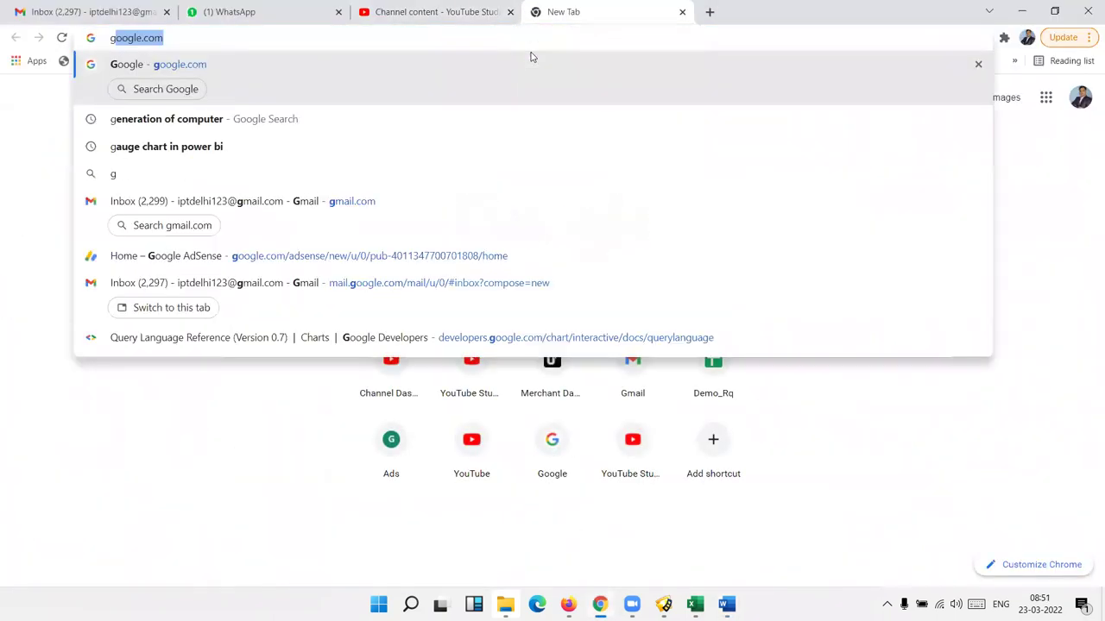
key(Return)
text(excel)
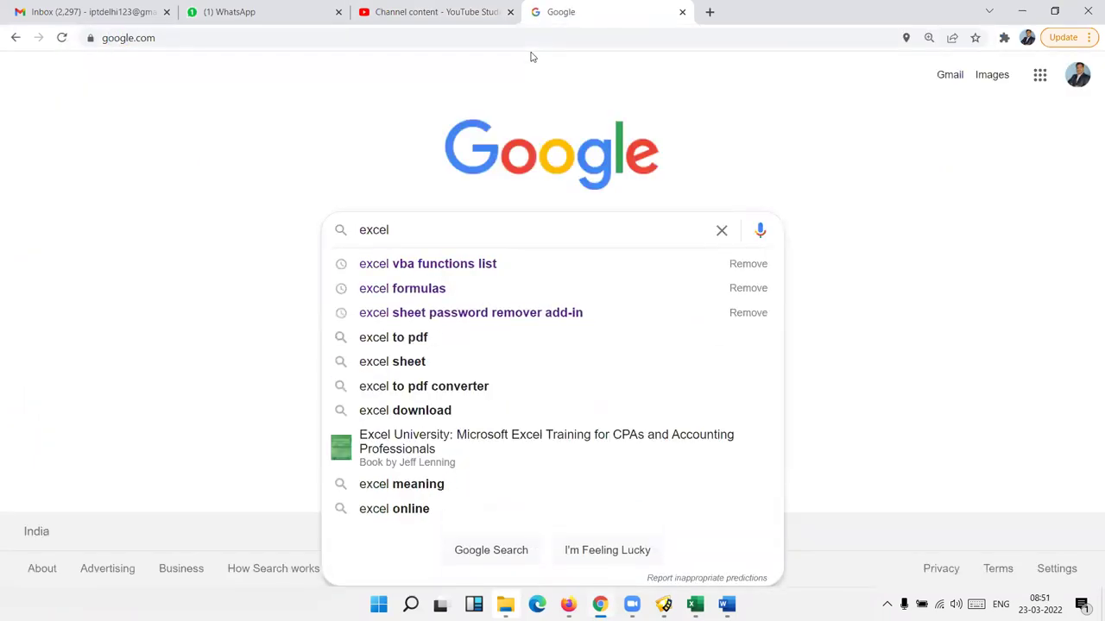
key(Down)
key(Return)
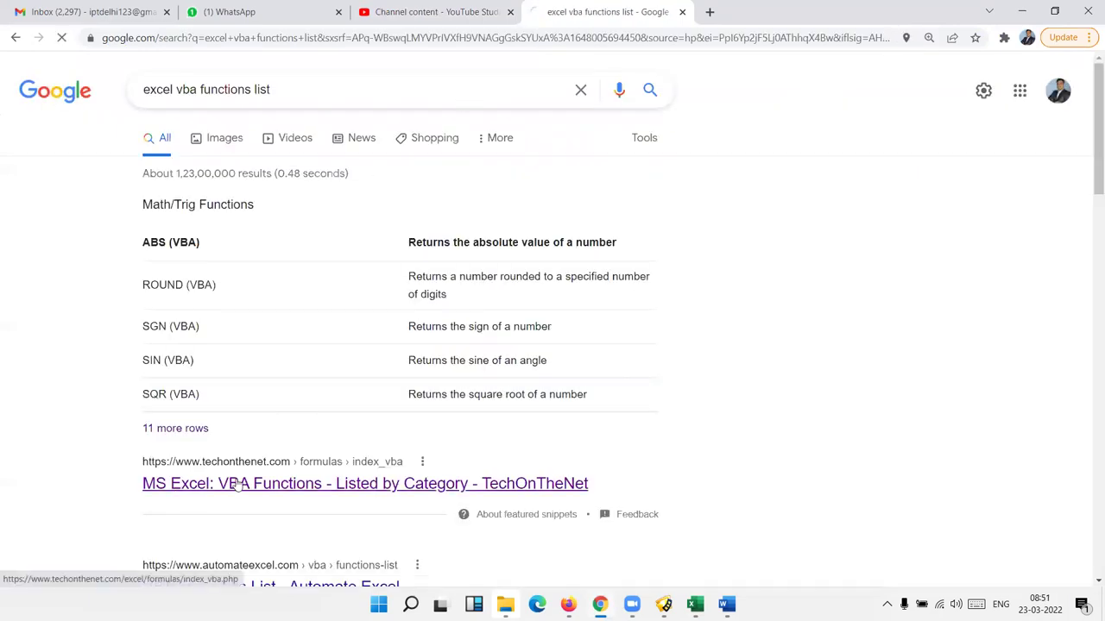
Step: Open the TechOnTheNet VBA Functions – Listed by Category page and browse its function list
click(261, 449)
scroll(451, 412, down, 2)
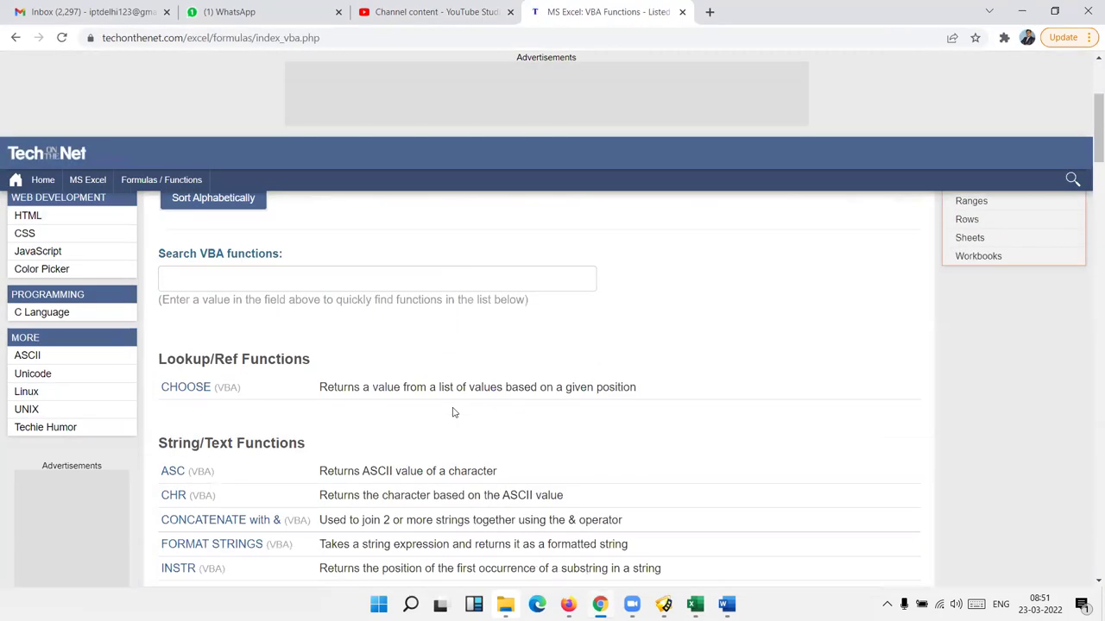
scroll(409, 393, down, 3)
scroll(408, 393, down, 5)
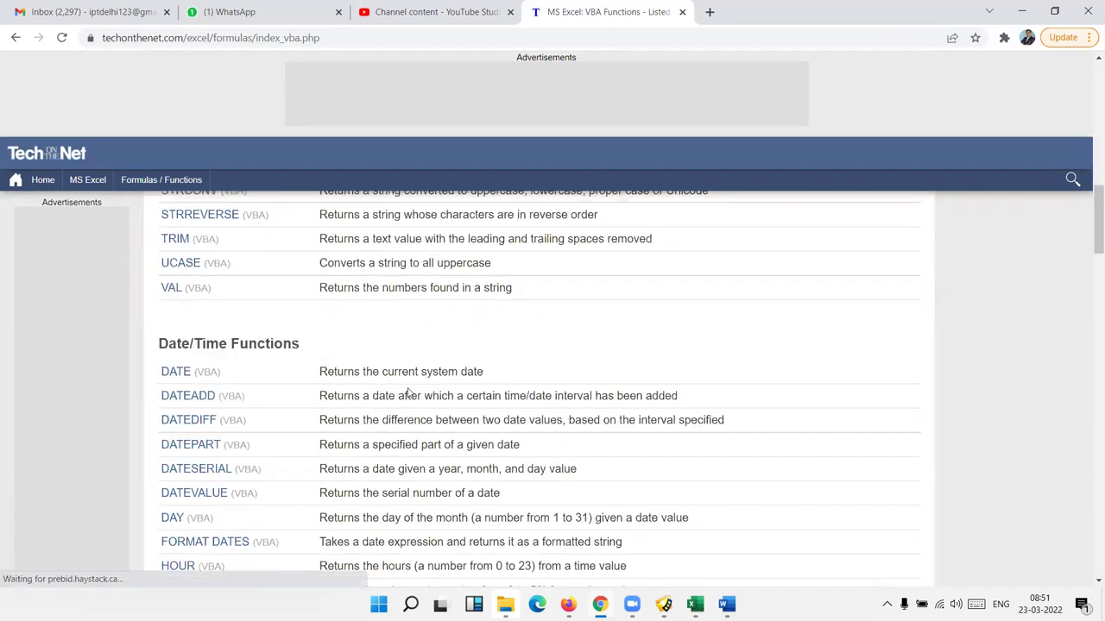
scroll(409, 393, up, 1)
scroll(407, 384, up, 4)
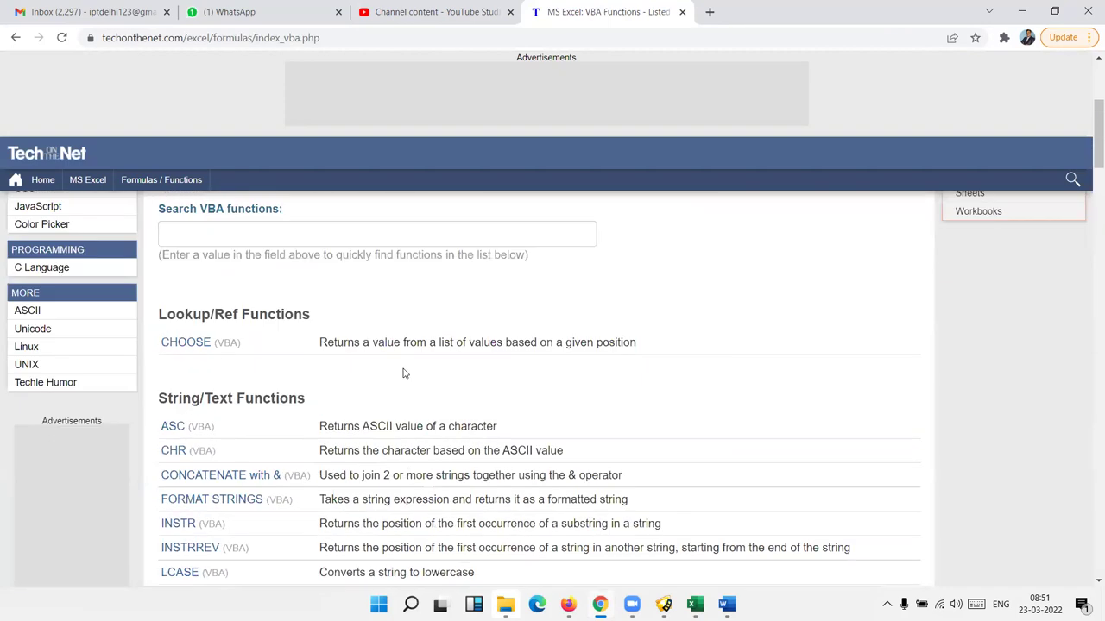
scroll(406, 375, up, 3)
scroll(403, 366, up, 2)
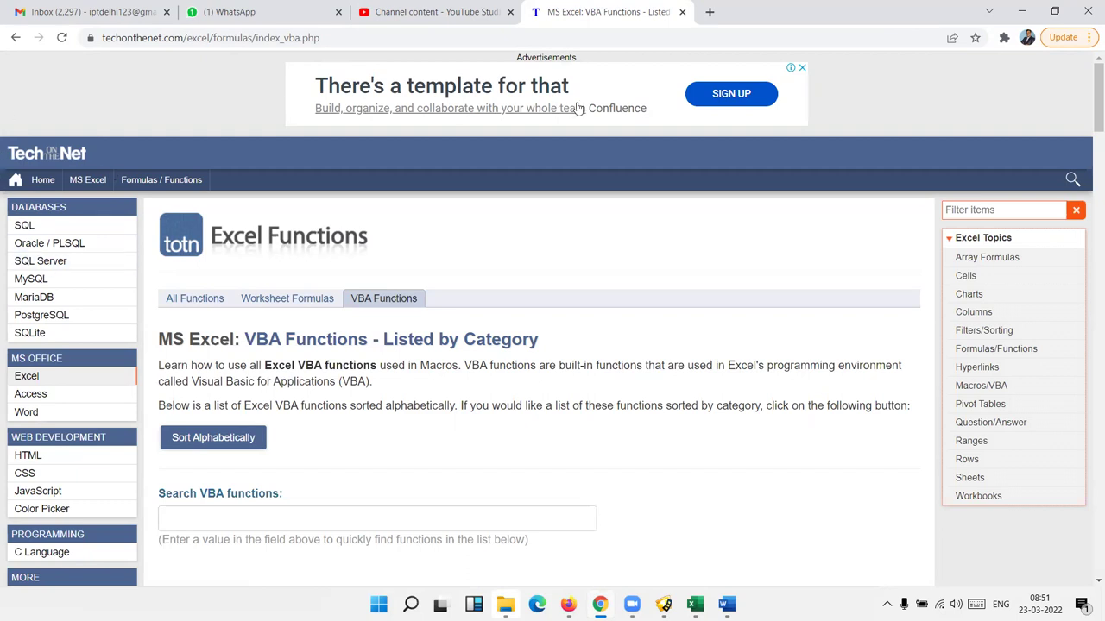
scroll(1070, 441, down, 10)
scroll(1045, 442, down, 10)
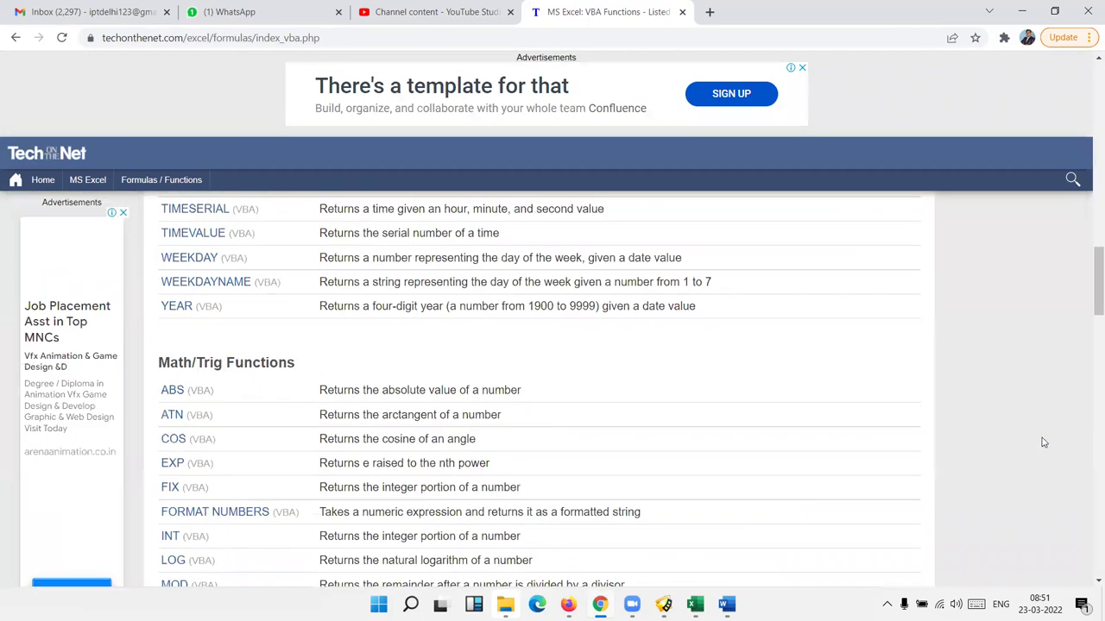
scroll(33, 378, down, 5)
scroll(33, 378, up, 2)
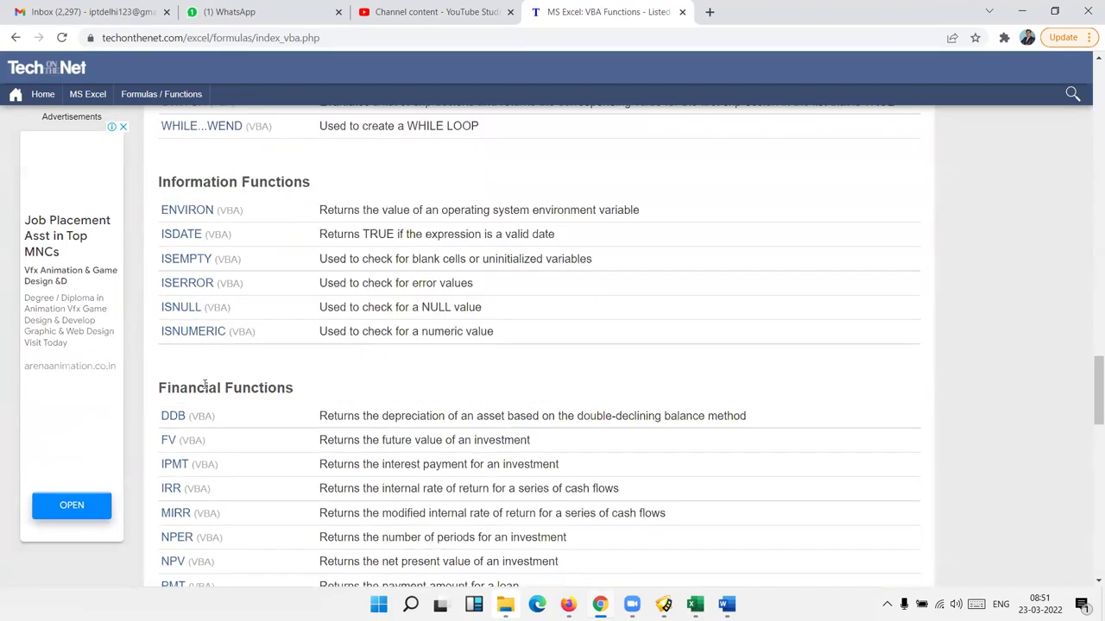
scroll(210, 374, up, 10)
scroll(215, 369, up, 10)
scroll(260, 374, down, 3)
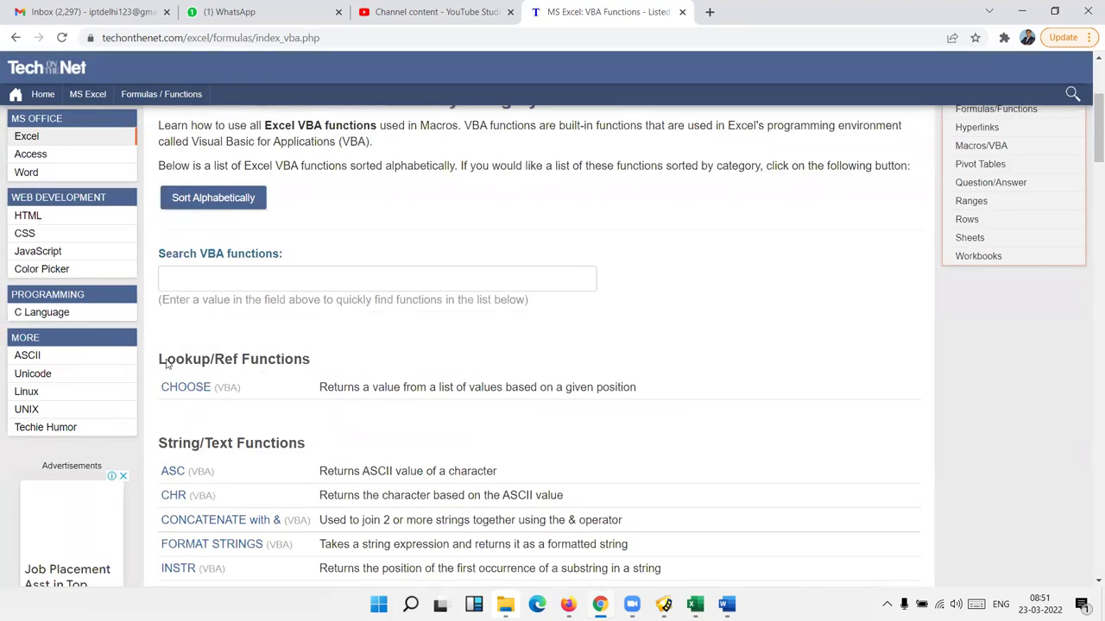
Step: Select the page's entire function list with Ctrl+A, then return to the blank Word document
drag(167, 364, 250, 363)
scroll(330, 367, down, 5)
scroll(333, 365, down, 12)
scroll(337, 363, down, 10)
scroll(337, 365, down, 6)
scroll(337, 365, up, 6)
scroll(371, 389, down, 3)
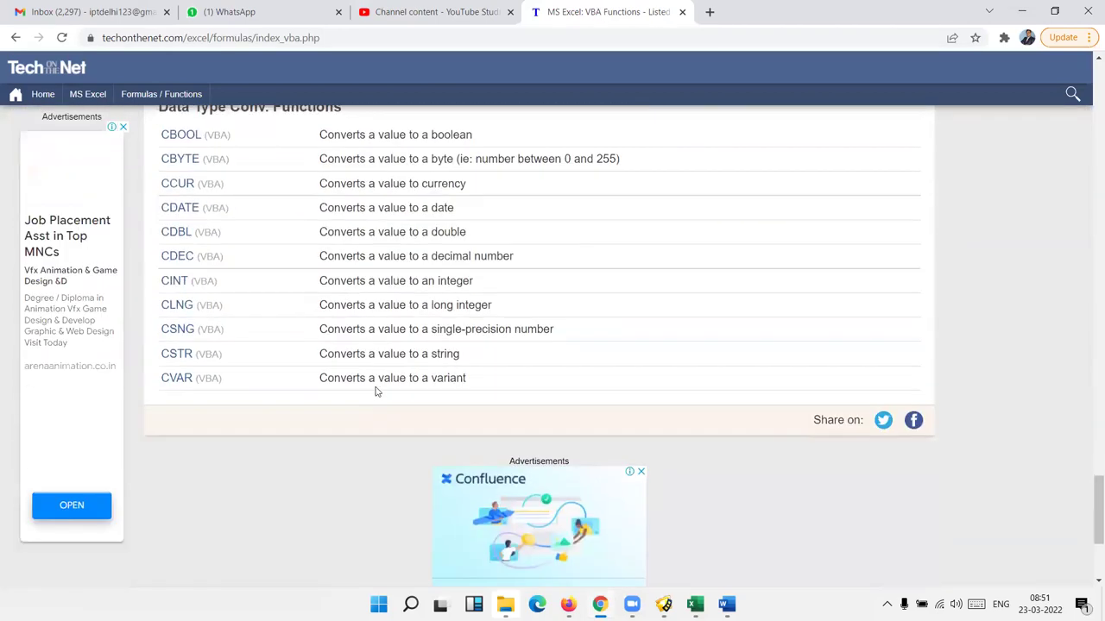
key(ctrl+a)
scroll(473, 386, up, 5)
scroll(475, 387, up, 5)
scroll(475, 387, up, 3)
scroll(475, 386, up, 5)
scroll(474, 384, up, 5)
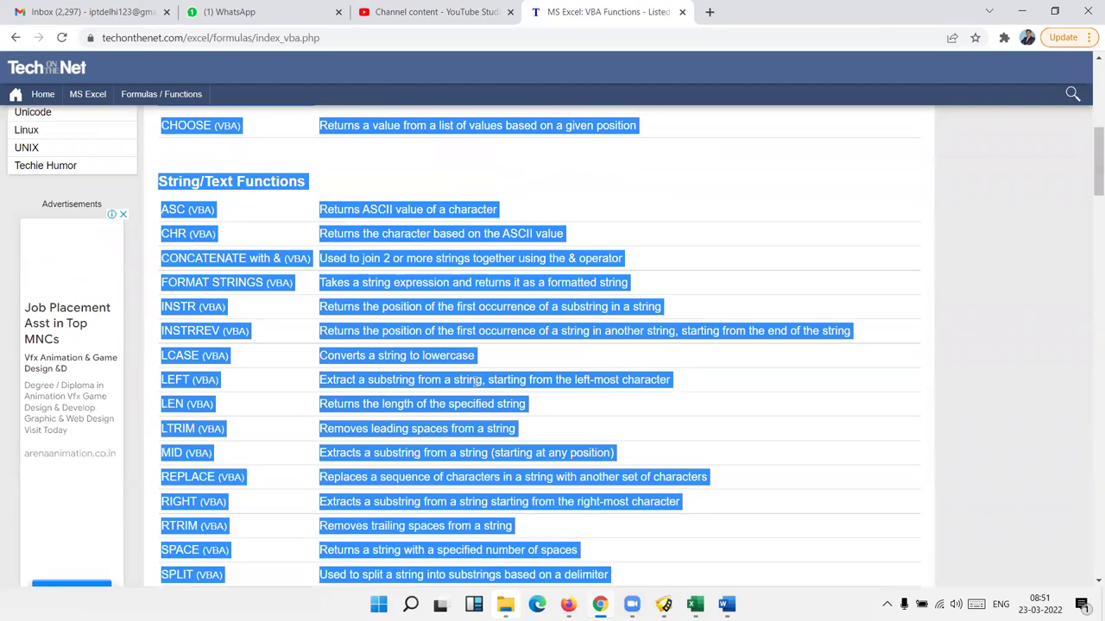
scroll(474, 381, up, 4)
scroll(475, 384, down, 3)
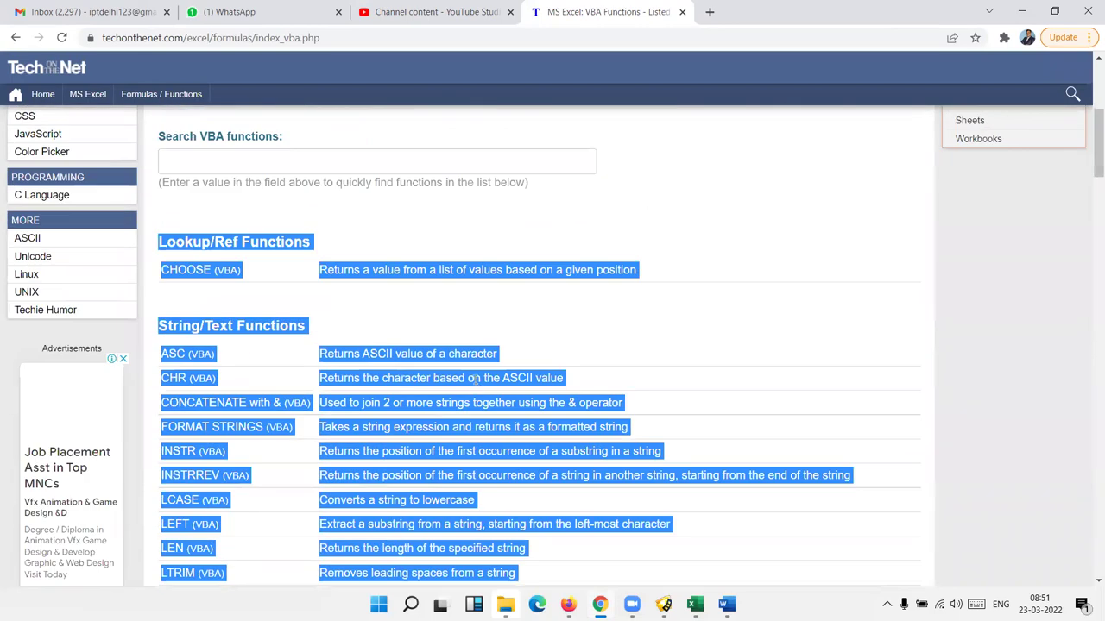
scroll(475, 380, down, 3)
scroll(475, 380, down, 5)
scroll(475, 378, down, 6)
scroll(475, 378, down, 4)
scroll(475, 379, down, 3)
scroll(475, 379, down, 6)
scroll(474, 379, down, 3)
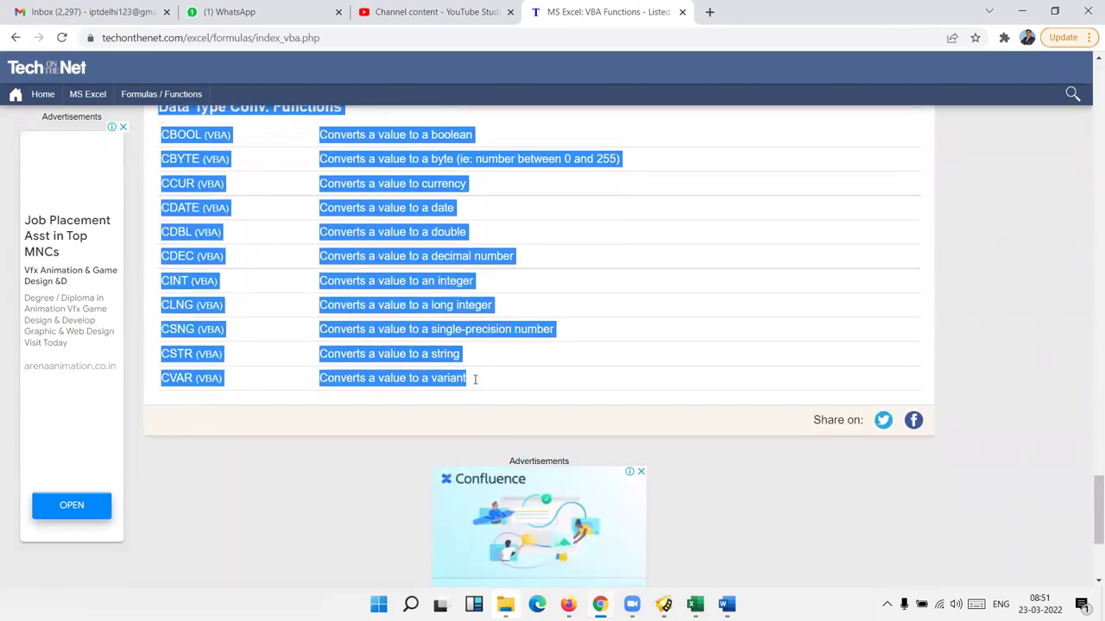
scroll(475, 381, up, 3)
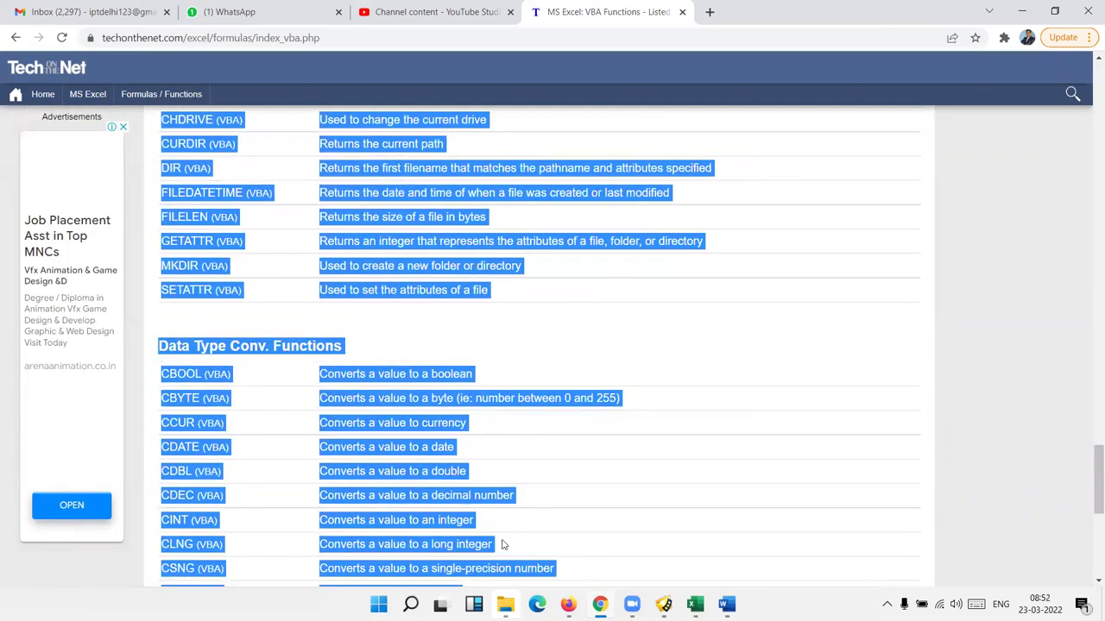
click(727, 604)
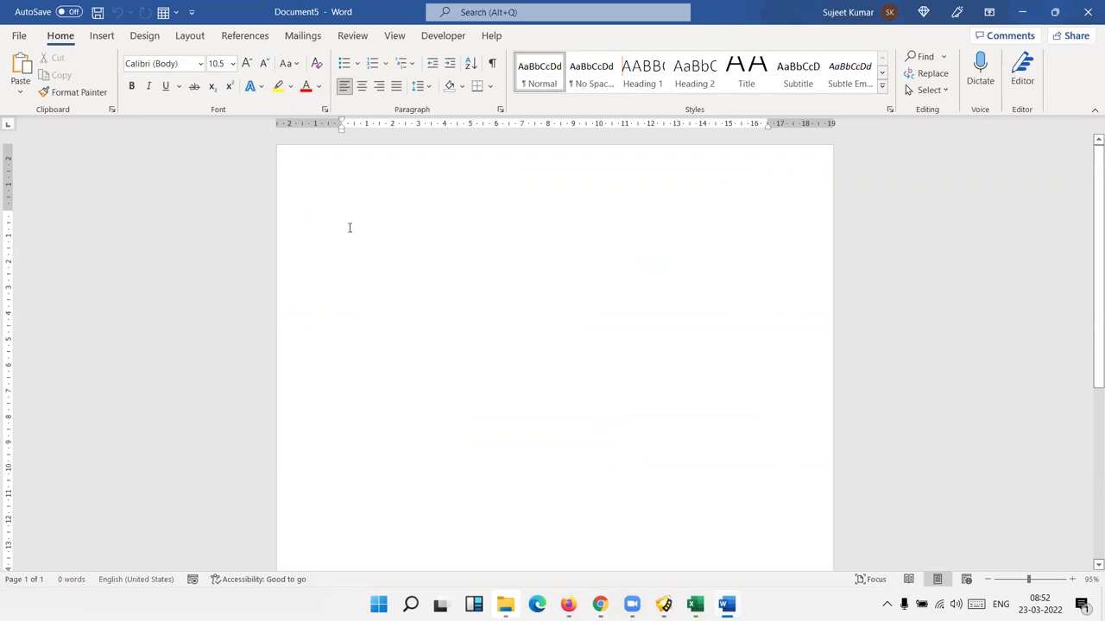
Step: Paste the VBA function tables into Document5 and select the Lookup/Ref Functions table at the top
key(ctrl+v)
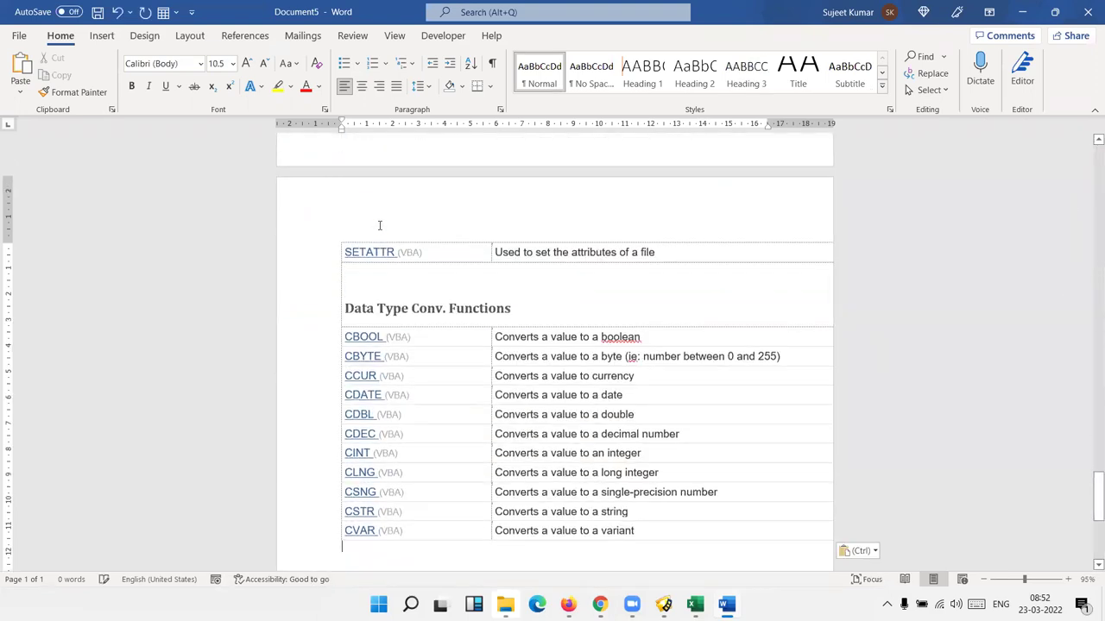
scroll(378, 226, up, 5)
scroll(379, 225, up, 5)
scroll(379, 226, up, 5)
scroll(378, 226, up, 5)
scroll(379, 225, up, 5)
scroll(379, 226, up, 1)
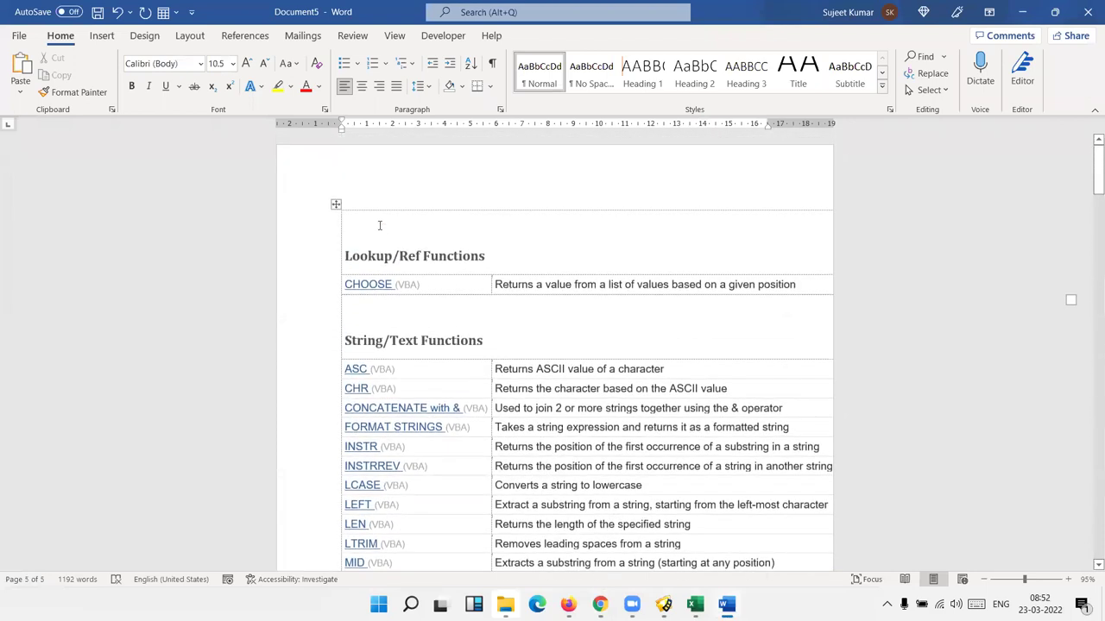
click(336, 204)
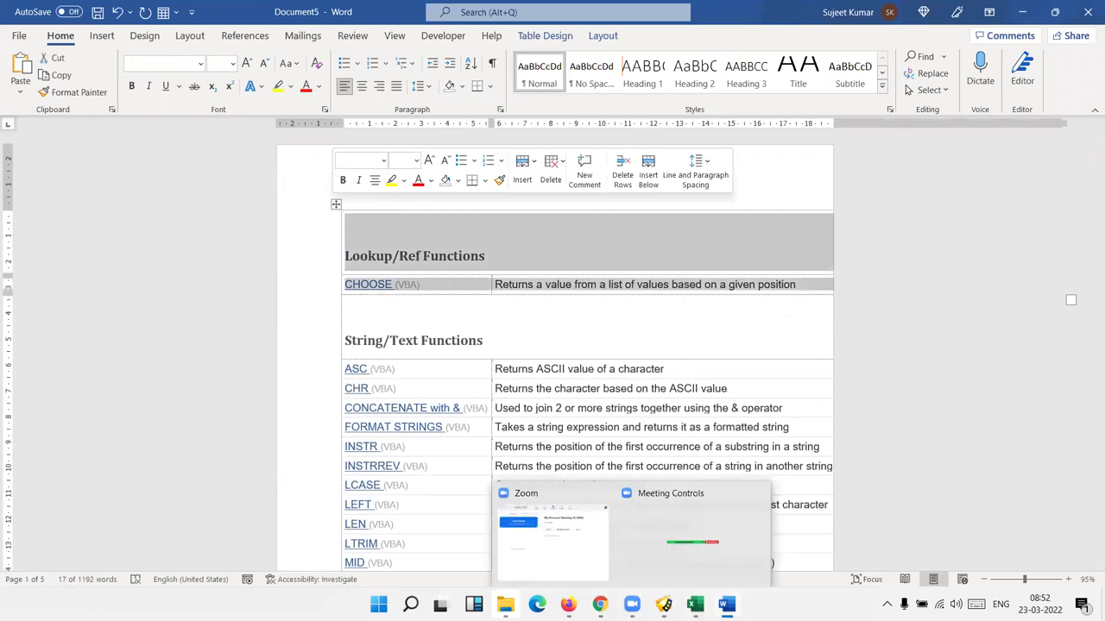
Step: Glance back at the TechOnTheNet page in Chrome, then return to the Word document
mouse_move(631, 604)
click(599, 604)
scroll(429, 388, up, 6)
scroll(429, 367, up, 2)
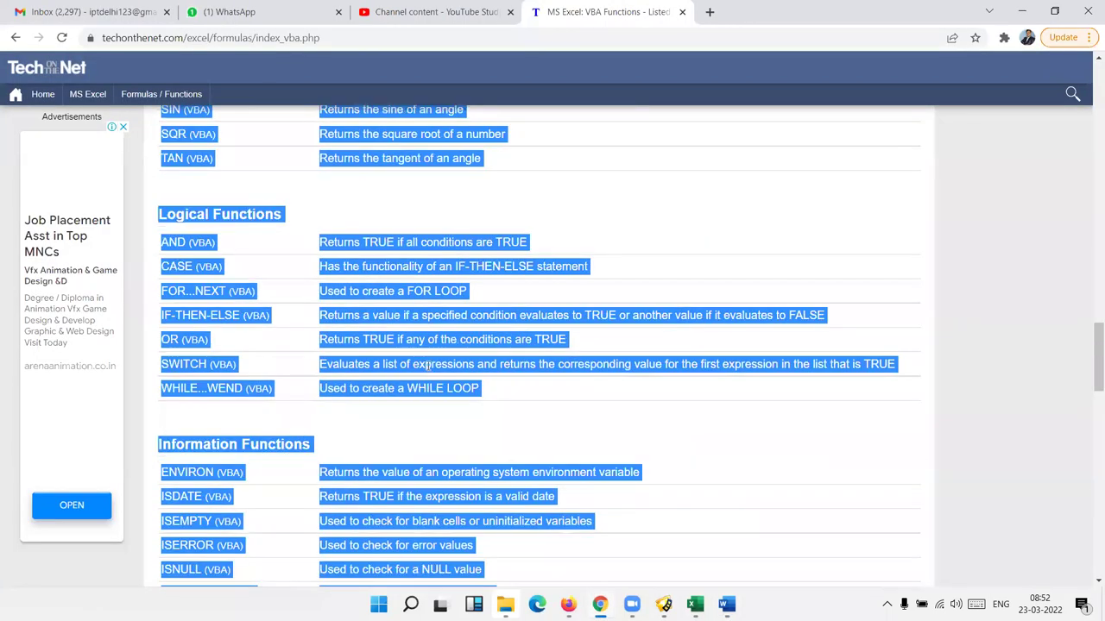
key(alt+Tab)
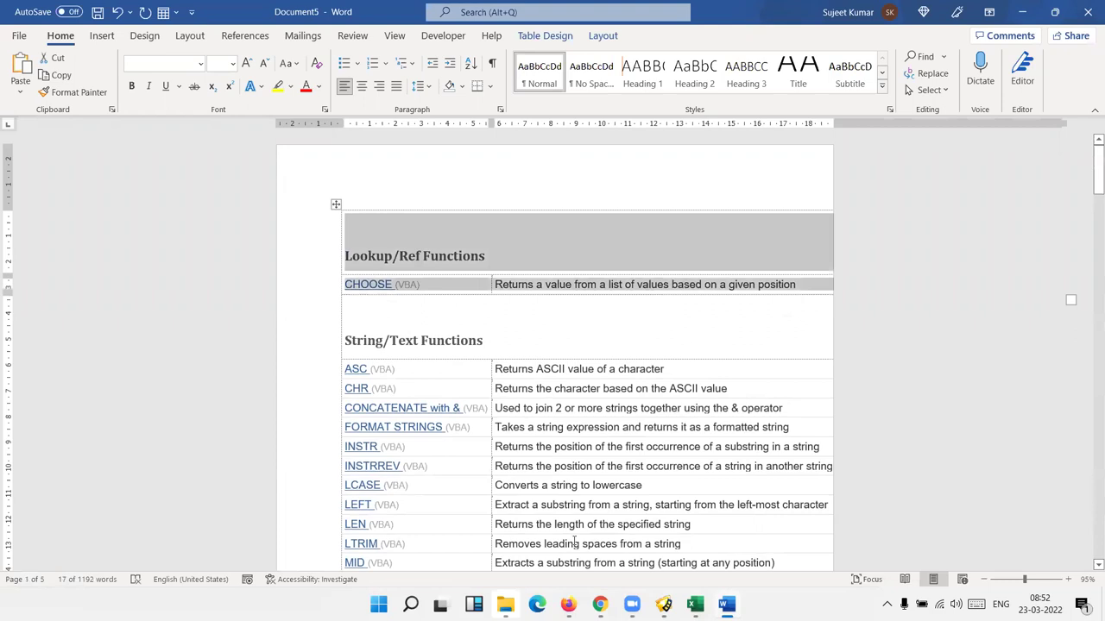
ctrl+scroll(920, 492, down, 3)
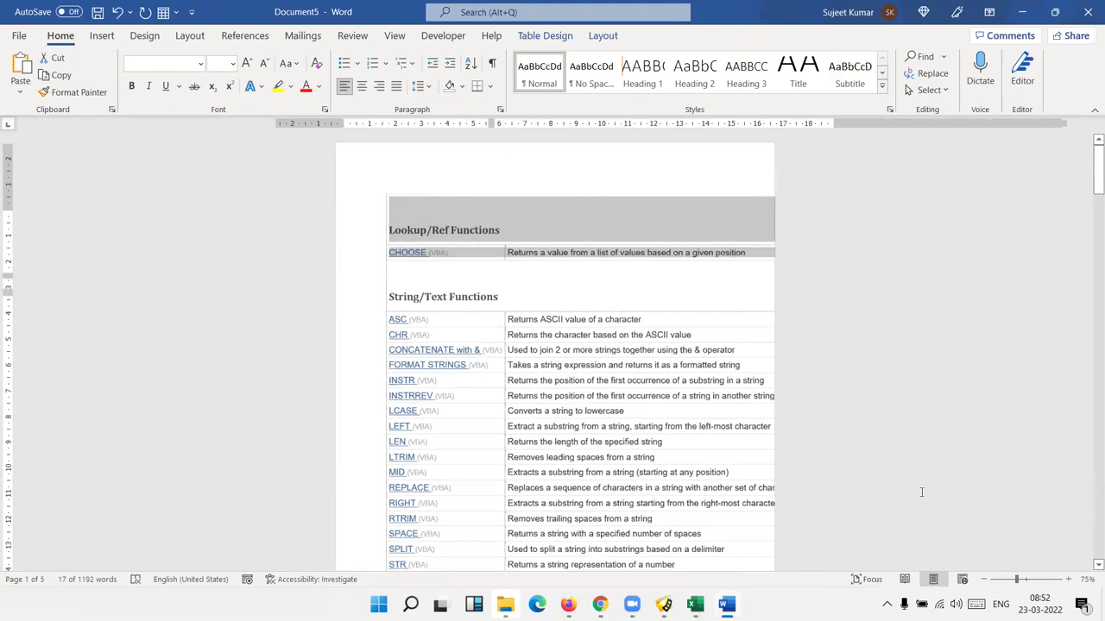
ctrl+scroll(920, 492, down, 2)
ctrl+scroll(920, 492, down, 1)
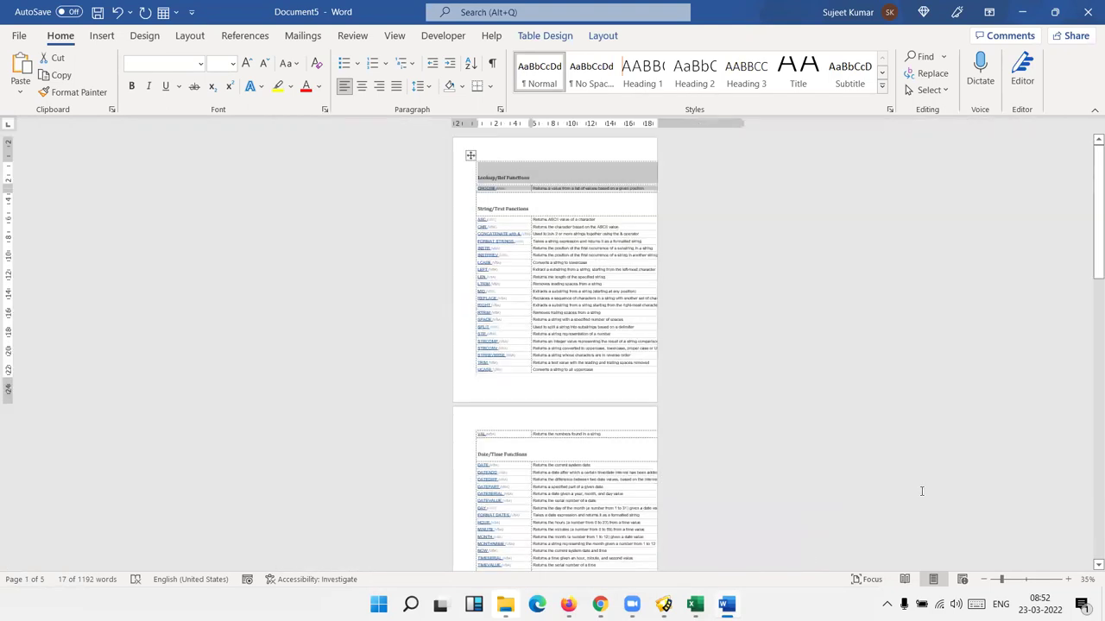
Step: Shift the String/Text and Lookup/Ref tables' left edges left so both tables align
click(470, 155)
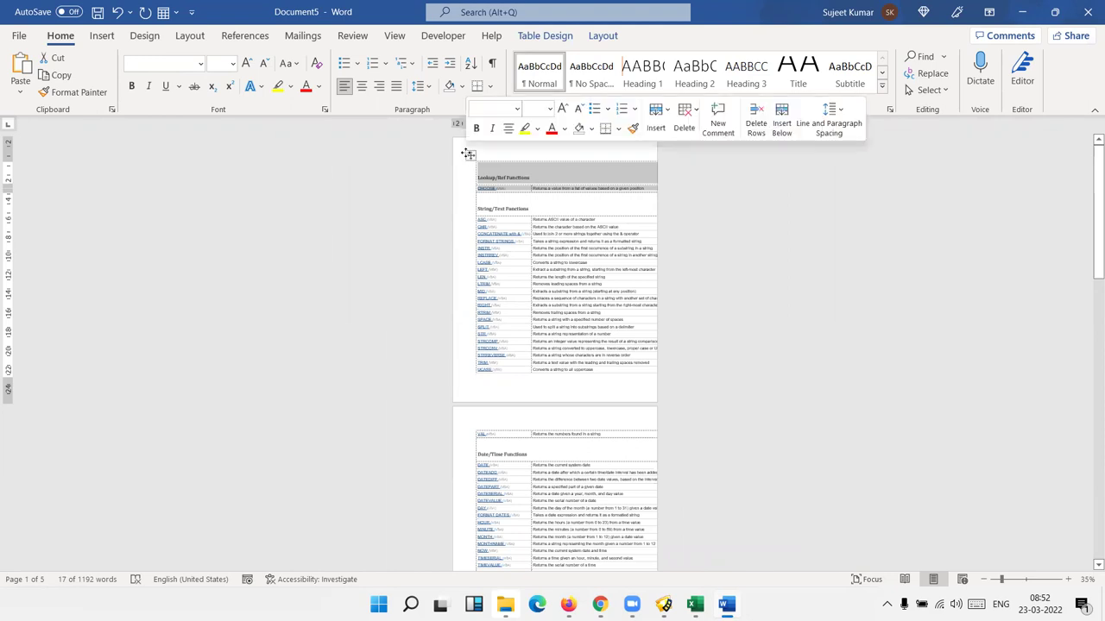
ctrl+scroll(528, 364, up, 4)
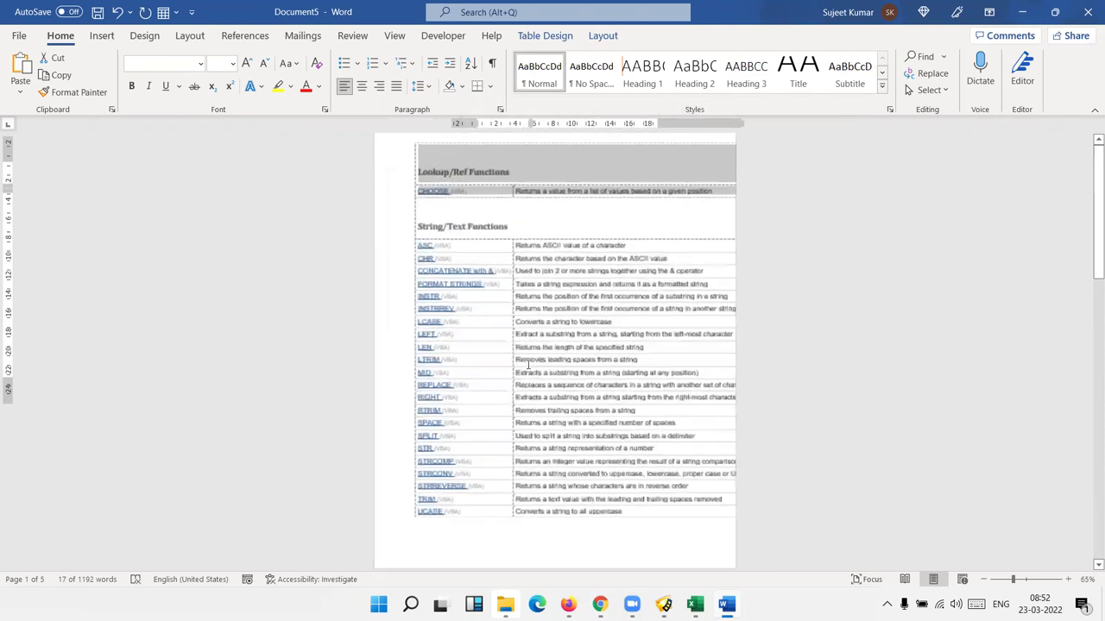
ctrl+scroll(528, 364, up, 1)
click(760, 285)
scroll(754, 361, up, 2)
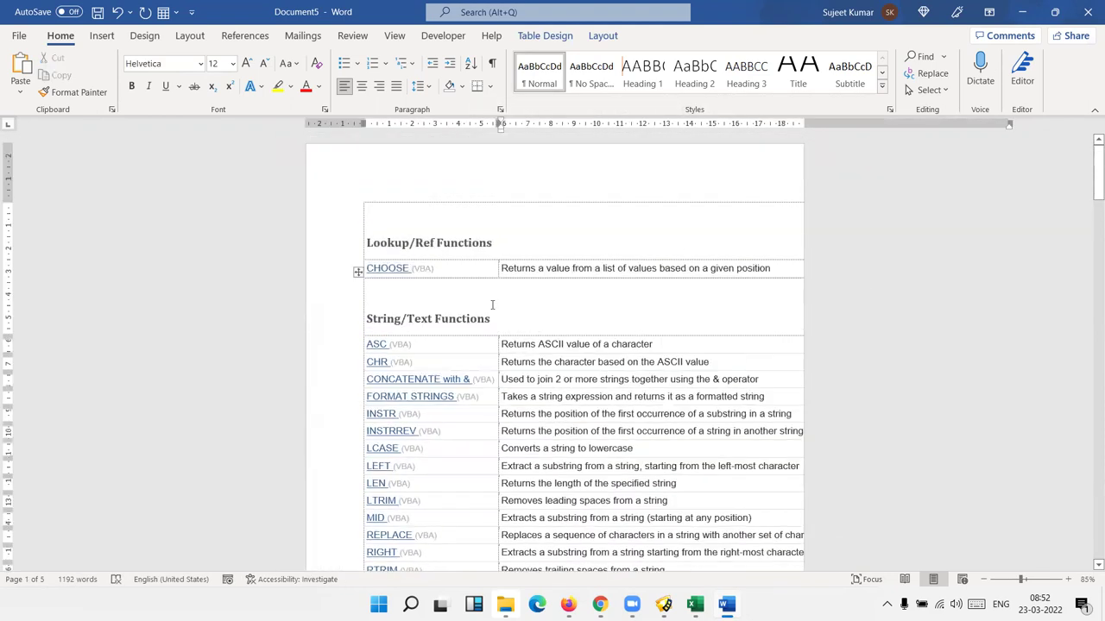
drag(361, 123, 337, 123)
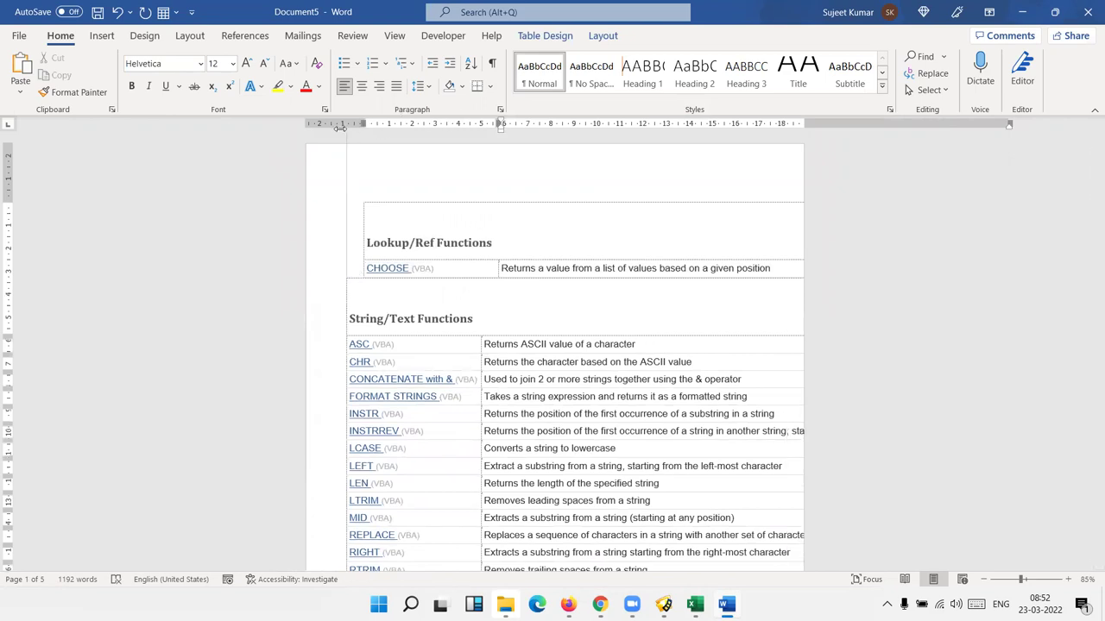
click(339, 171)
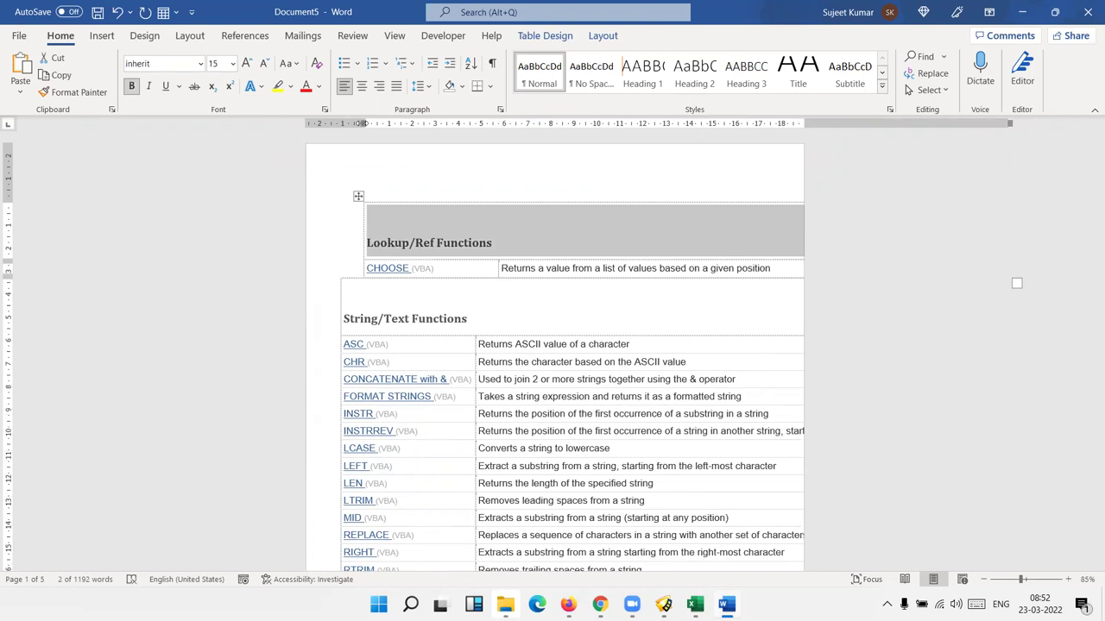
drag(361, 123, 338, 123)
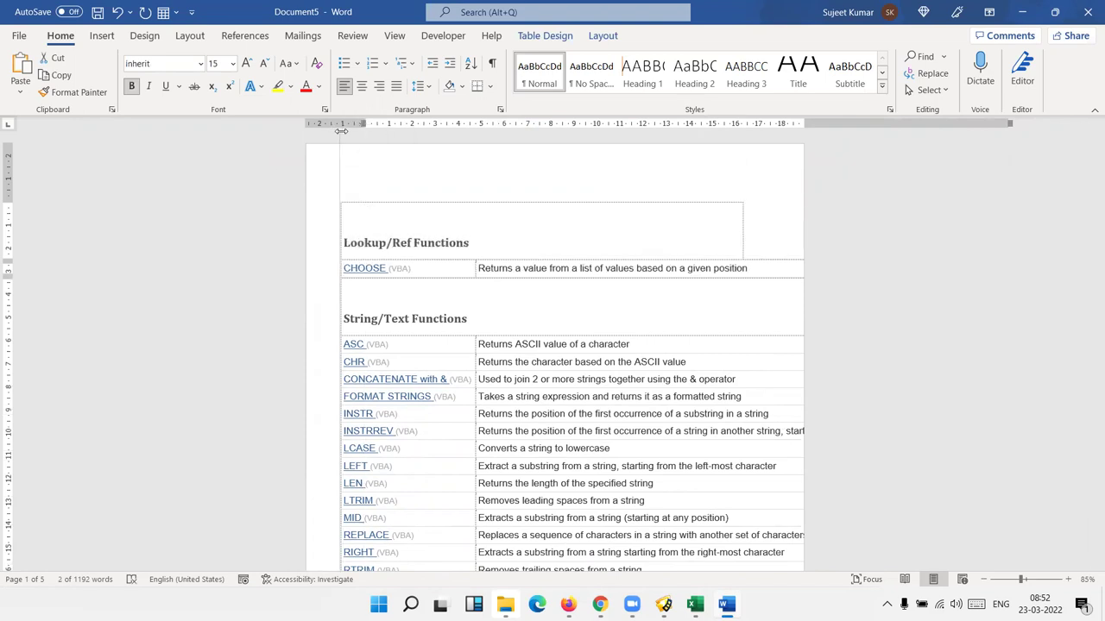
Step: Pull the tables' right edges inward so the String/Text table fits within the page width
scroll(393, 233, down, 5)
scroll(403, 276, down, 1)
scroll(403, 276, up, 2)
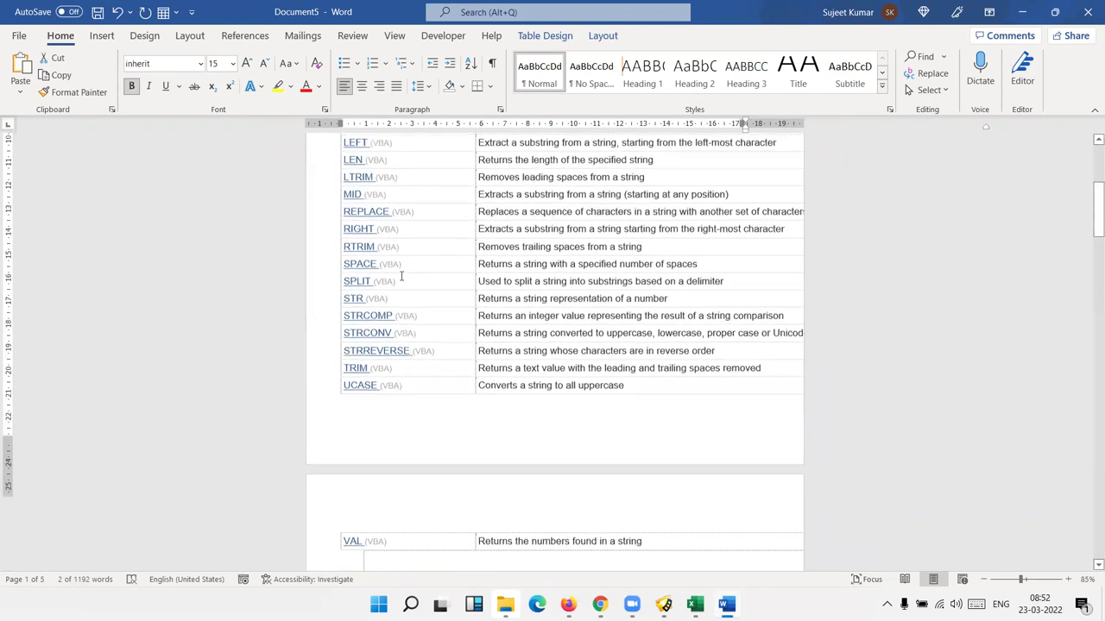
scroll(401, 275, up, 4)
scroll(400, 275, up, 1)
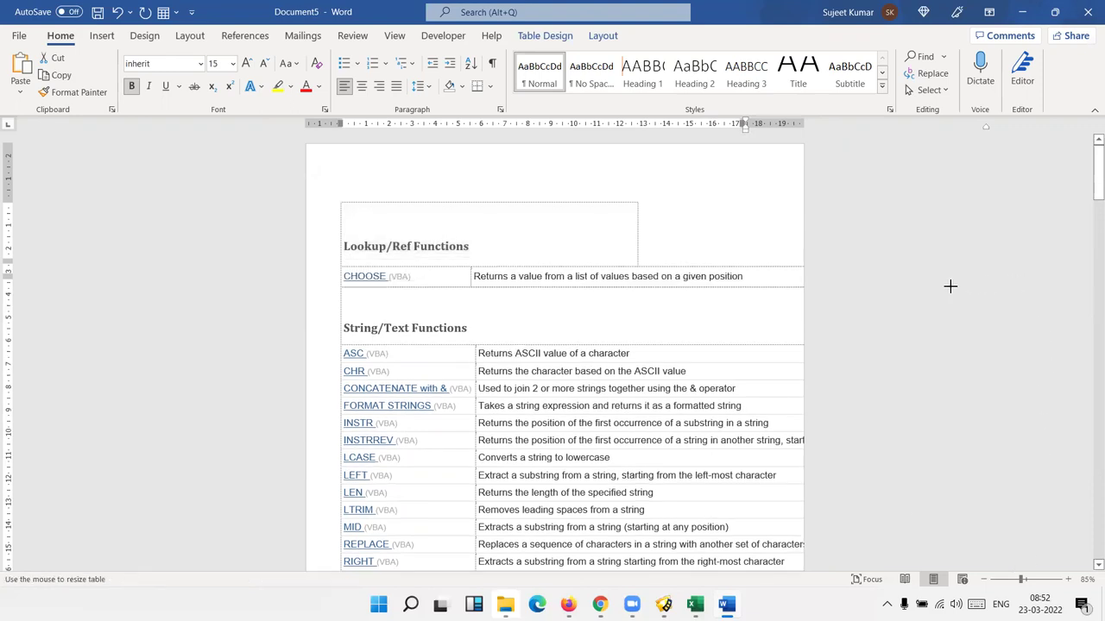
drag(776, 260, 790, 260)
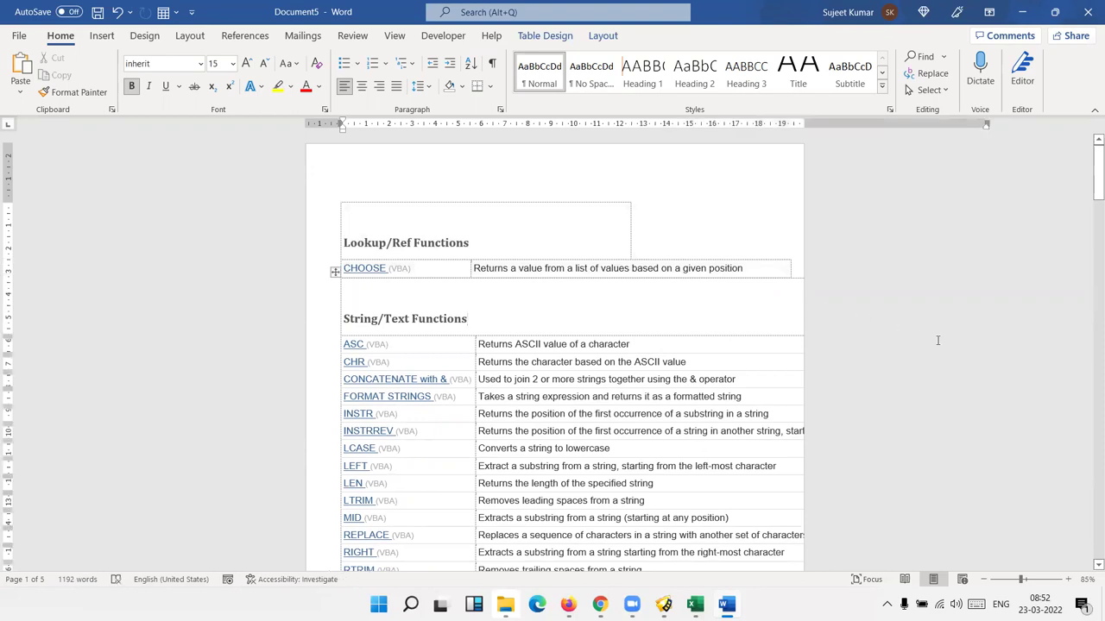
click(335, 272)
scroll(898, 386, down, 1)
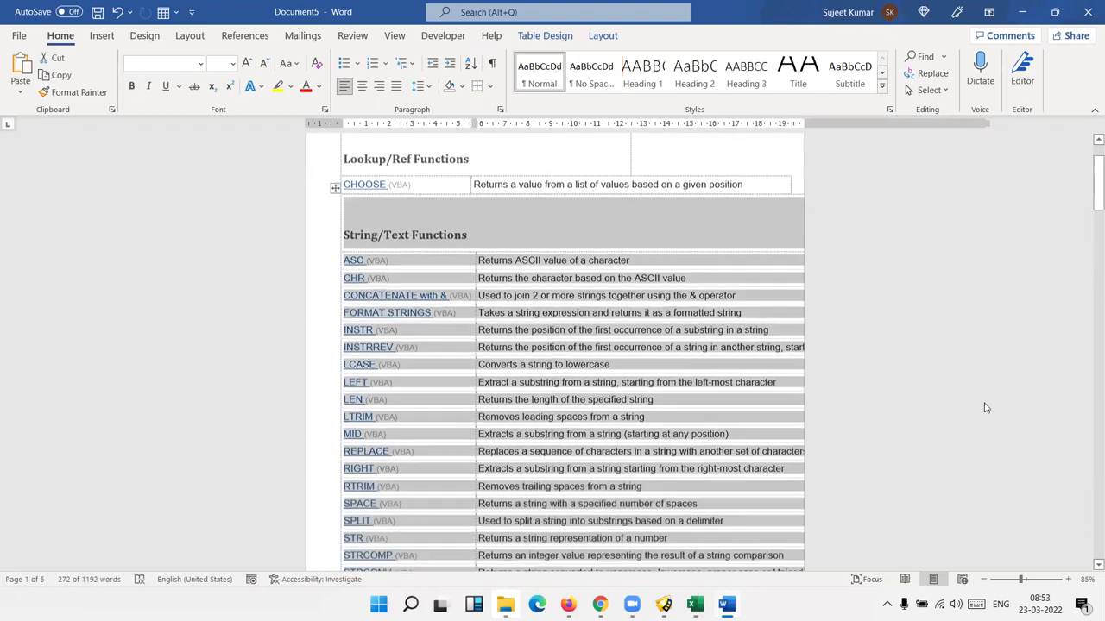
scroll(986, 403, down, 4)
drag(808, 484, 791, 462)
Step: Select the entire document contents
scroll(886, 466, down, 5)
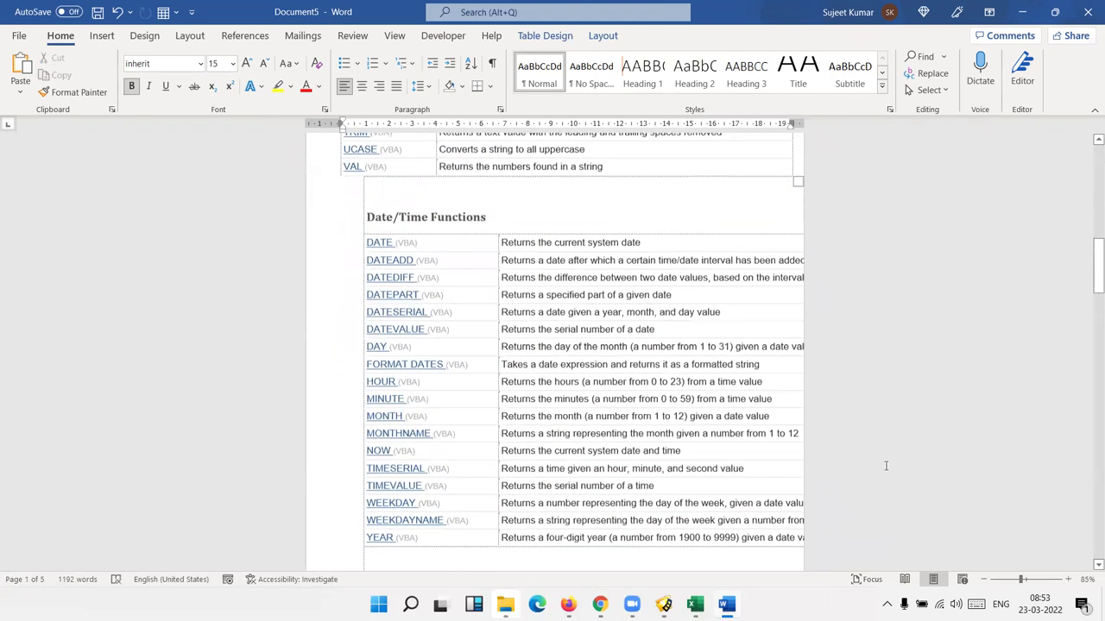
click(627, 311)
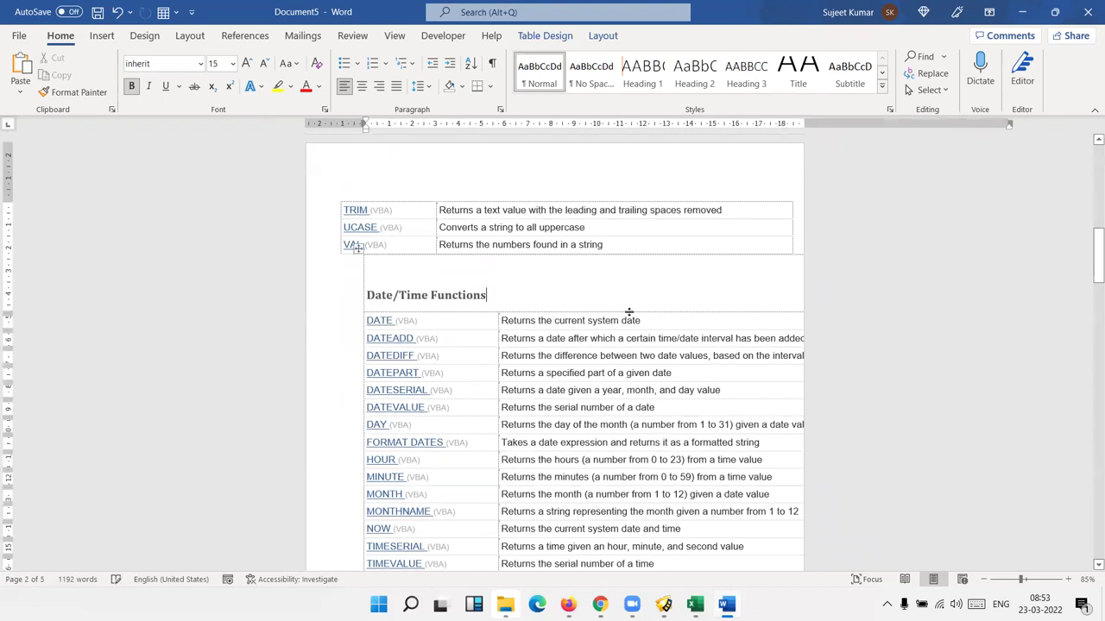
scroll(862, 398, up, 12)
scroll(862, 401, up, 4)
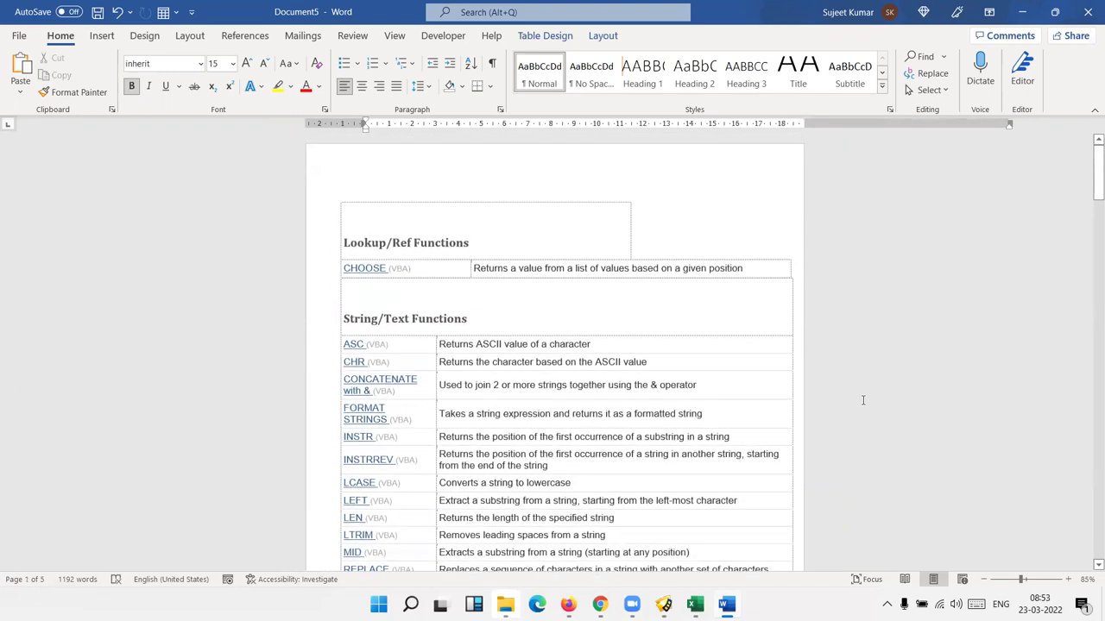
key(ctrl+a)
Step: Delete all the pasted VBA tables, then check the Paste dropdown and right-click Paste Options
key(Delete)
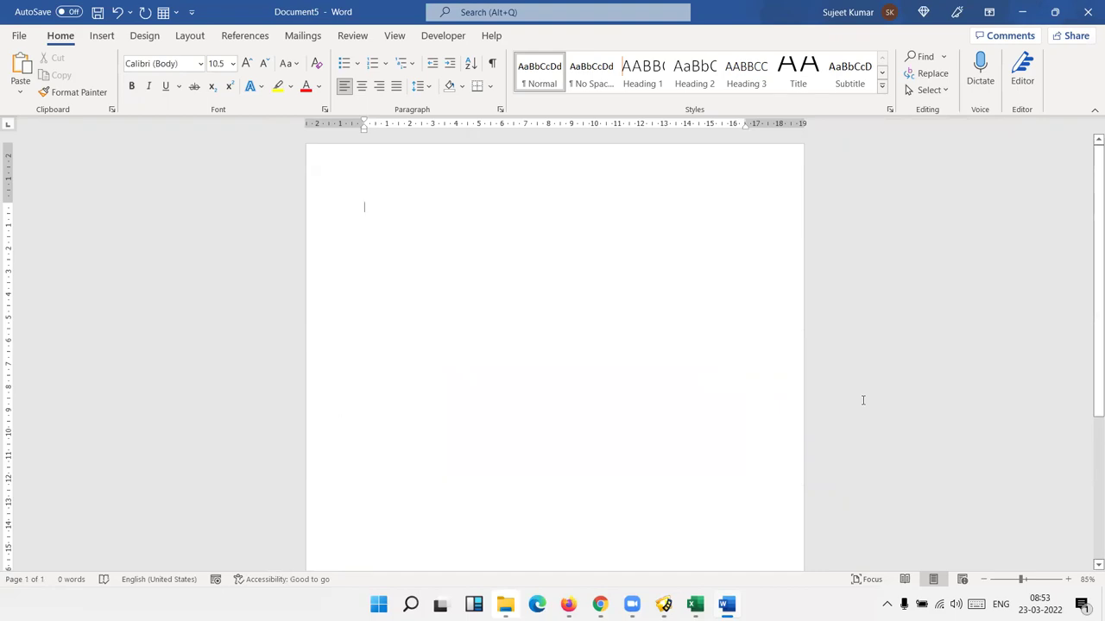
click(20, 94)
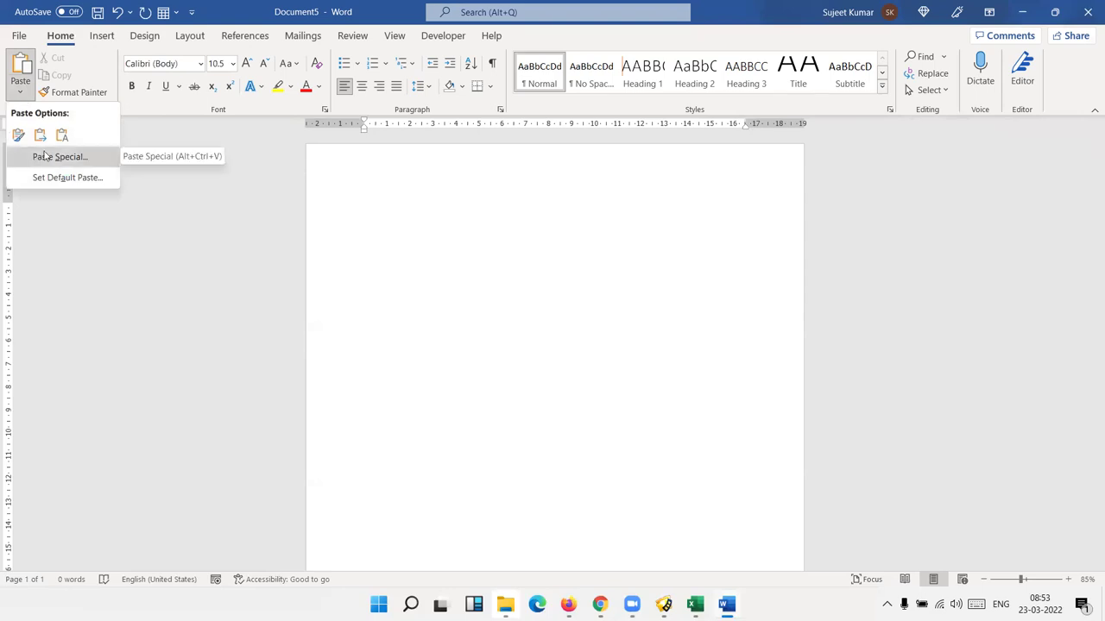
click(377, 205)
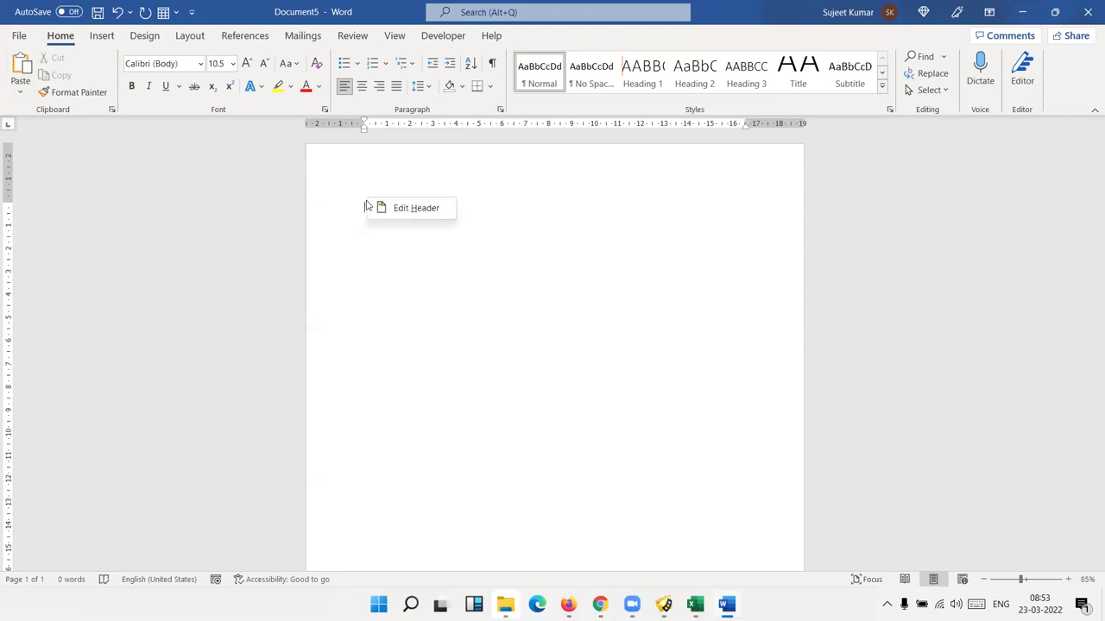
right_click(414, 216)
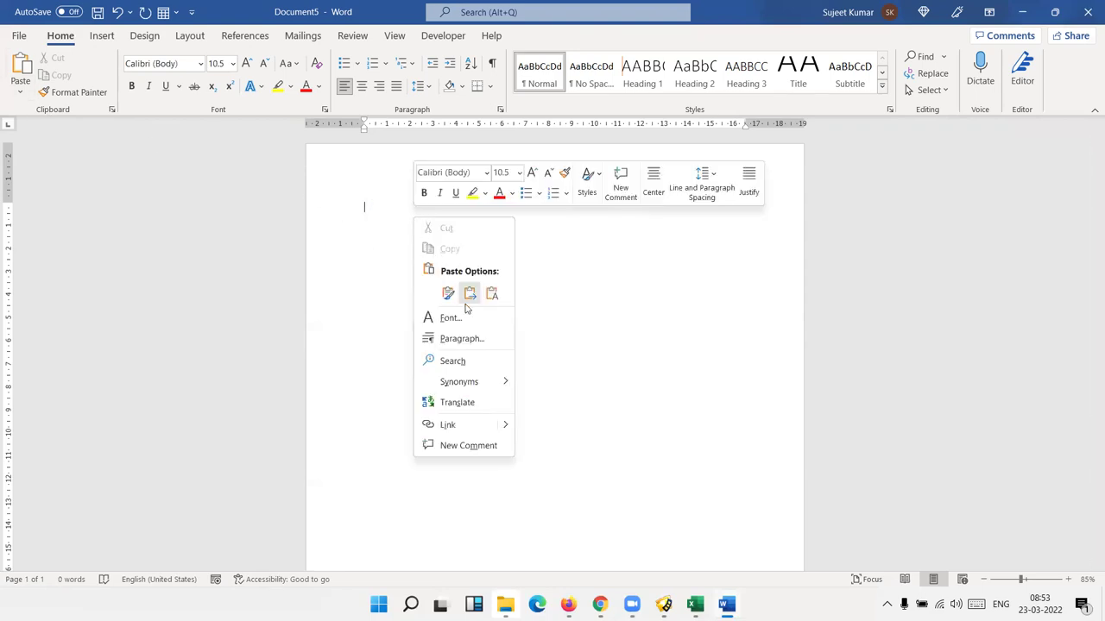
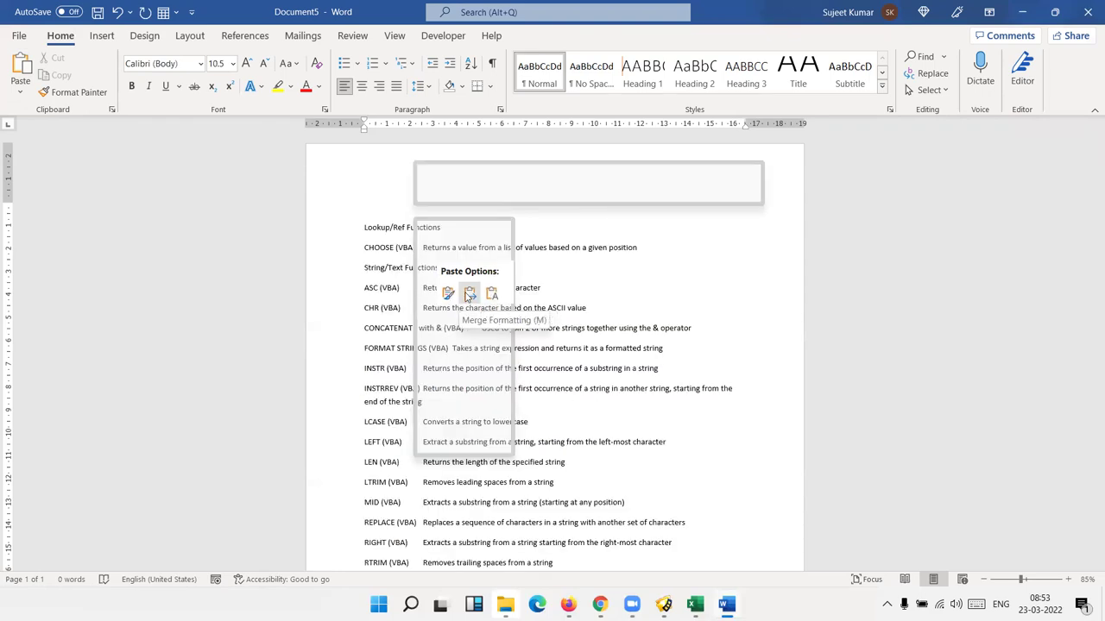
Step: Paste the copied VBA functions list as Unformatted Text through Paste Special
click(17, 102)
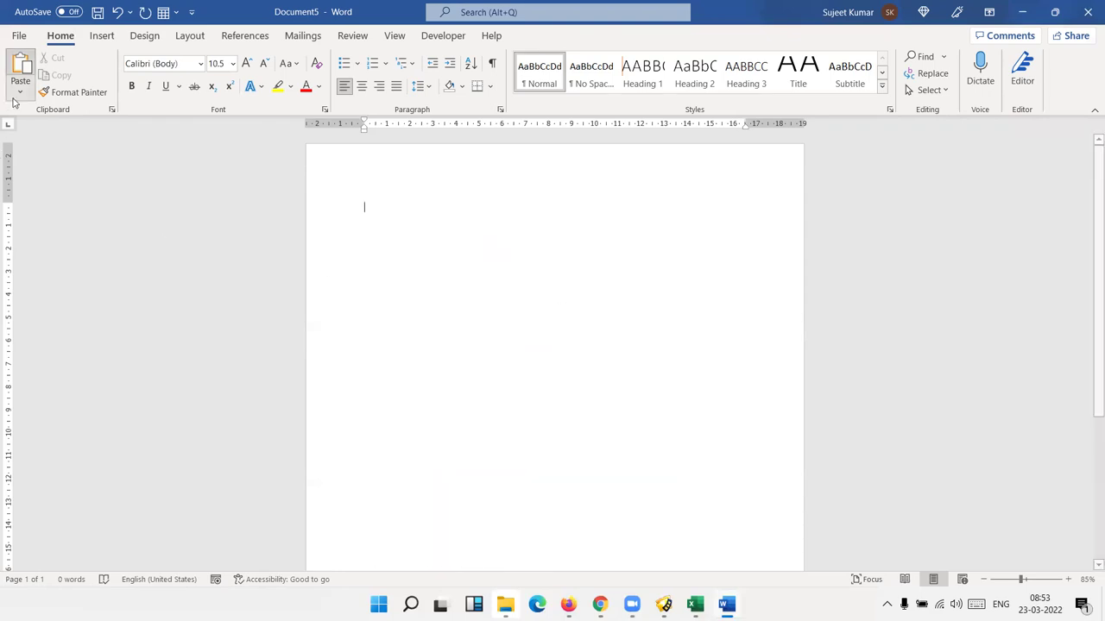
click(20, 90)
click(57, 158)
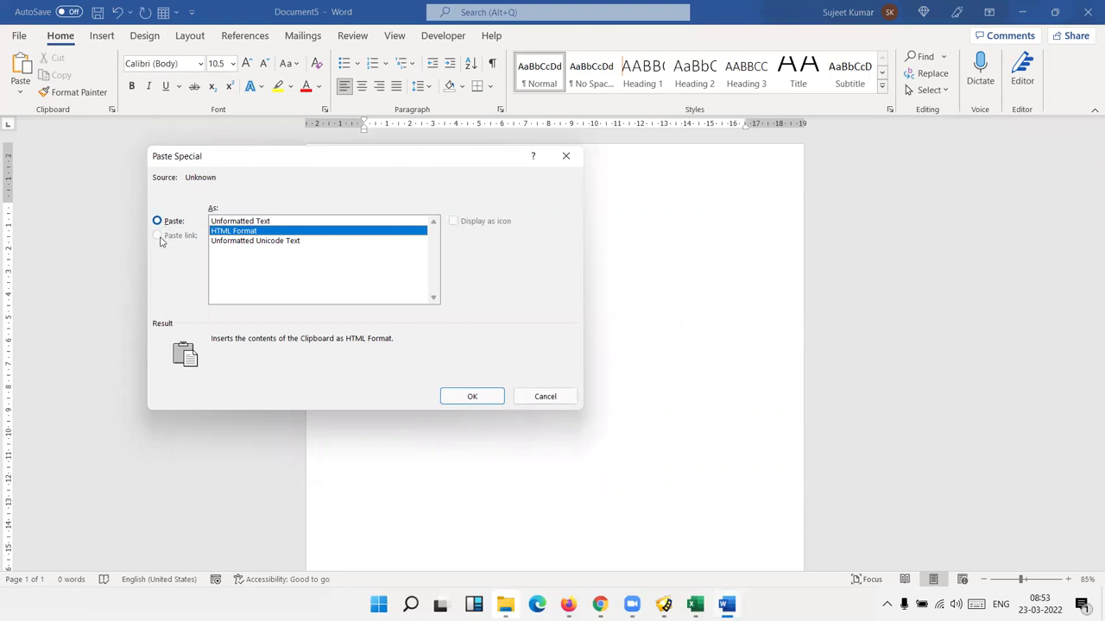
click(257, 222)
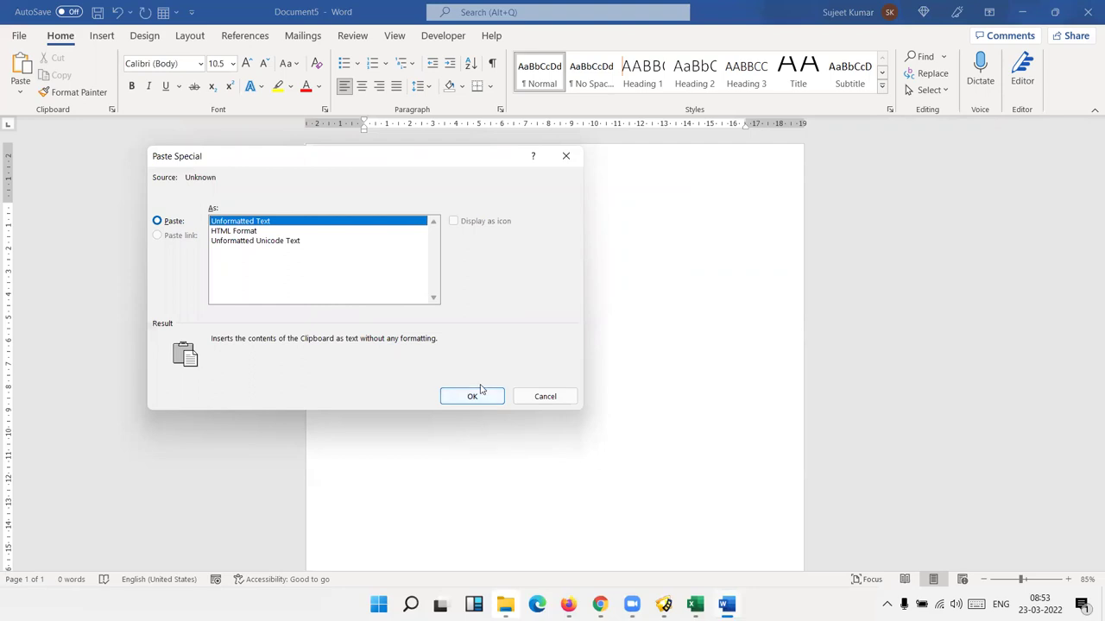
click(474, 393)
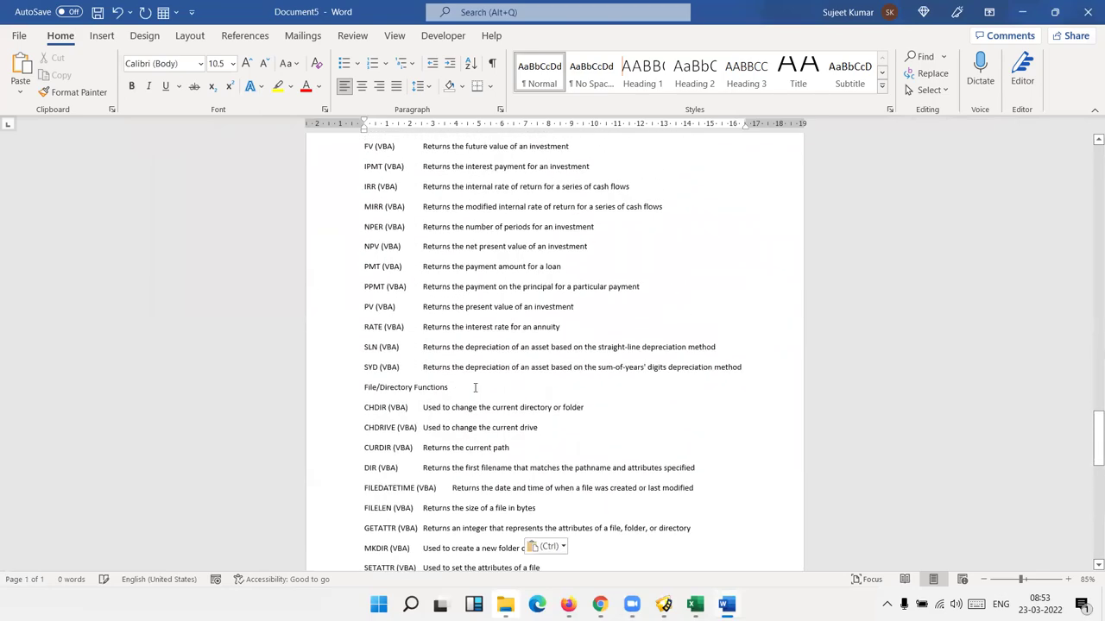
Step: Compare the first pasted plain-text lines against the original web page in Chrome
scroll(474, 388, up, 8)
scroll(473, 388, up, 5)
scroll(474, 388, up, 7)
scroll(473, 388, up, 10)
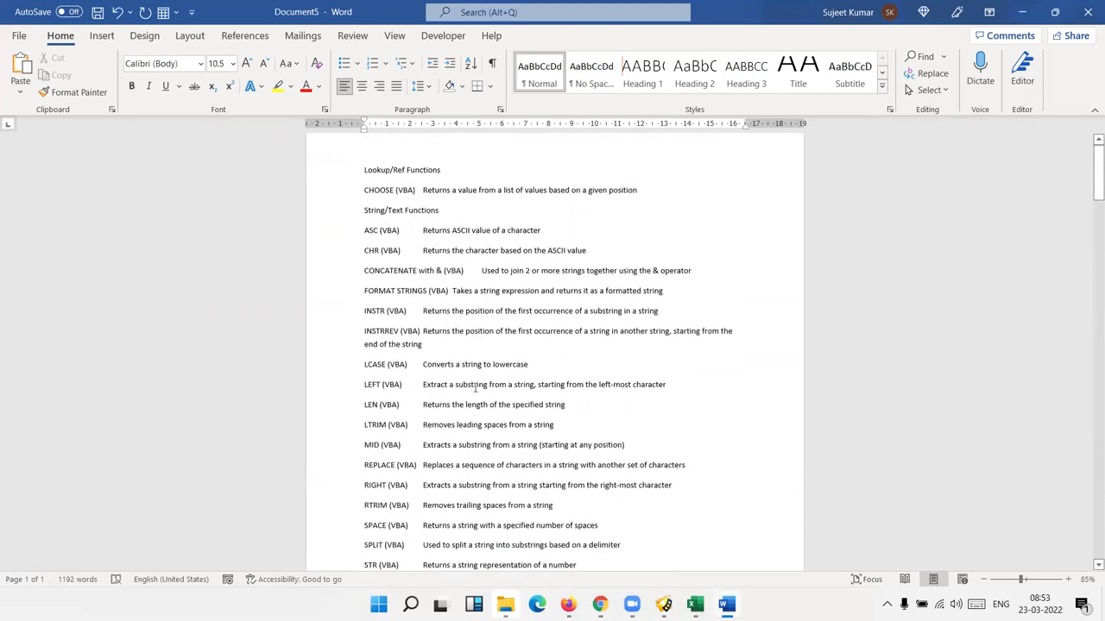
scroll(388, 354, up, 1)
mouse_move(442, 267)
mouse_down()
mouse_move(364, 248)
mouse_move(399, 248)
mouse_up()
key(alt+Tab)
scroll(308, 328, up, 15)
scroll(259, 332, up, 5)
click(245, 335)
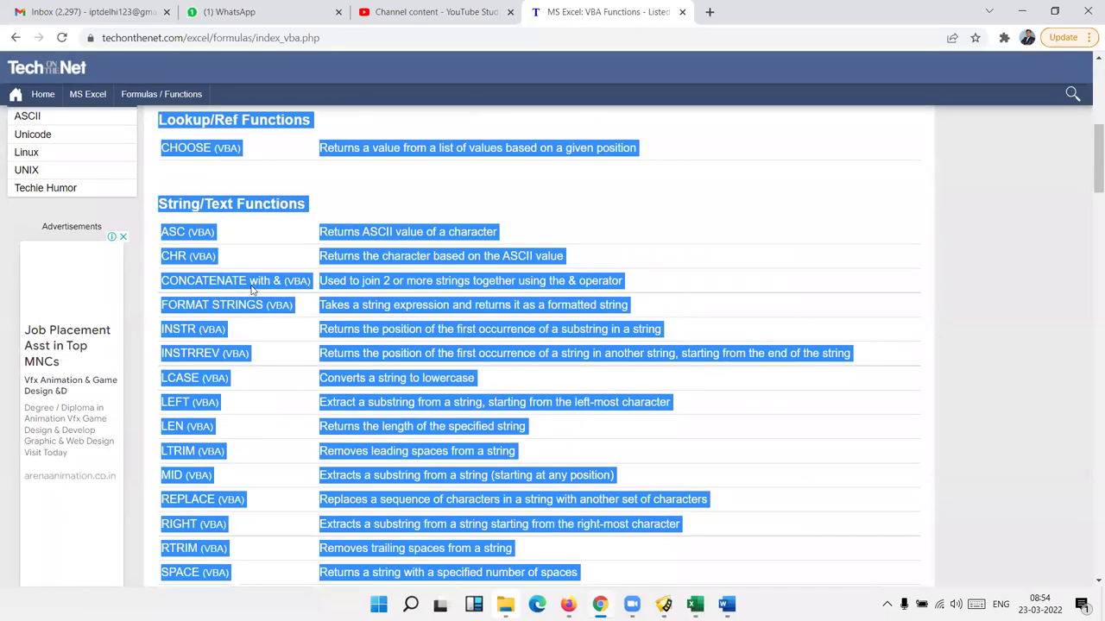
click(233, 242)
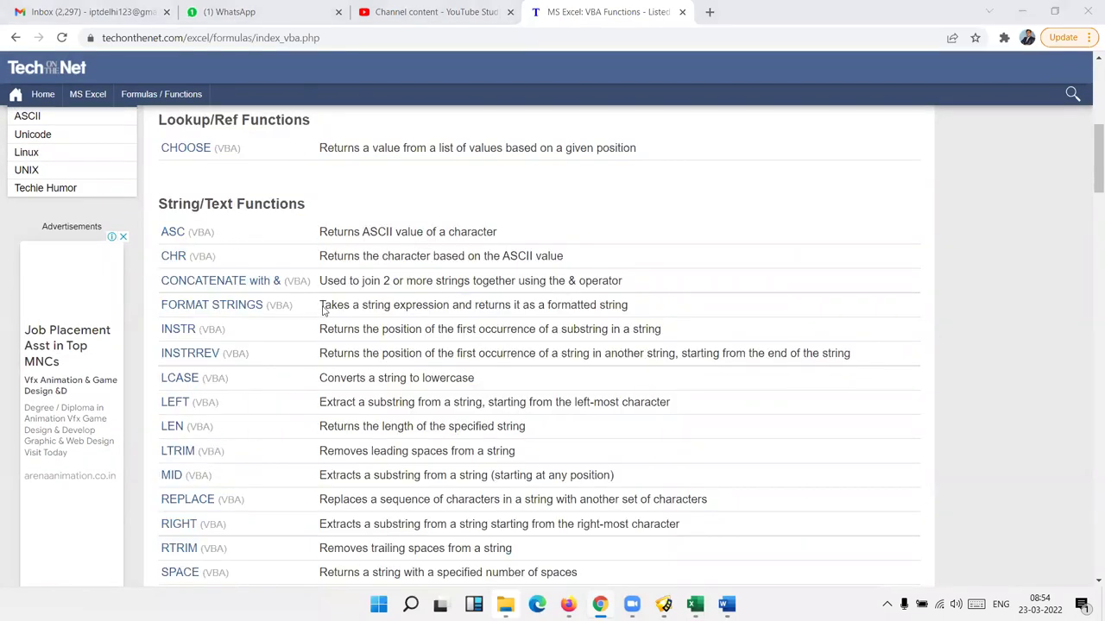
key(alt+Tab)
click(442, 287)
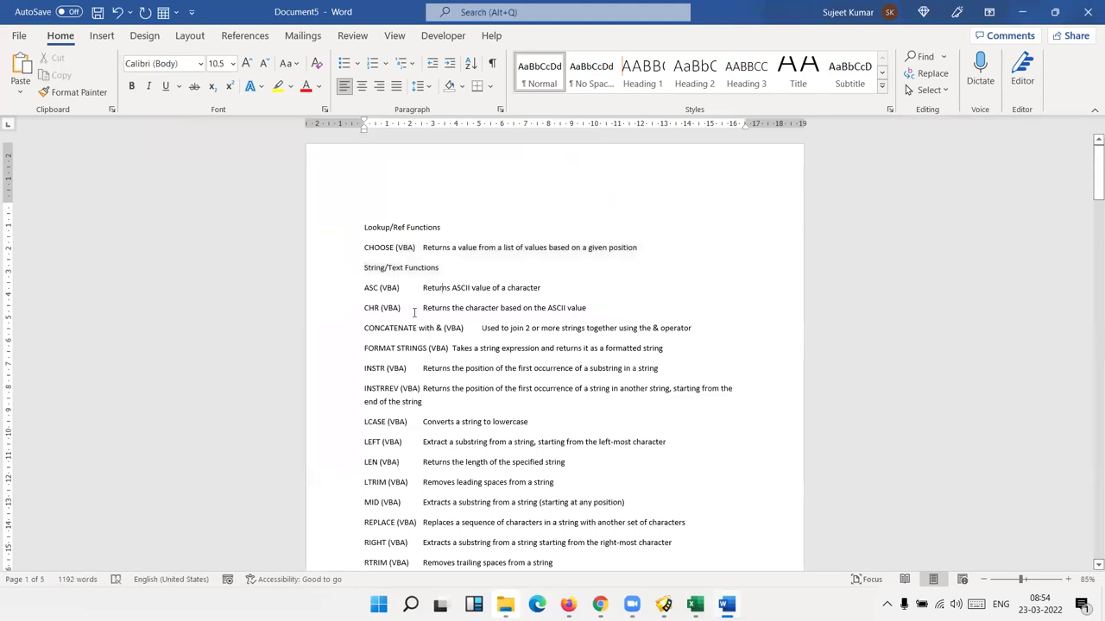
Step: Scroll through the pasted list and select all of the document's text
scroll(406, 344, down, 5)
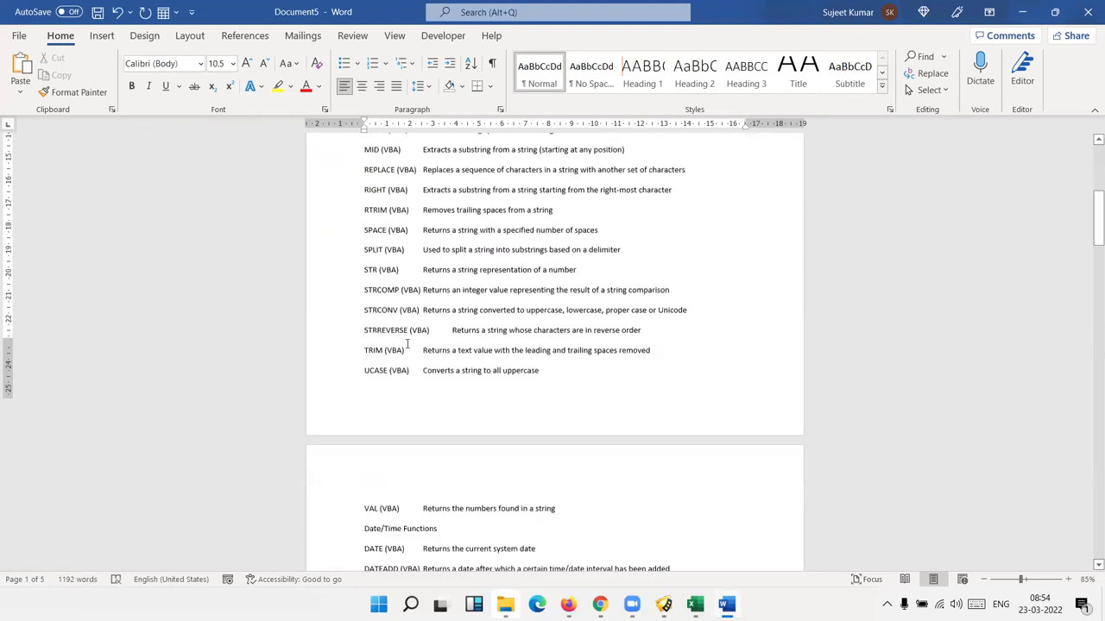
scroll(406, 344, up, 5)
scroll(405, 339, down, 5)
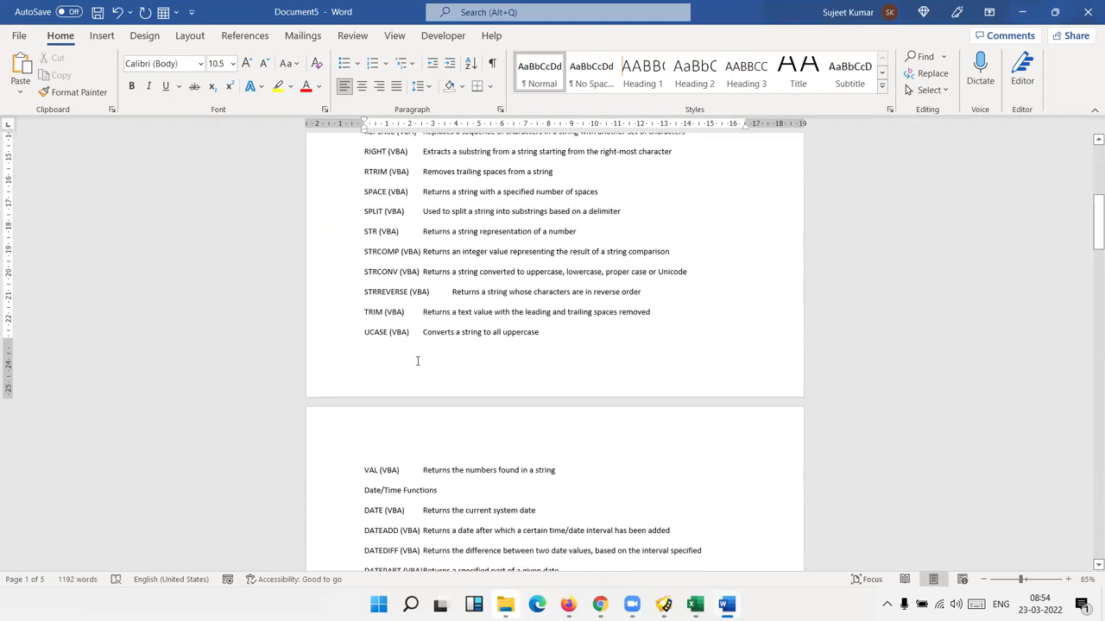
scroll(406, 339, down, 2)
scroll(417, 360, down, 3)
scroll(418, 360, down, 3)
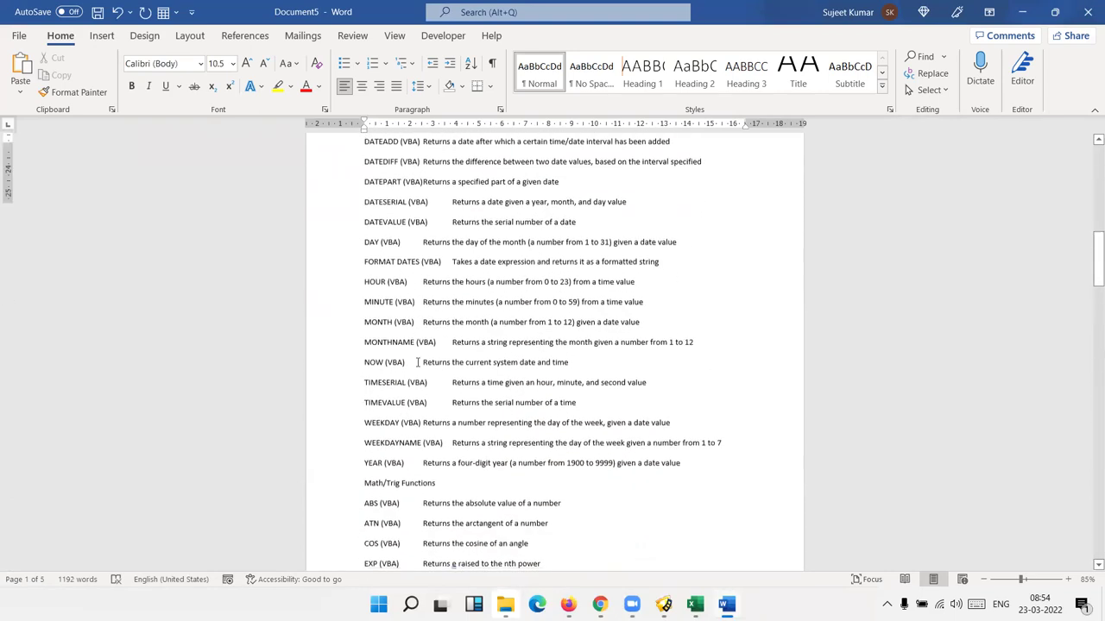
scroll(418, 362, up, 10)
scroll(418, 364, up, 3)
key(ctrl+a)
Step: Delete the selected text and paste the function list in HTML Format via Paste Special
key(Delete)
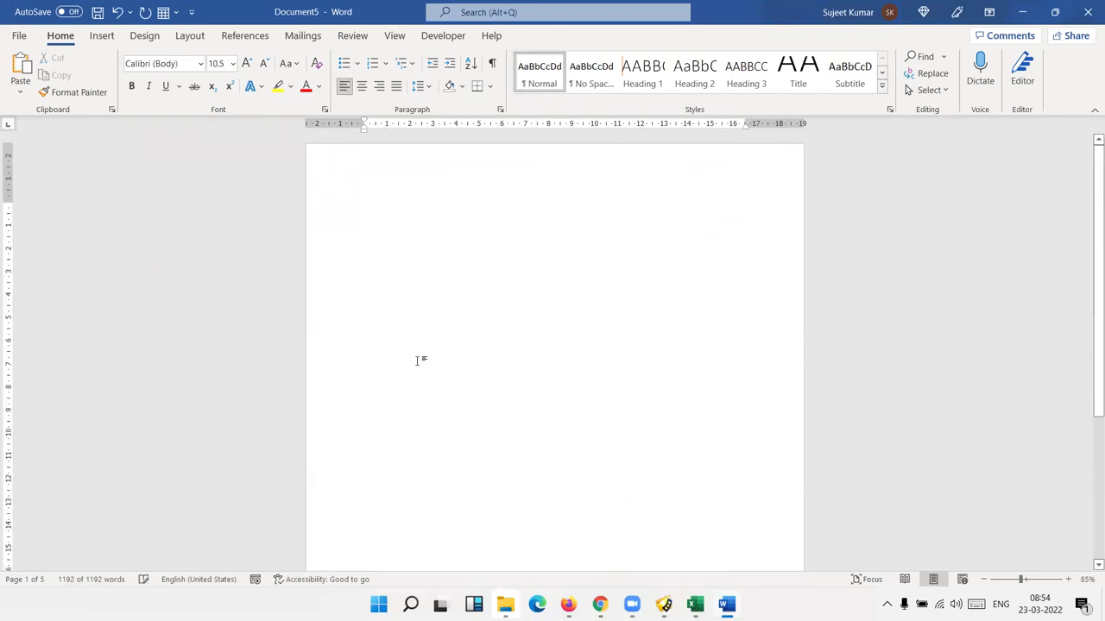
click(20, 92)
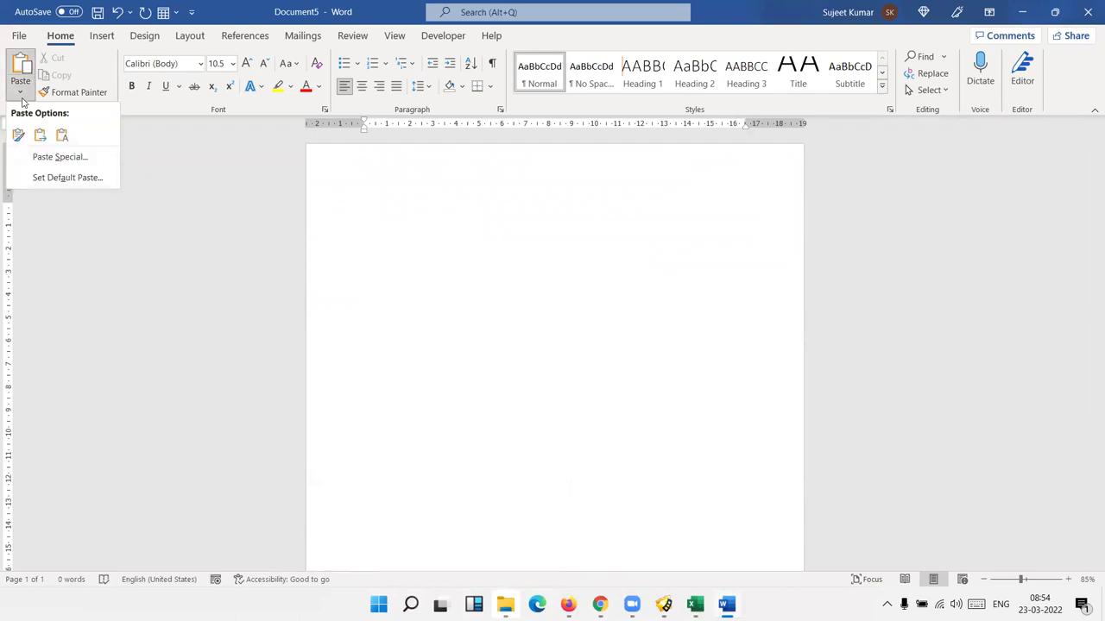
click(41, 157)
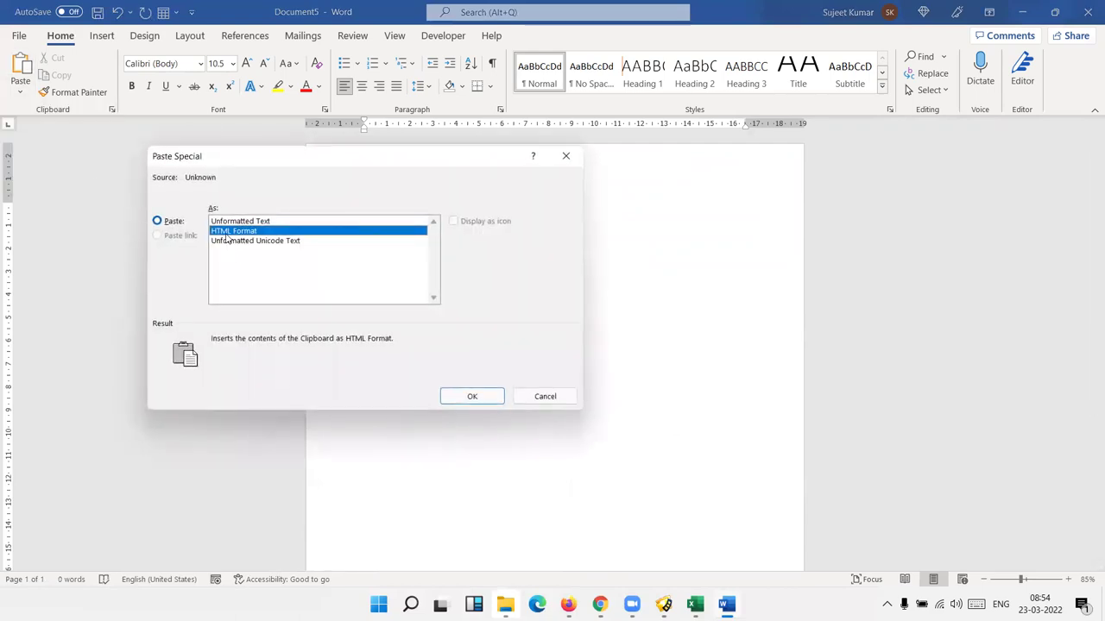
click(474, 396)
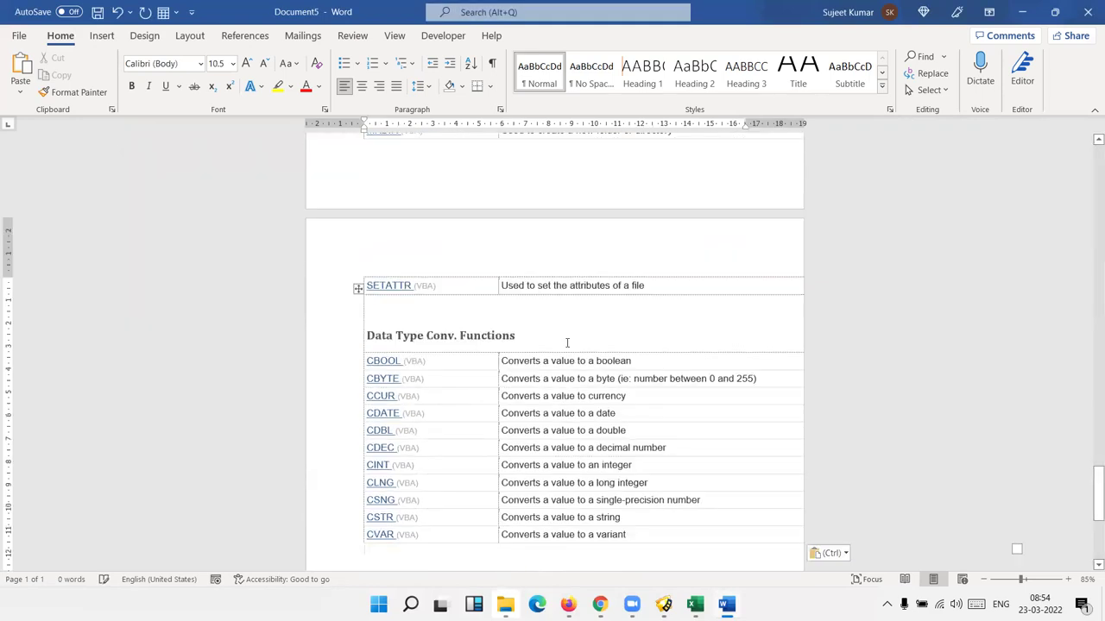
Step: Review the HTML-formatted tables, then undo the formatted paste
scroll(567, 343, up, 6)
scroll(567, 342, up, 2)
scroll(567, 343, up, 4)
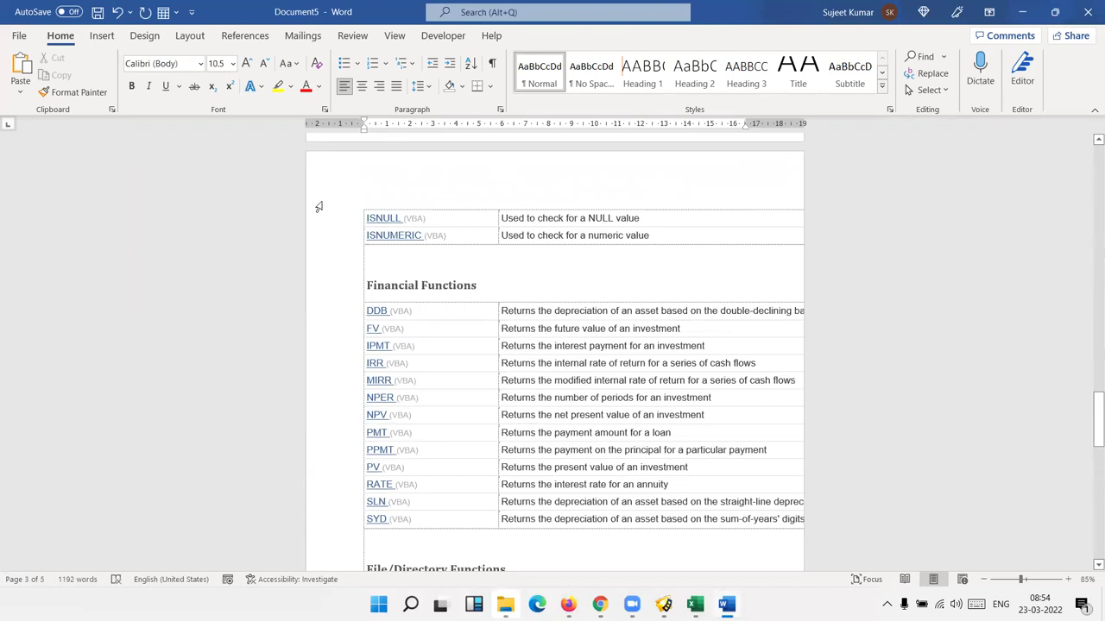
key(ctrl+z)
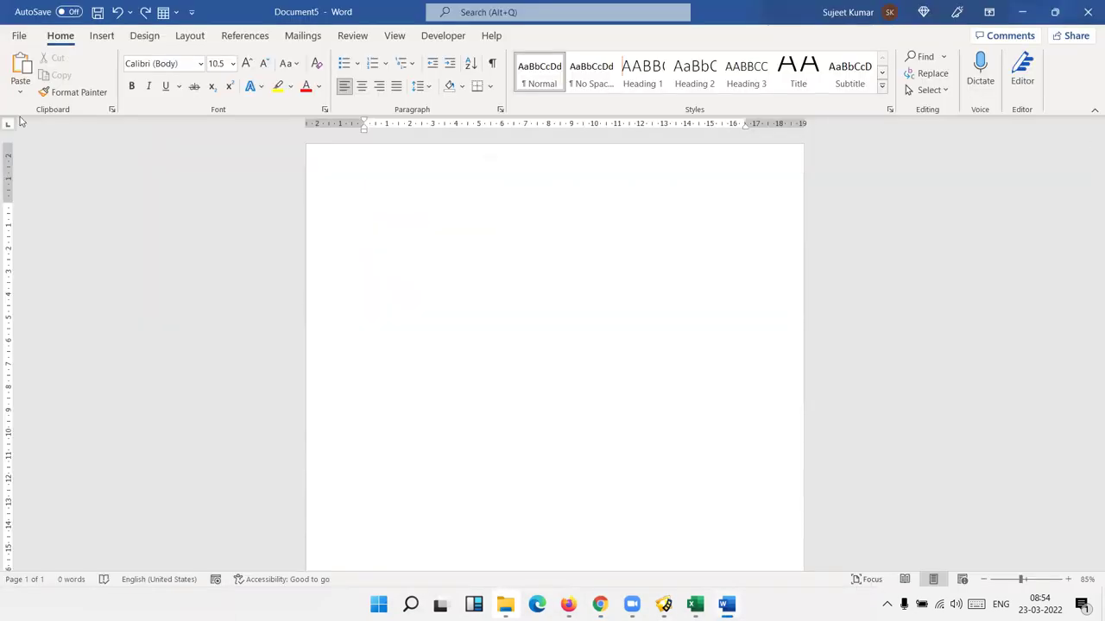
Step: Copy the twelve numbers in Excel cells A17:A28 on Sheet3
click(20, 89)
click(43, 156)
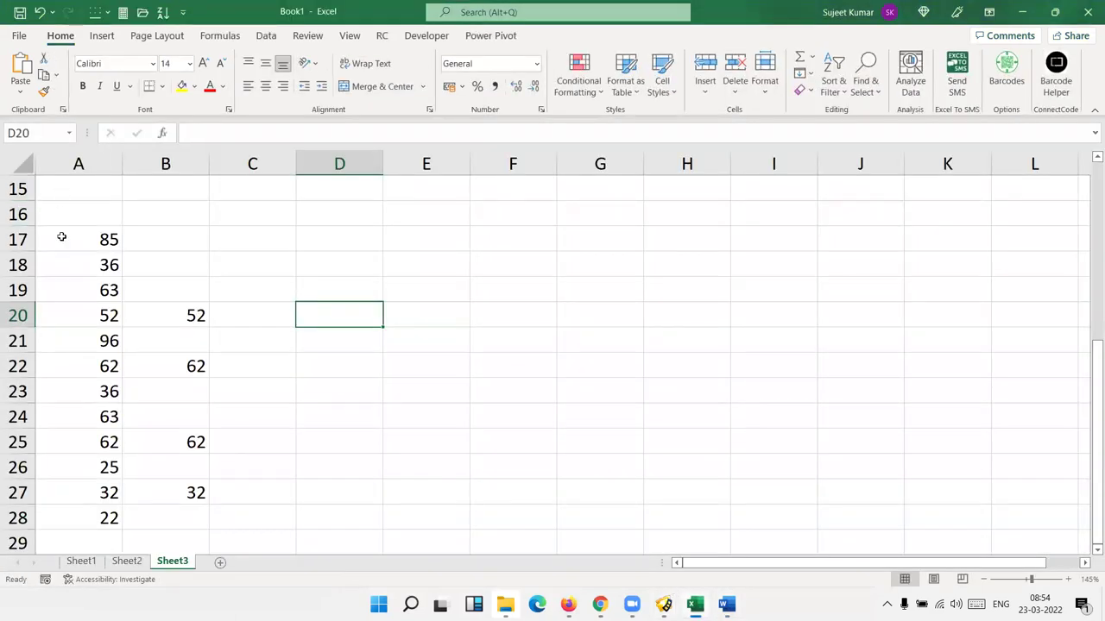
drag(61, 239, 69, 501)
key(ctrl+c)
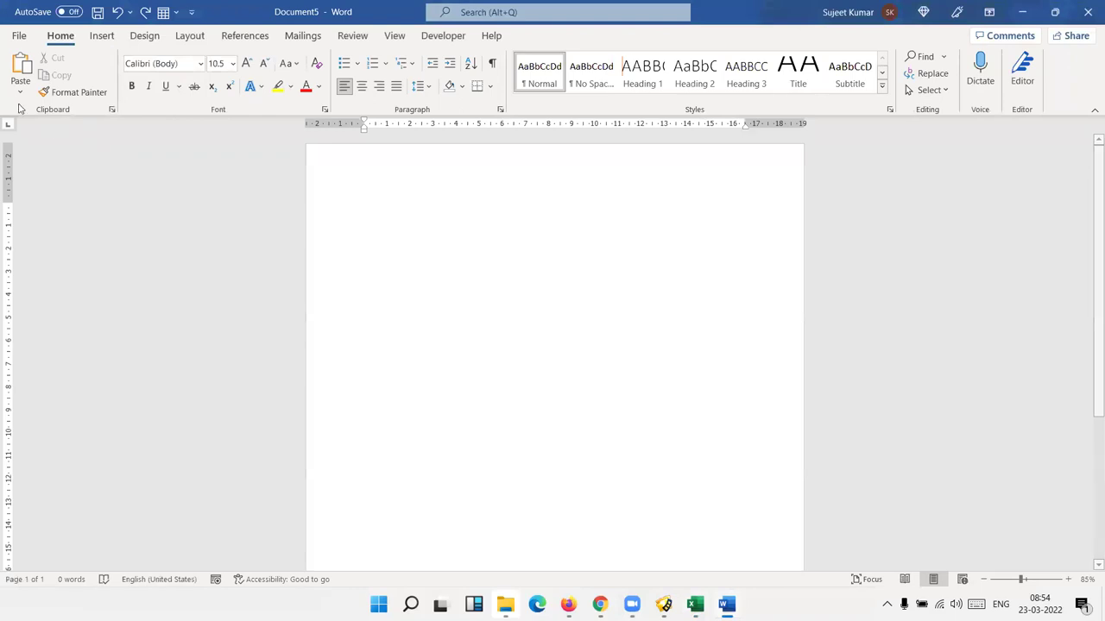
click(20, 90)
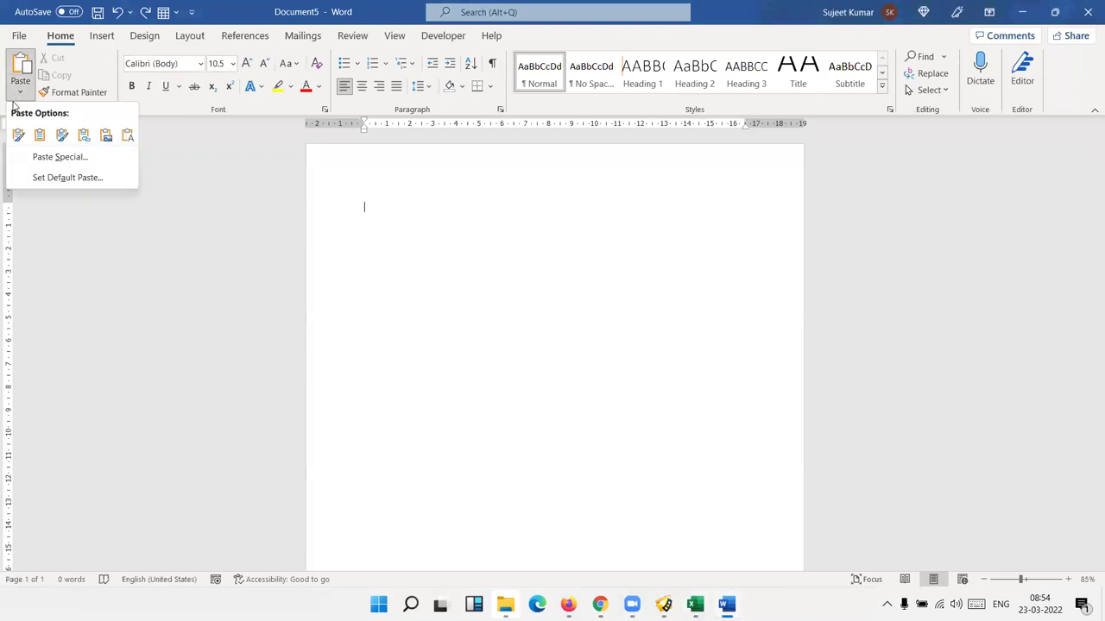
click(53, 156)
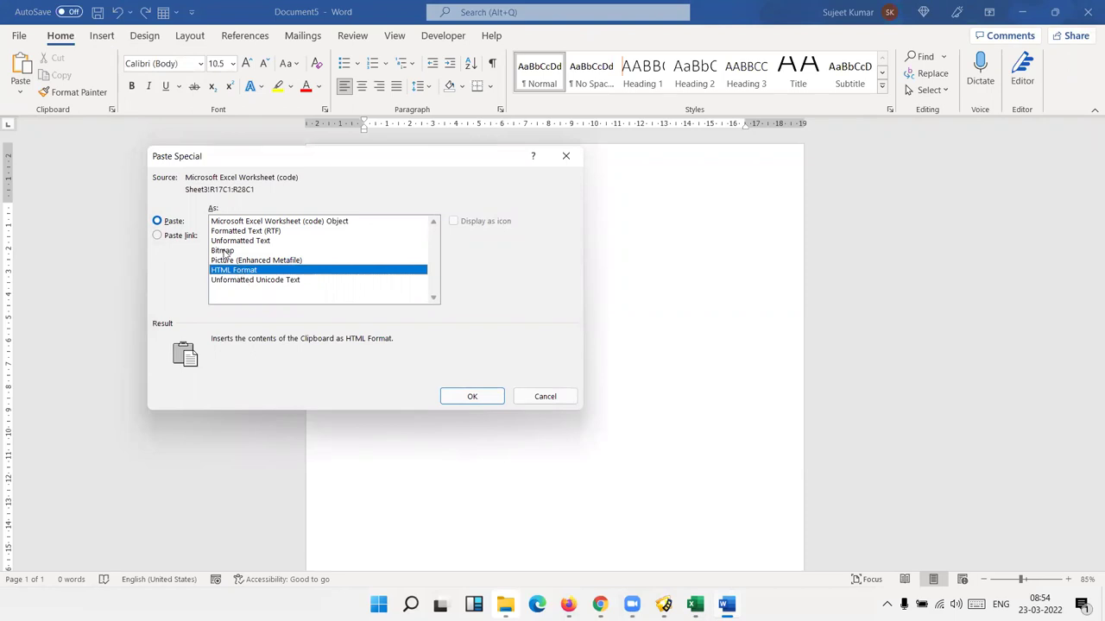
key(Escape)
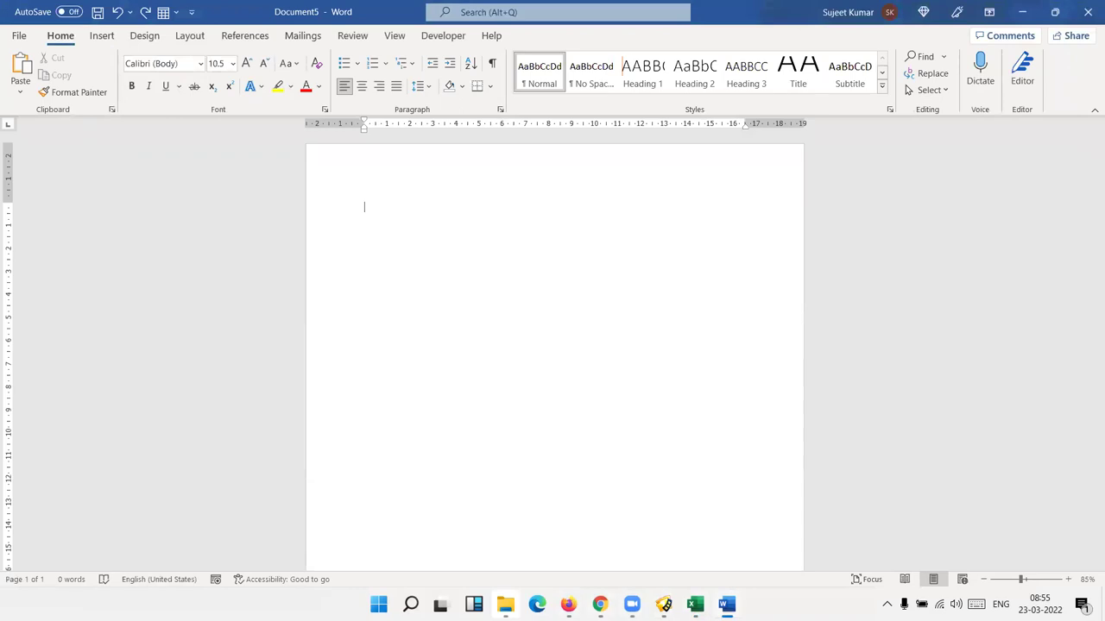
click(600, 604)
Step: Select the Data Type Conv. Functions rows, CBOOL to CVAR, on the TechOnTheNet page
scroll(276, 431, up, 15)
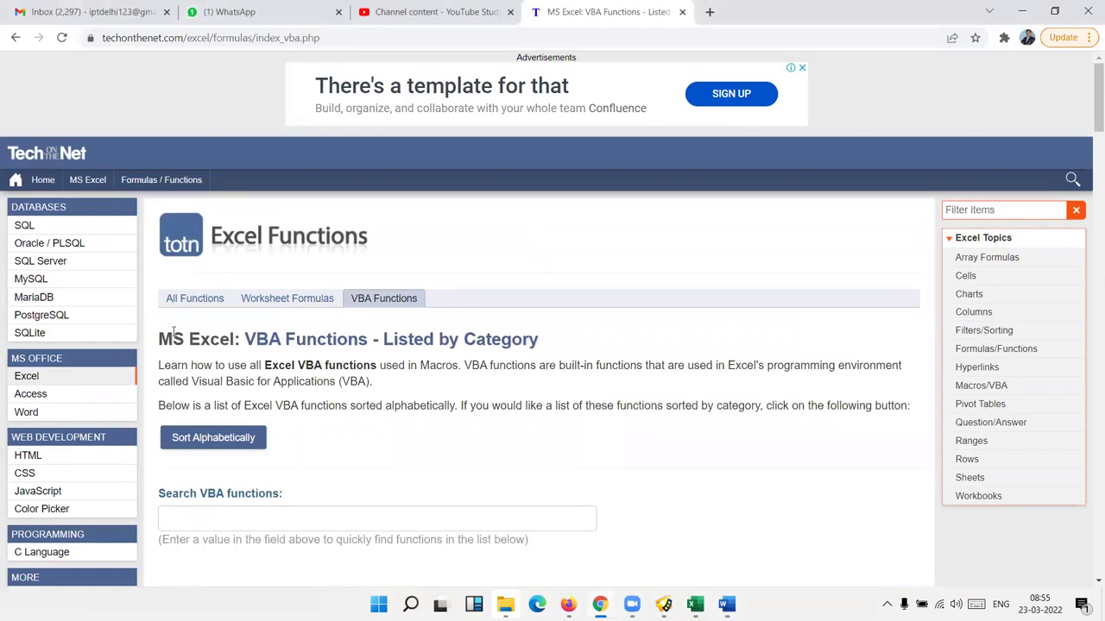
scroll(173, 362, down, 3)
double_click(164, 359)
scroll(463, 429, down, 10)
scroll(463, 431, down, 10)
scroll(463, 430, down, 10)
scroll(463, 431, up, 2)
drag(161, 227, 483, 386)
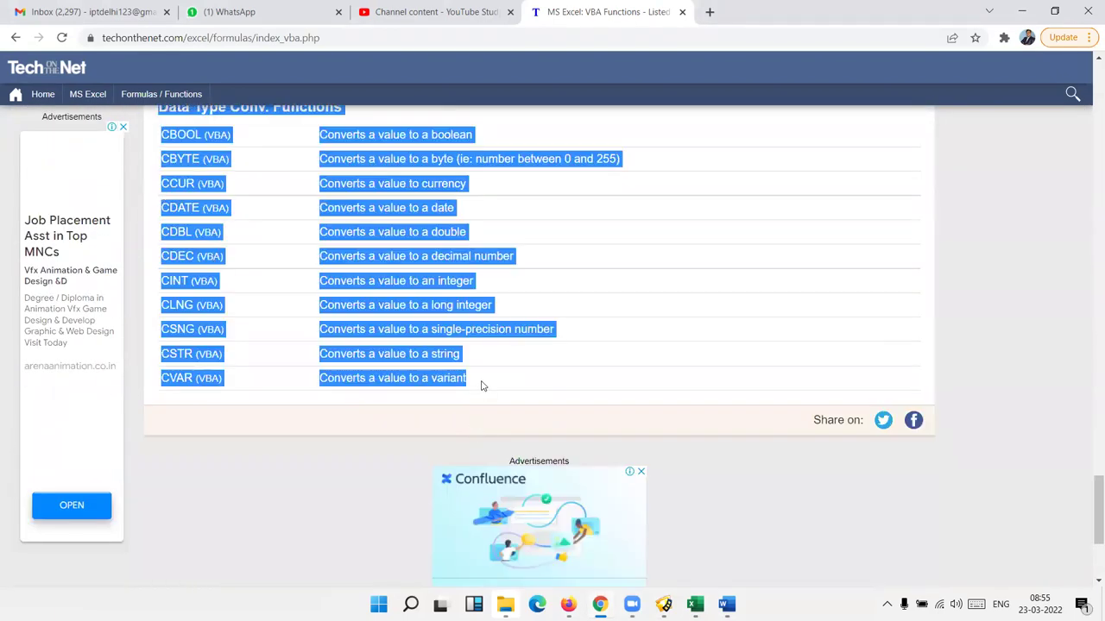
key(alt+Tab)
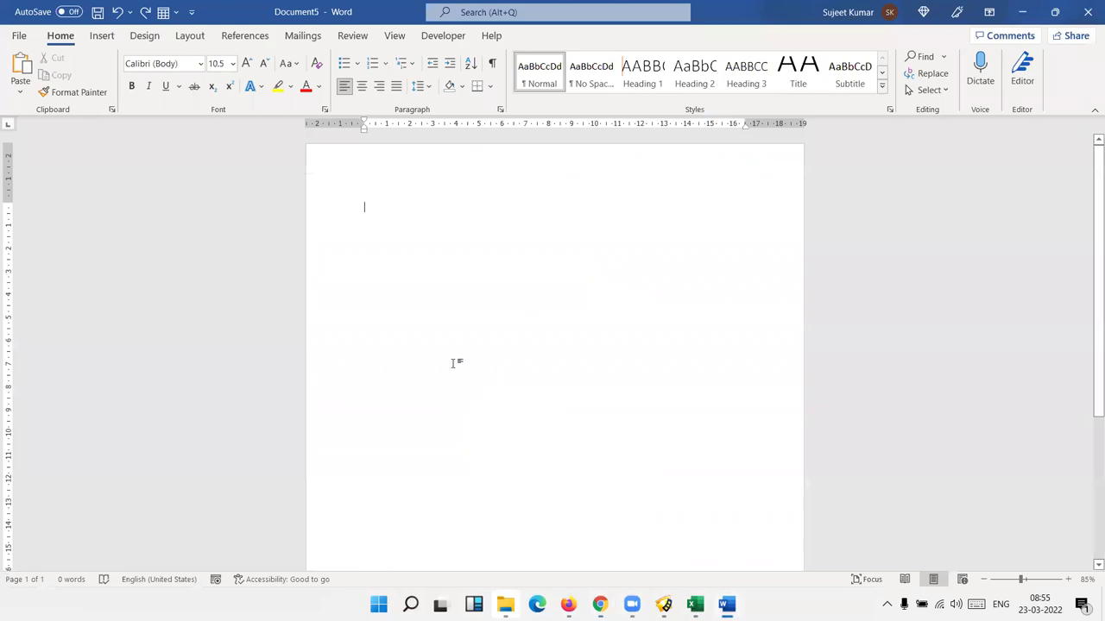
Step: Paste the copied table as Unformatted Unicode Text via Paste Special
click(20, 93)
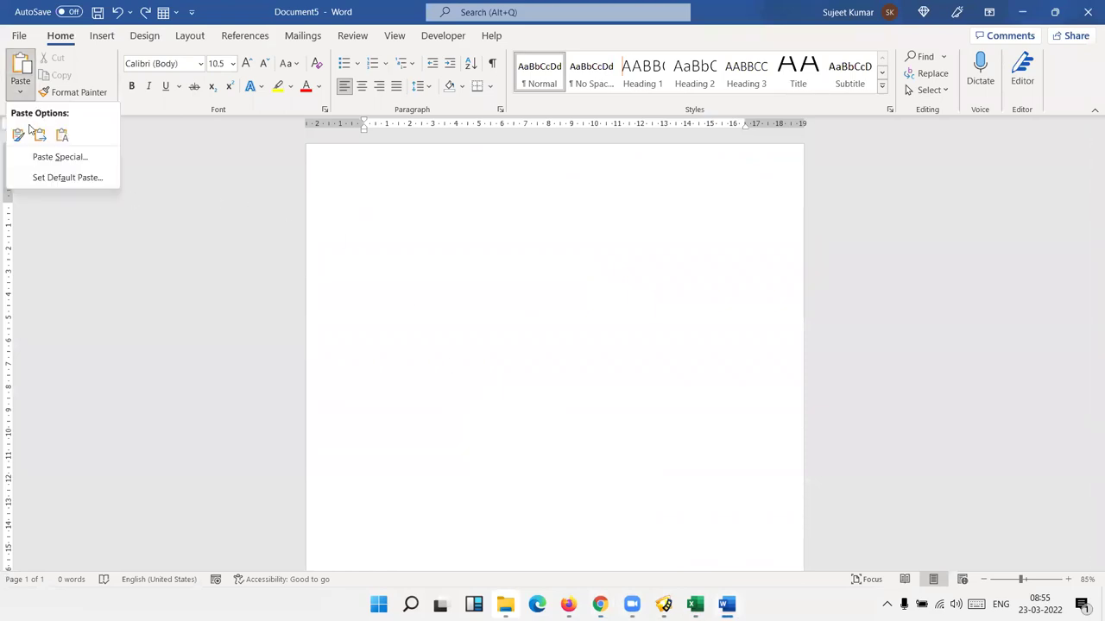
click(41, 158)
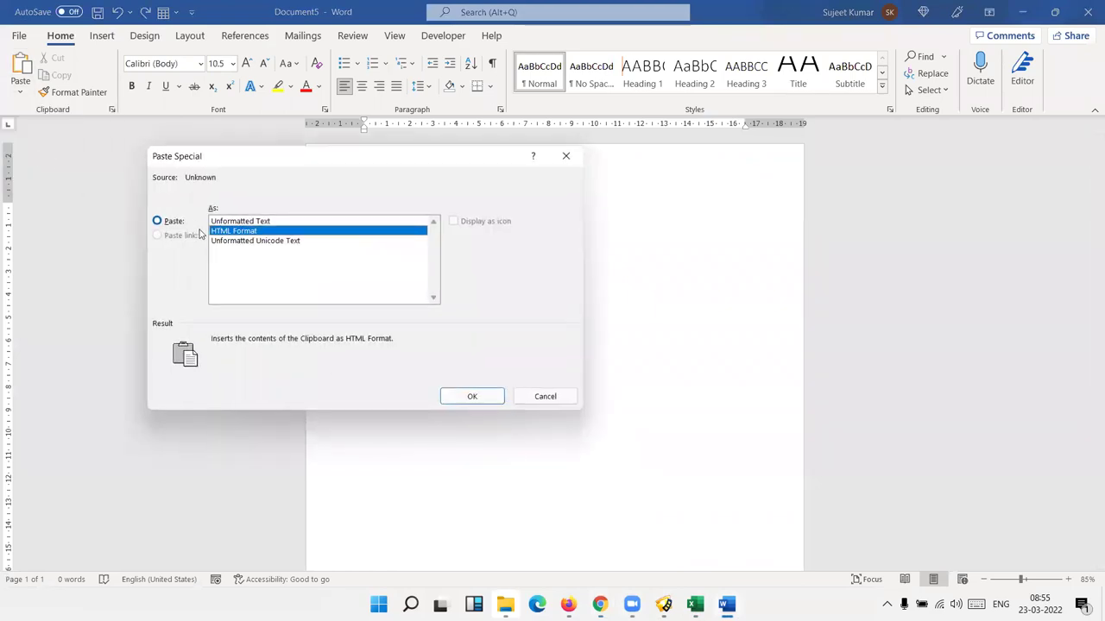
click(226, 242)
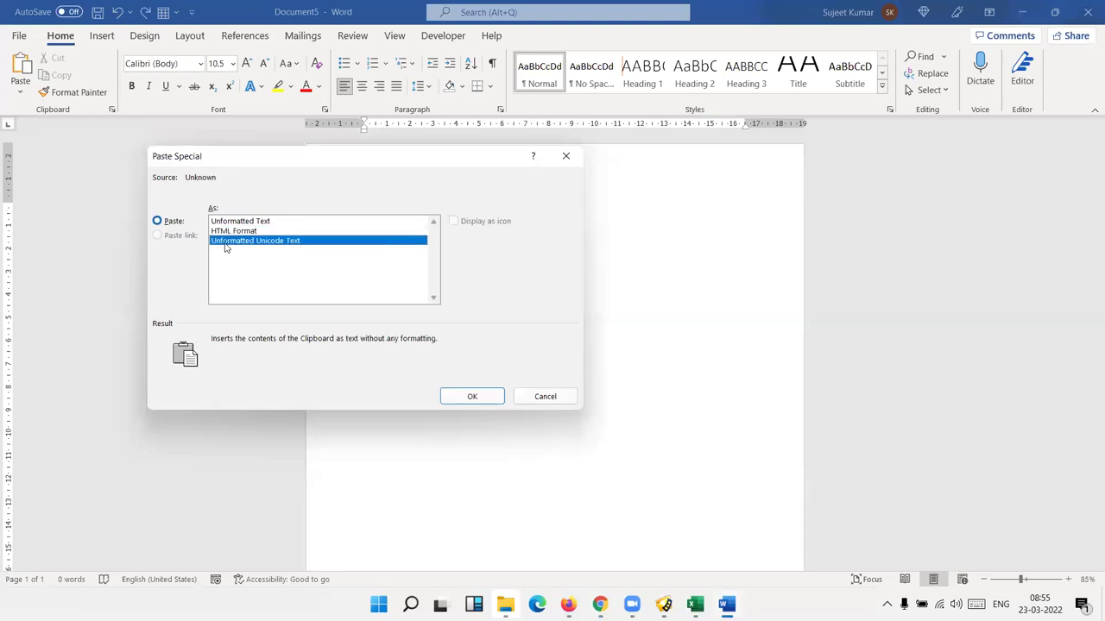
click(472, 396)
Step: Scroll back to Lookup/Ref Functions at the top and select all the document's text
scroll(480, 406, up, 4)
scroll(480, 406, up, 2)
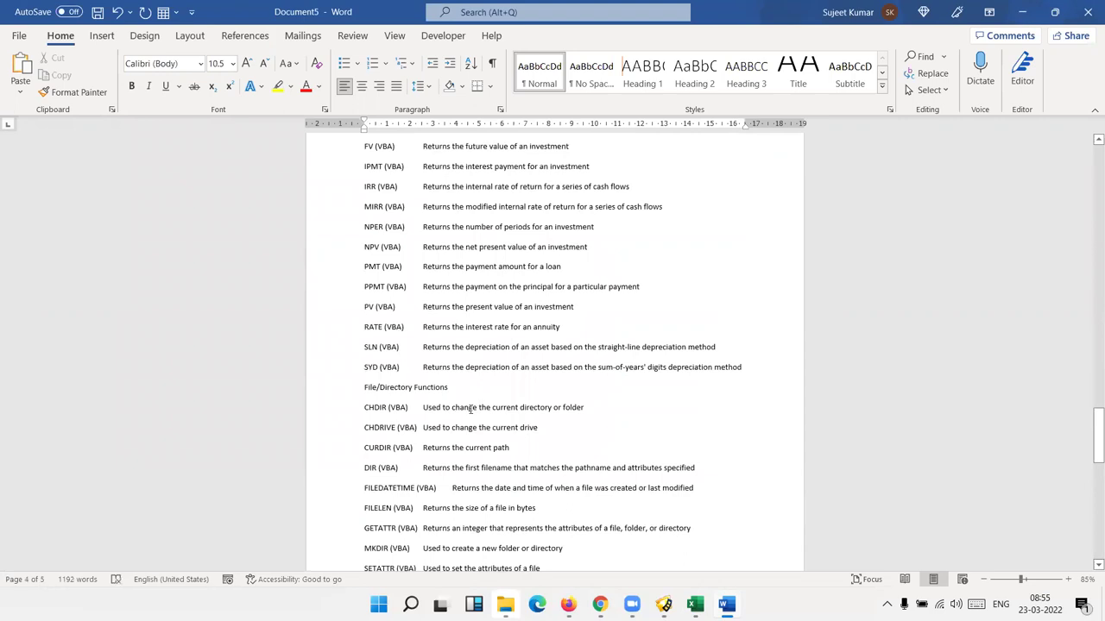
scroll(471, 410, up, 1)
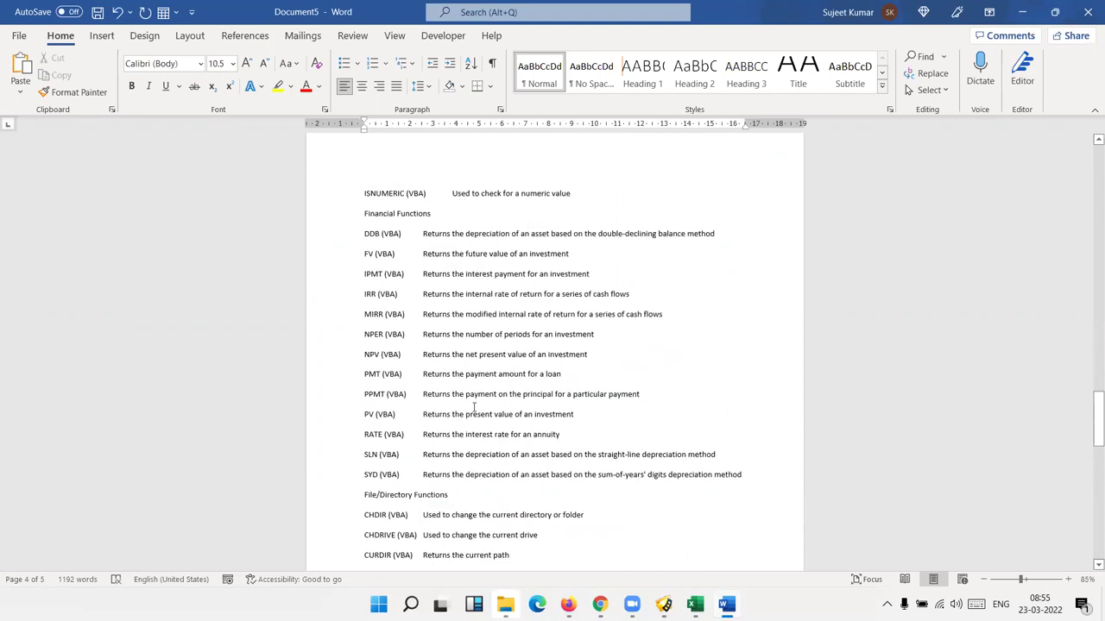
scroll(483, 397, up, 4)
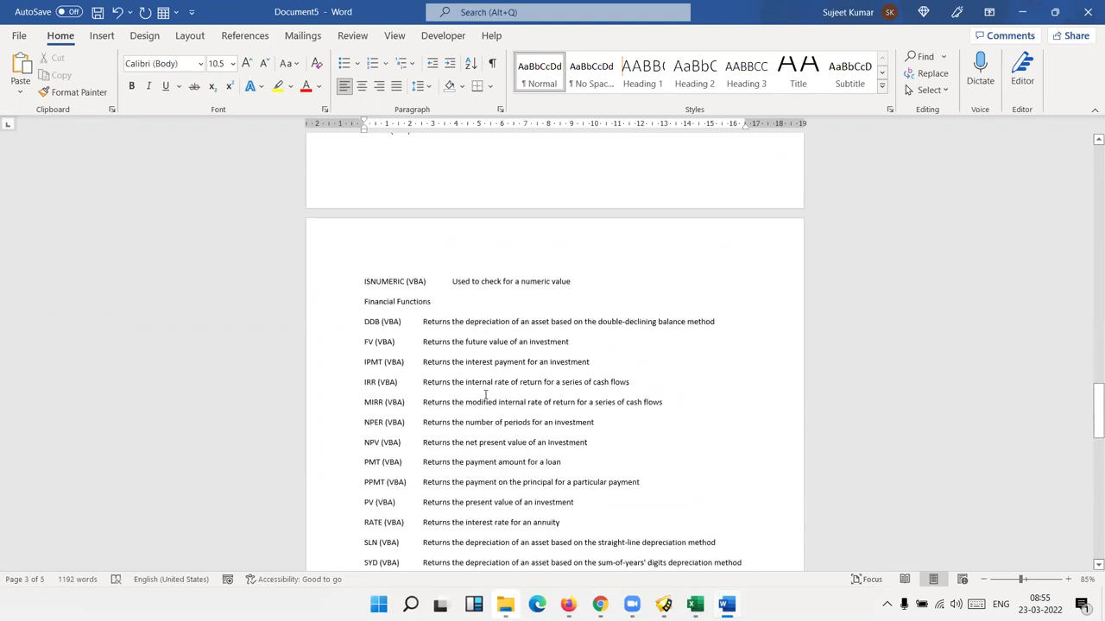
scroll(485, 394, up, 3)
scroll(485, 395, up, 5)
scroll(485, 395, up, 5)
scroll(484, 394, up, 5)
scroll(485, 394, up, 1)
scroll(484, 394, up, 7)
scroll(484, 395, up, 1)
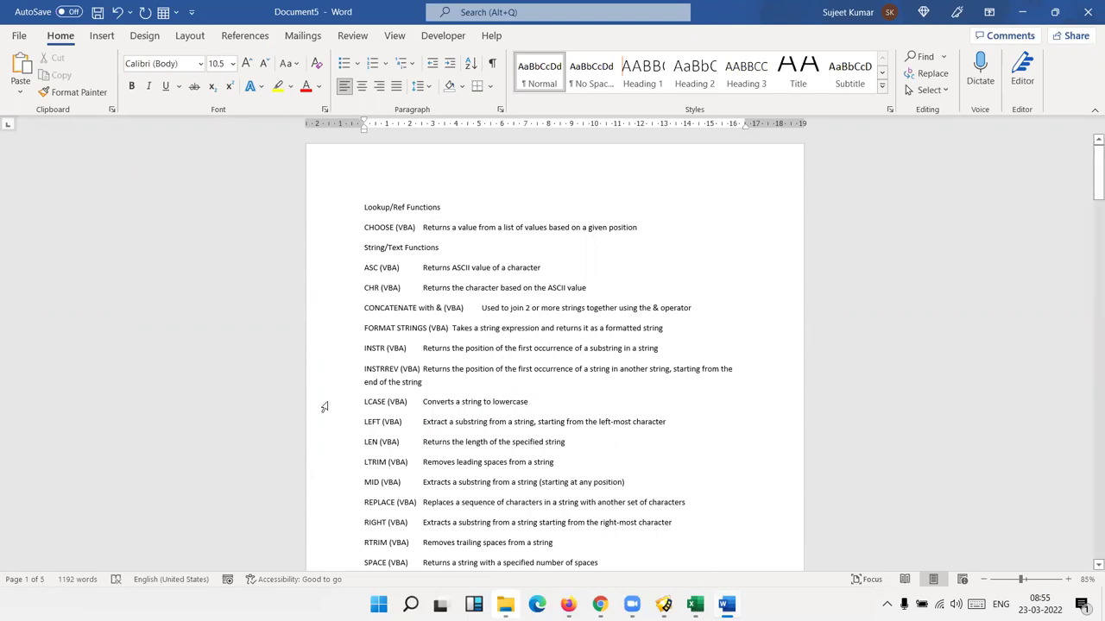
key(ctrl+a)
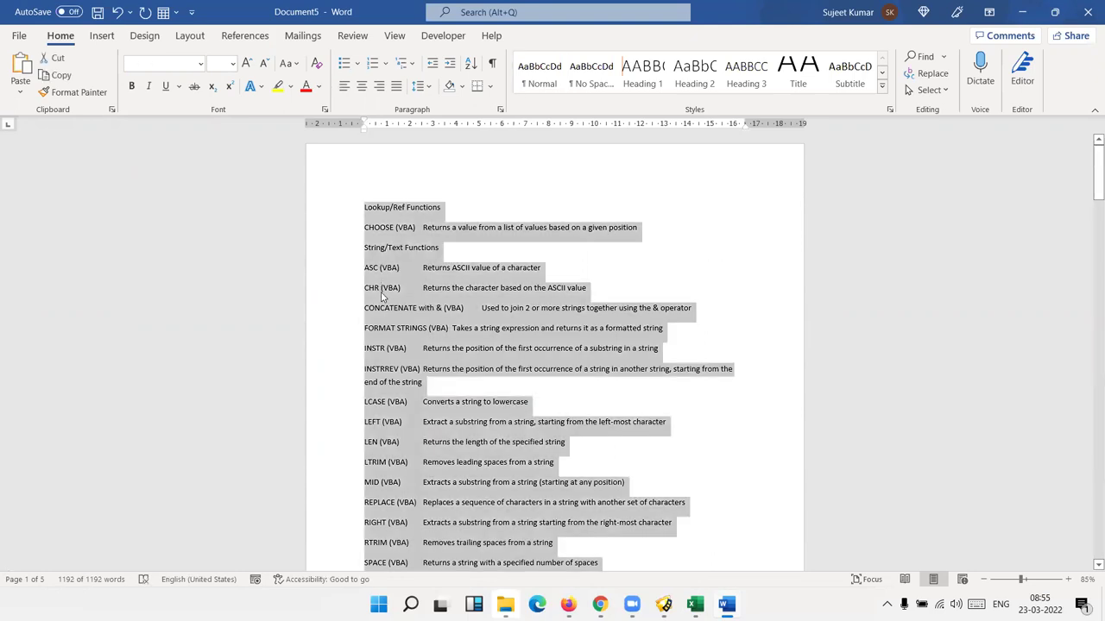
Step: Delete all document text, then copy Excel cells A17:A28 and return to Word
key(Delete)
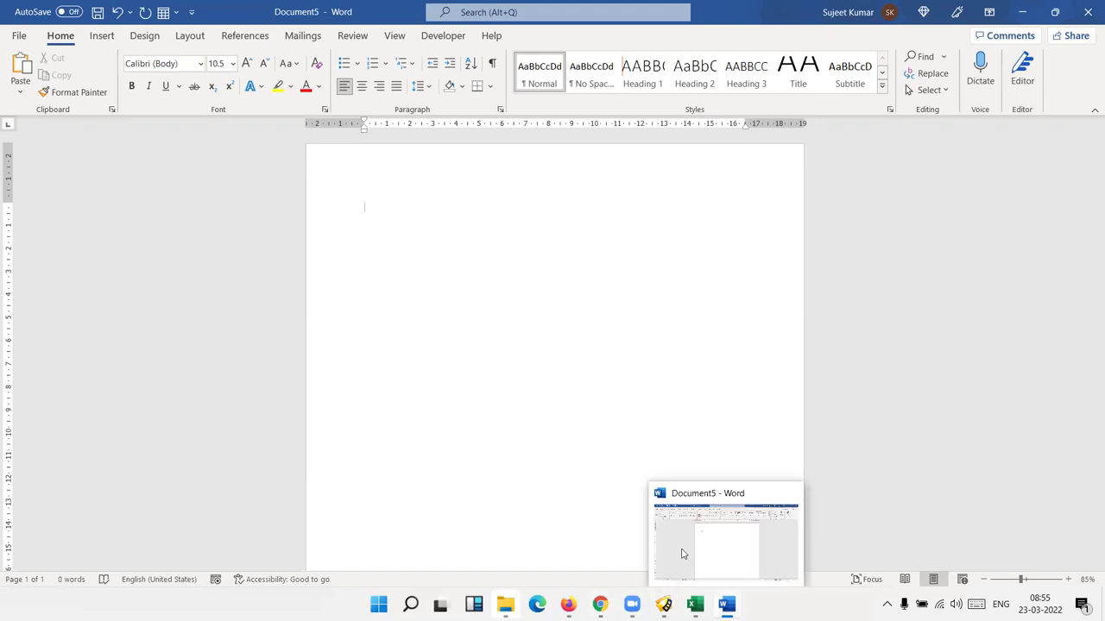
mouse_move(726, 604)
click(695, 604)
key(ctrl+shift+Down)
key(ctrl+c)
key(alt+Tab)
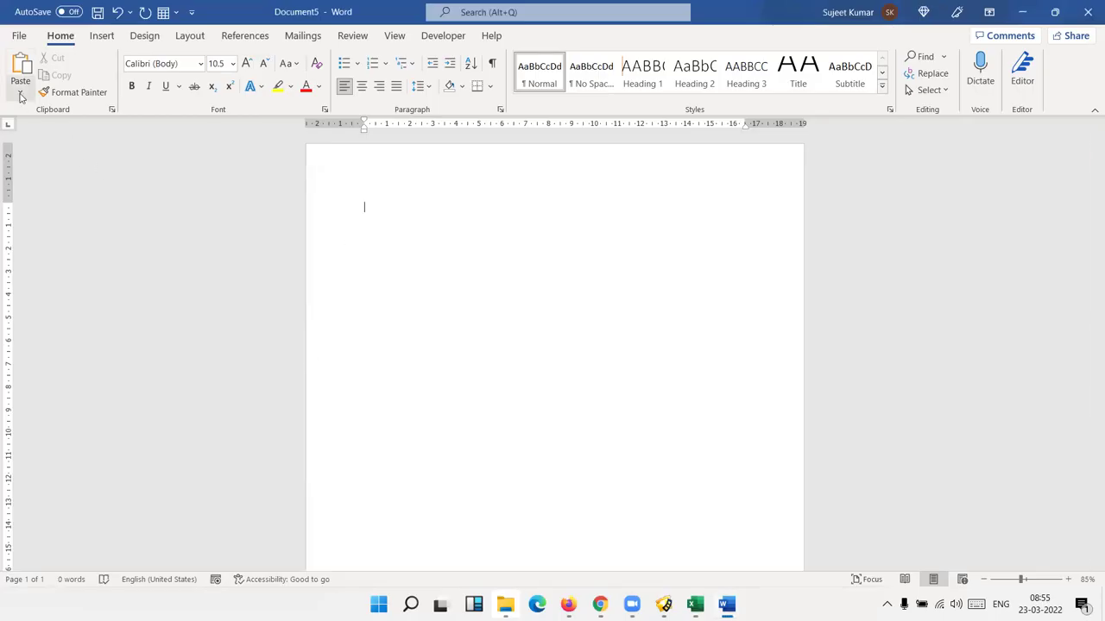
Step: Paste the Excel numbers with a plain paste, then undo it
click(20, 97)
click(403, 199)
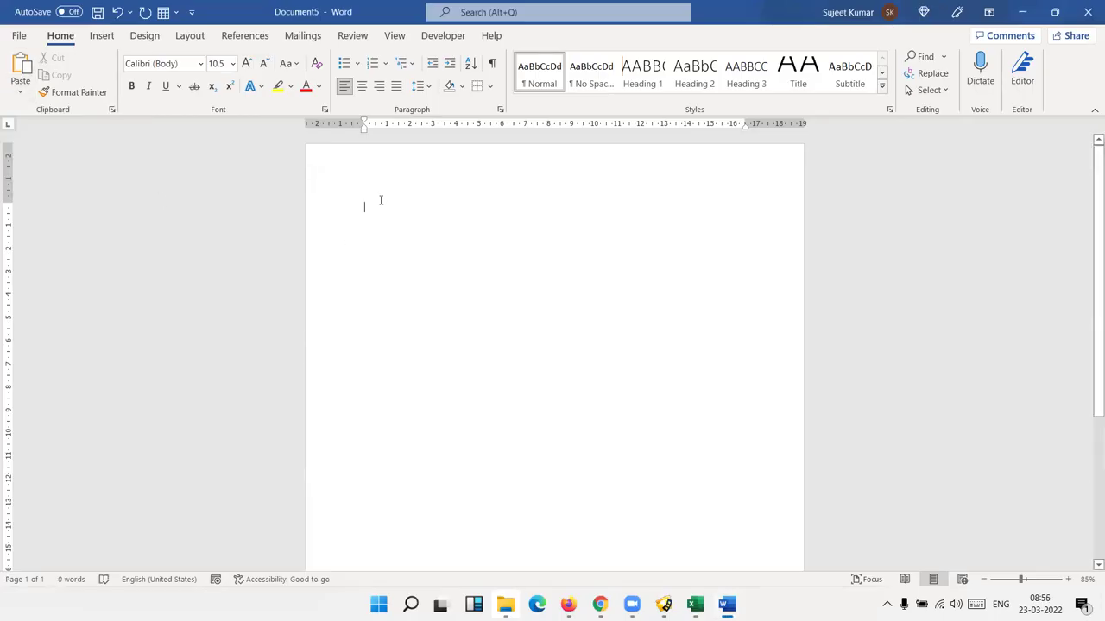
key(ctrl+v)
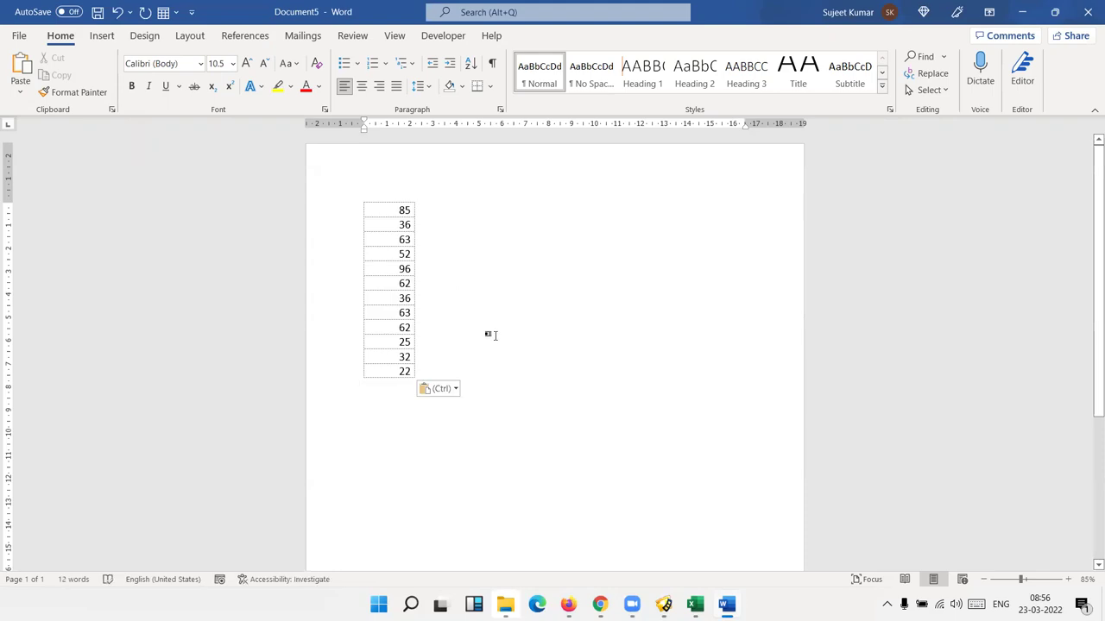
key(ctrl+z)
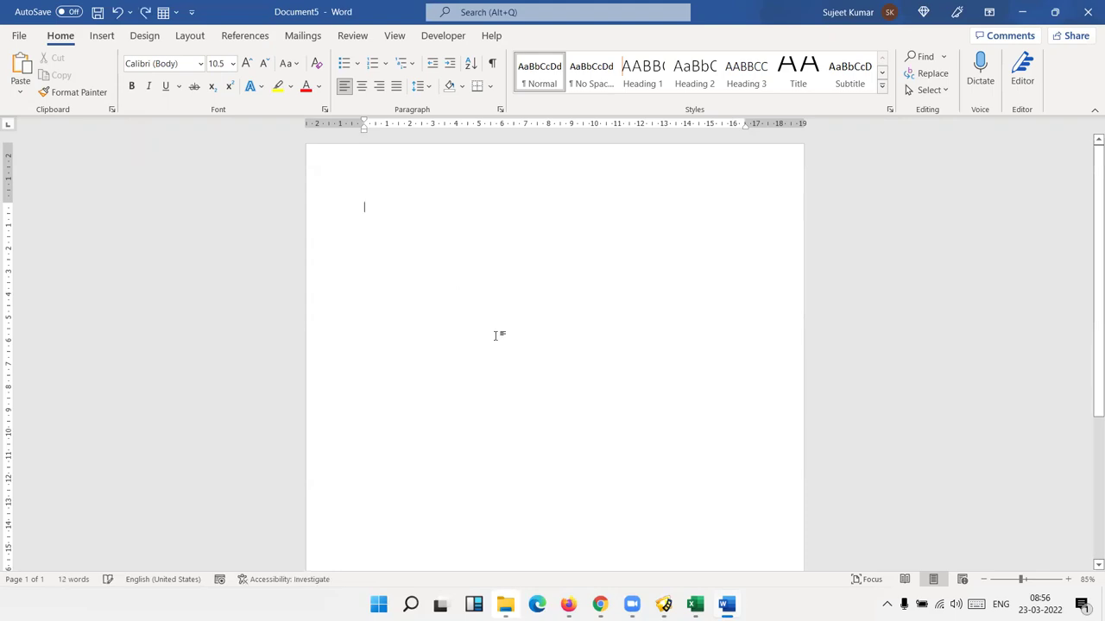
Step: Paste the numbers as Formatted Text (RTF) through Paste Special
click(20, 87)
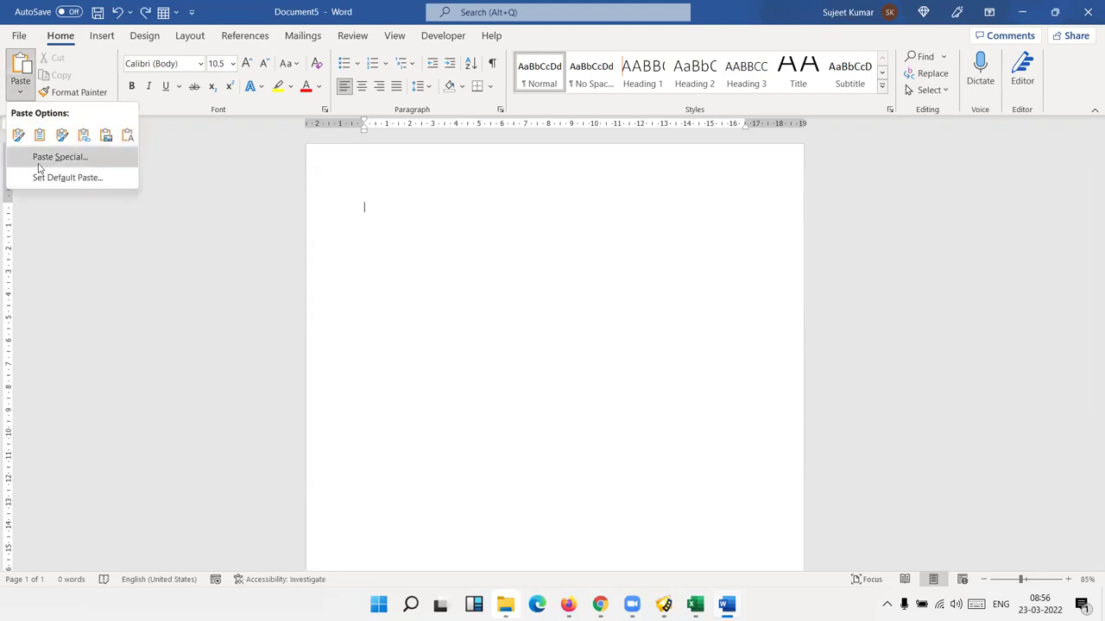
click(39, 158)
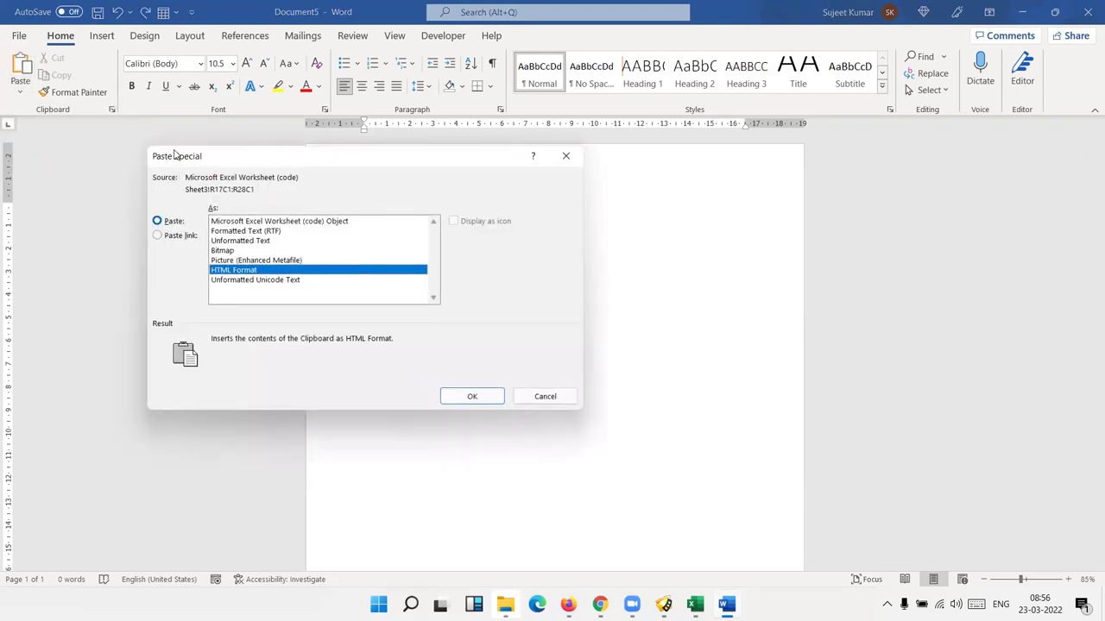
drag(177, 156, 229, 190)
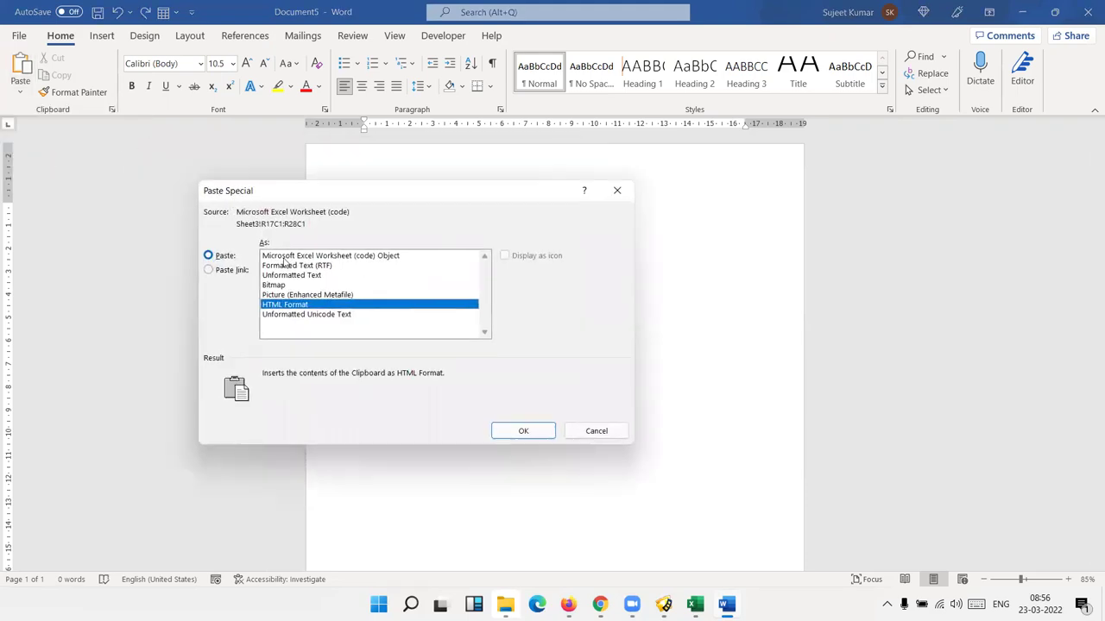
click(285, 257)
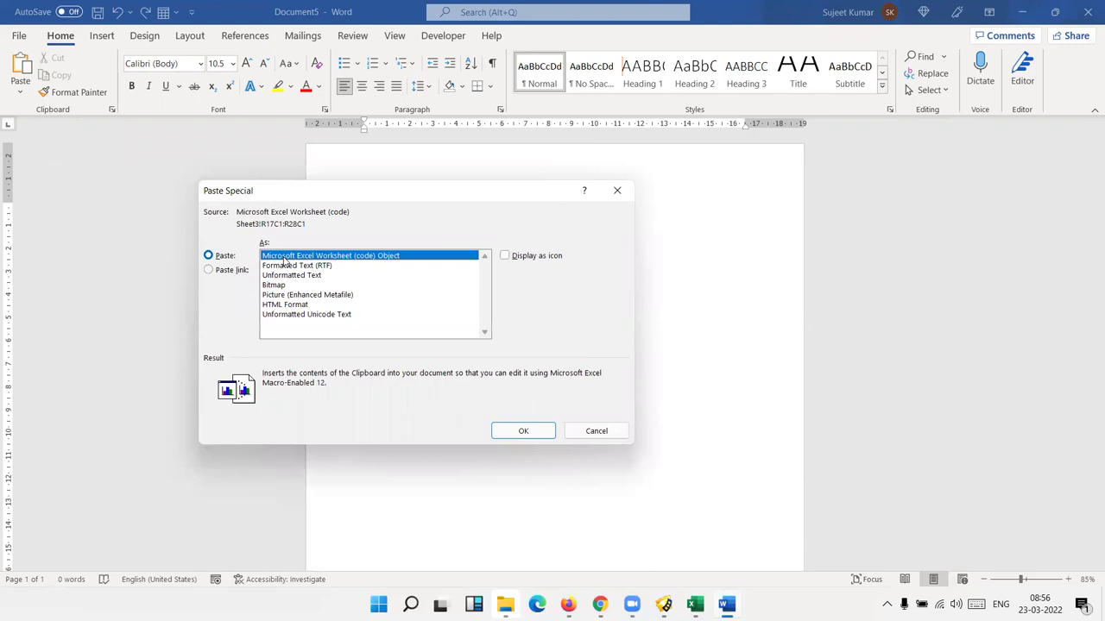
click(284, 266)
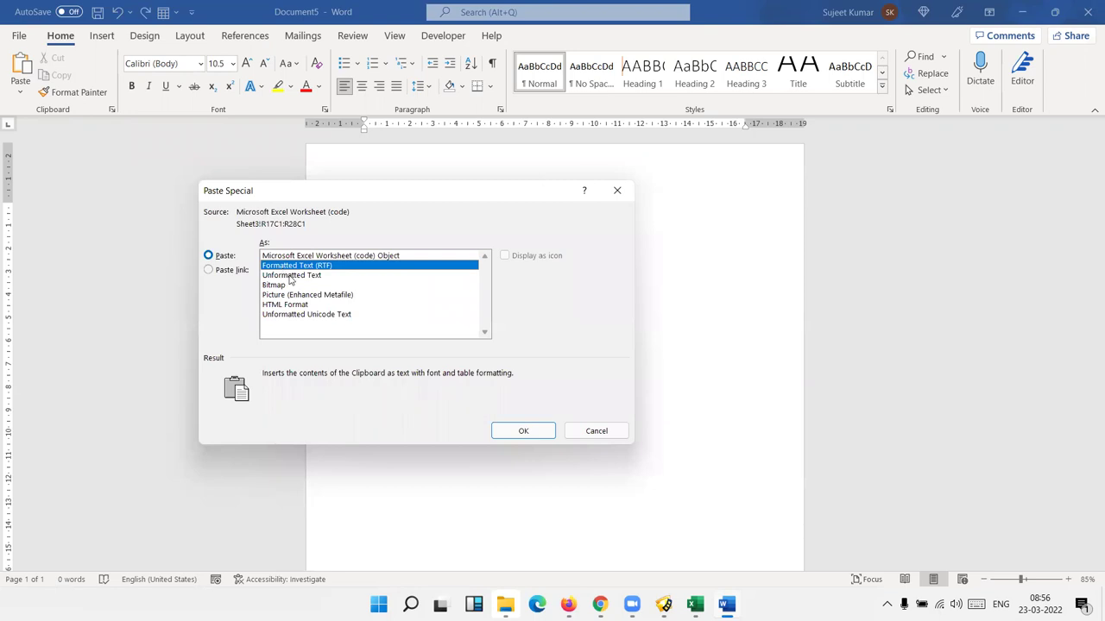
click(518, 431)
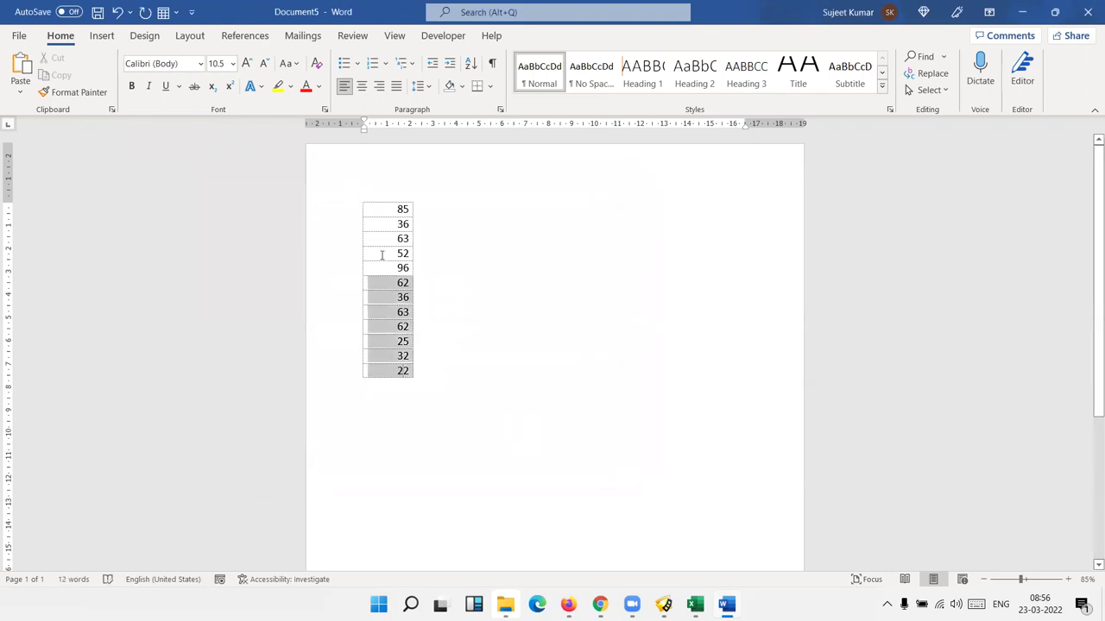
Step: Select and copy the pasted numbers table, then return to the Excel source column
drag(403, 371, 380, 238)
key(ctrl+c)
key(alt+Tab)
key(alt+Tab)
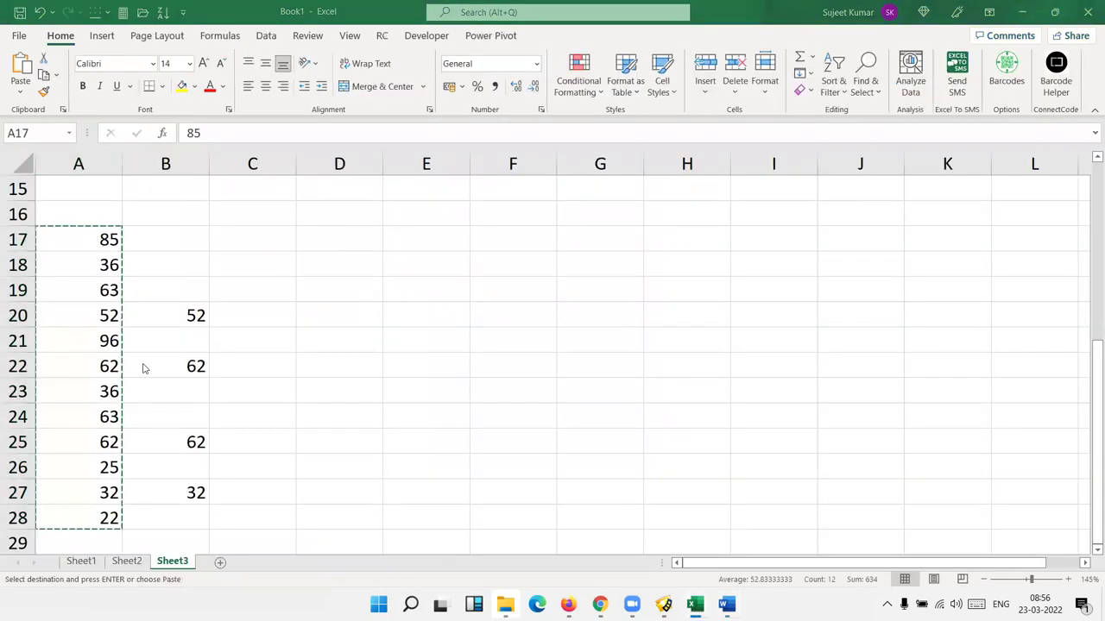
Step: Undo the RTF table and paste the numbers as a Bitmap picture via Paste Special
key(ctrl+z)
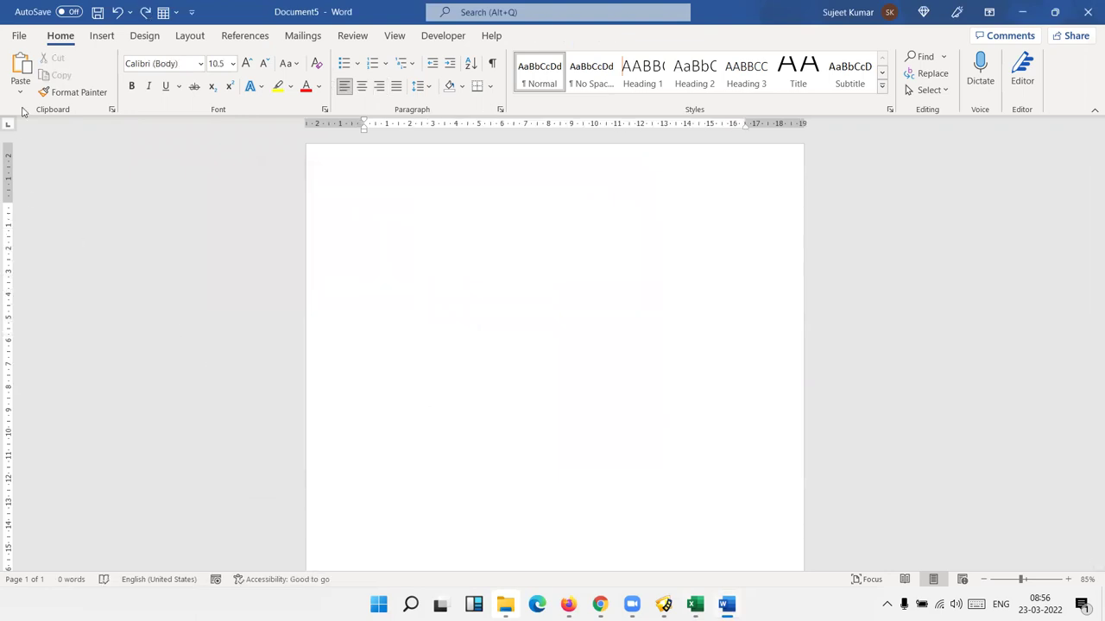
click(21, 90)
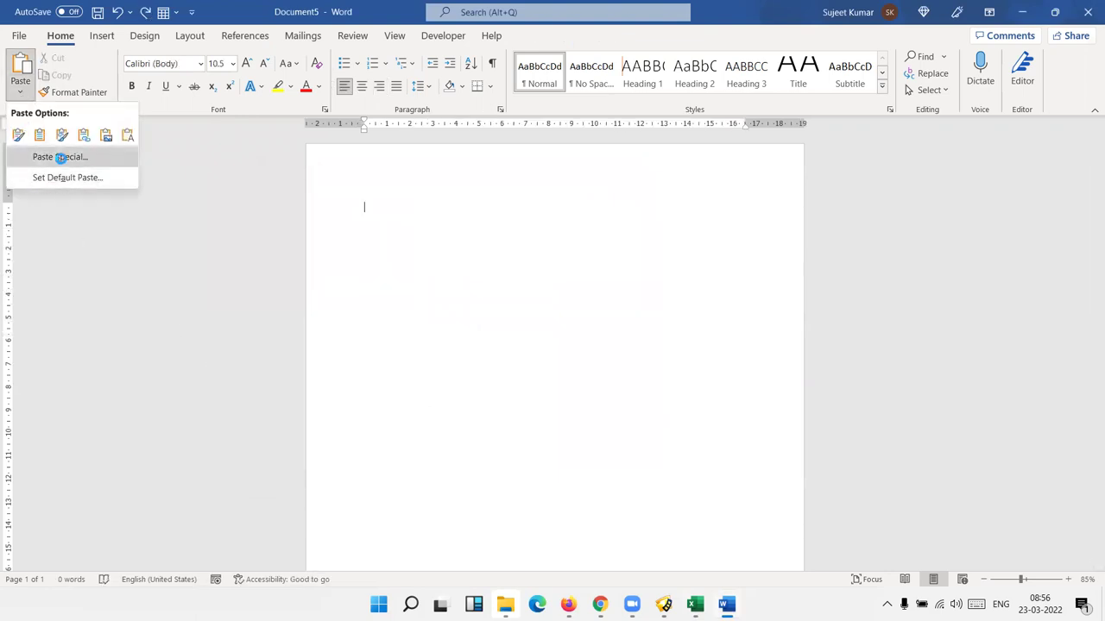
click(63, 158)
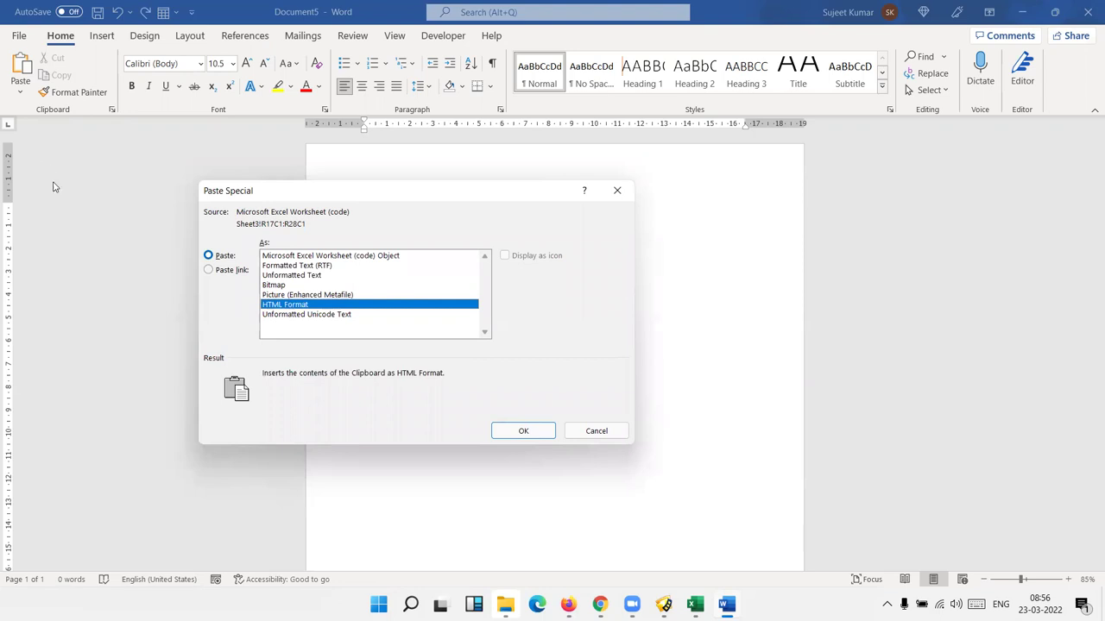
click(272, 276)
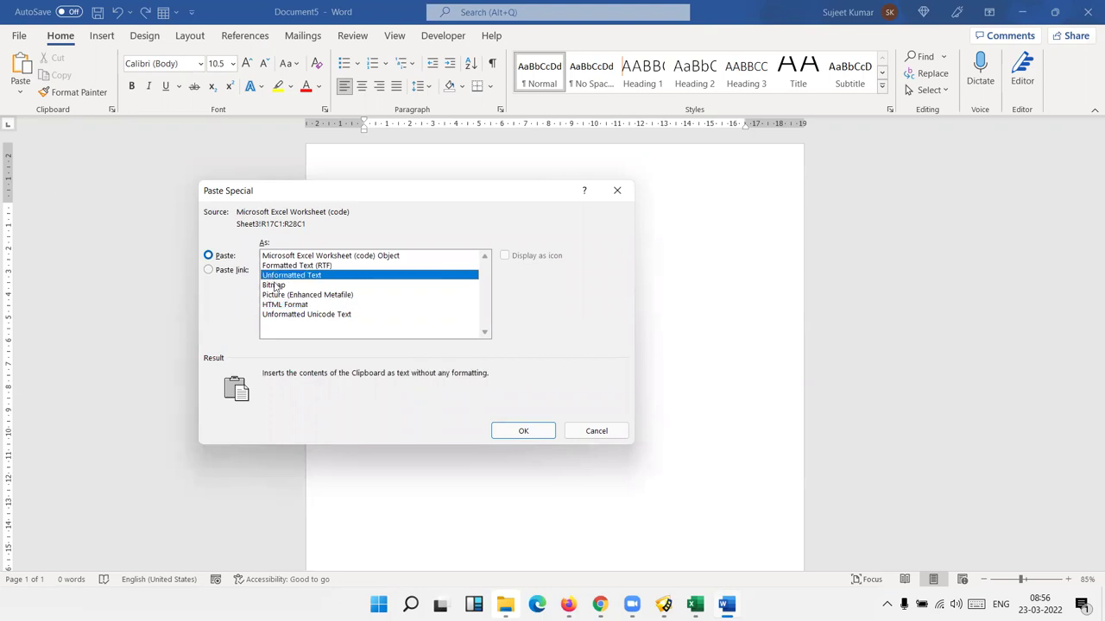
click(275, 285)
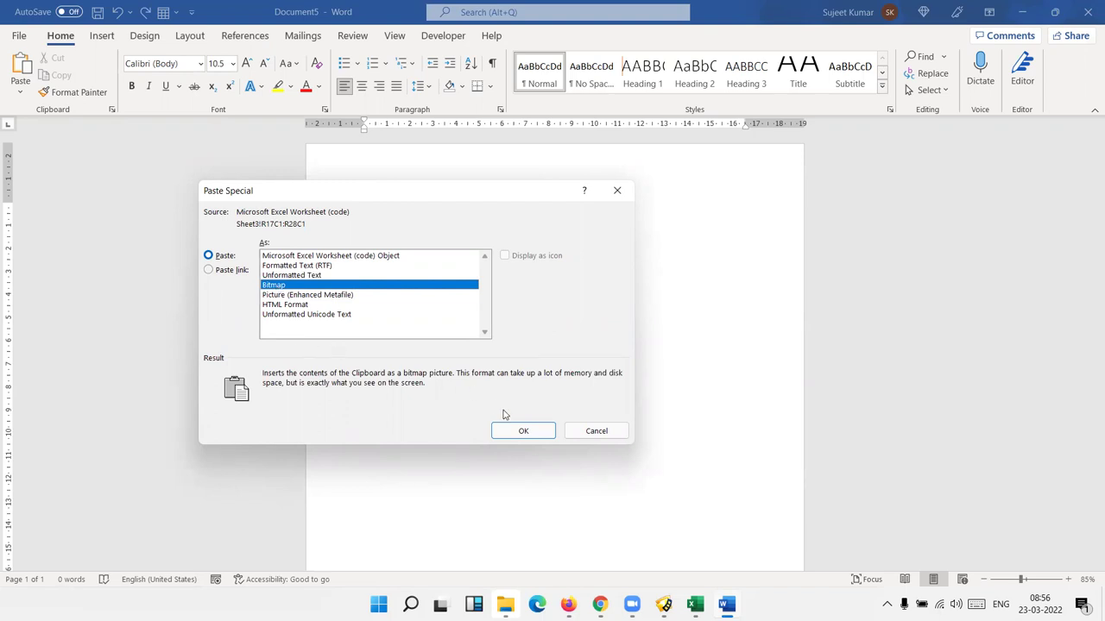
click(521, 431)
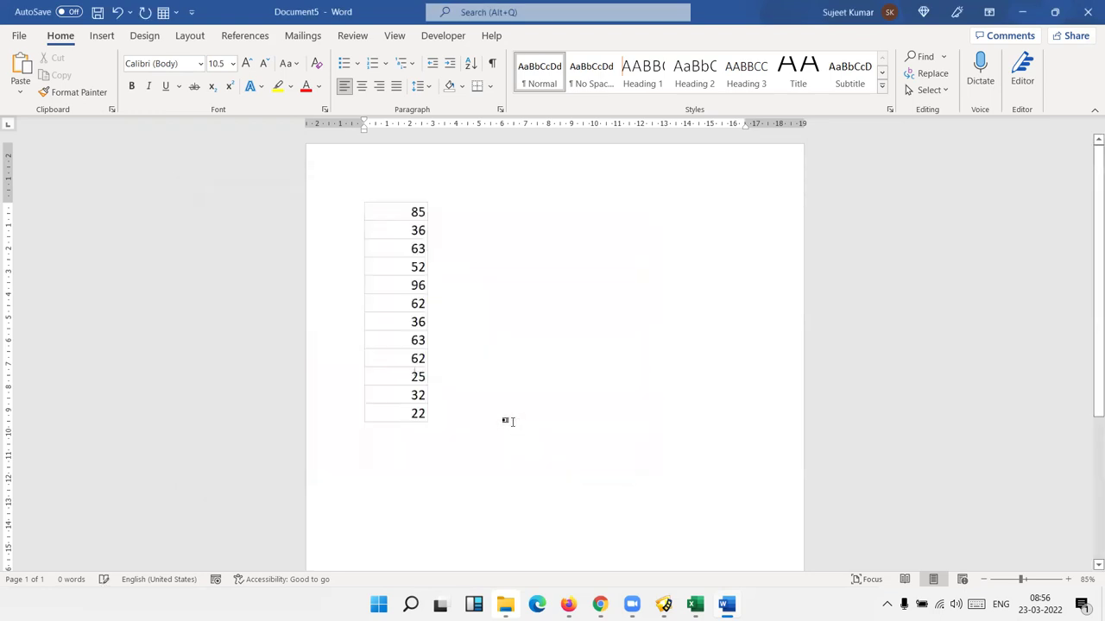
Step: Enlarge the number picture, undo the resize, then delete the picture
click(423, 381)
drag(428, 422, 452, 504)
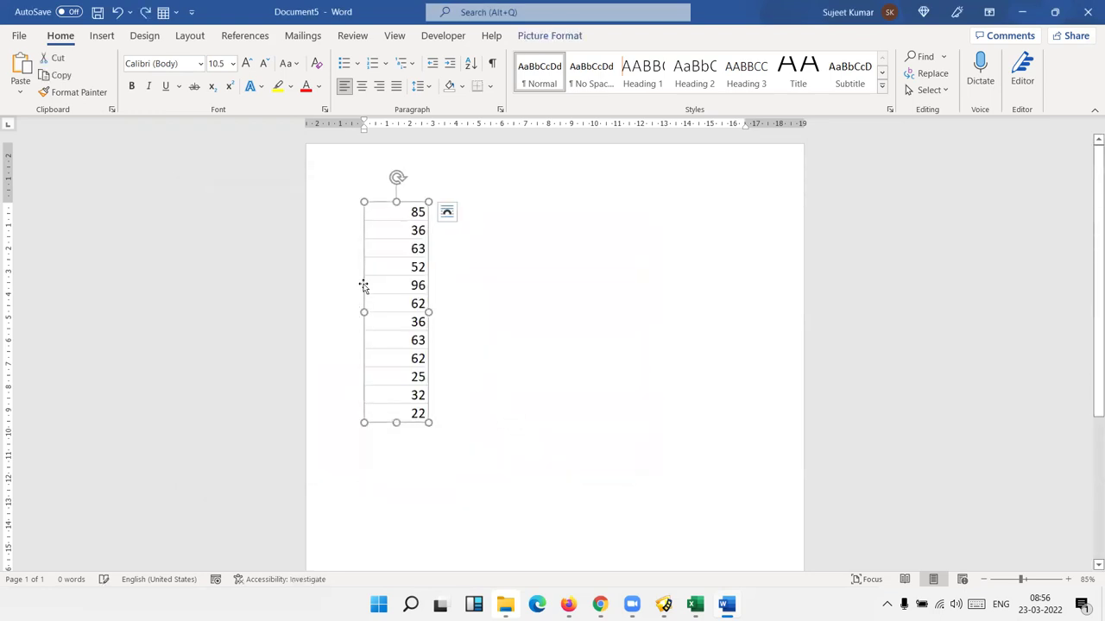
key(ctrl+z)
key(shift+Left)
key(Delete)
click(20, 91)
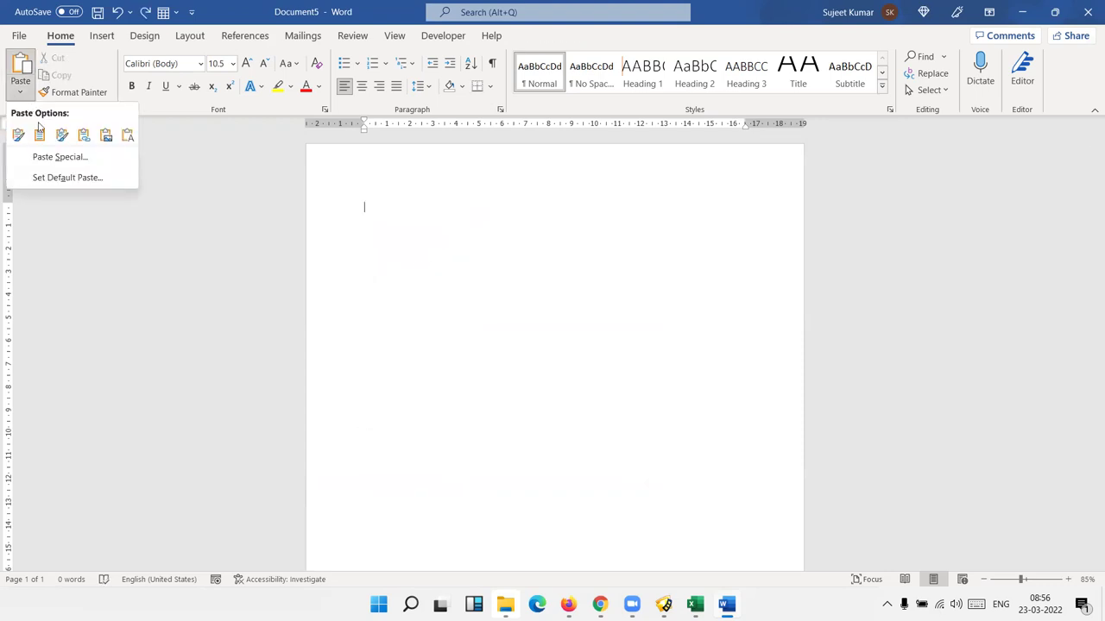
click(39, 155)
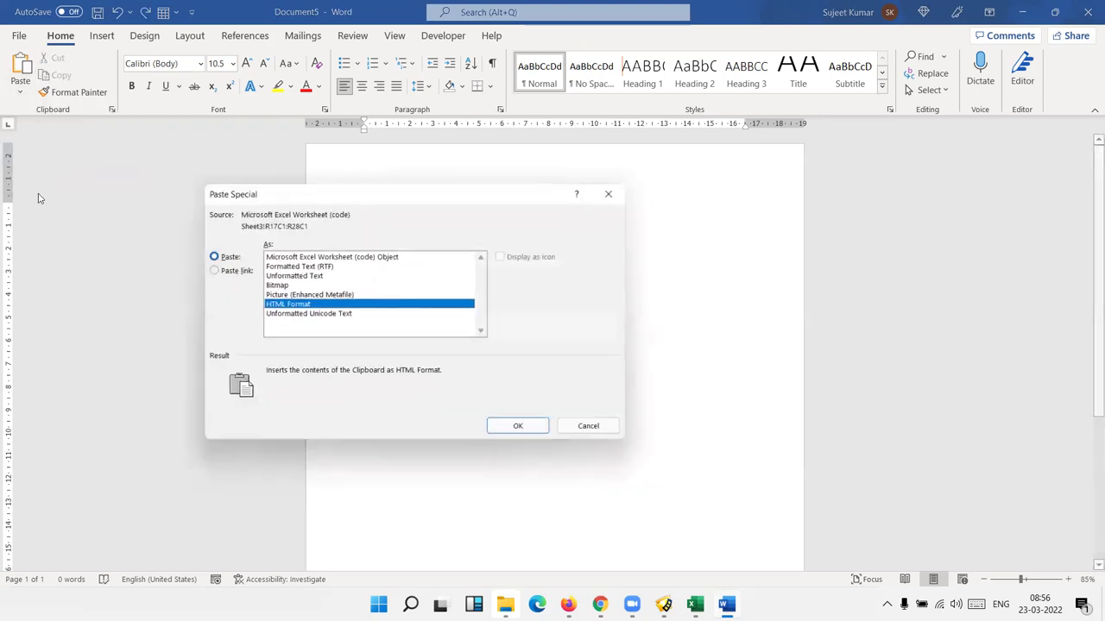
click(293, 295)
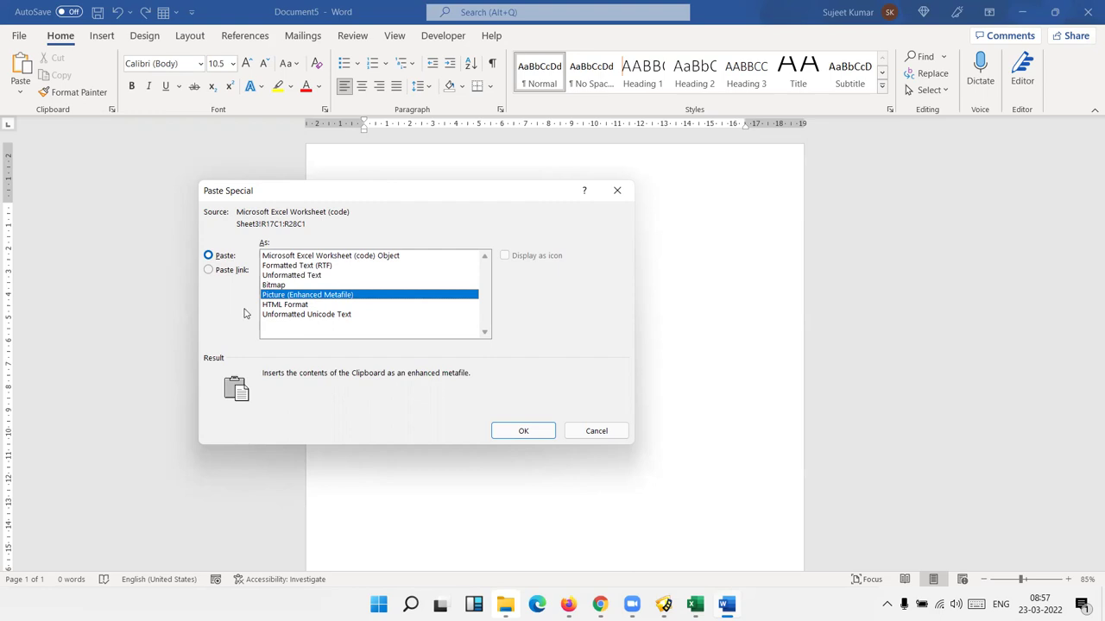
click(545, 436)
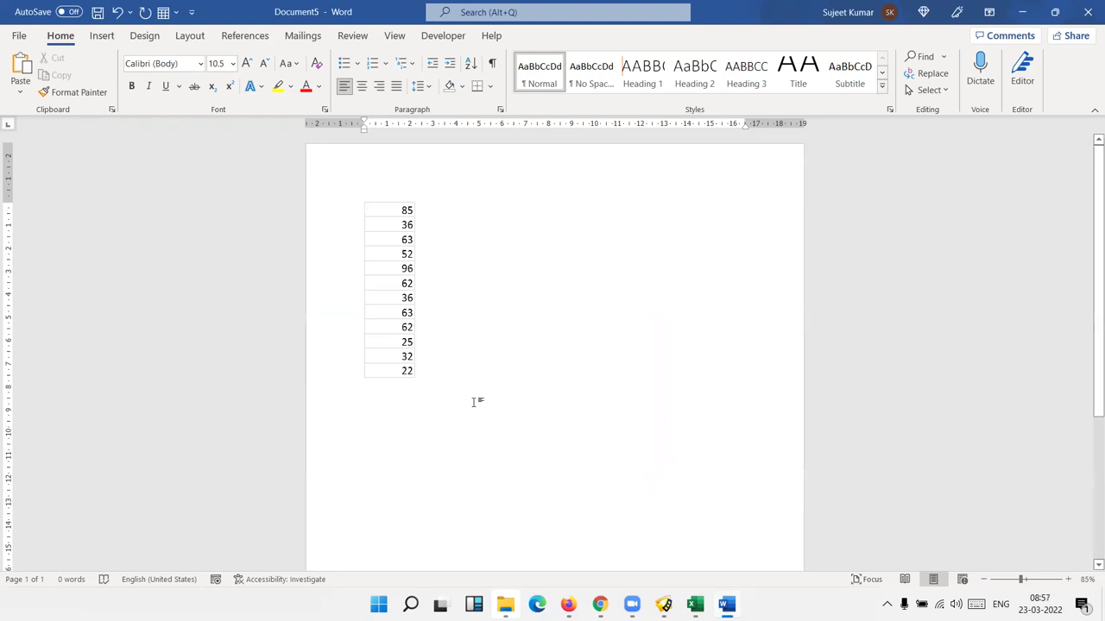
key(ctrl+z)
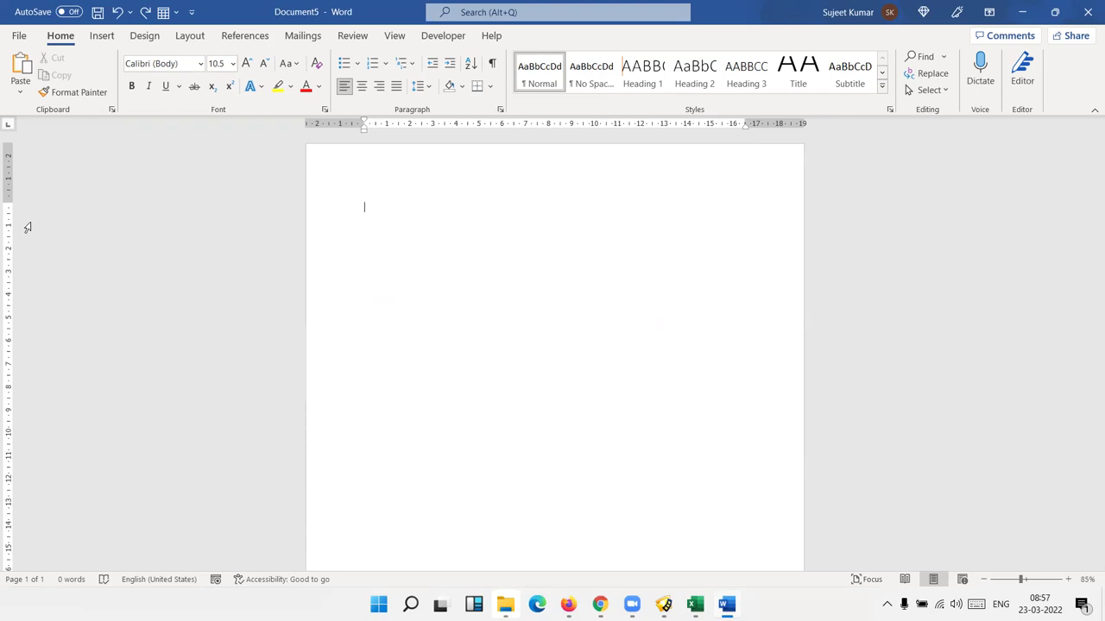
Step: In Paste Special, choose Paste link with Microsoft Excel Worksheet Object for the numbers 85 to 22
click(20, 89)
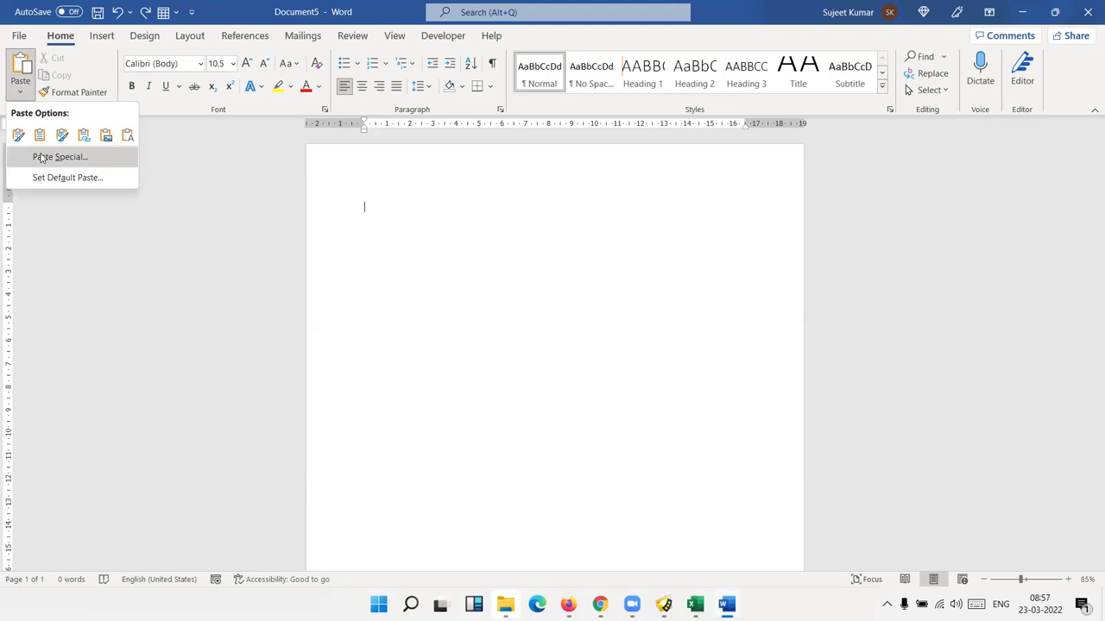
click(42, 157)
click(275, 316)
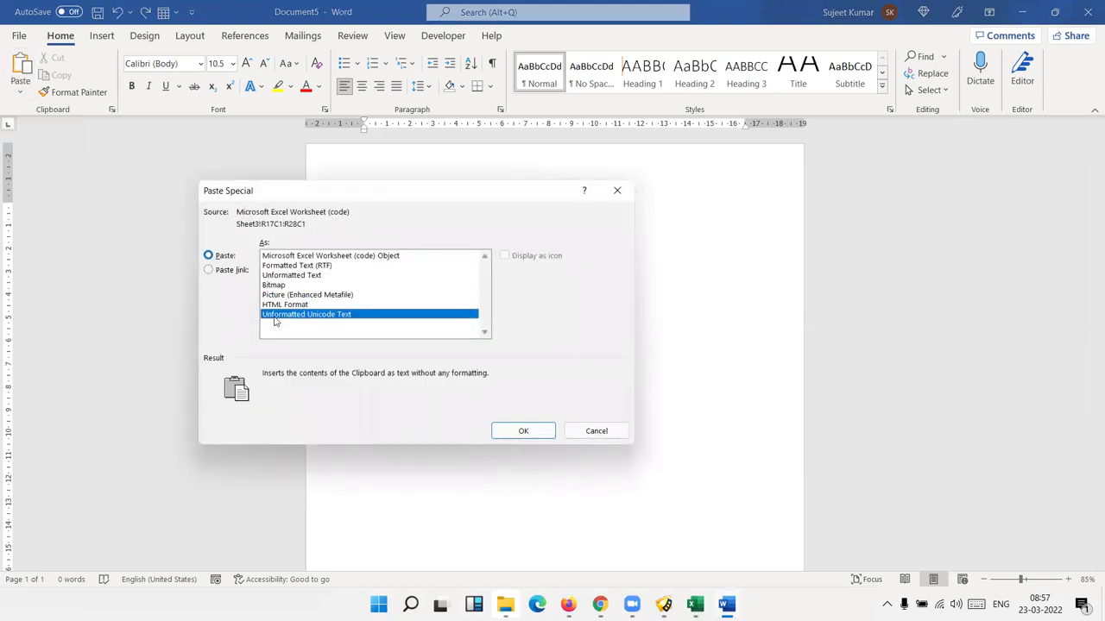
click(231, 274)
click(231, 274)
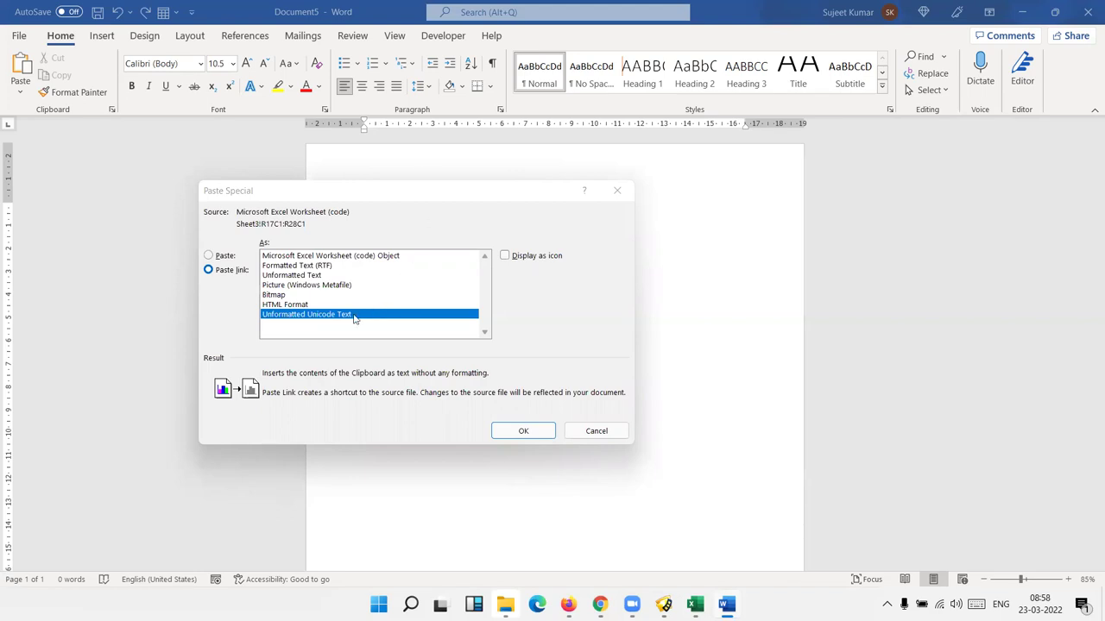
click(305, 257)
Step: Confirm the linked paste of the Excel cells and open the object's source in Excel
click(522, 431)
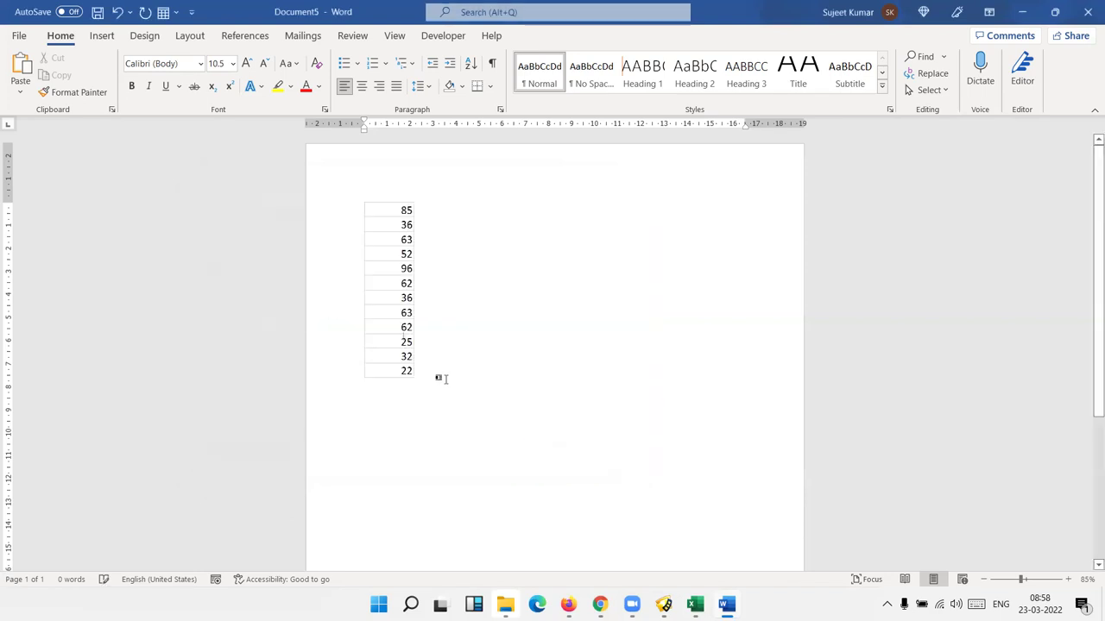
click(412, 302)
double_click(410, 304)
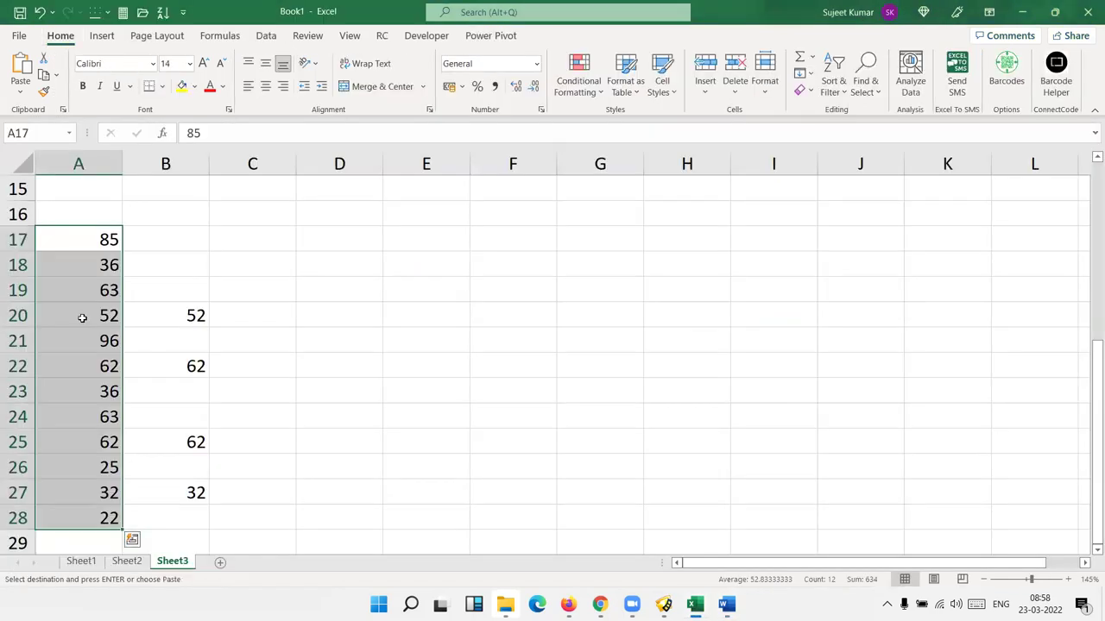
Step: Fill cells A20 (52) and A25 (62) yellow and check the highlights in Word
click(81, 316)
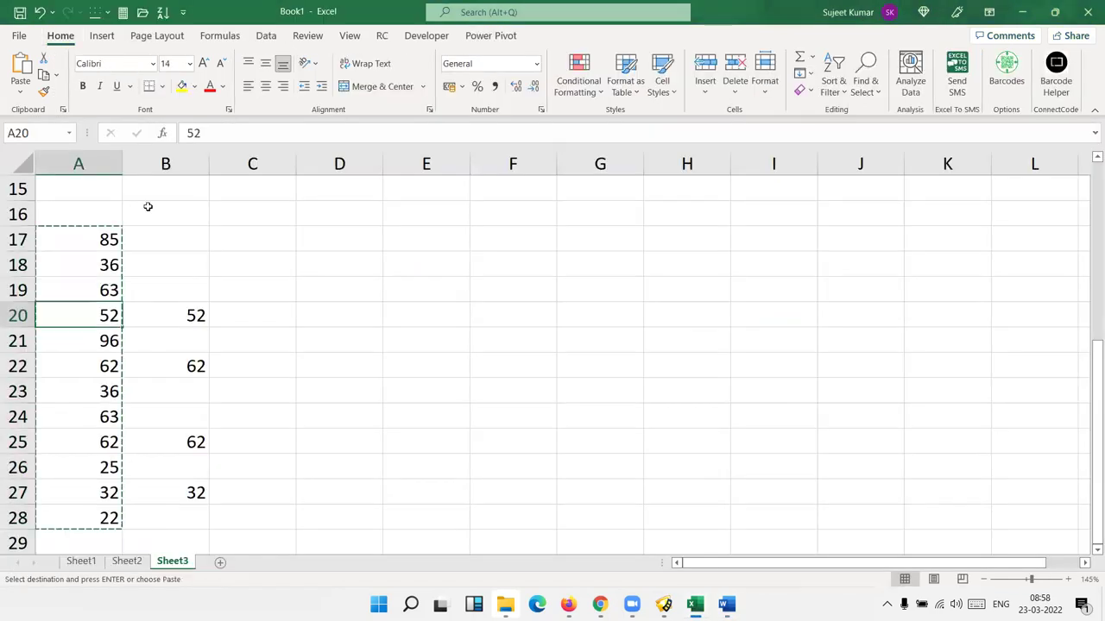
click(181, 86)
click(84, 438)
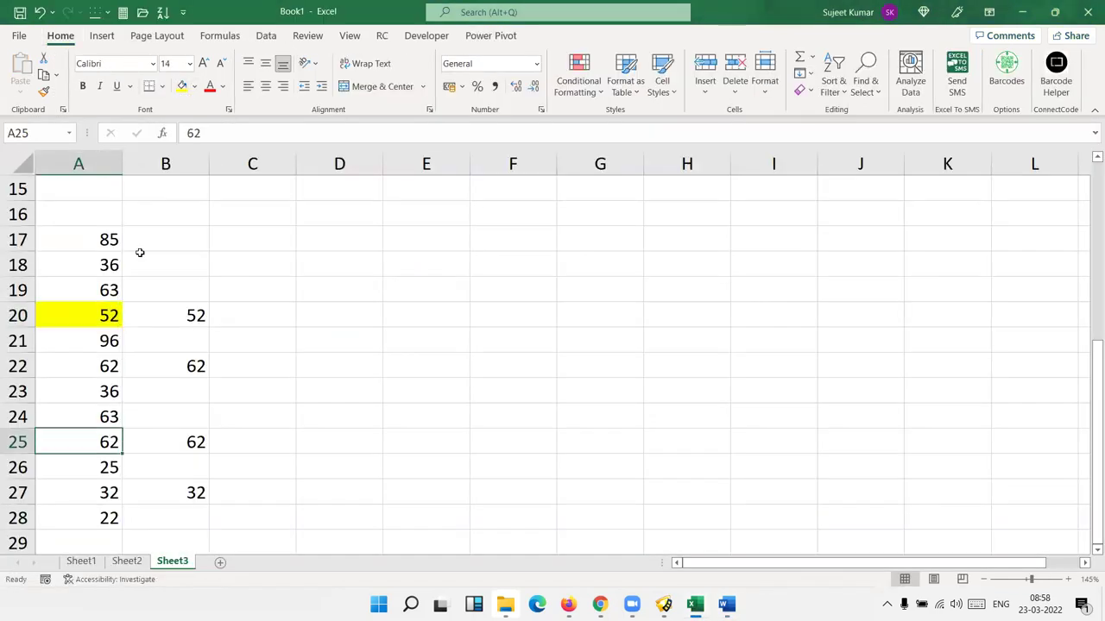
click(181, 85)
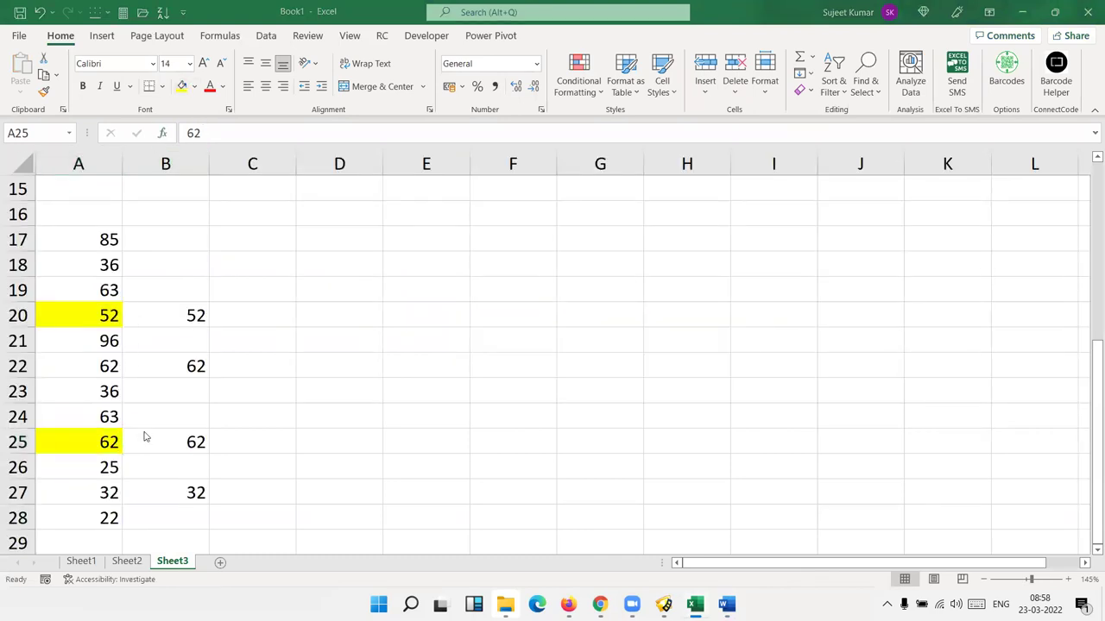
key(alt+Tab)
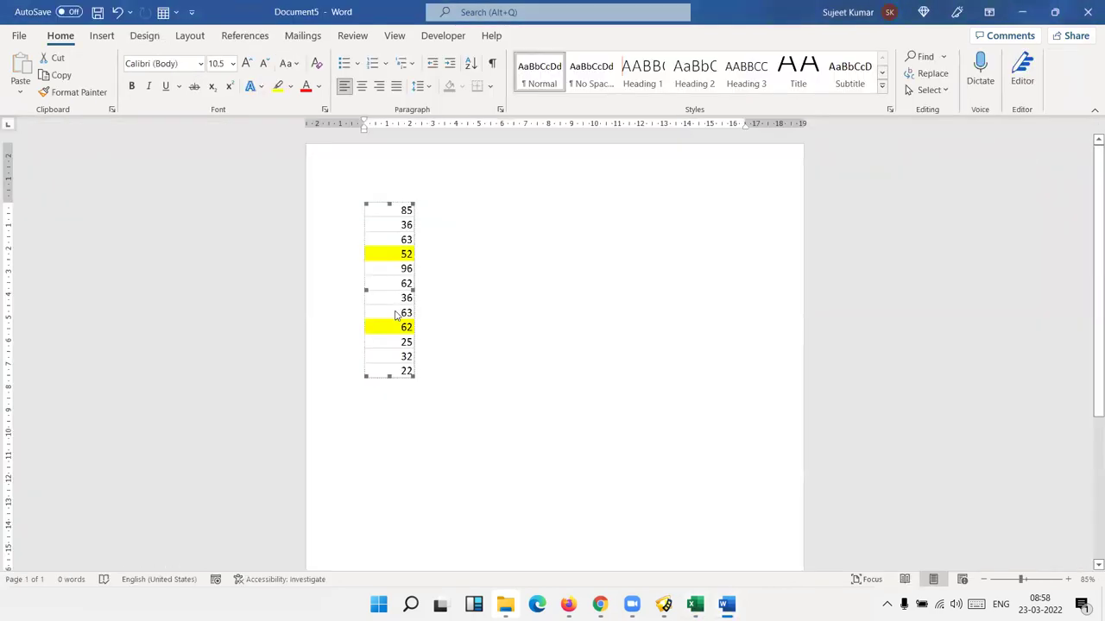
key(alt+Tab)
Step: Change cell A19 from 63 to 60 and view the updated value in Word
click(89, 290)
text(60)
key(Return)
key(alt+Tab)
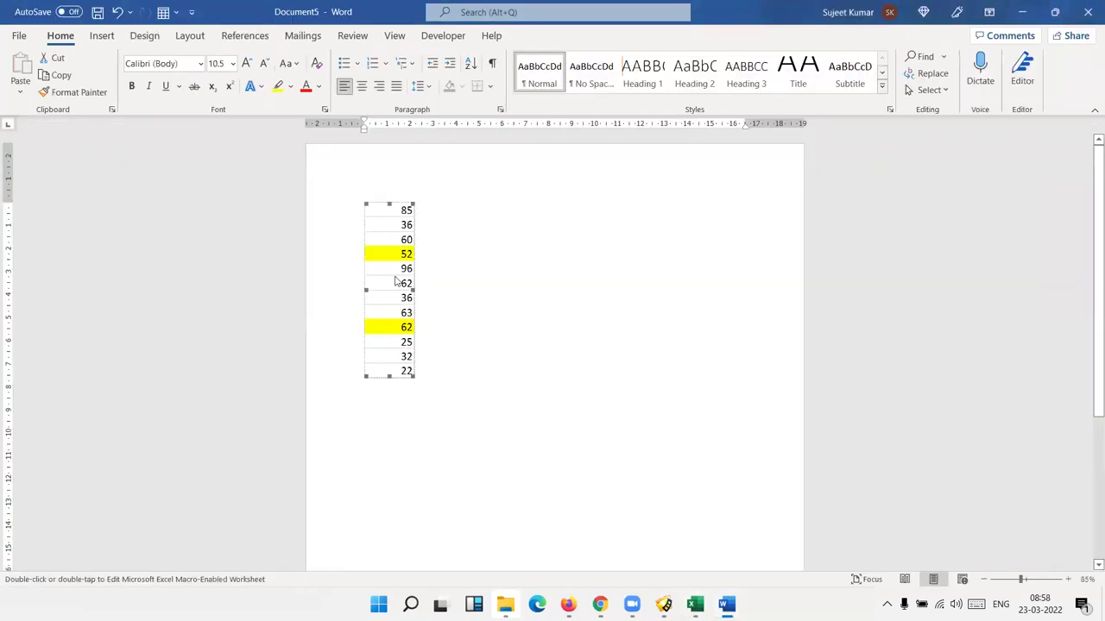
Step: Remove the pasted worksheet object from the Word document
drag(414, 376, 482, 418)
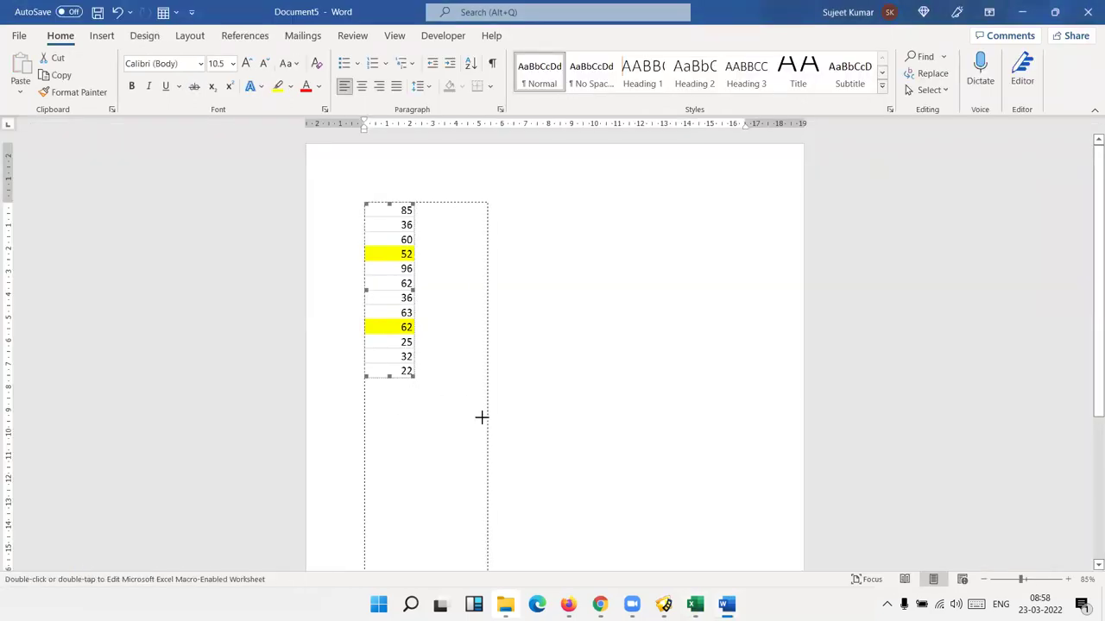
key(ctrl+z)
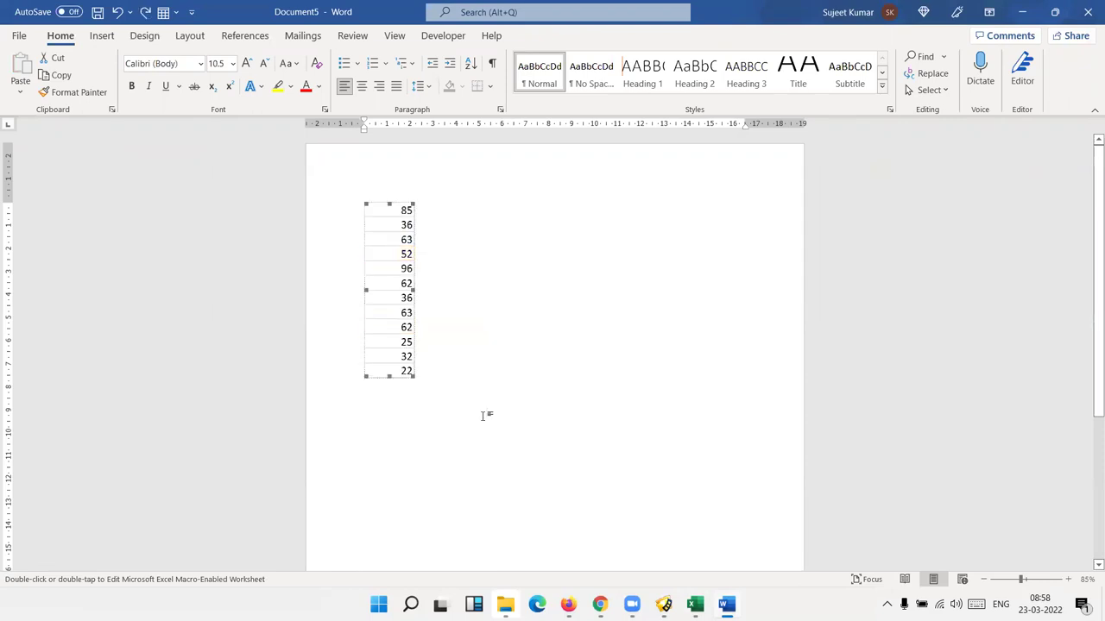
key(ctrl+z)
Step: Copy the numbers in A17:A28 and return to Word's paste options
key(alt+Tab)
click(90, 242)
key(ctrl+shift+Down)
key(ctrl+c)
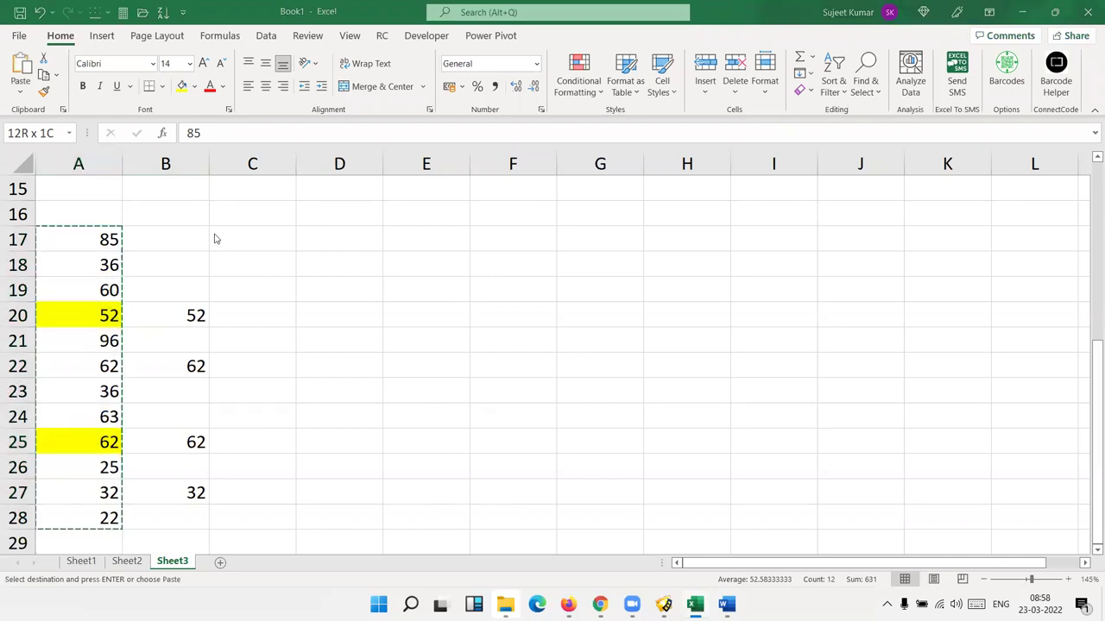
key(alt+Tab)
click(20, 91)
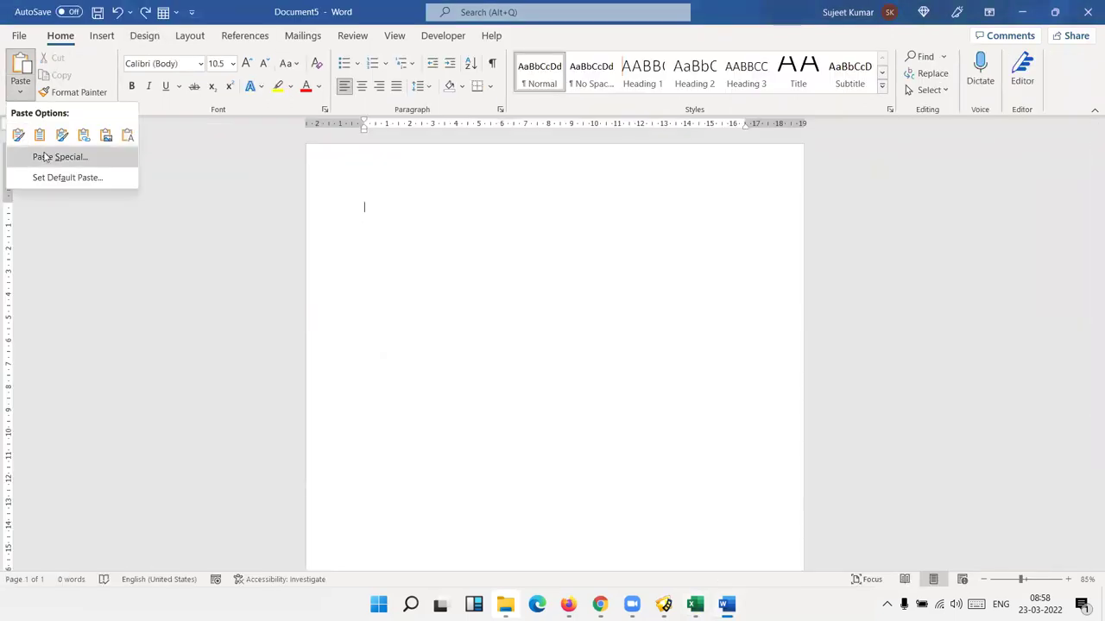
Step: Paste the numbers as a link in Formatted Text (RTF) format
click(47, 158)
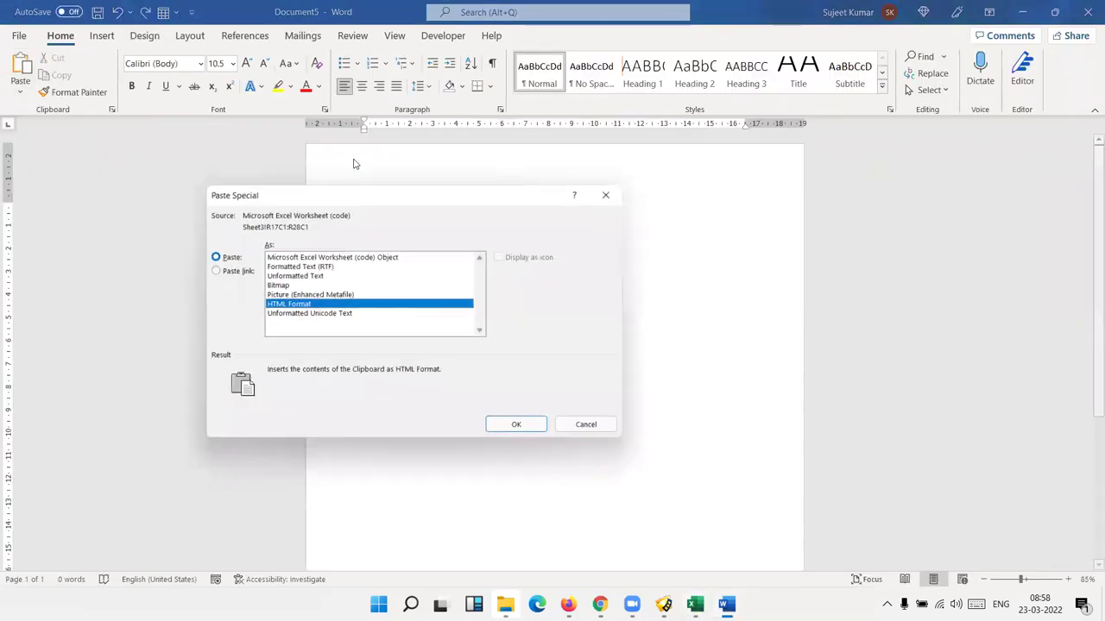
click(231, 270)
click(299, 266)
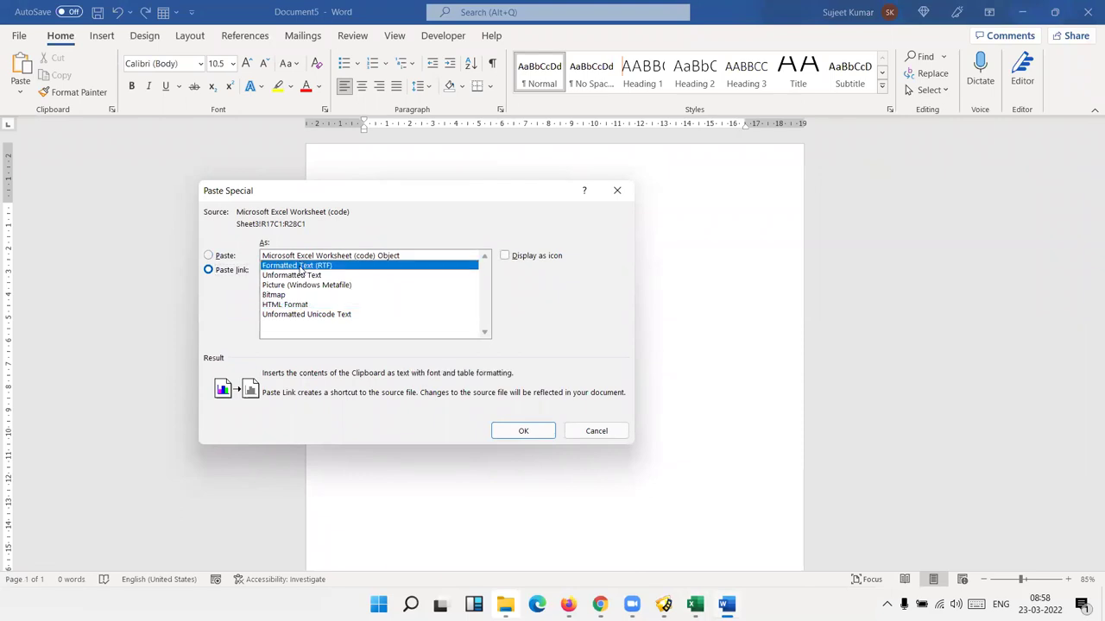
click(518, 429)
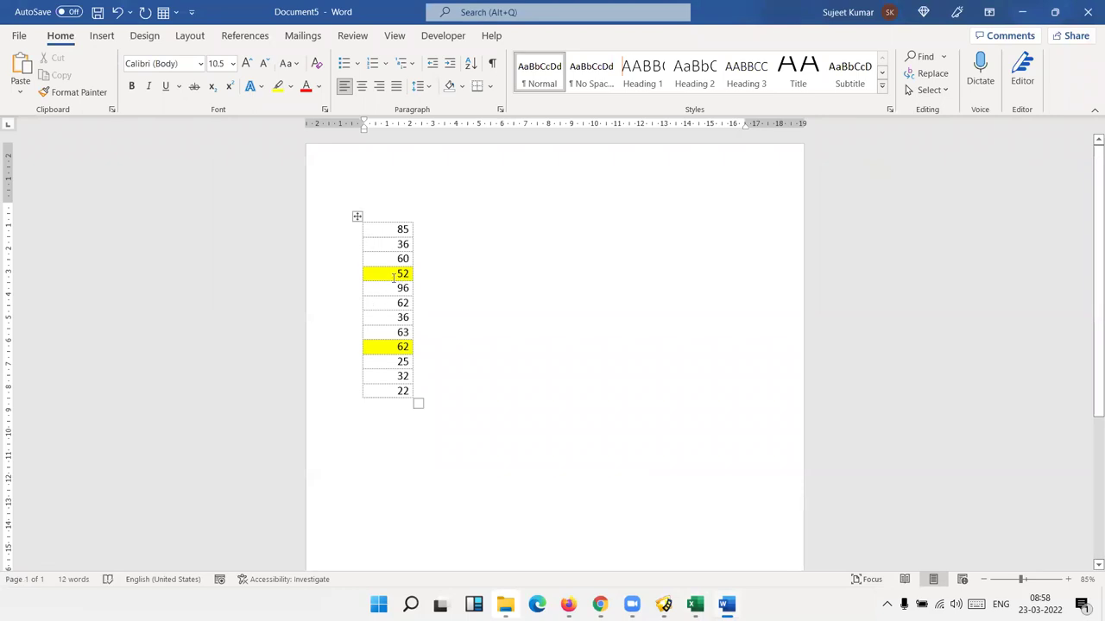
Step: Paste the numbers again as a link in Unformatted Text format
click(21, 94)
click(26, 157)
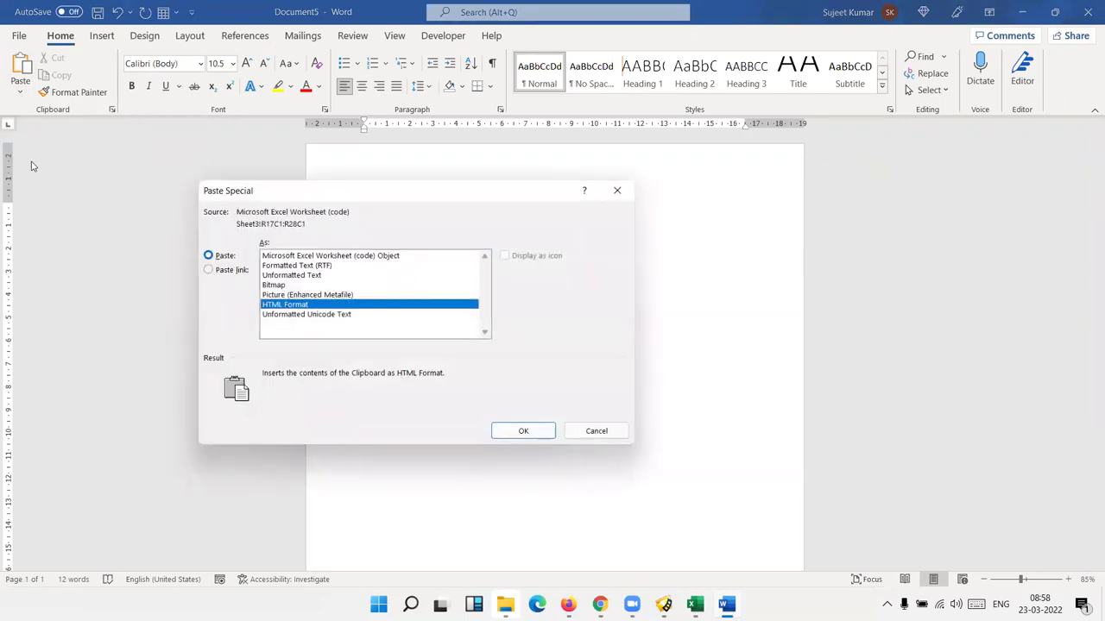
click(226, 269)
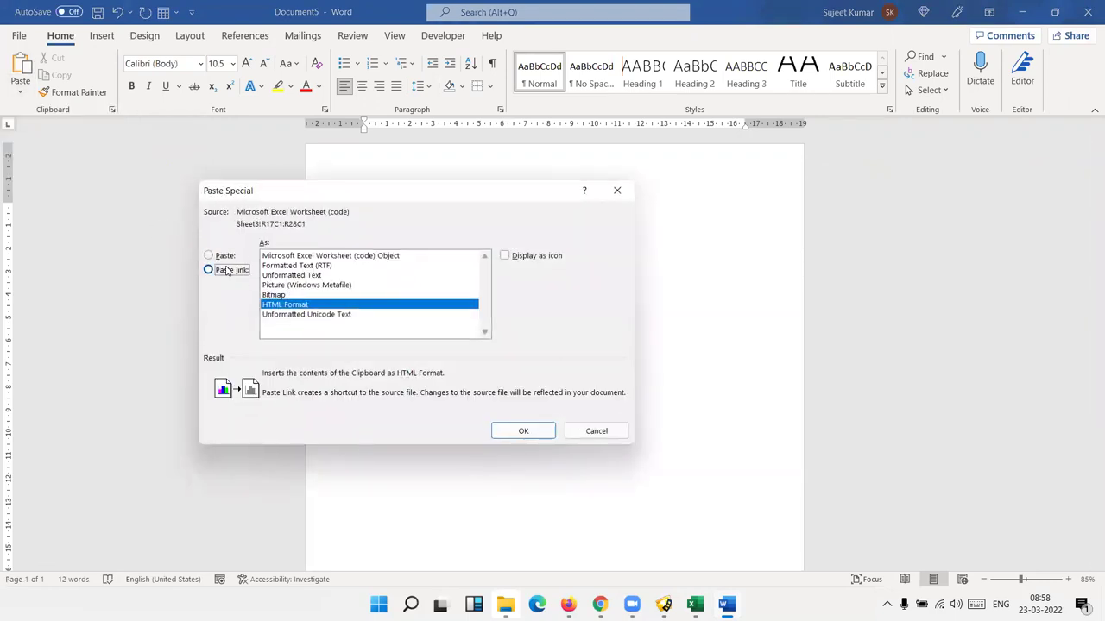
click(294, 285)
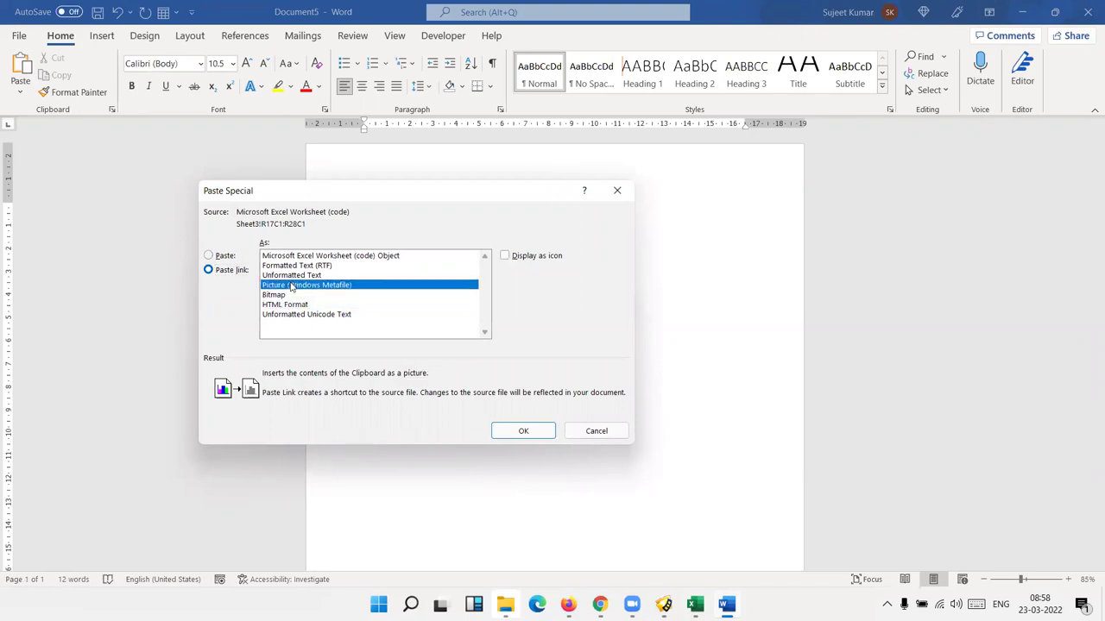
click(292, 276)
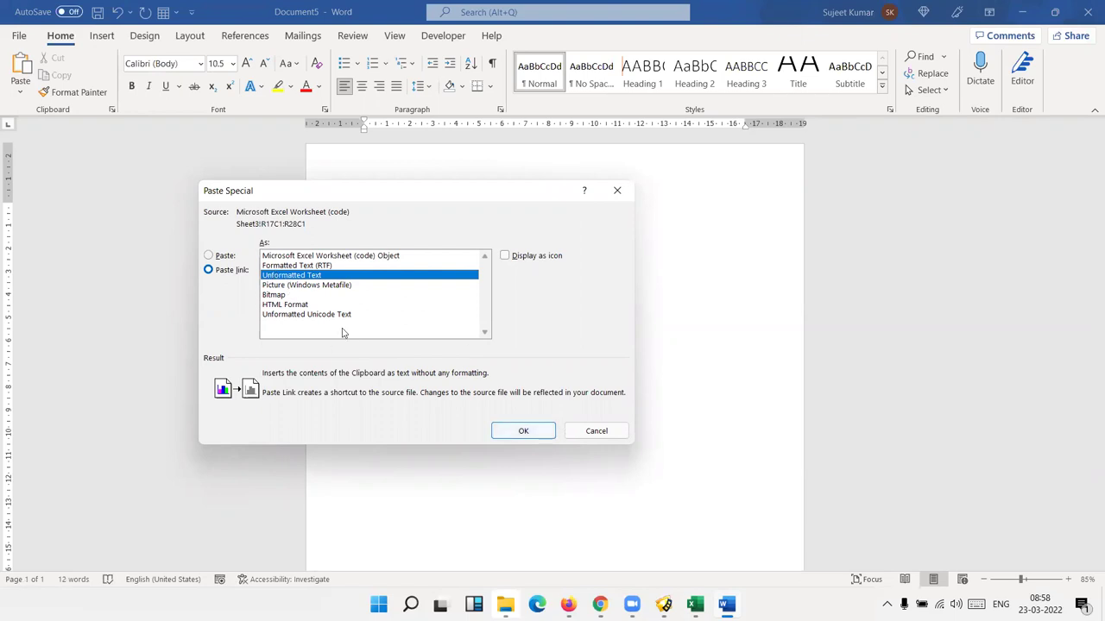
click(533, 439)
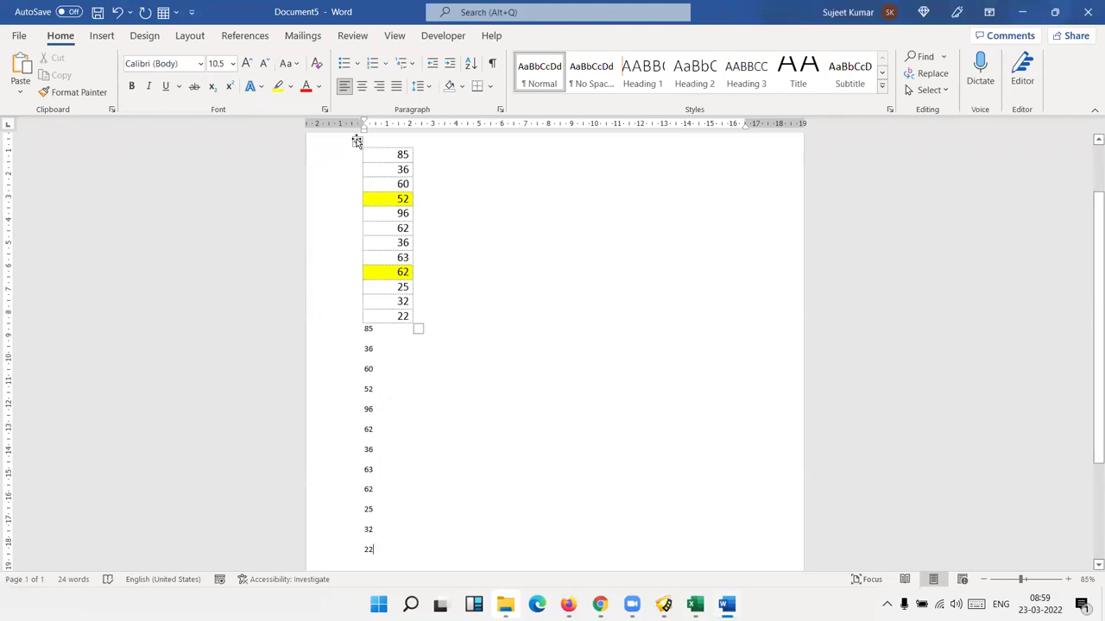
Step: Empty and remove the linked number table, then select the remaining numbers
click(356, 141)
key(Delete)
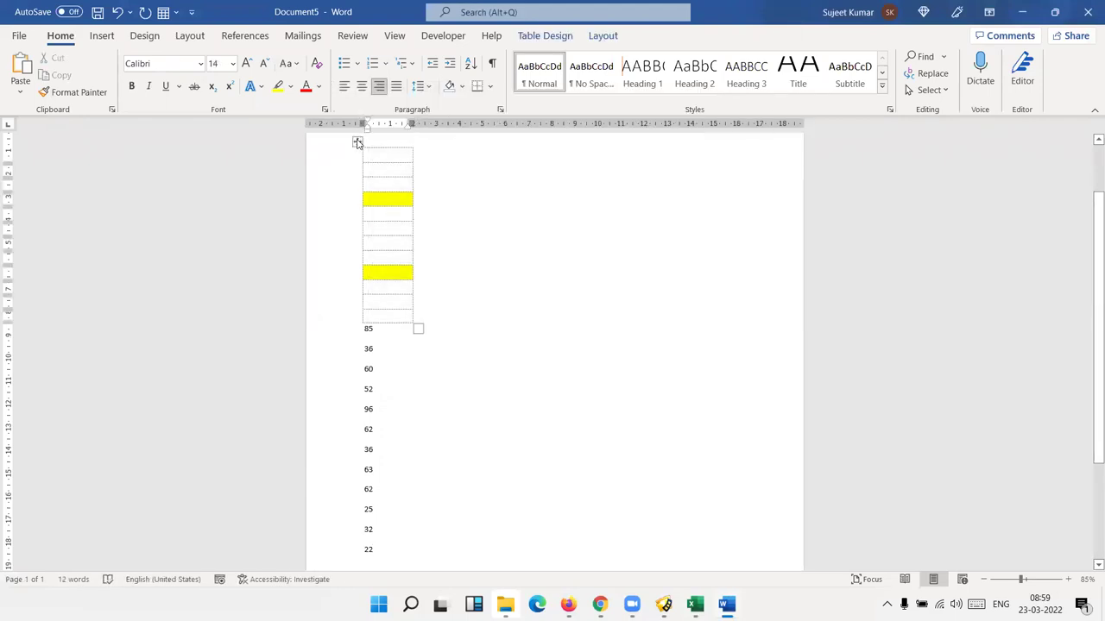
click(357, 141)
key(BackSpace)
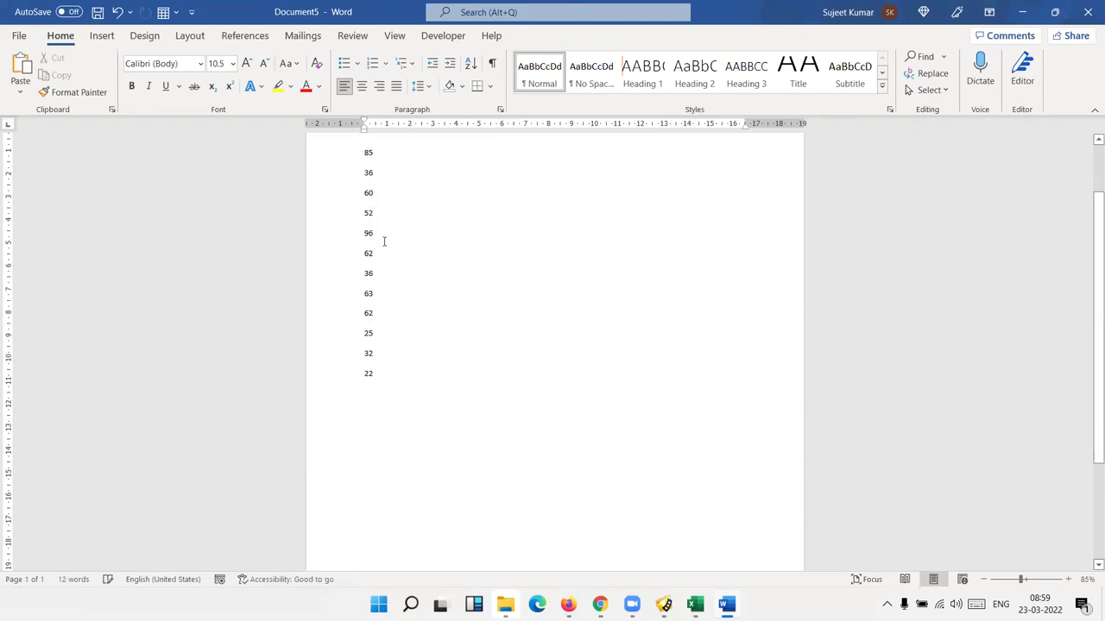
key(ctrl+a)
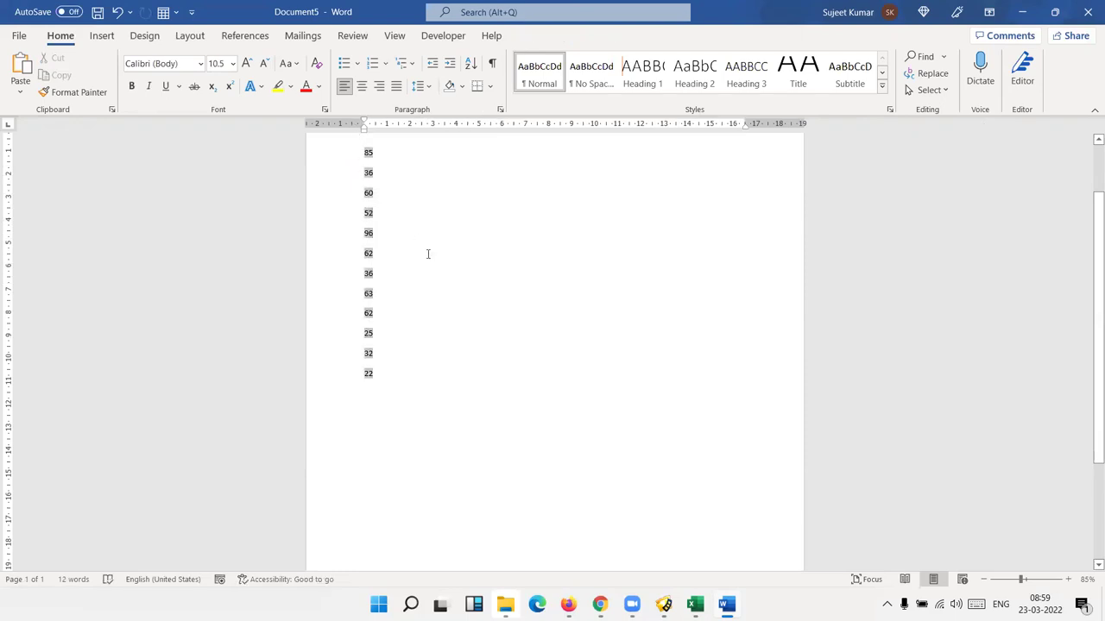
Step: Change Excel cell A17 to 100 and check the update in Word
key(alt+Tab)
click(102, 238)
text(100)
key(Return)
key(alt+Tab)
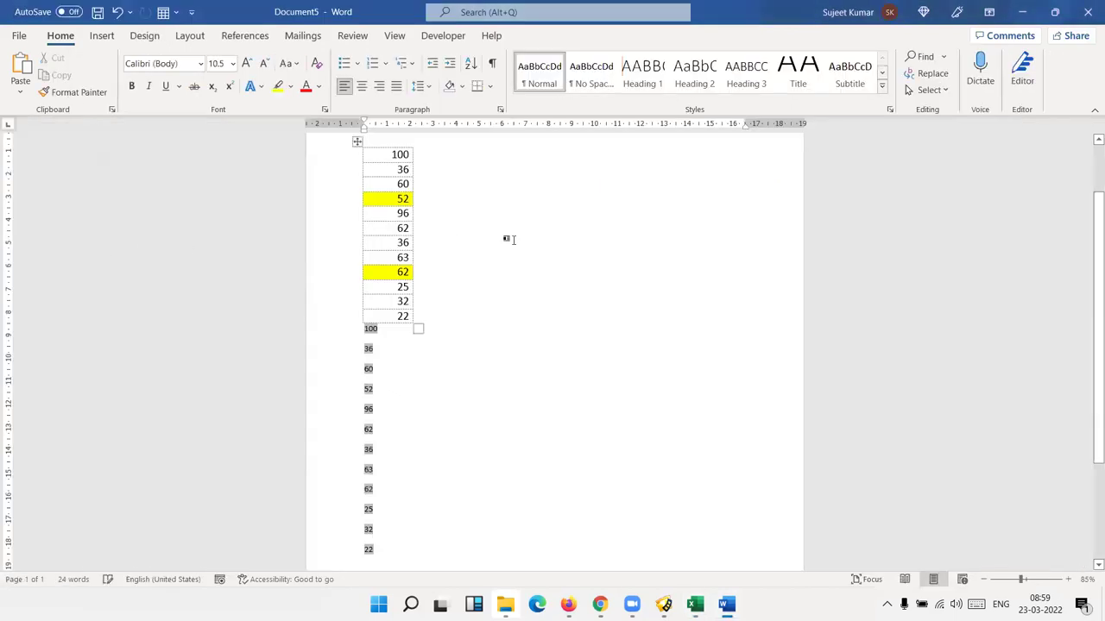
Step: Open Paste Special in the plain number list and cancel without pasting
click(547, 450)
click(20, 90)
click(33, 156)
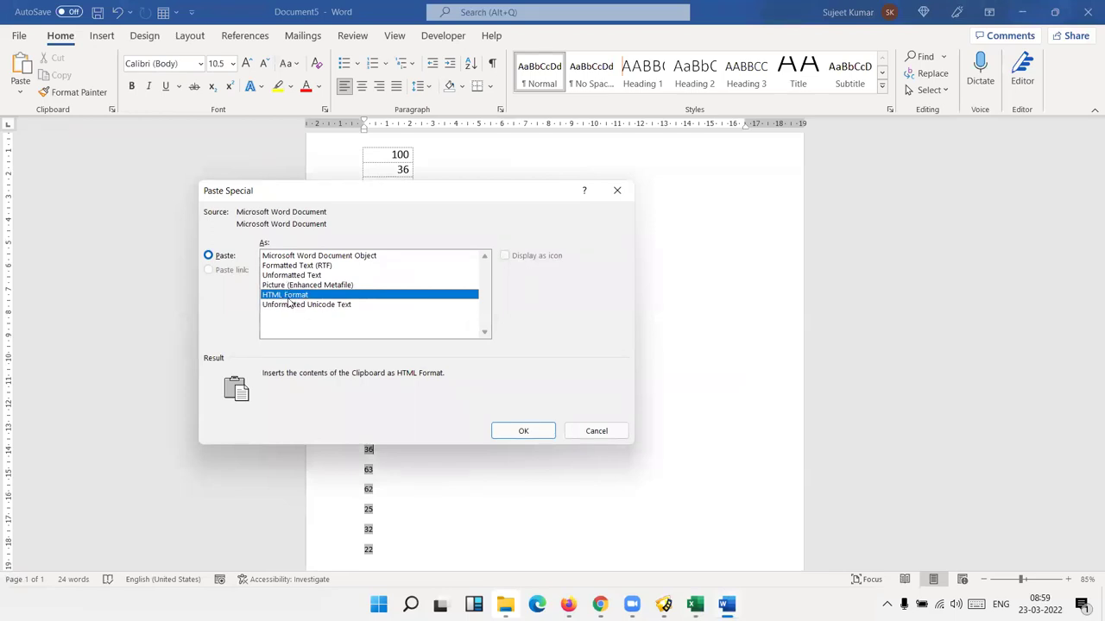
click(616, 190)
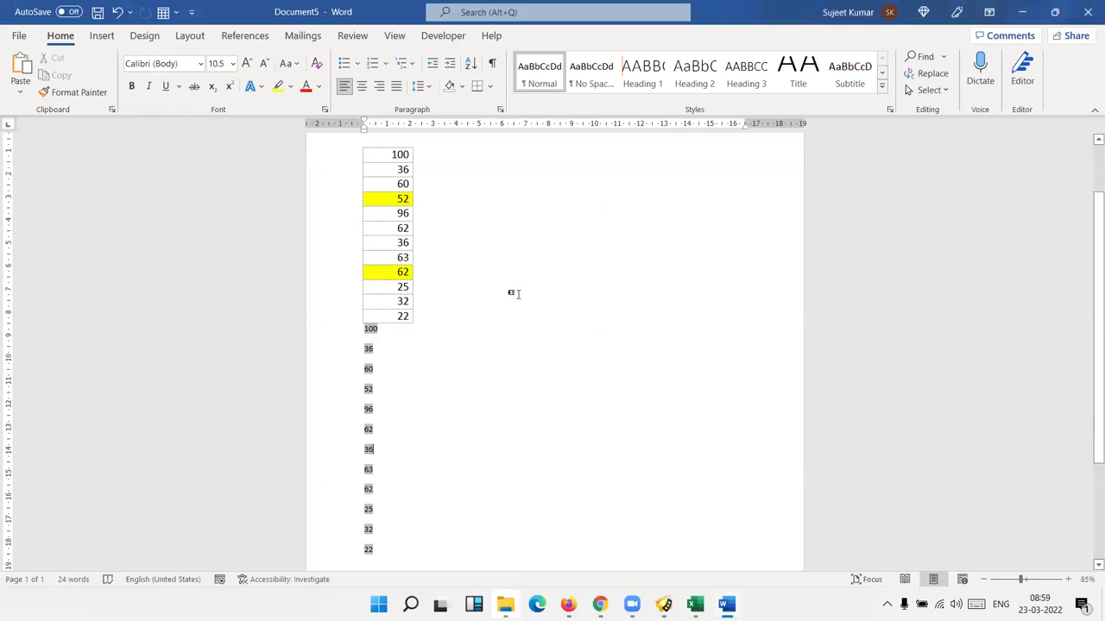
Step: Recopy A17:A28 from Excel and paste it into the Word document
key(alt+Tab)
key(Up)
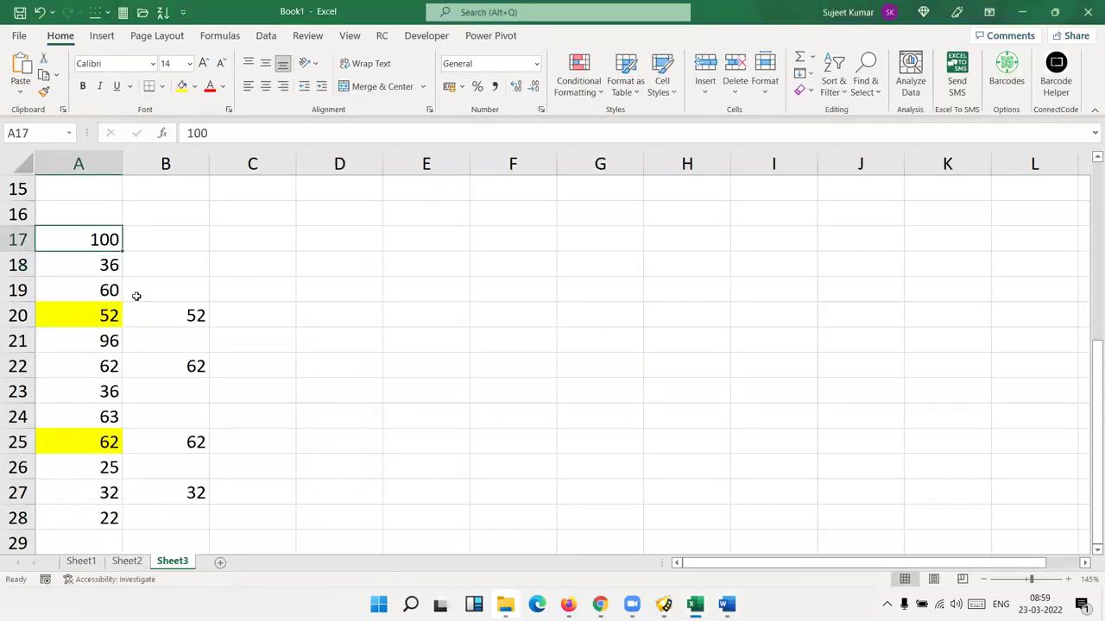
key(ctrl+shift+Down)
key(ctrl+c)
key(alt+Tab)
key(ctrl+v)
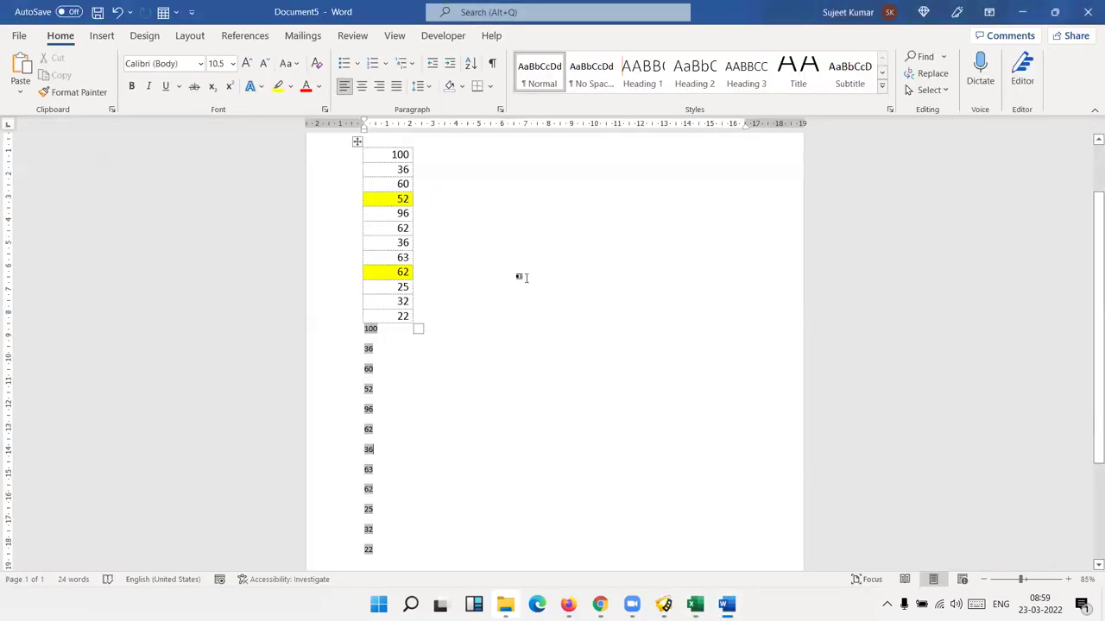
Step: Select all document content and delete it, leaving the page blank
drag(413, 272, 413, 316)
click(20, 89)
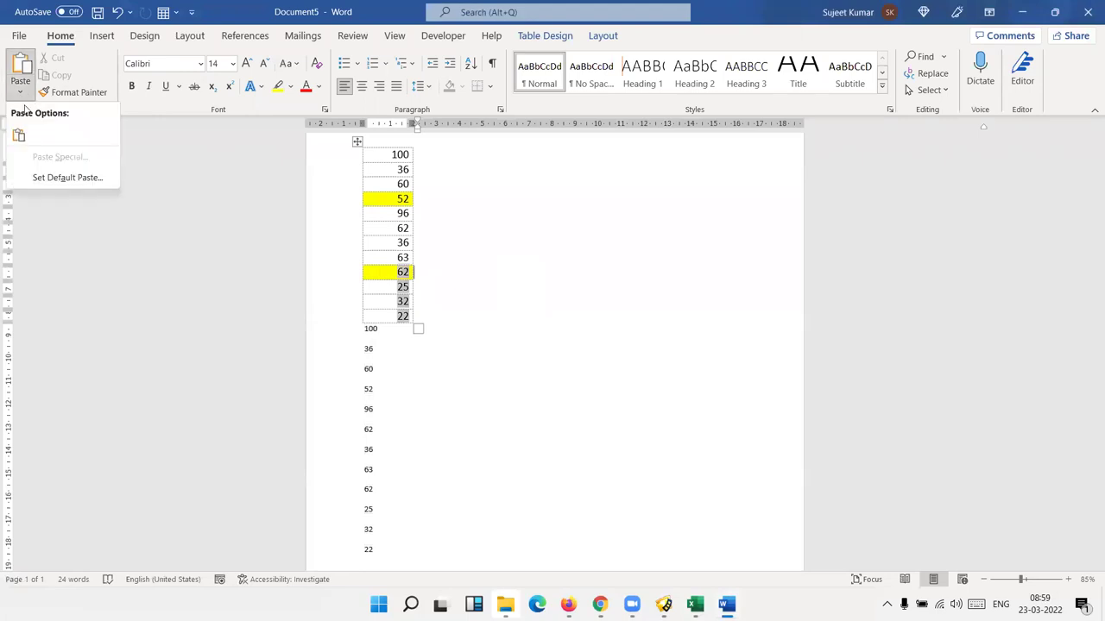
key(Escape)
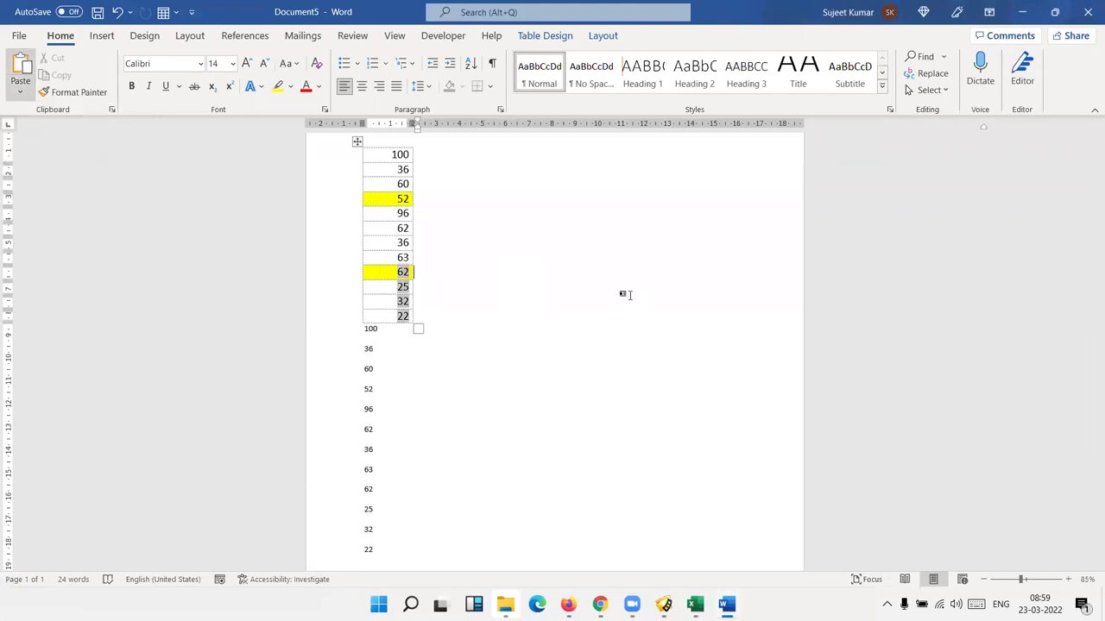
drag(475, 291, 426, 256)
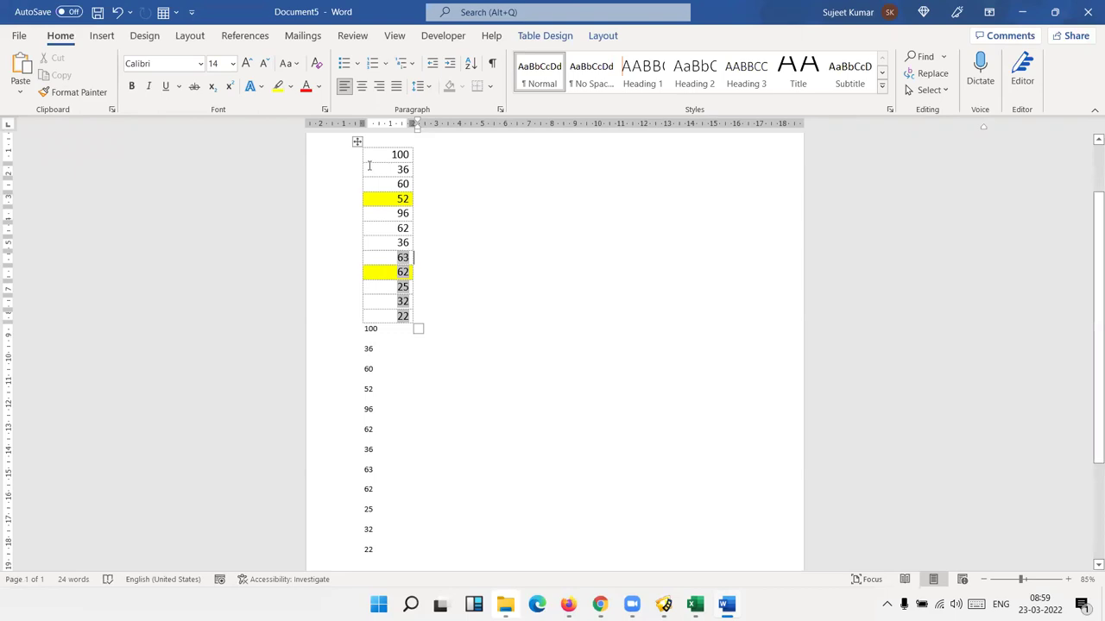
key(ctrl+a)
key(Delete)
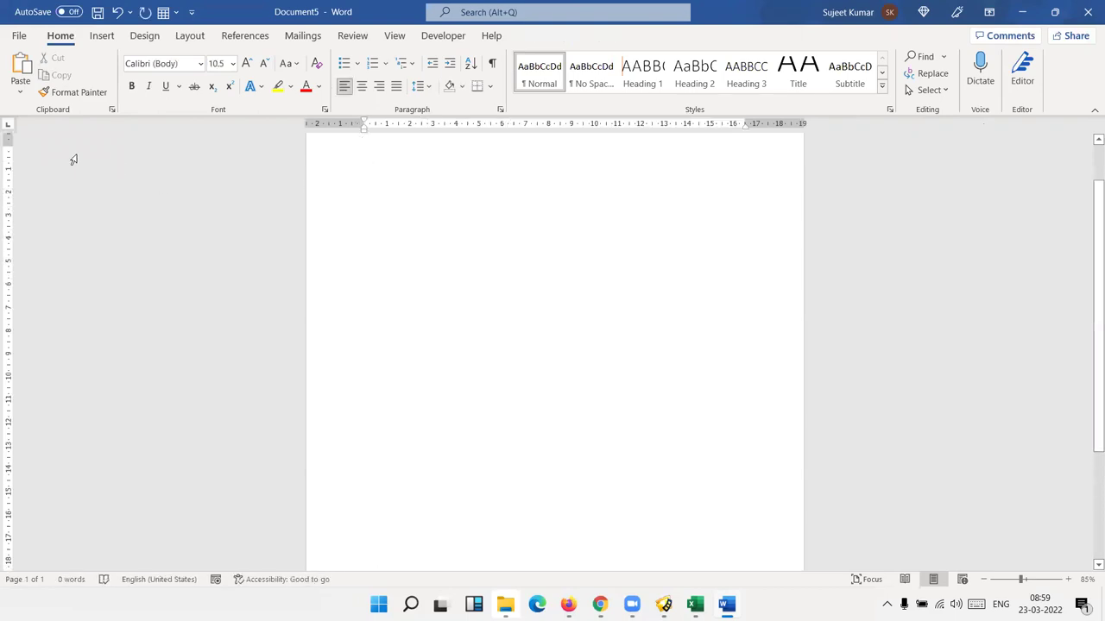
Step: Paste the copied cells as a linked Excel worksheet displayed as an icon
click(20, 90)
click(32, 158)
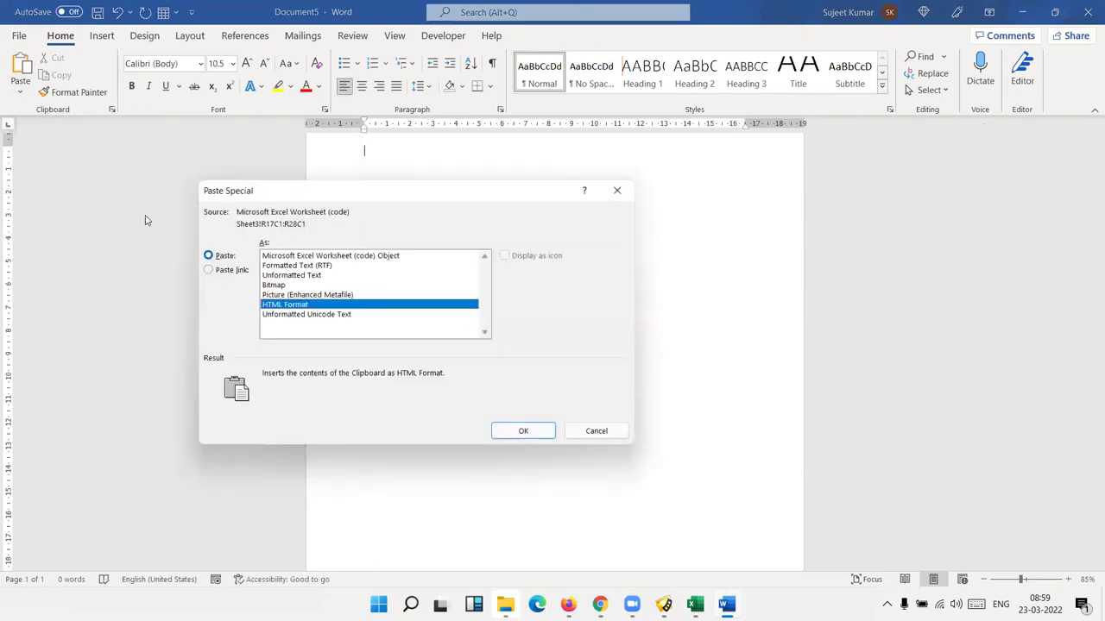
click(230, 269)
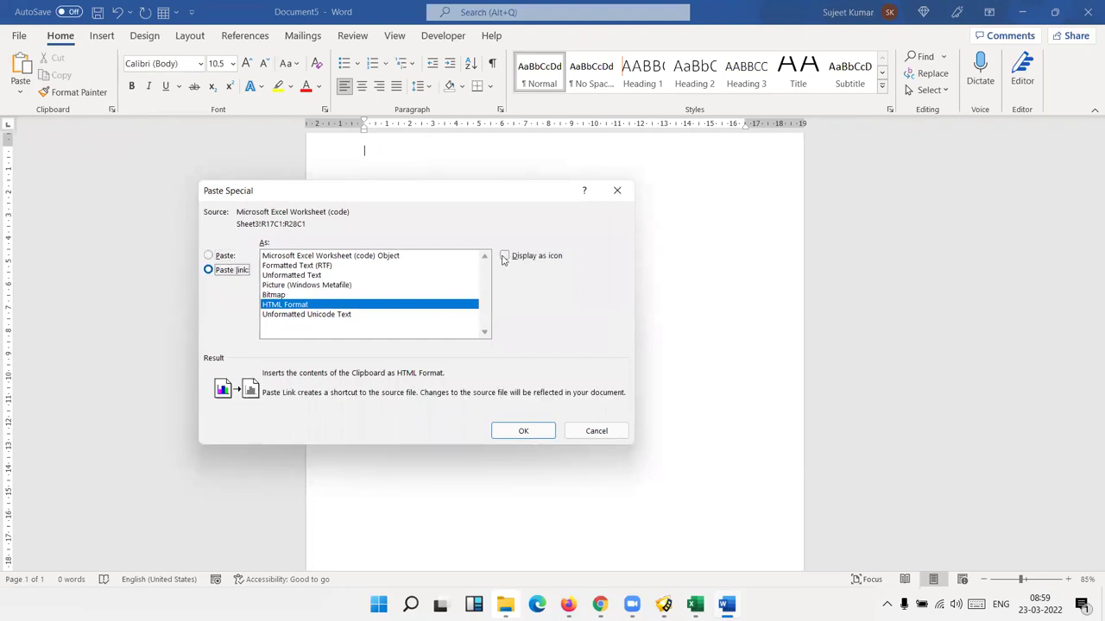
click(505, 257)
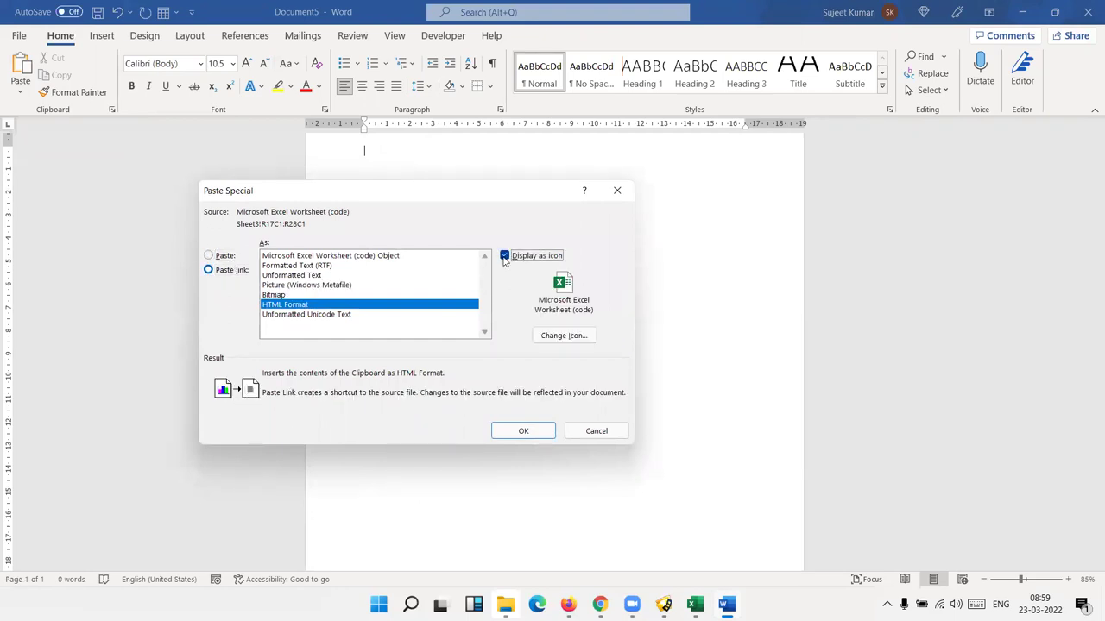
click(521, 430)
Step: Enlarge the worksheet icon by its handles and open its linked source workbook
key(shift+Left)
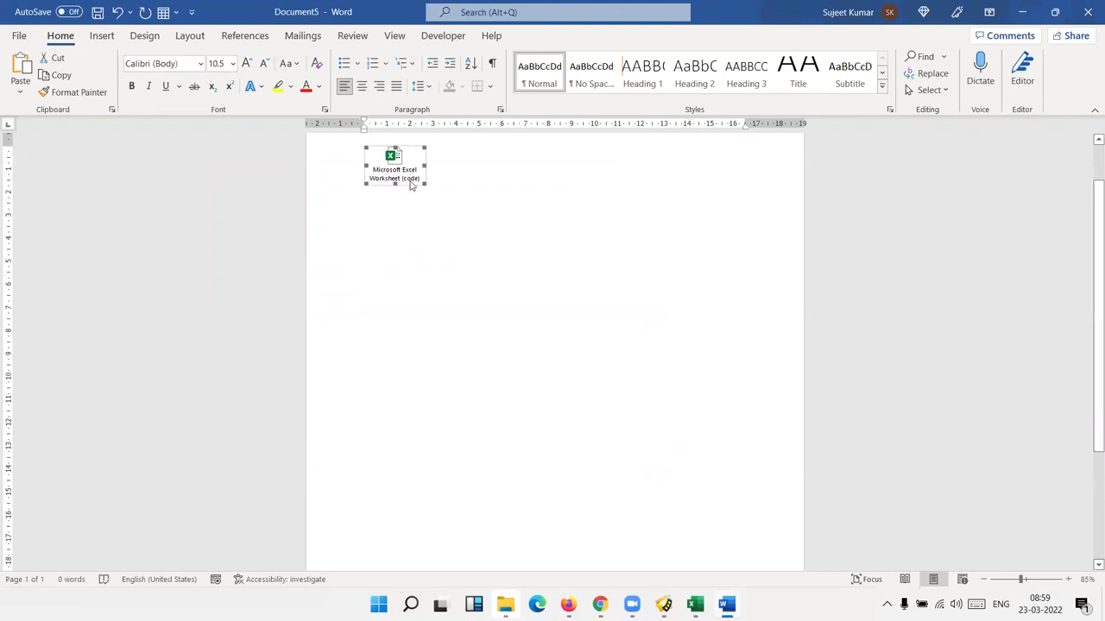
drag(425, 184, 472, 256)
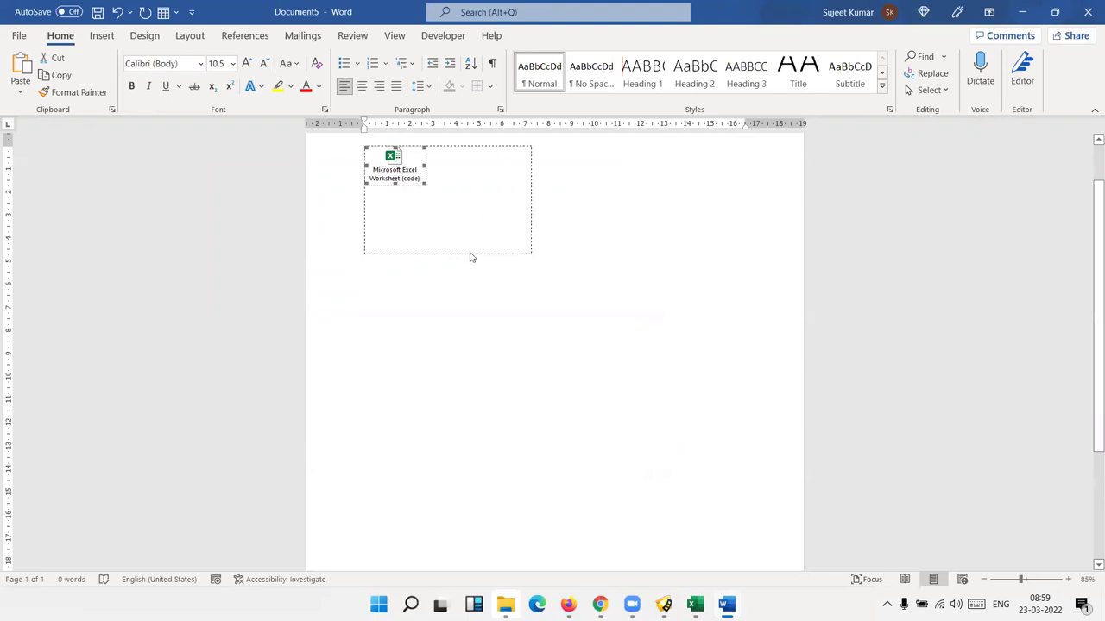
drag(366, 252, 337, 270)
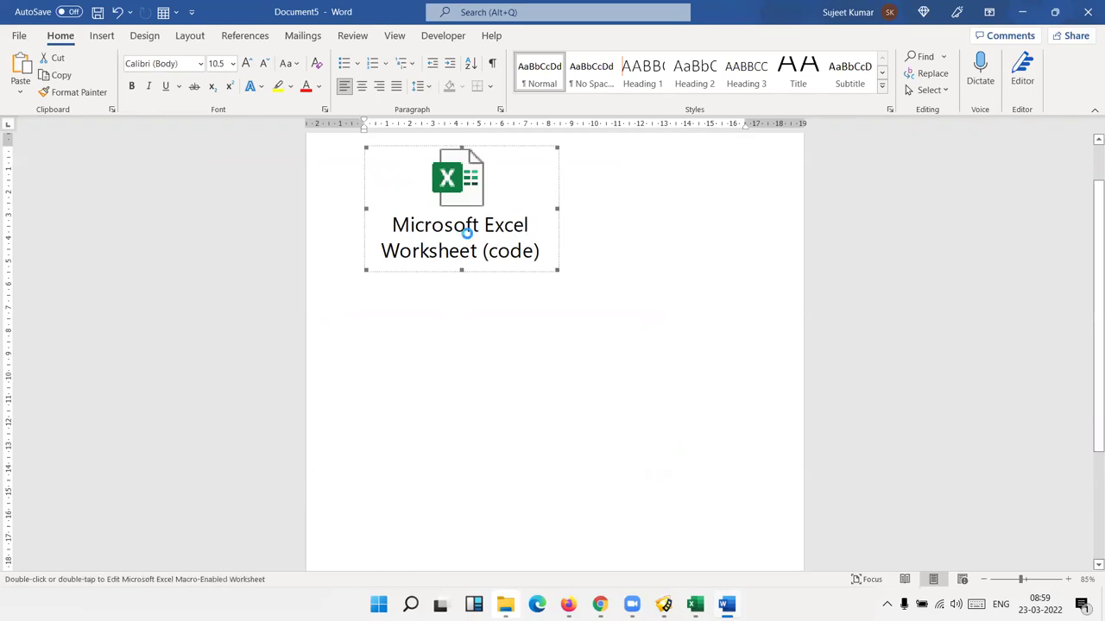
double_click(464, 240)
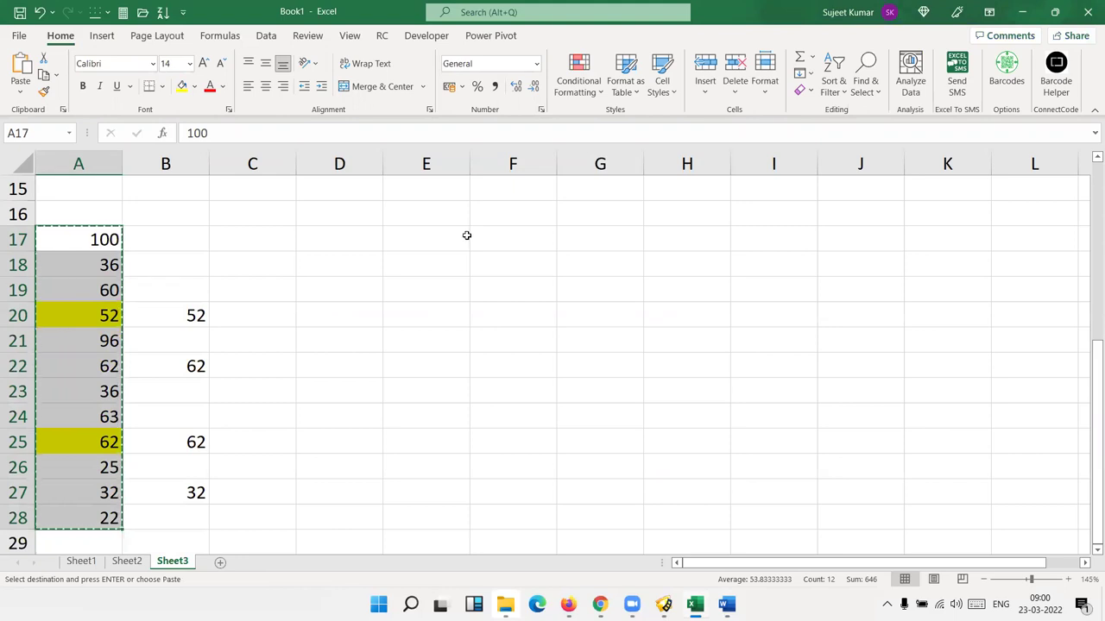
Step: Switch from the Excel source workbook back to Word's Document5
key(alt+Tab)
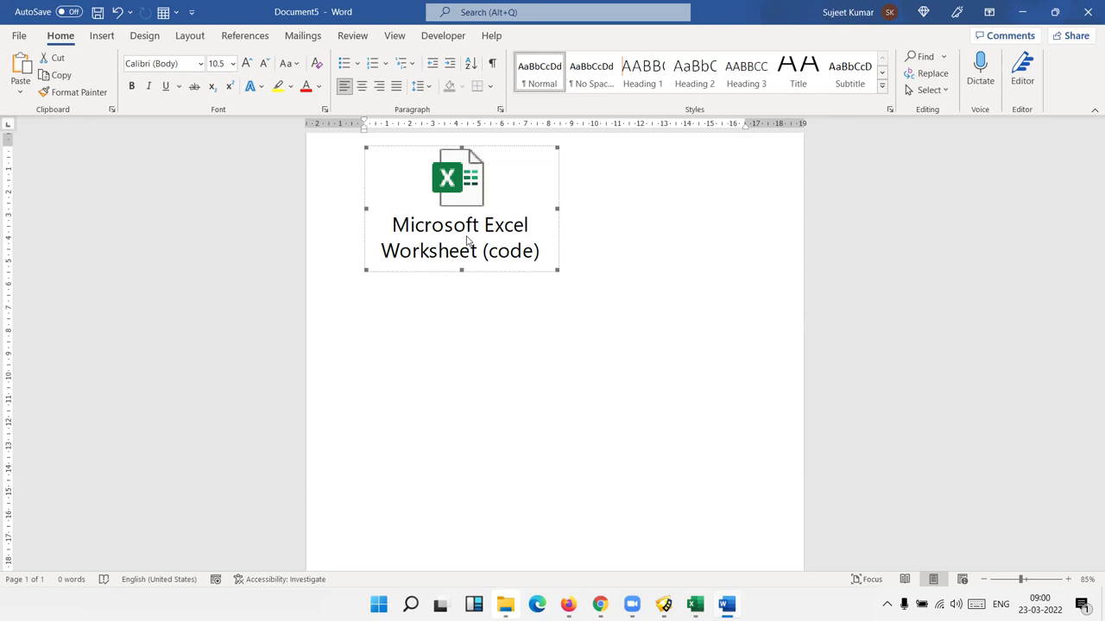
Step: Cut the worksheet icon, compare Paste and Paste link in Paste Special, cancel, then bring up Chrome
key(ctrl+x)
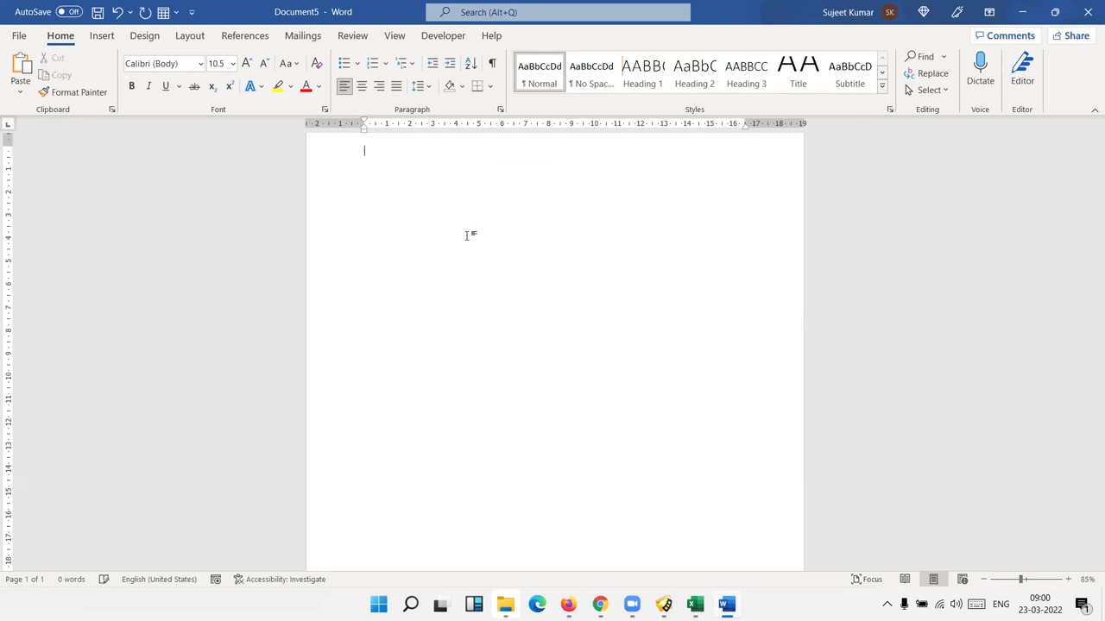
click(19, 90)
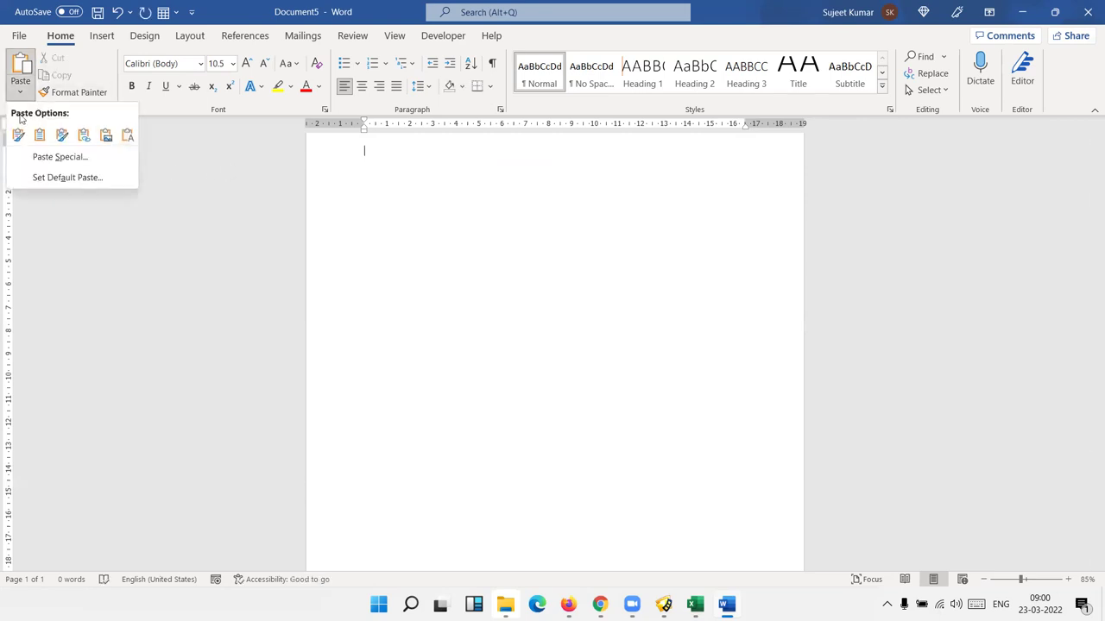
click(52, 158)
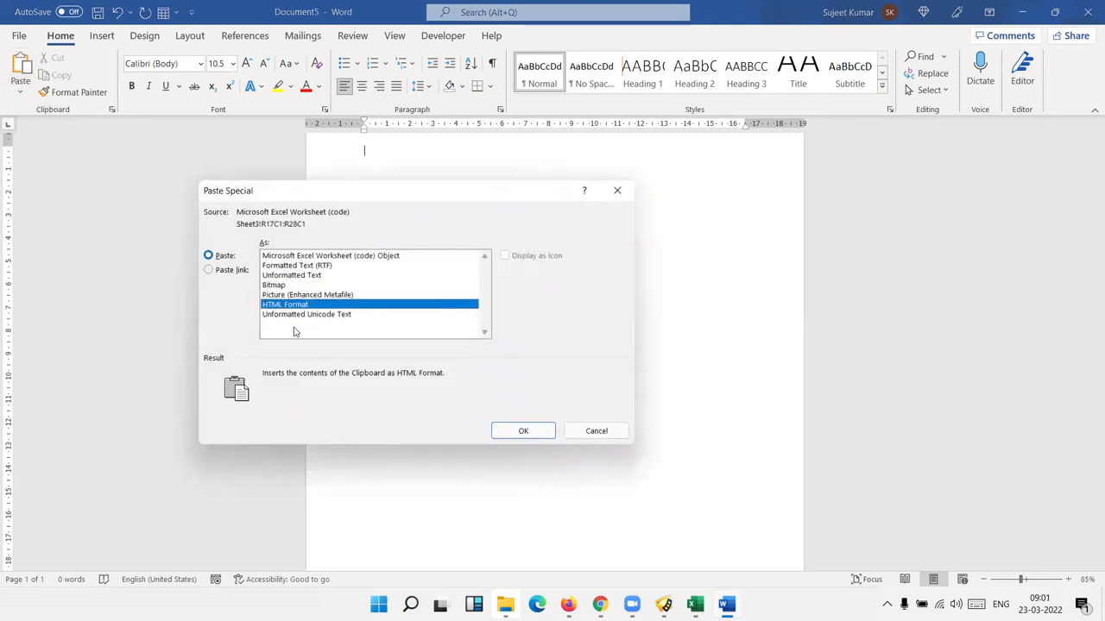
click(229, 269)
click(224, 256)
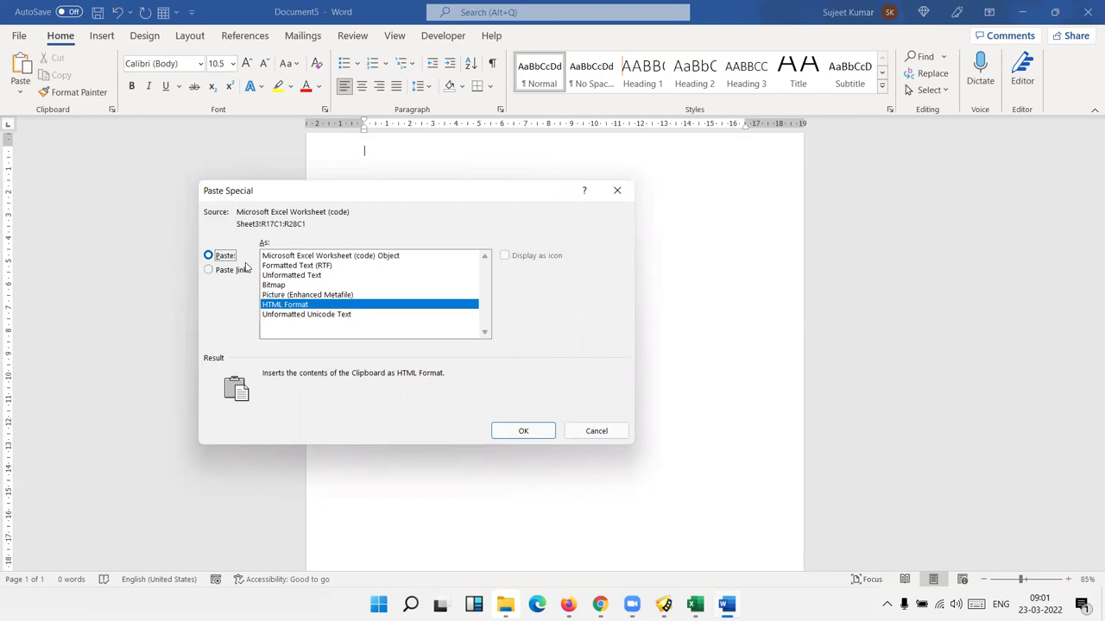
click(218, 269)
click(223, 256)
click(231, 276)
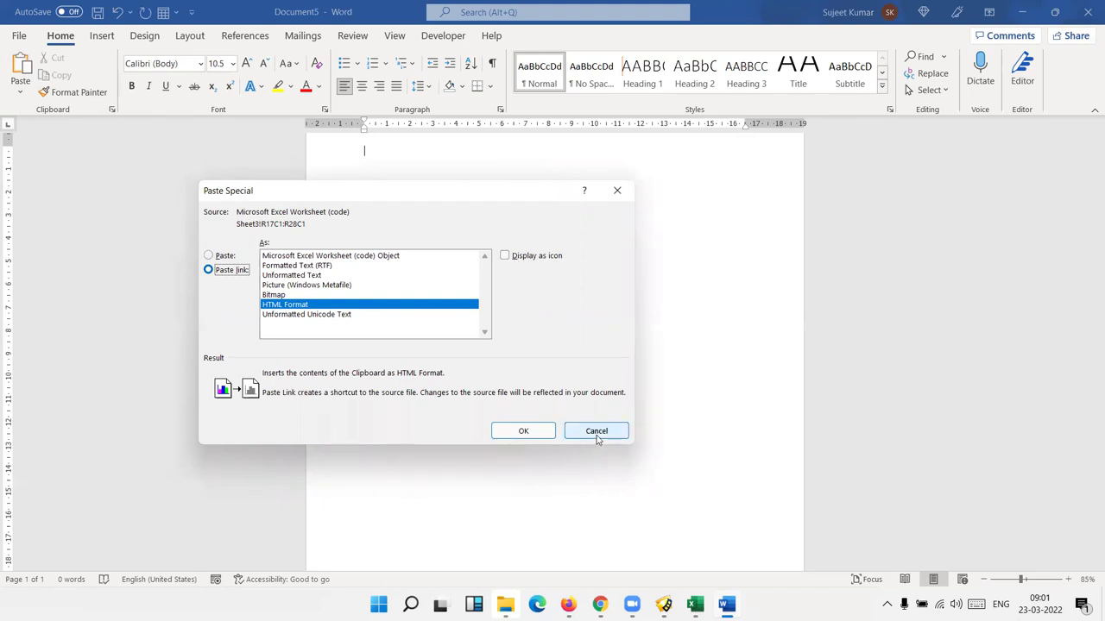
click(224, 255)
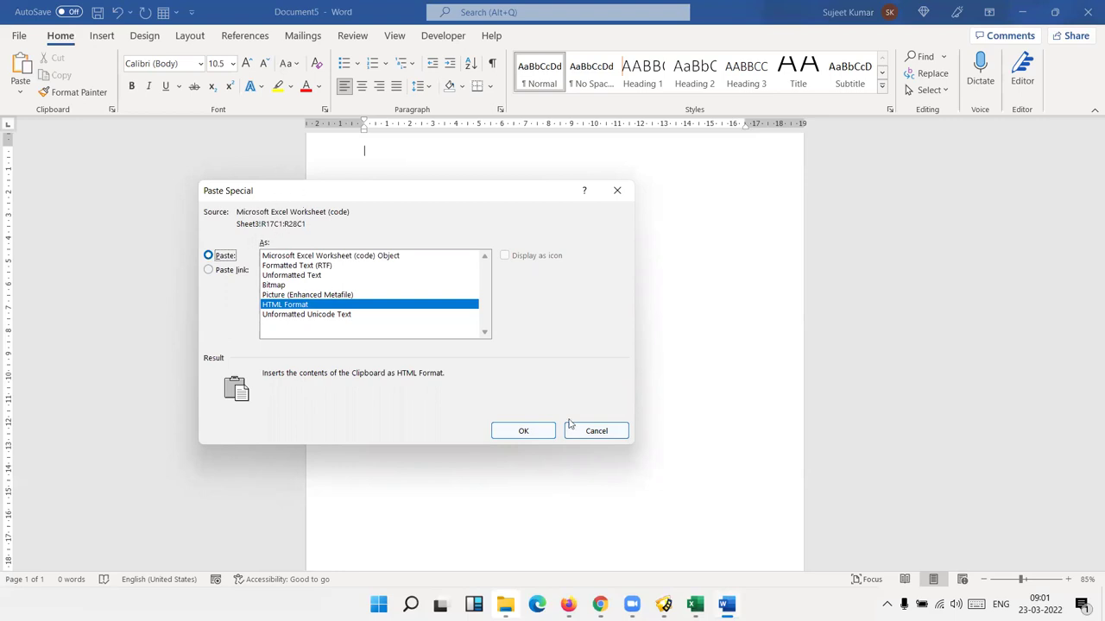
click(625, 430)
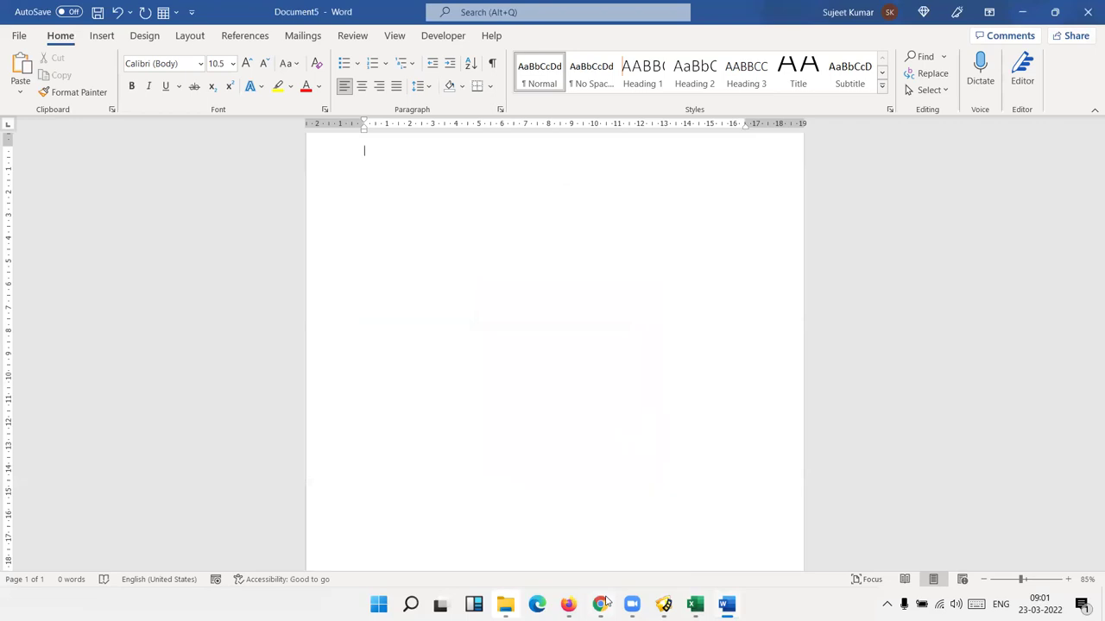
click(602, 601)
click(526, 429)
Step: Go to the YouTube Studio tab and copy the top video's thumbnail image
key(Home)
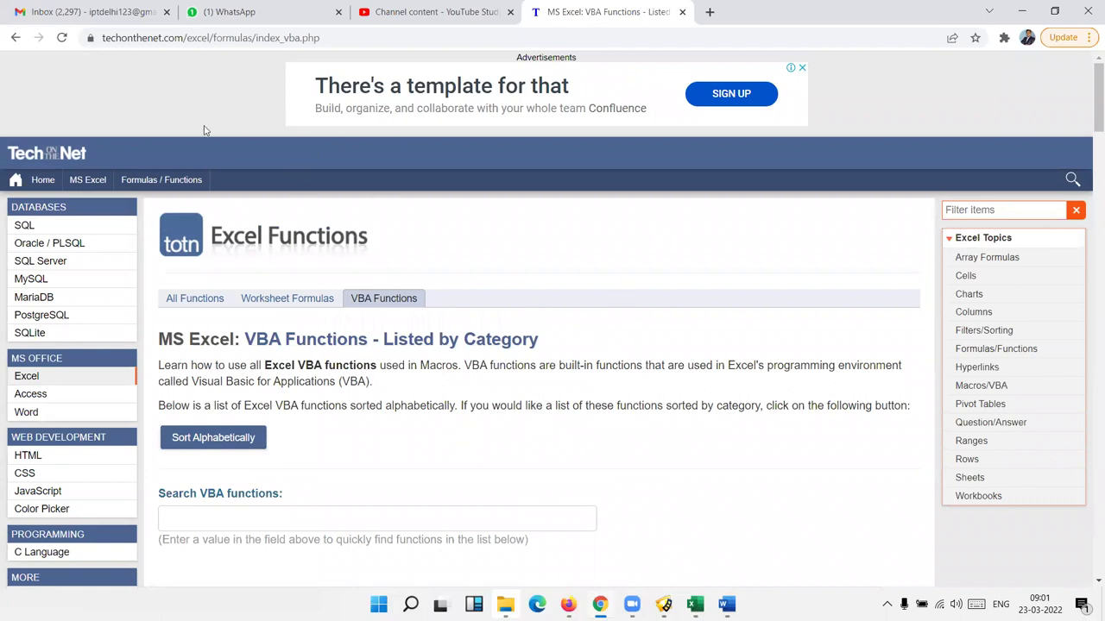
click(431, 12)
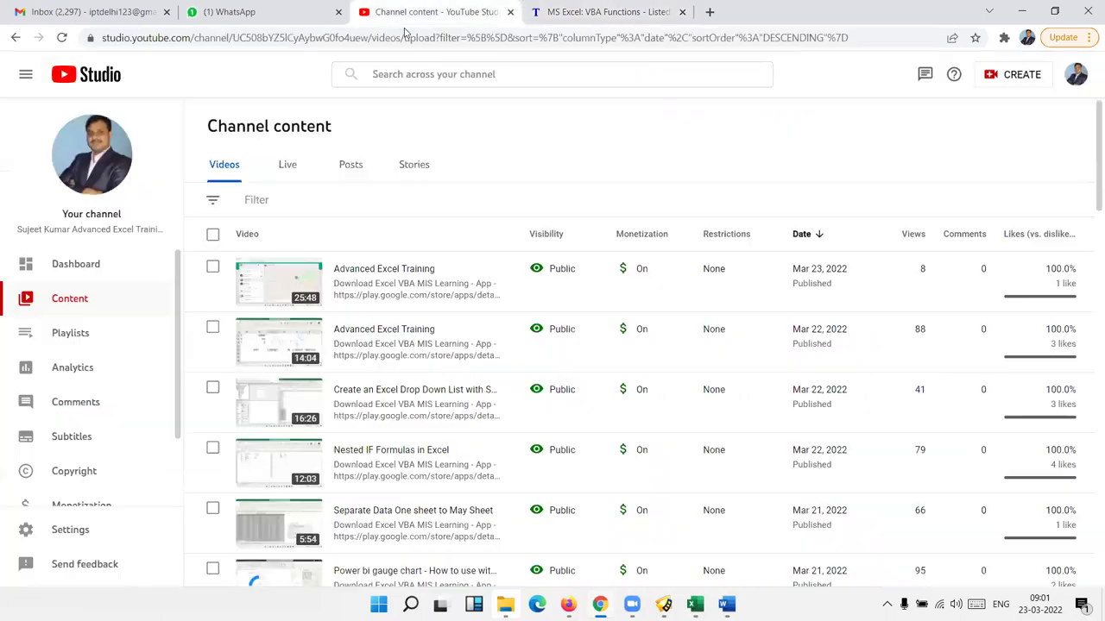
right_click(275, 290)
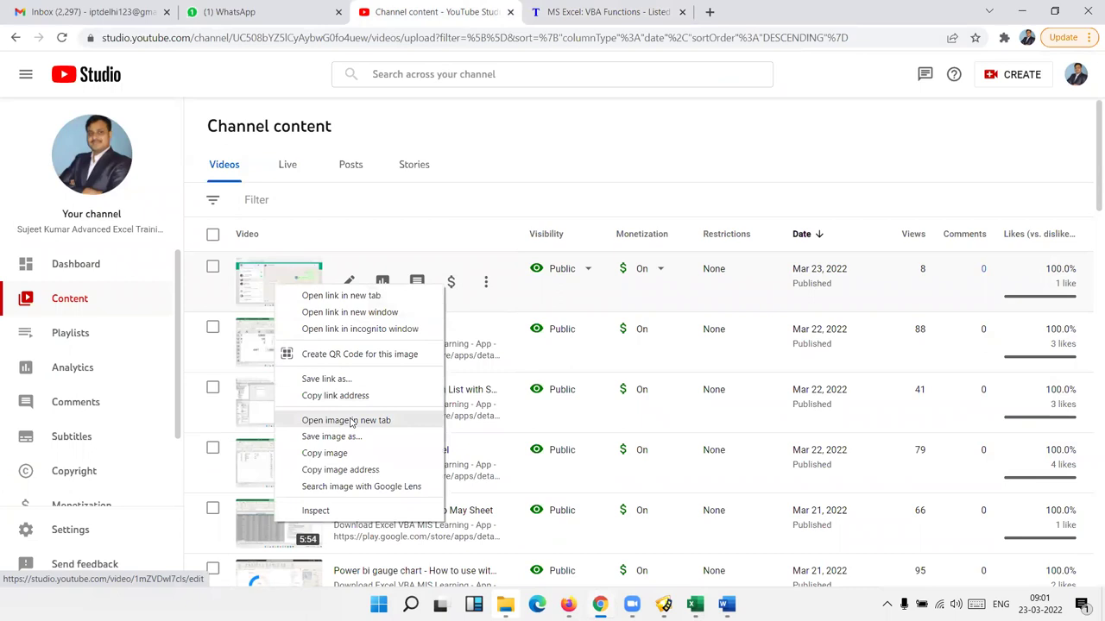
click(344, 455)
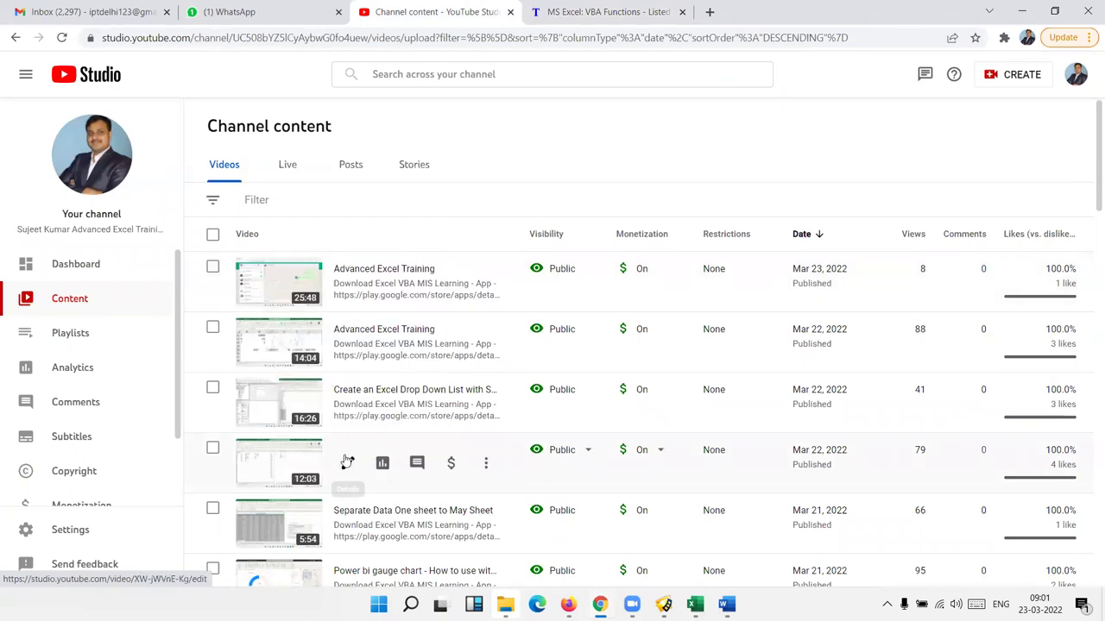
key(alt+Tab)
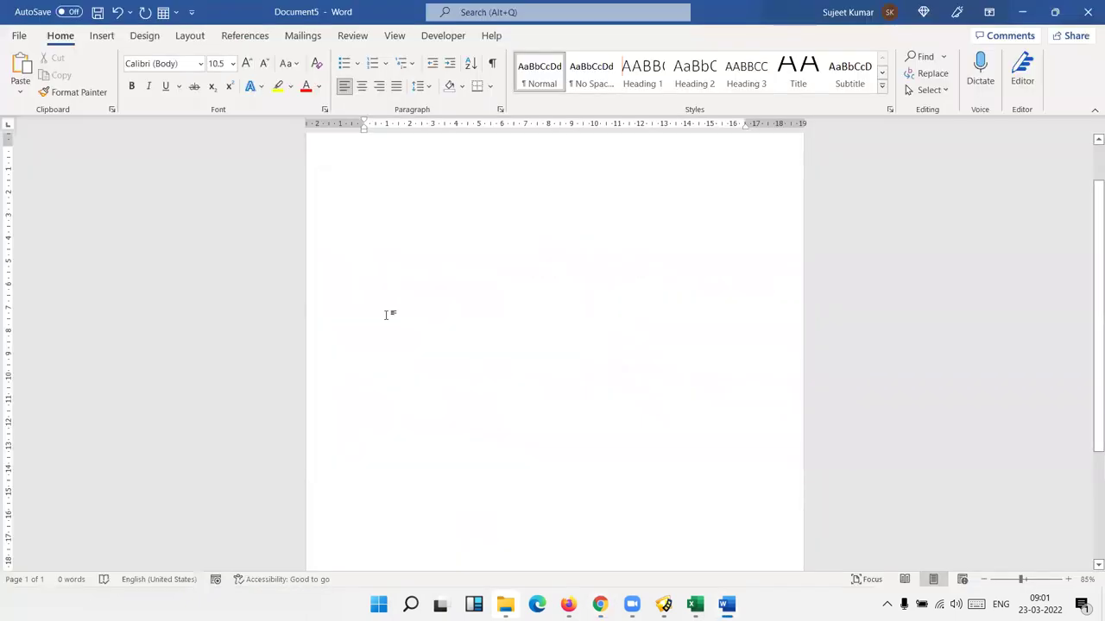
key(ctrl+v)
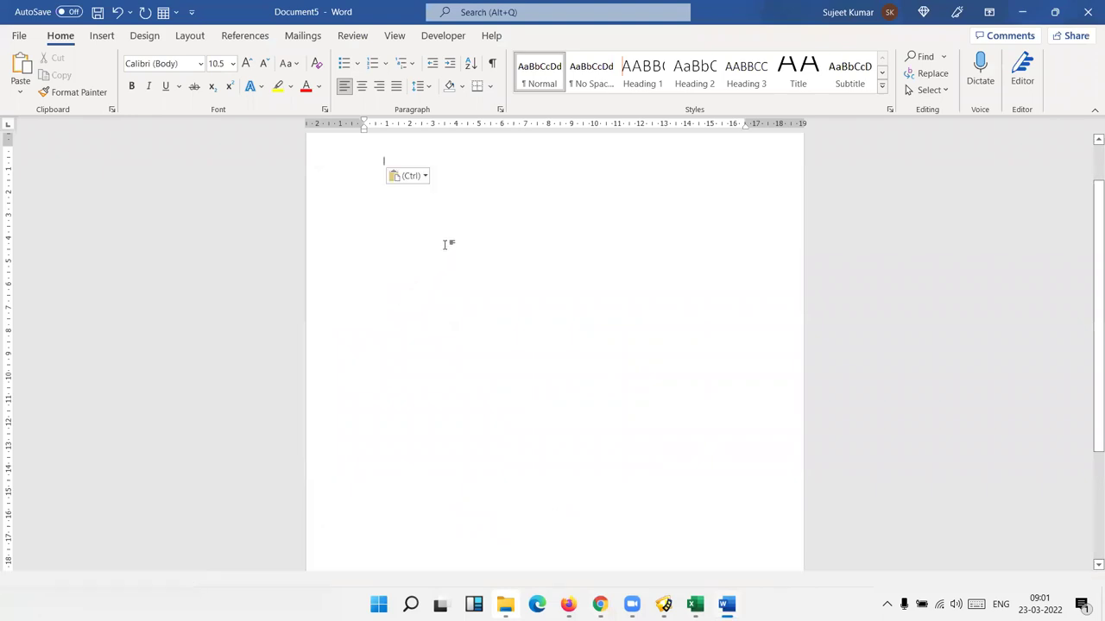
click(414, 179)
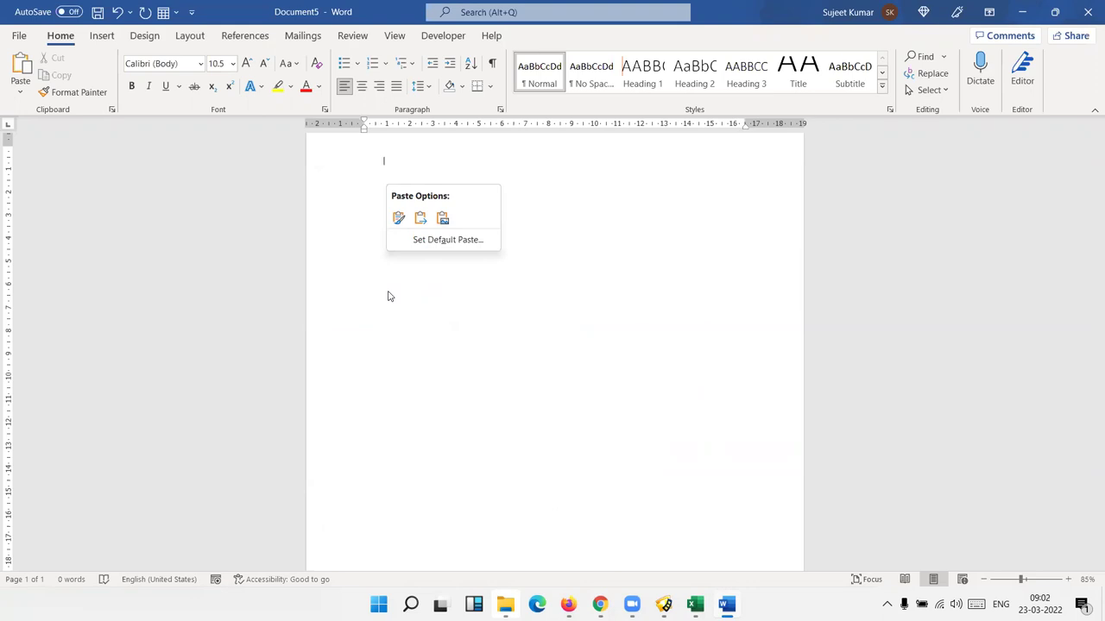
click(387, 296)
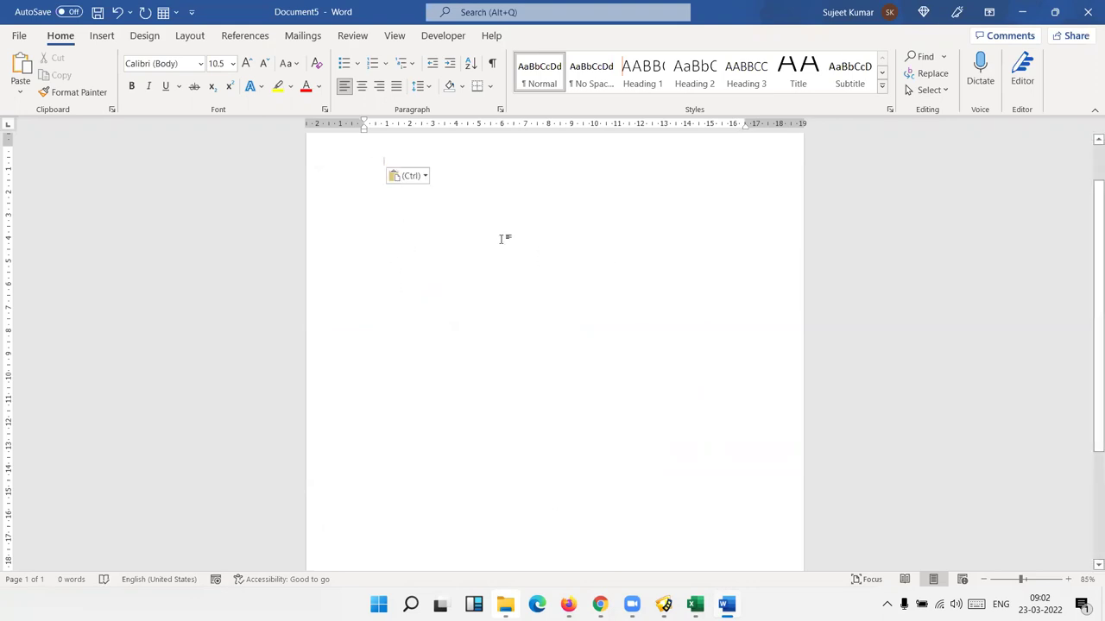
click(415, 182)
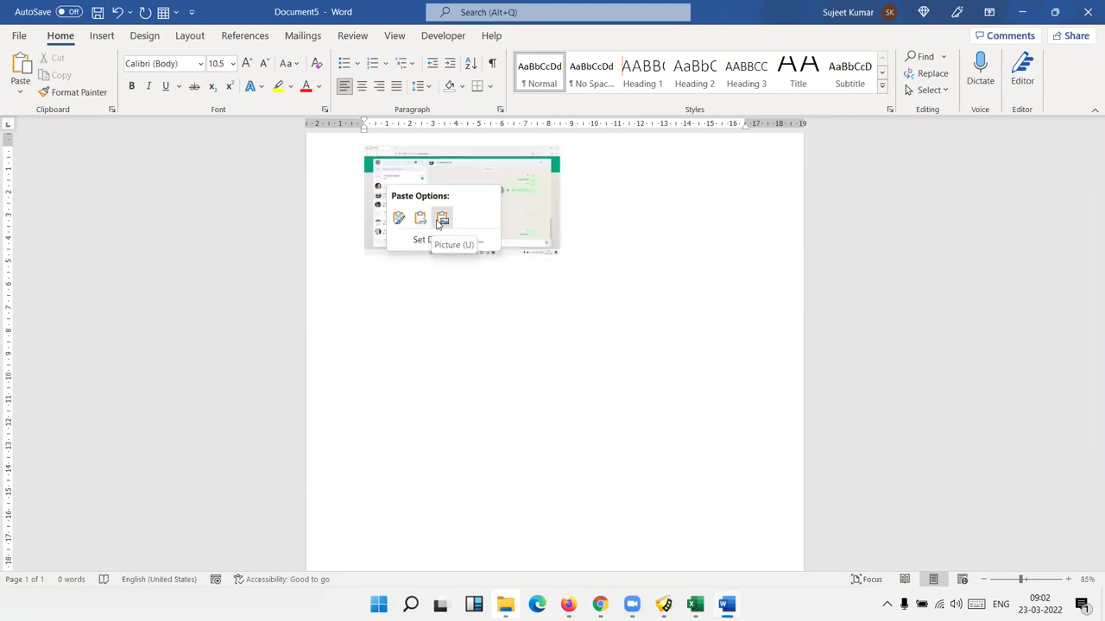
click(441, 221)
click(550, 248)
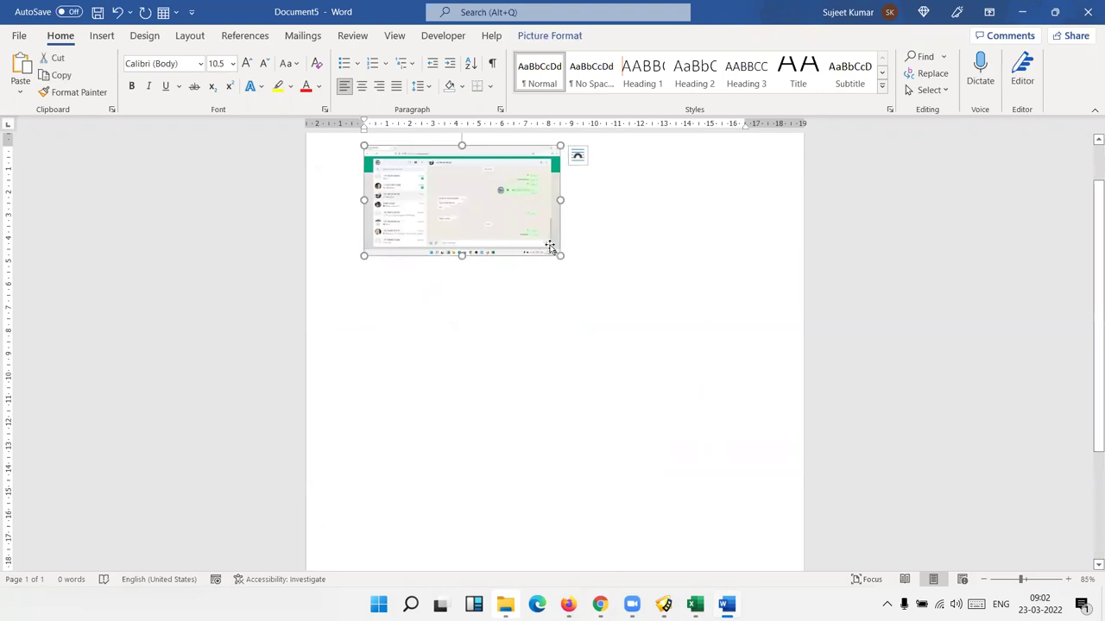
drag(559, 256, 592, 313)
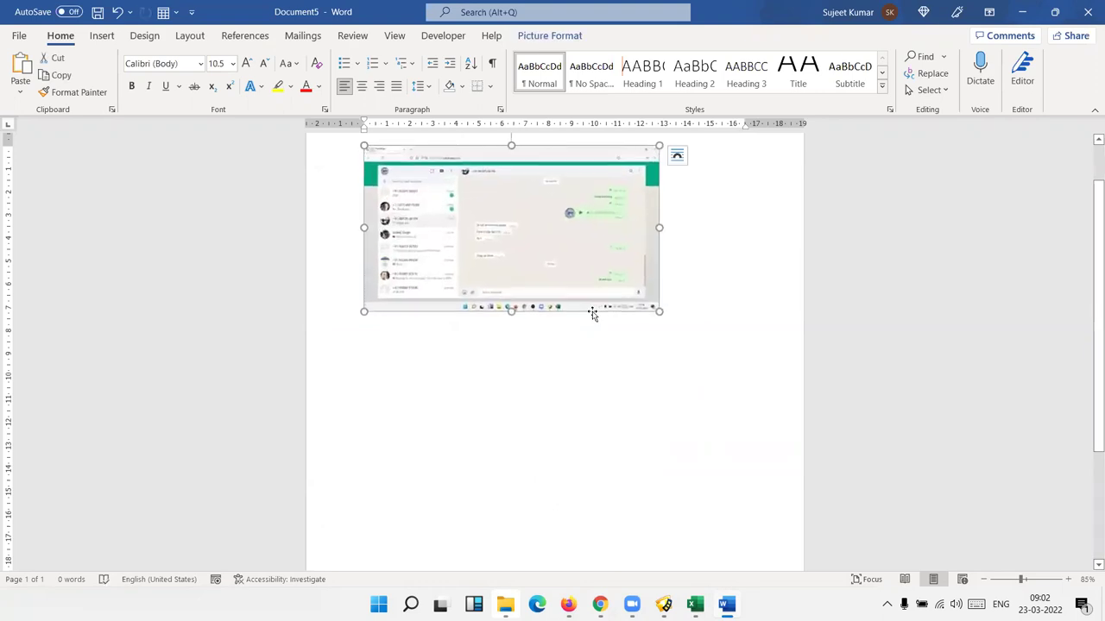
key(Delete)
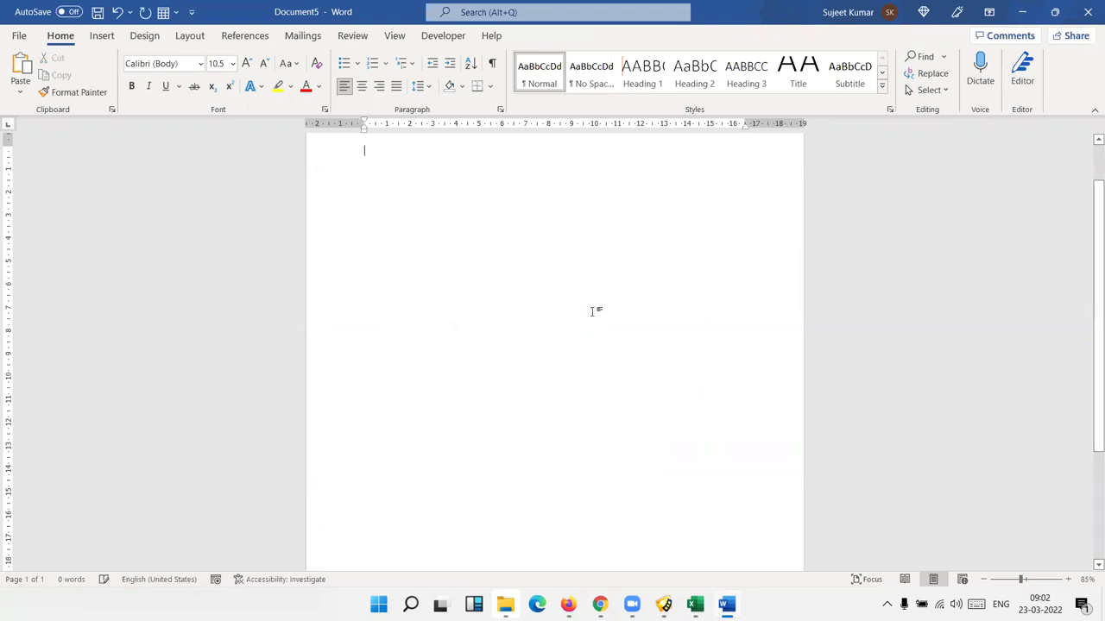
Step: Paste the clipboard screenshot via Paste Special as a Picture (PNG)
click(19, 100)
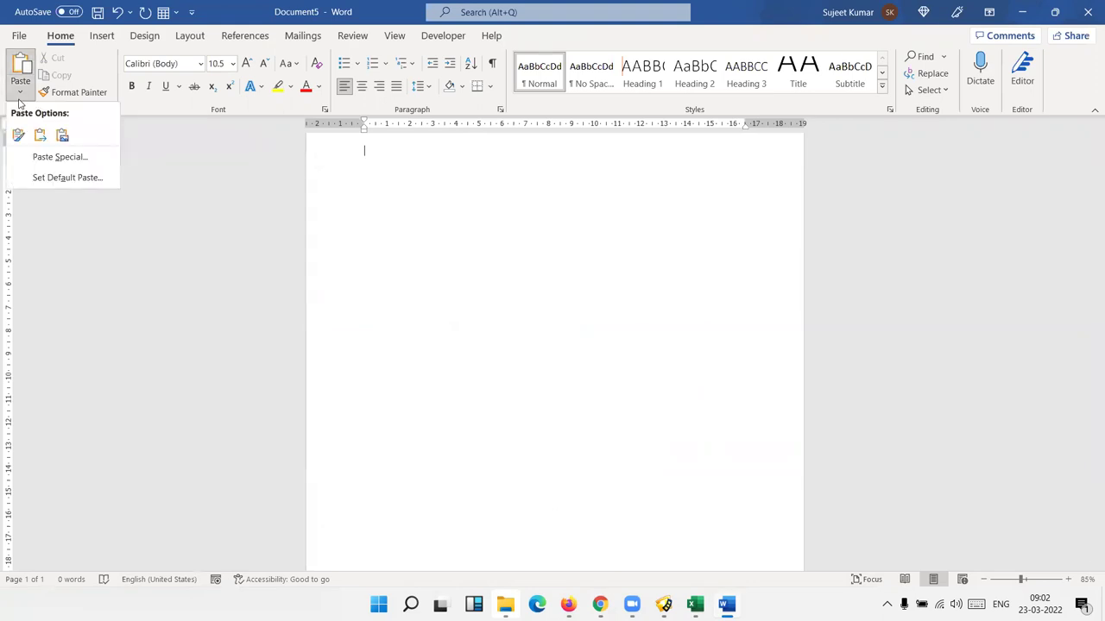
click(45, 157)
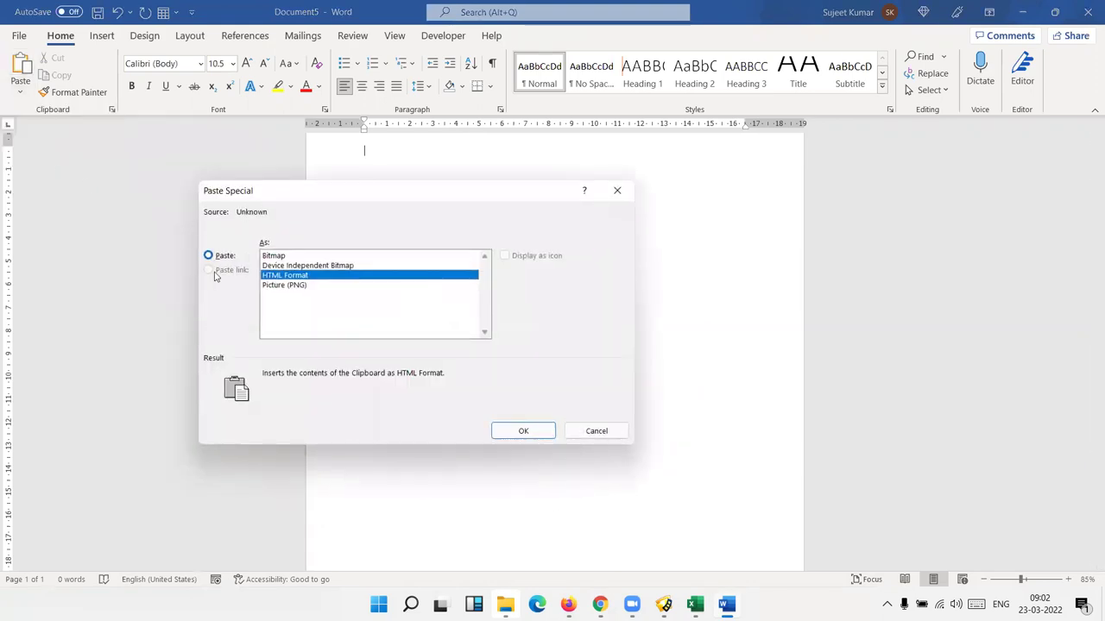
click(280, 256)
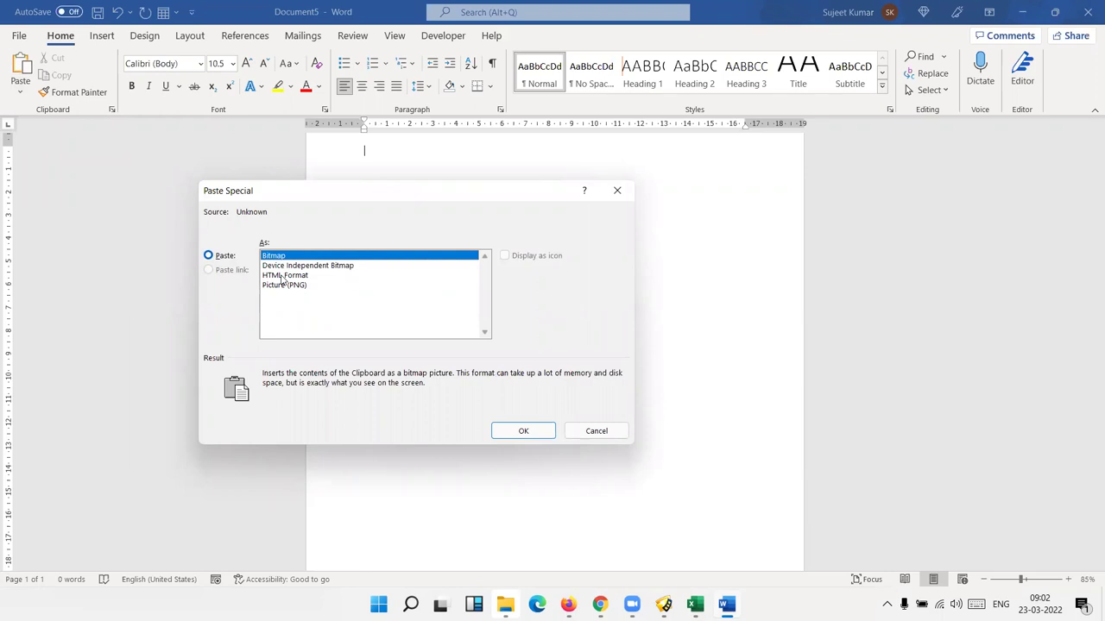
click(280, 276)
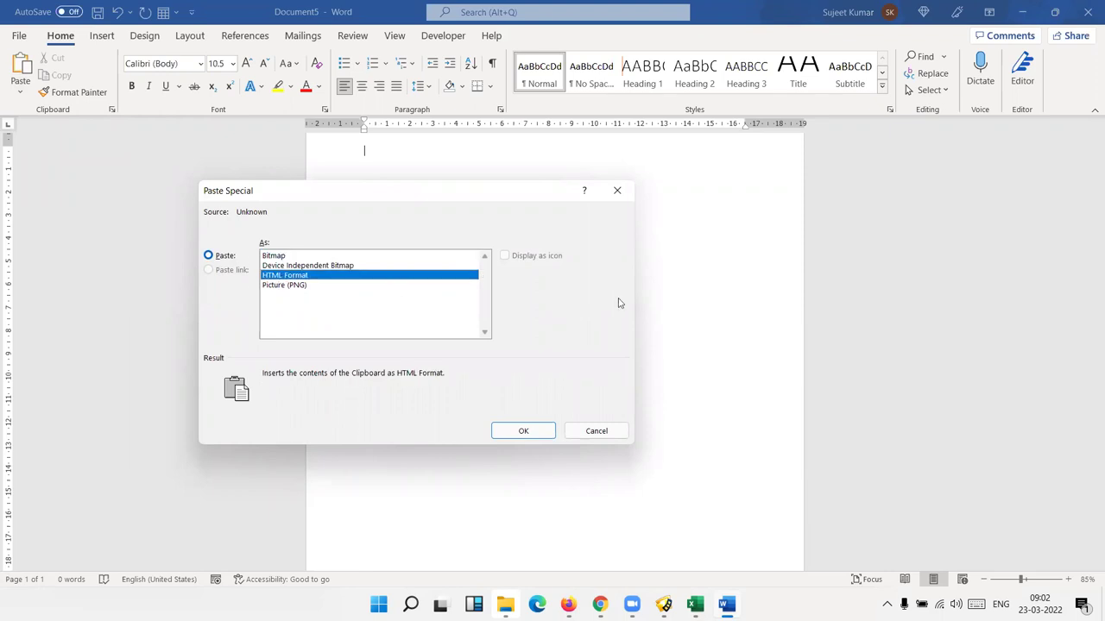
click(303, 285)
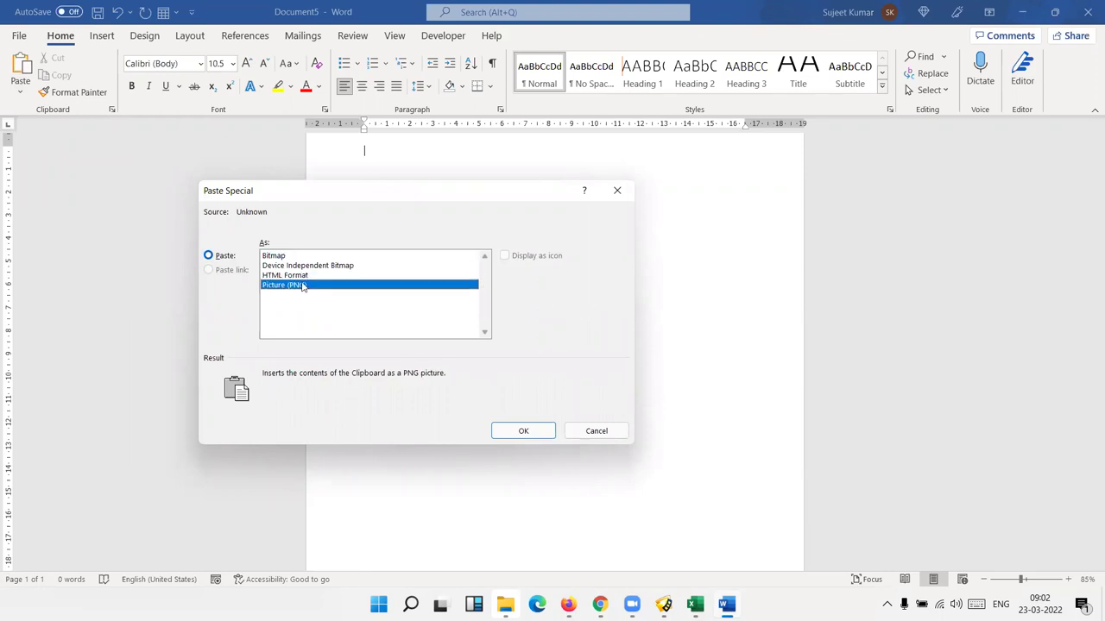
click(523, 431)
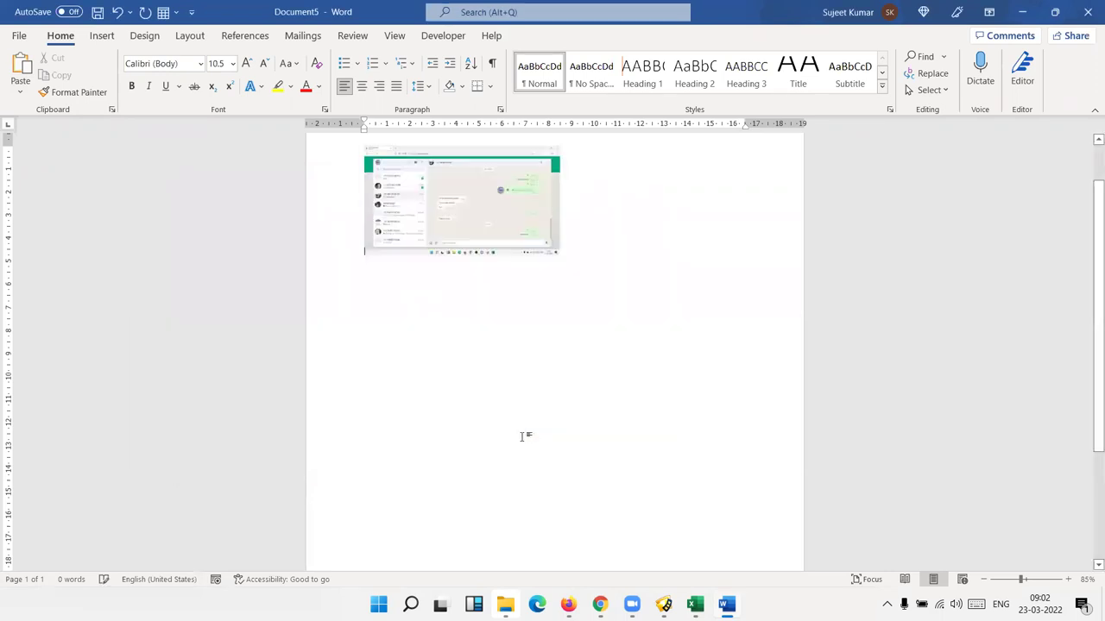
Step: Delete the pasted screenshot picture and switch to the browser
click(506, 250)
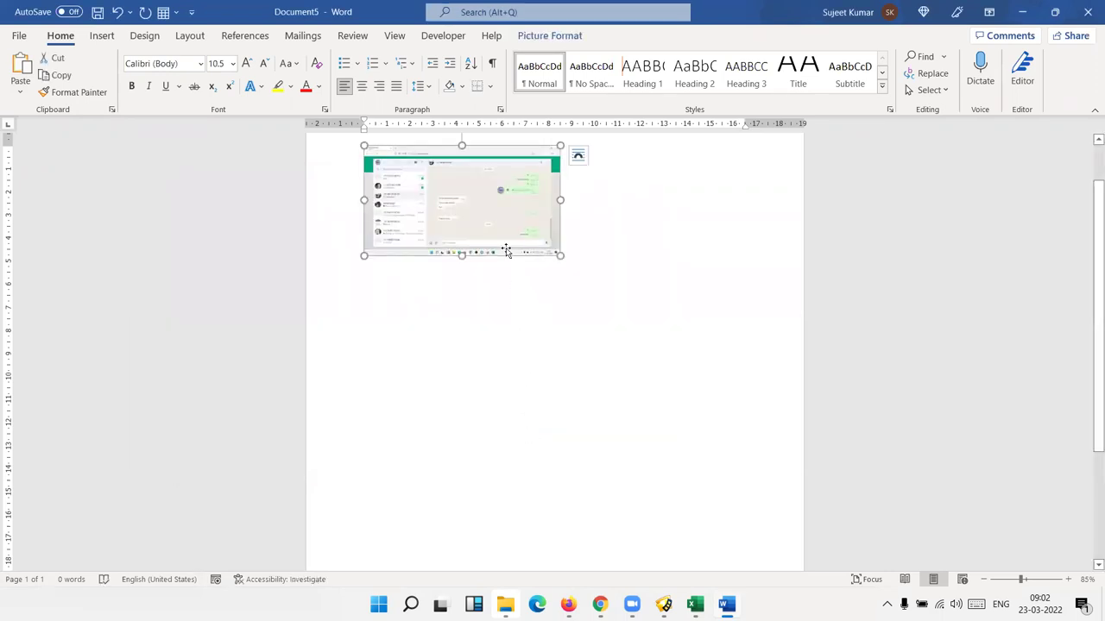
key(Delete)
key(alt+Tab)
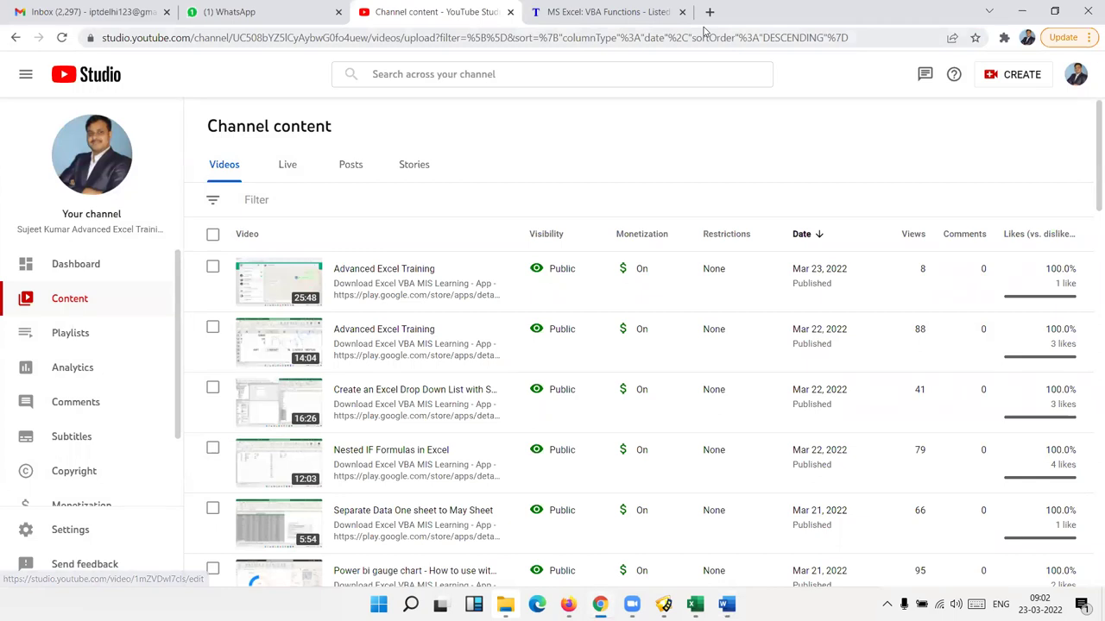
Step: In a new tab, search Google Images for 'modi' and copy the first image result
click(709, 12)
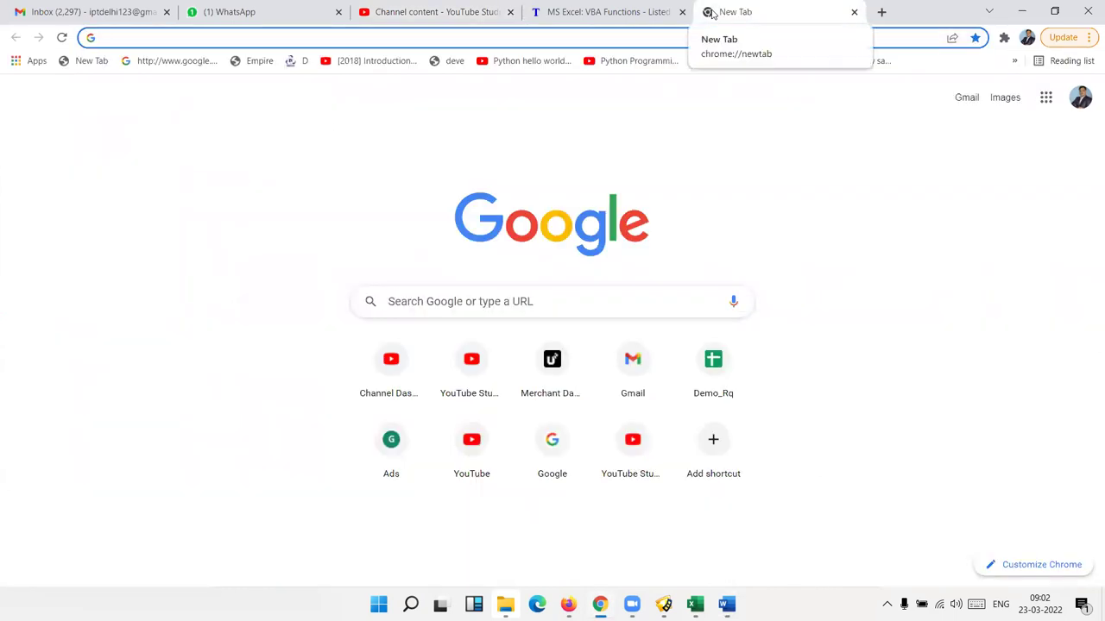
right_click(513, 226)
click(246, 247)
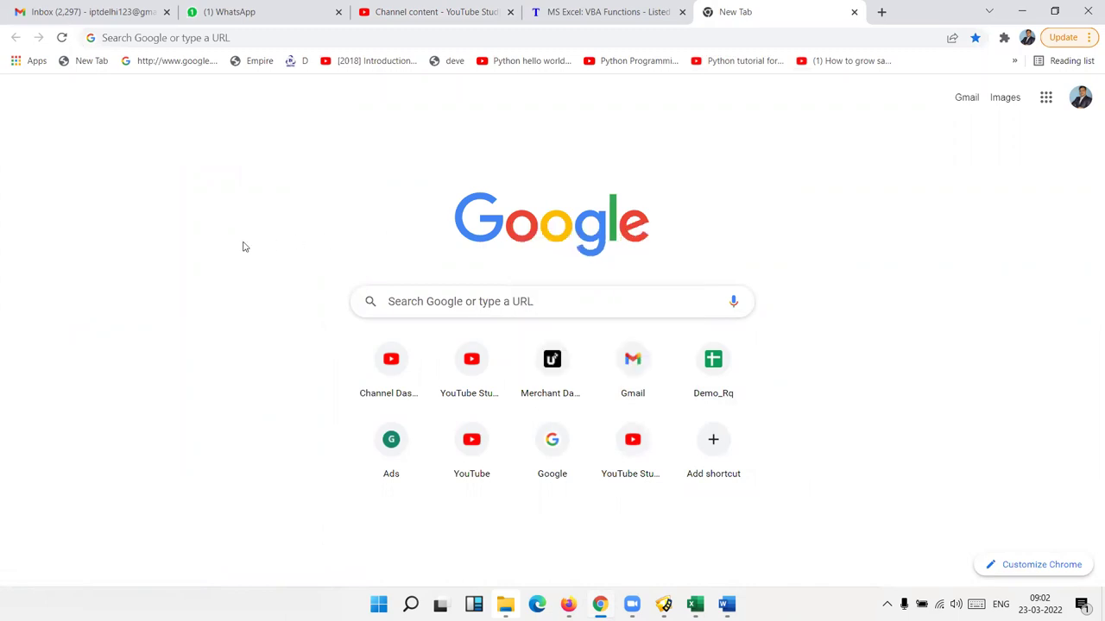
click(464, 298)
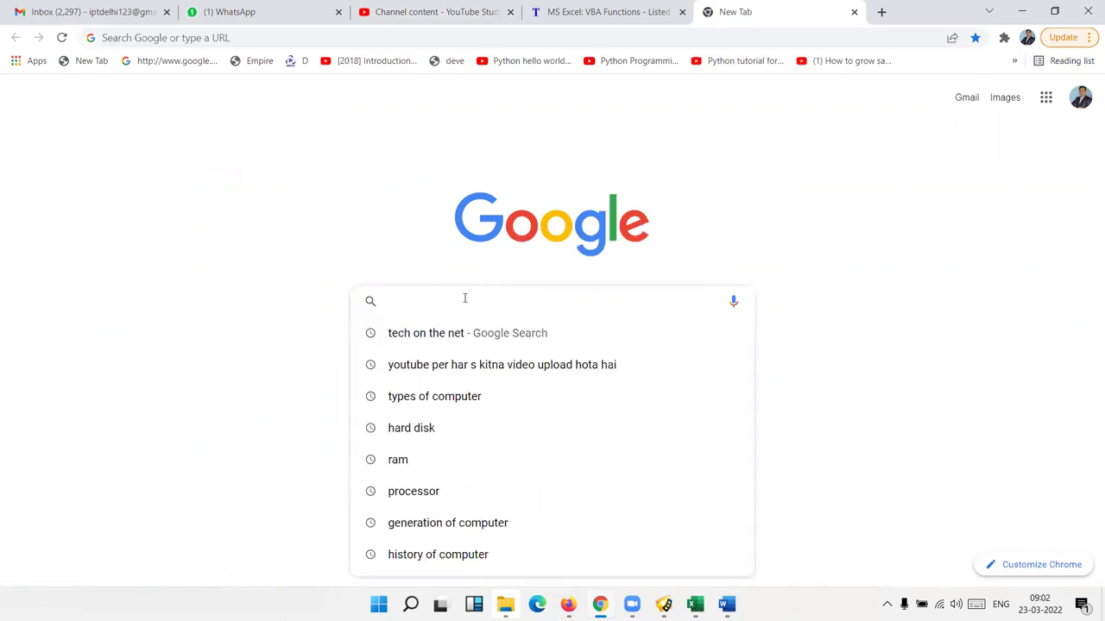
text(modi)
key(Return)
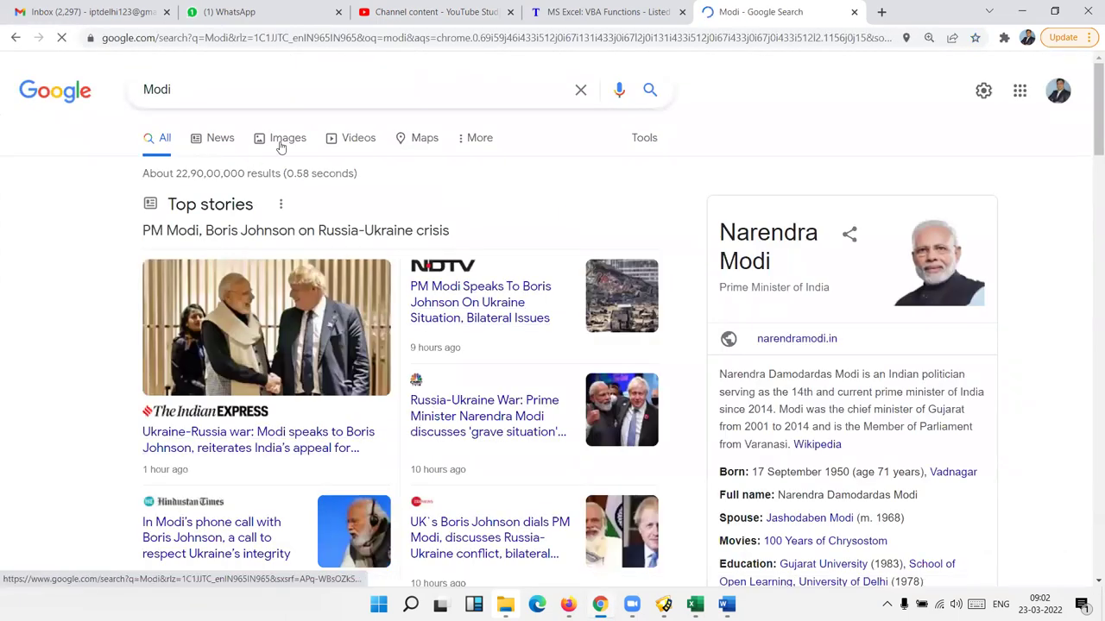
click(280, 145)
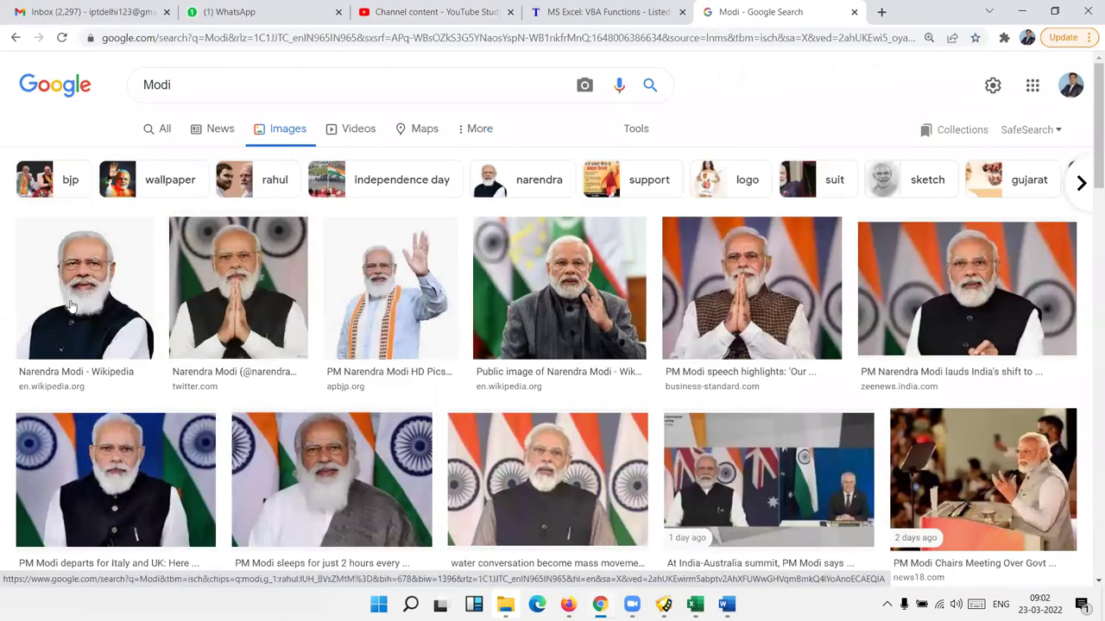
right_click(69, 293)
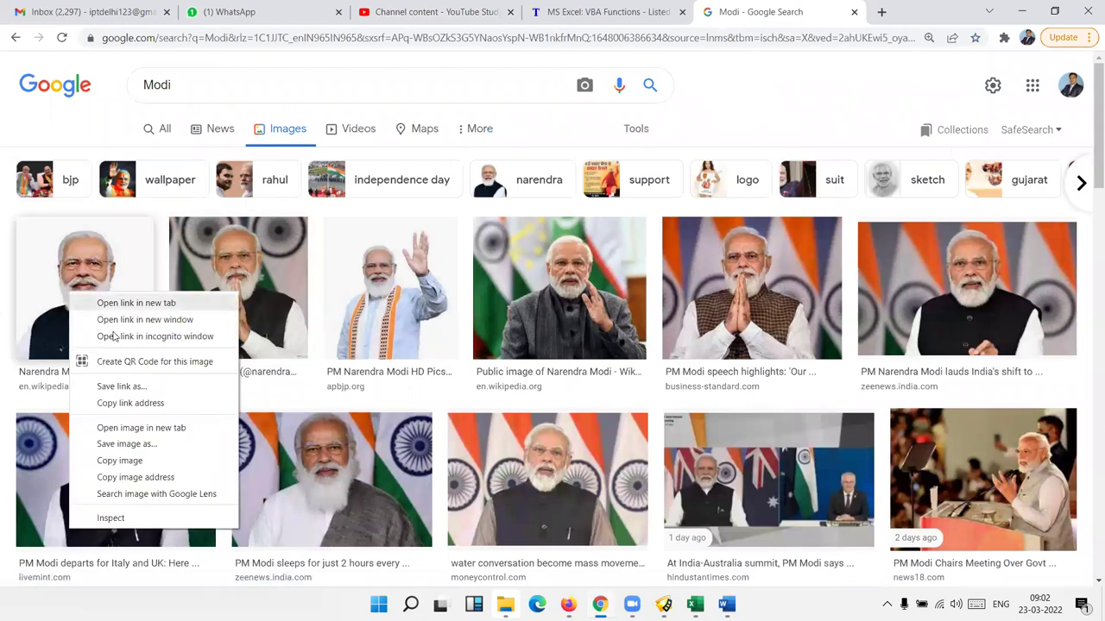
click(127, 460)
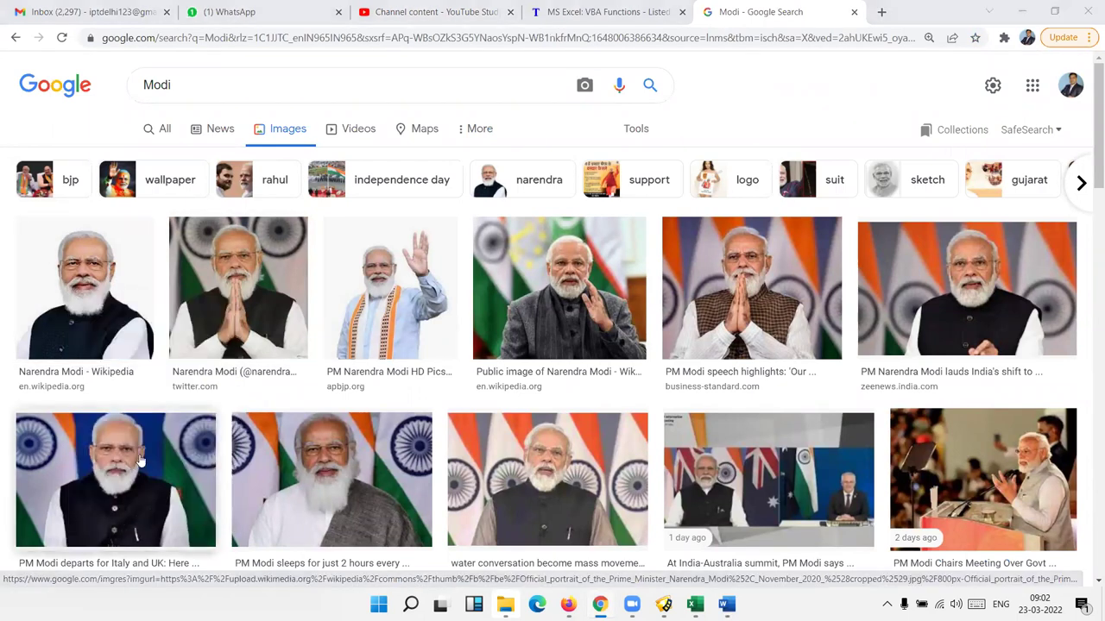
key(alt+Tab)
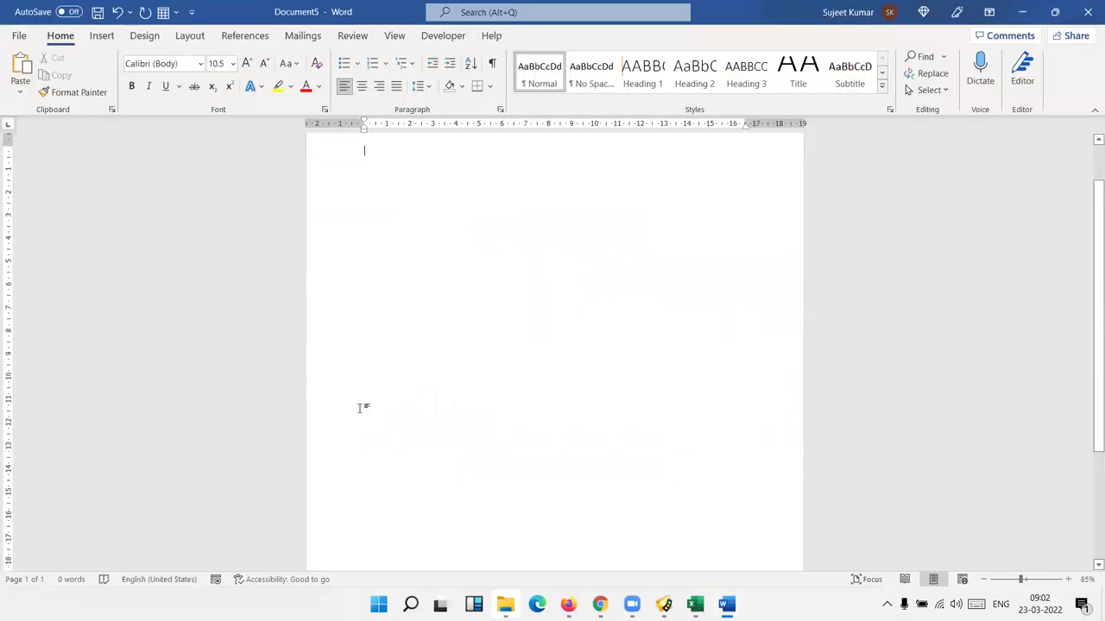
key(ctrl+v)
click(363, 405)
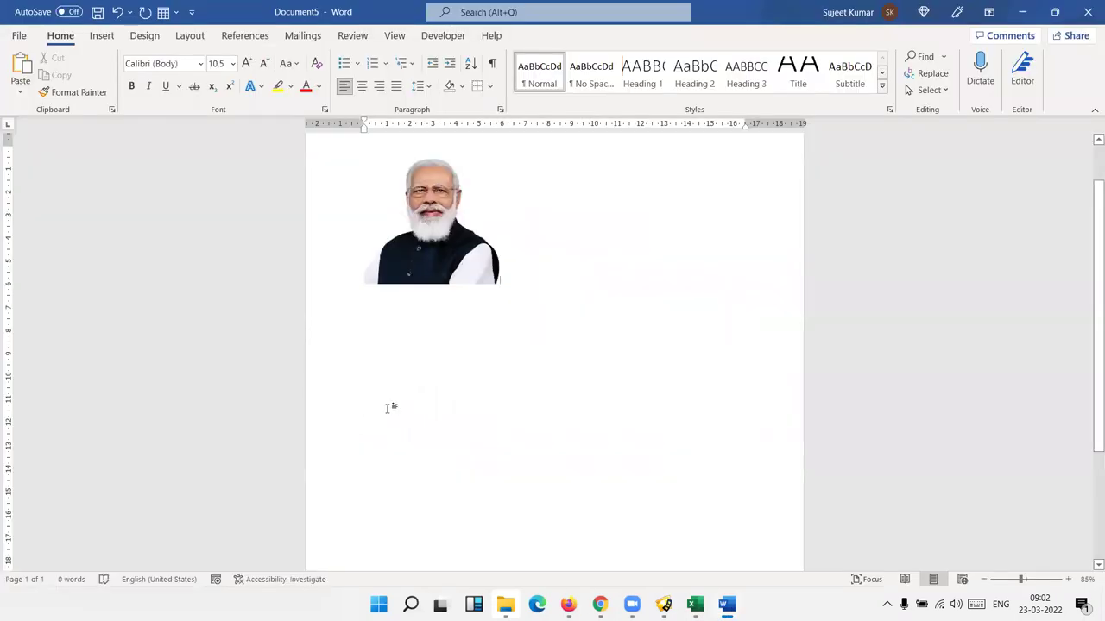
click(497, 282)
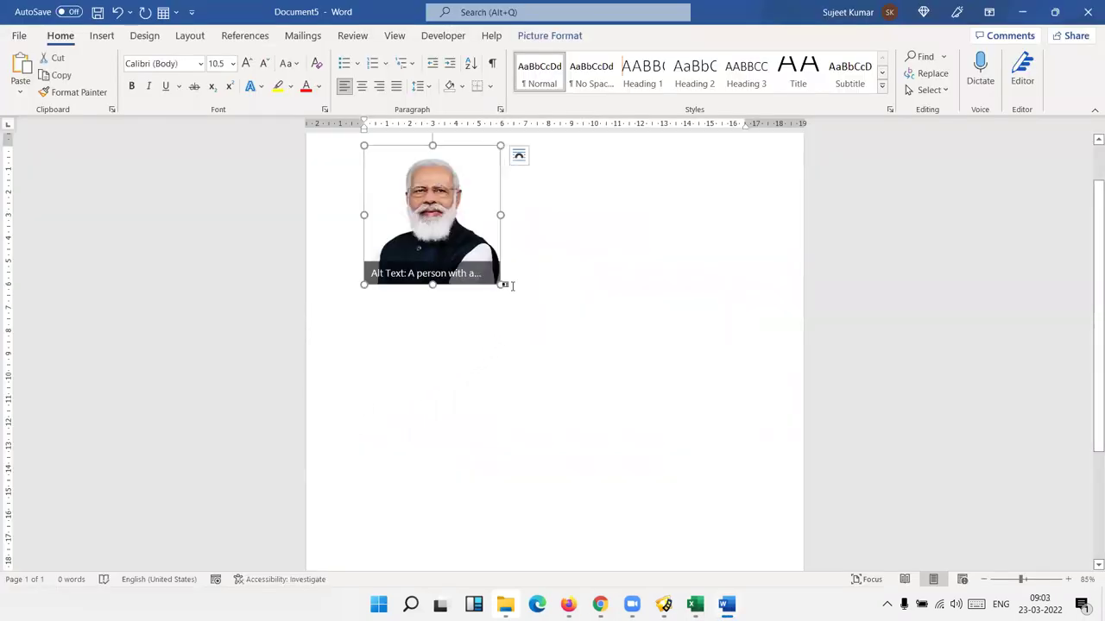
click(445, 272)
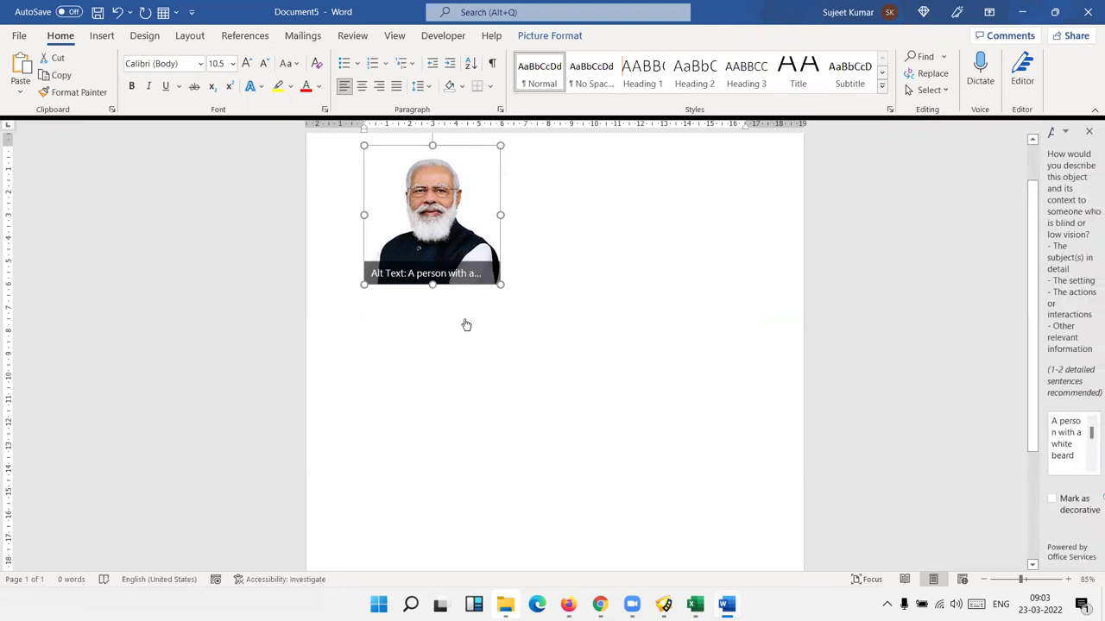
click(484, 266)
click(441, 255)
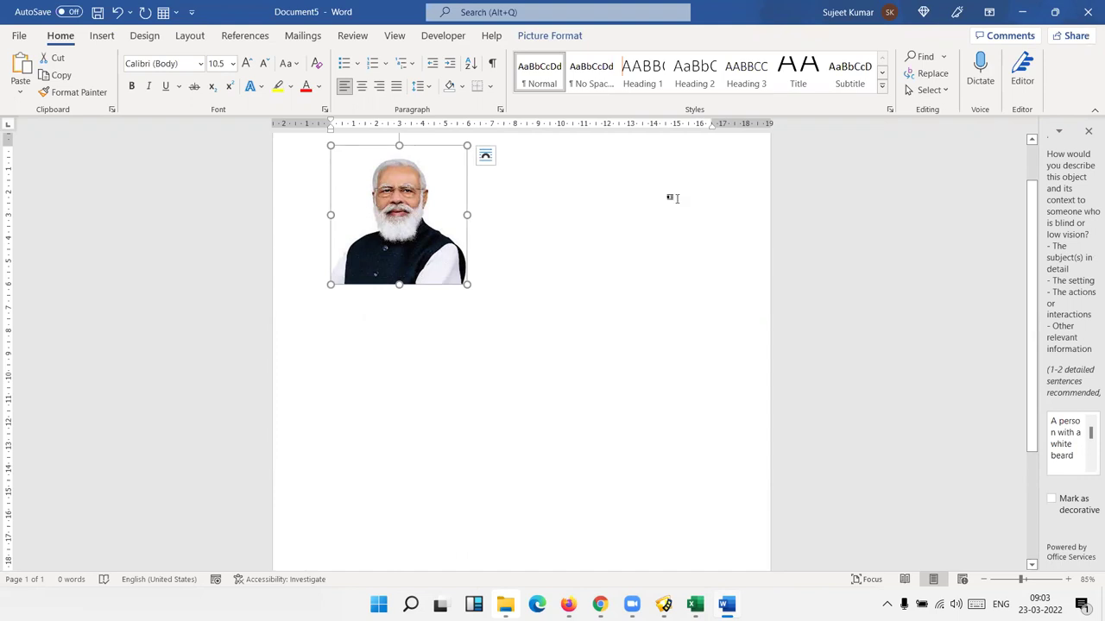
click(1088, 130)
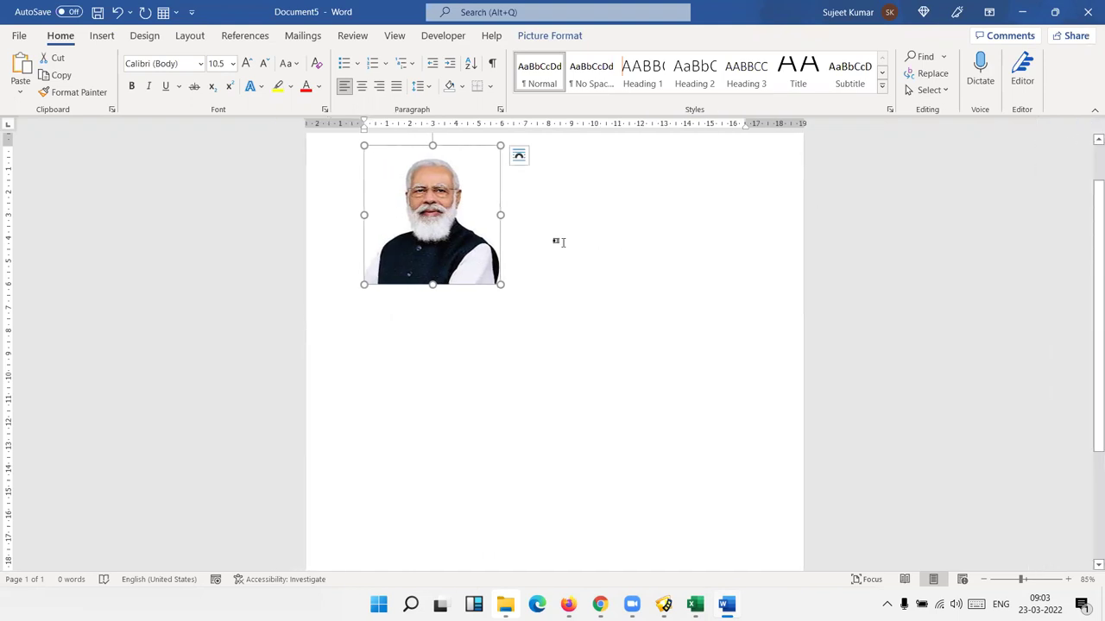
key(ctrl+x)
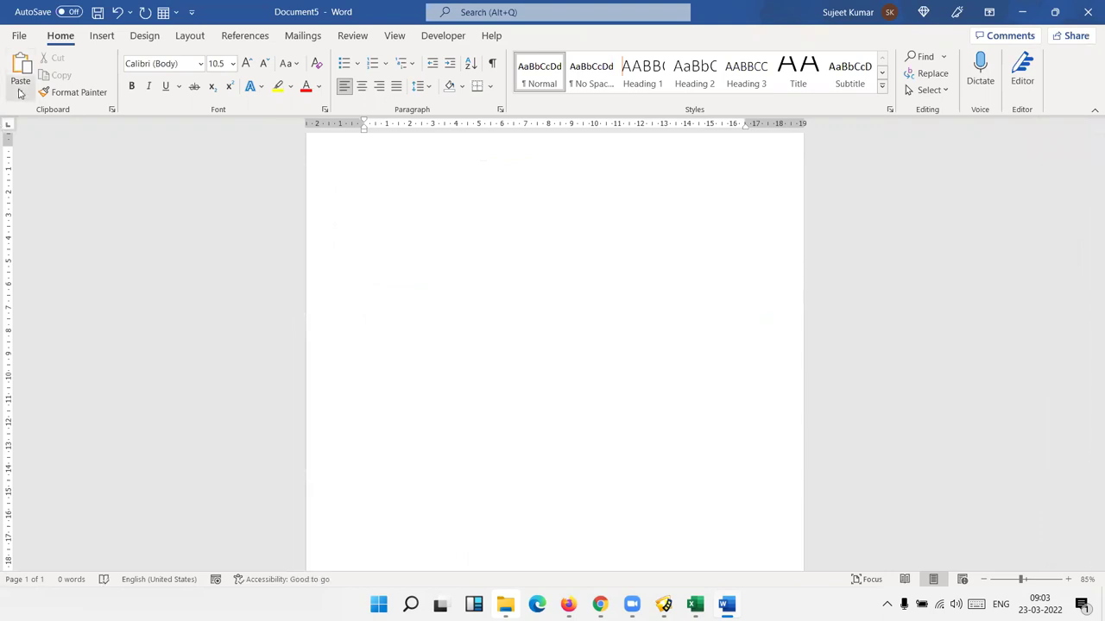
Step: Begin the sample-text formula by typing '=nd()' at the top of the blank page
click(21, 95)
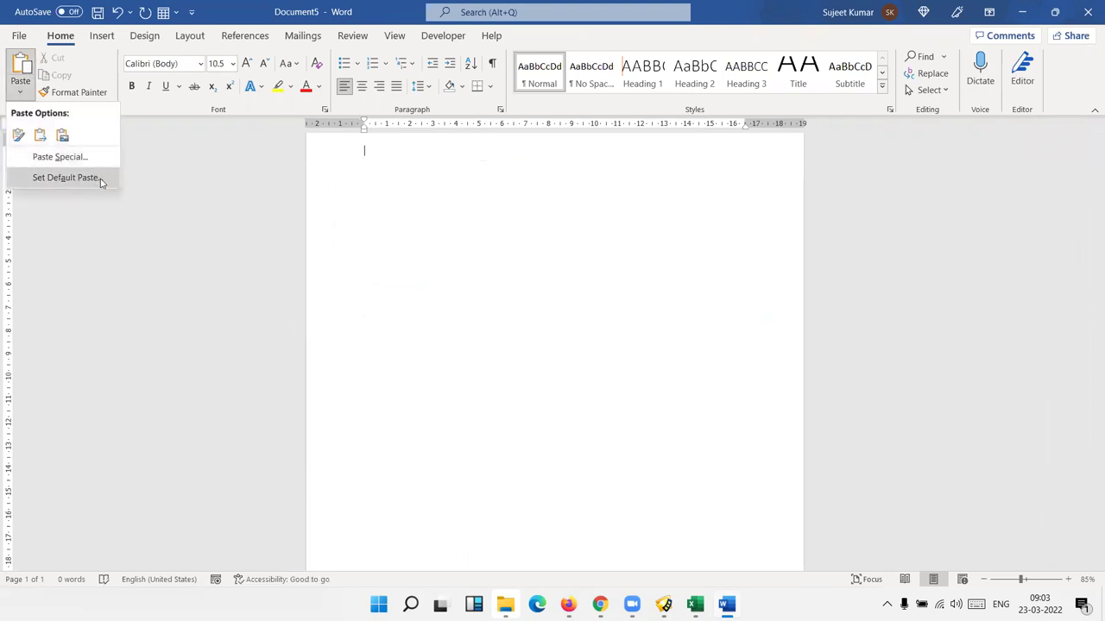
click(407, 225)
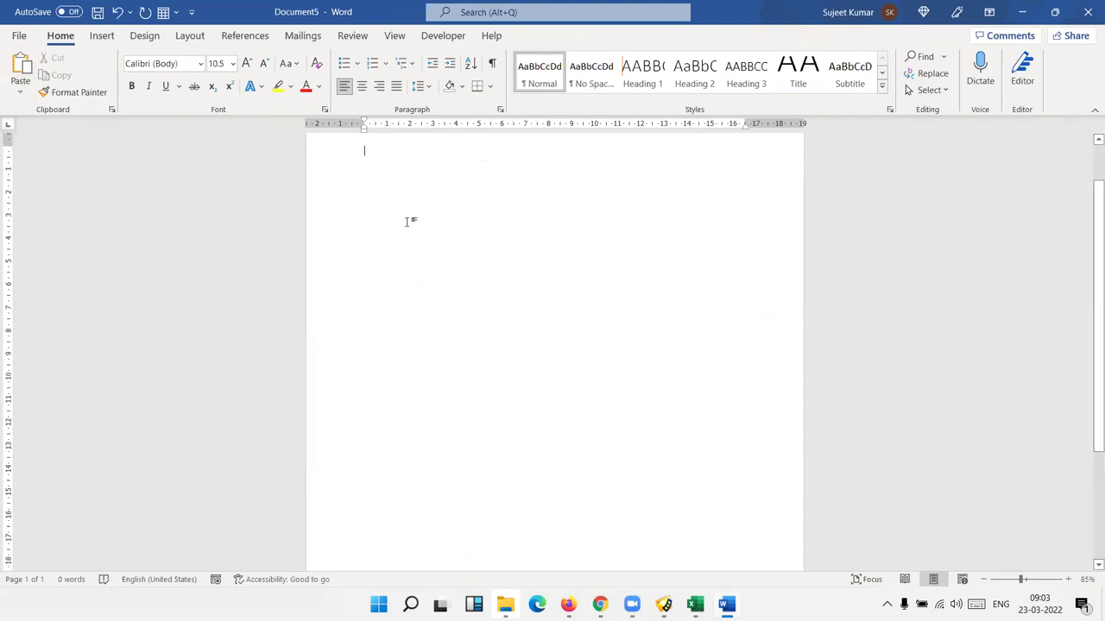
text(=)
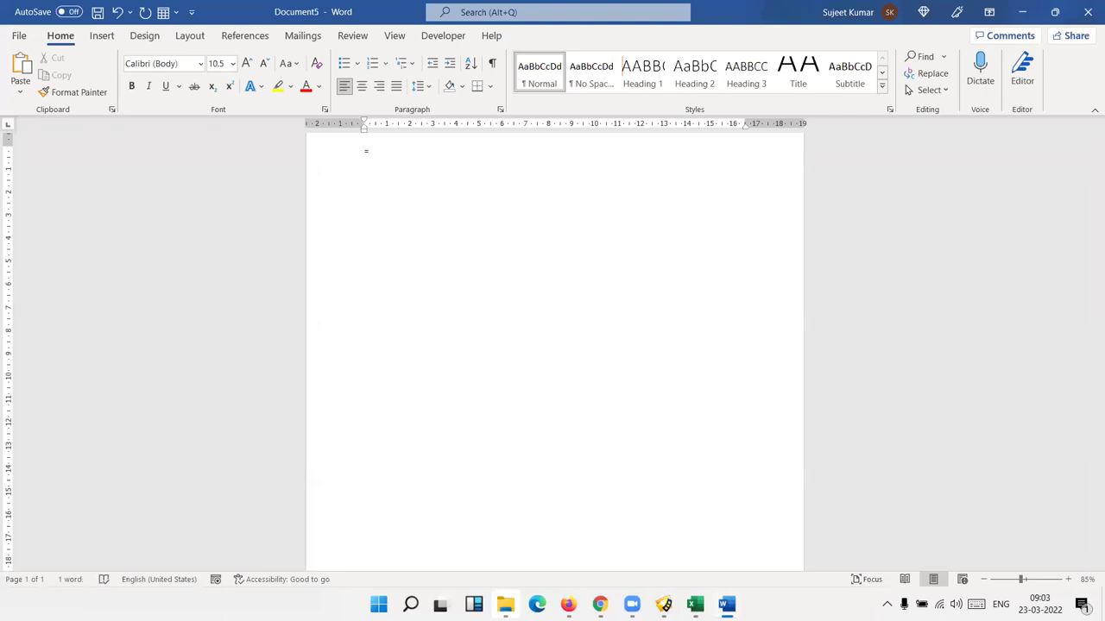
text(nd())
Step: Expand the formula into sample paragraphs and highlight the sentence ending 'coordinated' in yellow
key(Return)
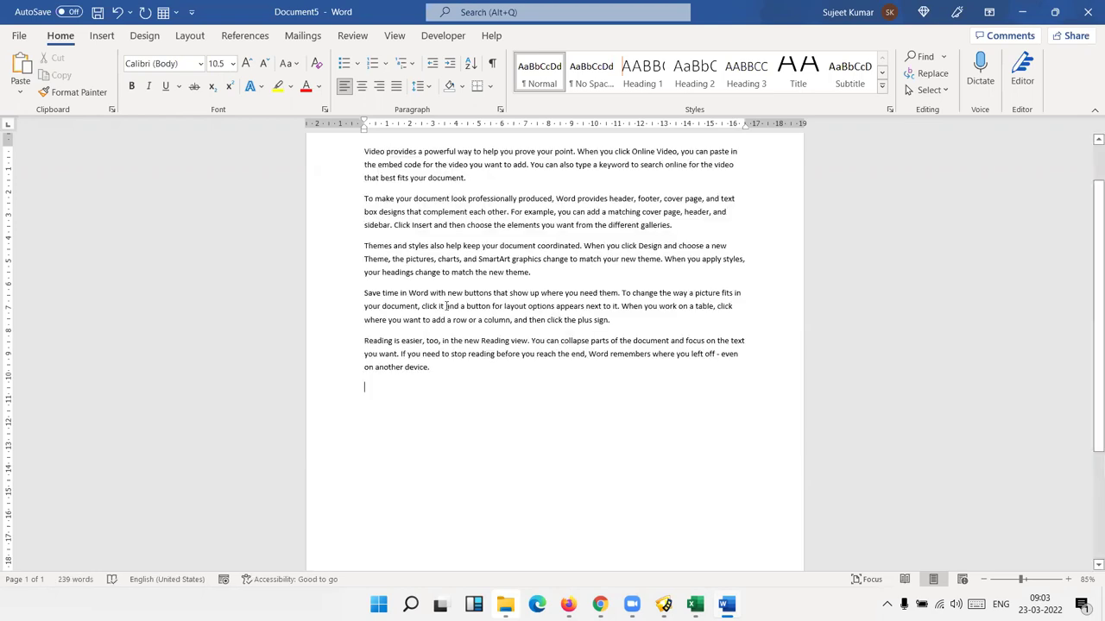
ctrl+scroll(440, 315, up, 3)
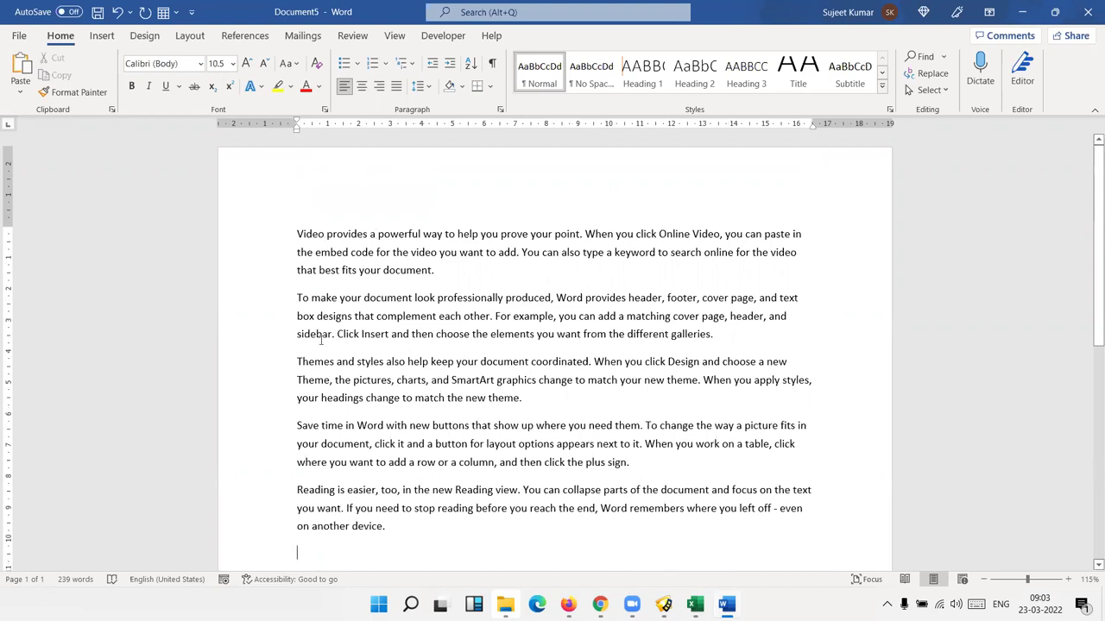
drag(297, 363, 579, 367)
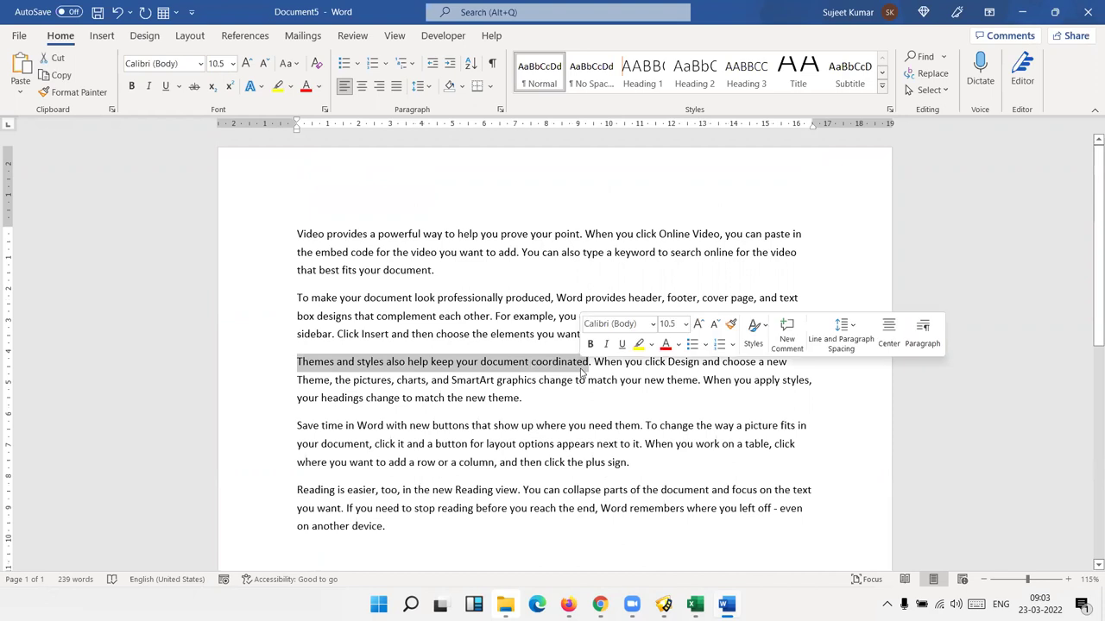
click(556, 397)
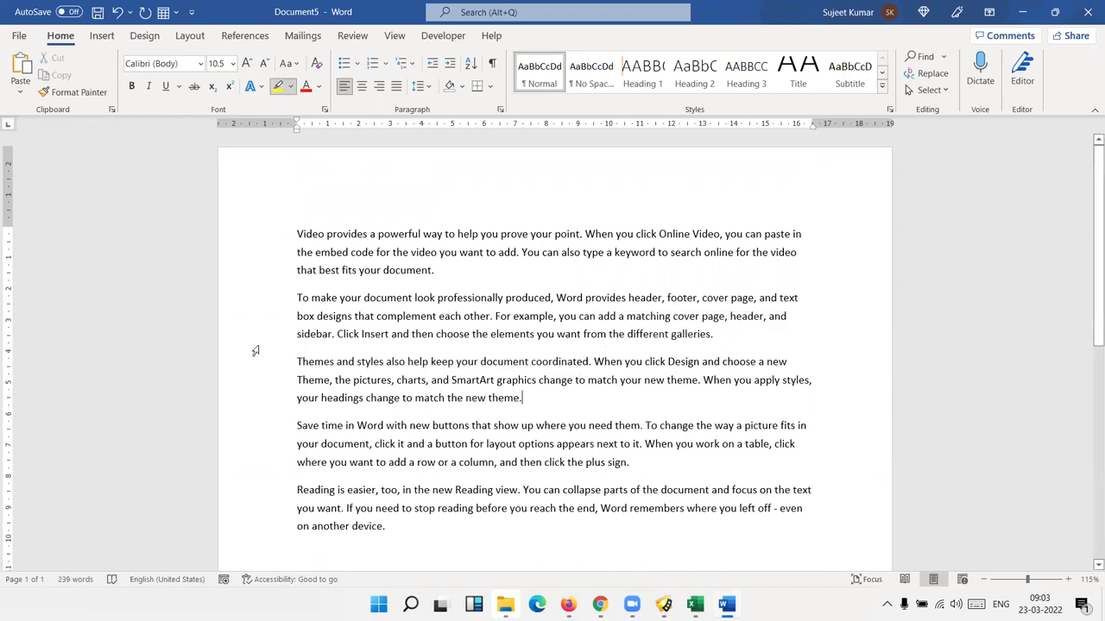
drag(295, 360, 497, 365)
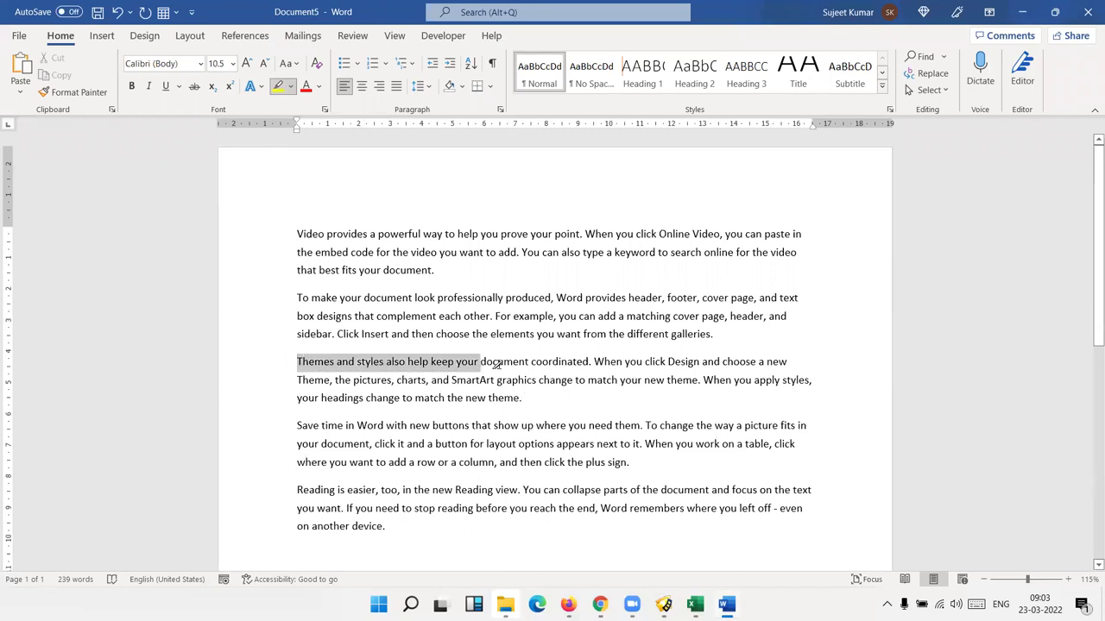
drag(497, 364, 571, 368)
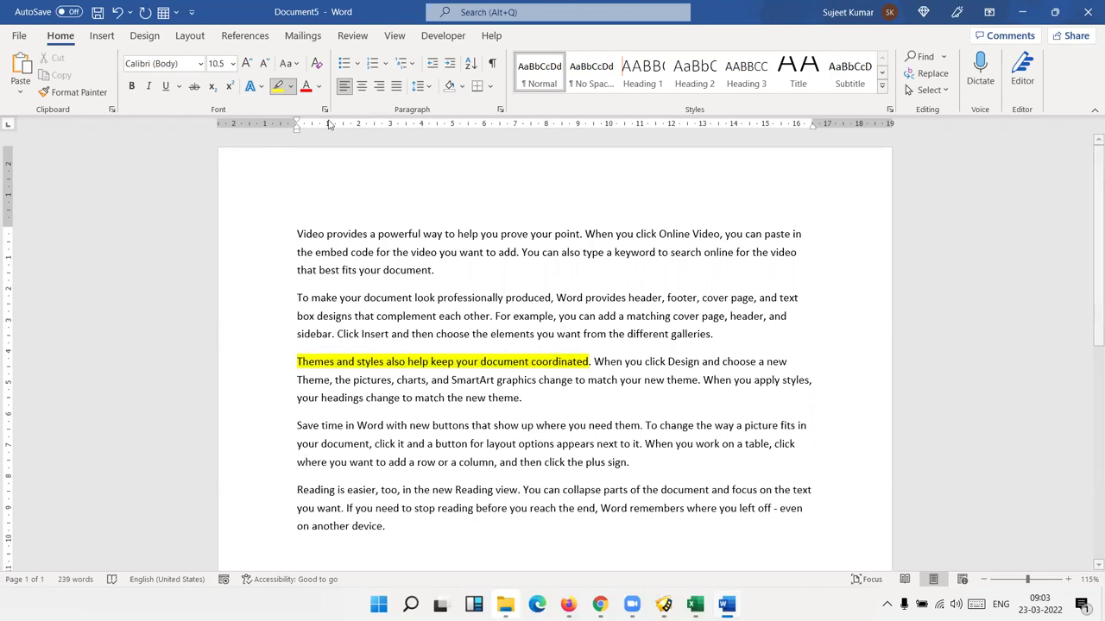
Step: Undo the yellow highlight applied to the second paragraph
double_click(267, 347)
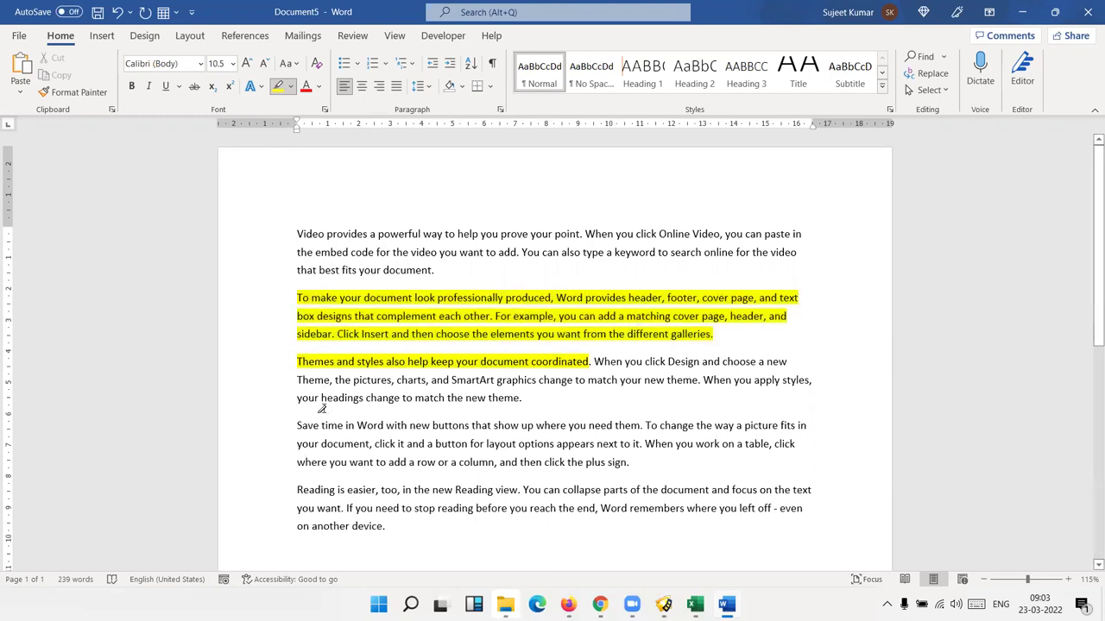
key(ctrl+z)
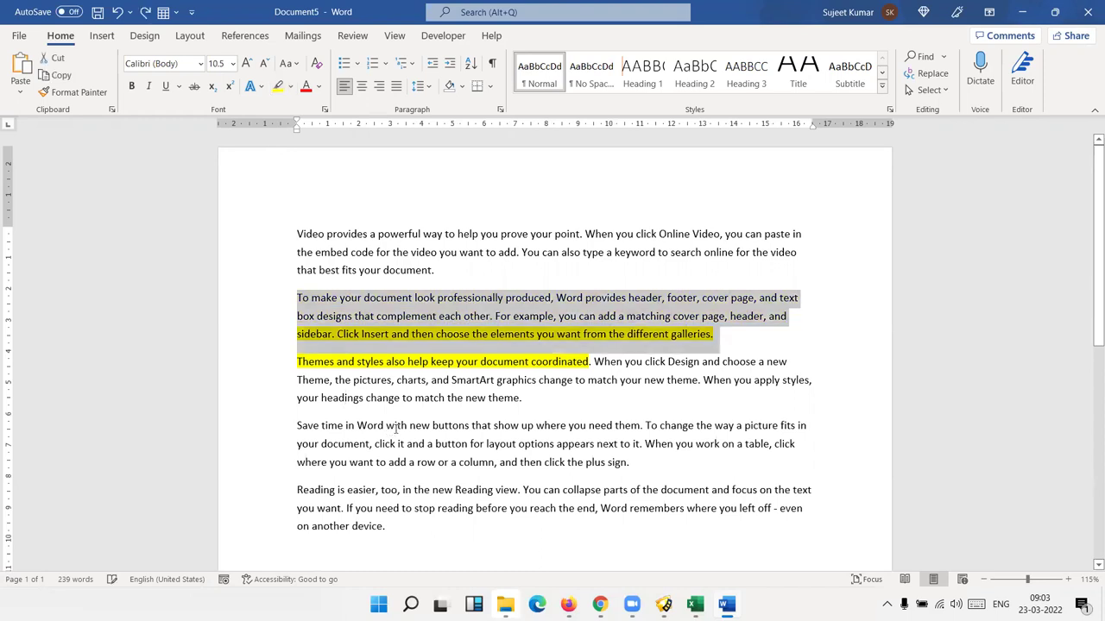
click(414, 398)
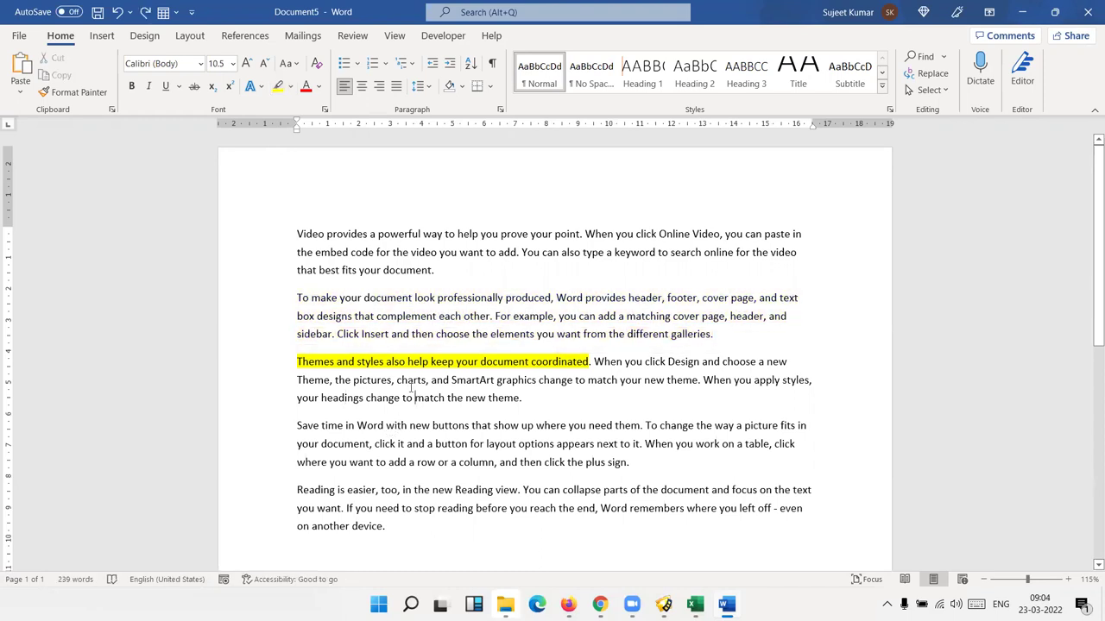
Step: Make the highlighted Themes sentence dark red and bold
drag(295, 361, 590, 366)
click(306, 86)
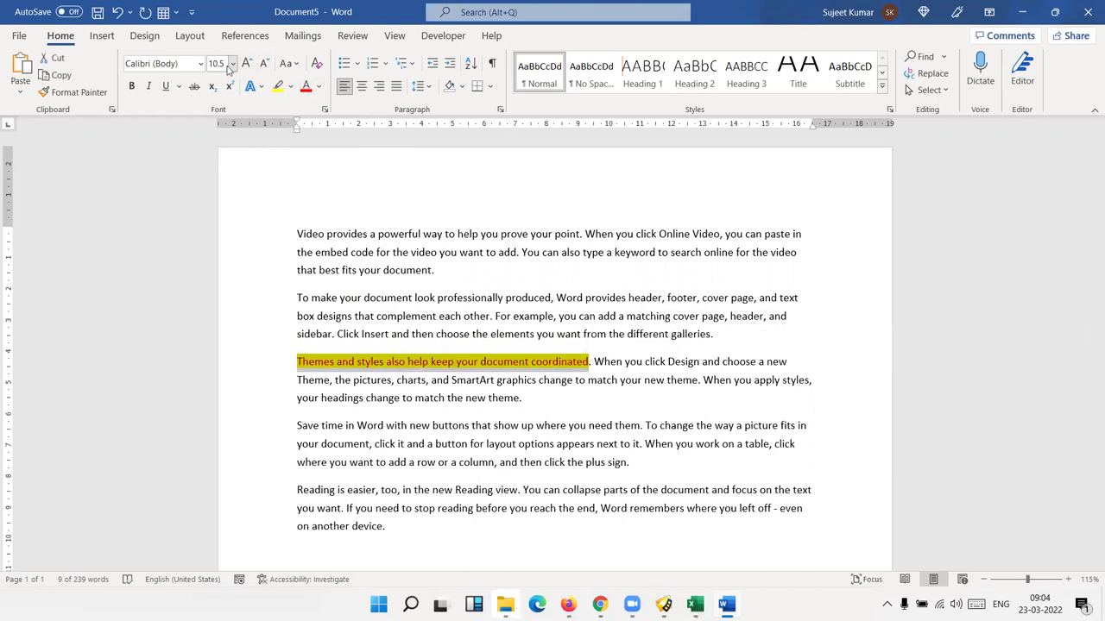
click(131, 86)
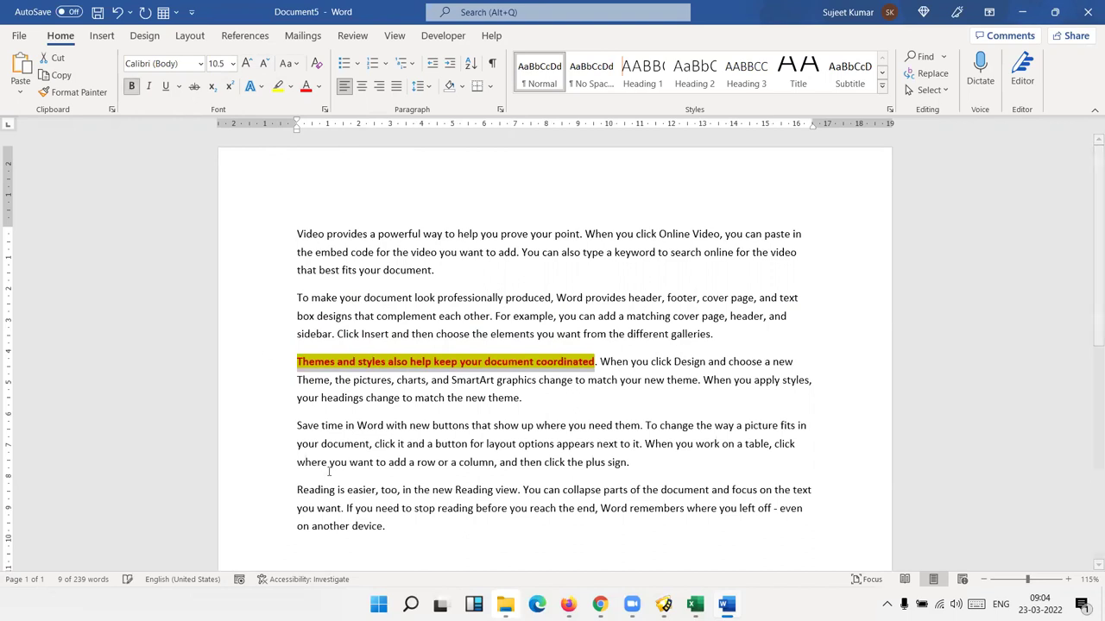
click(377, 485)
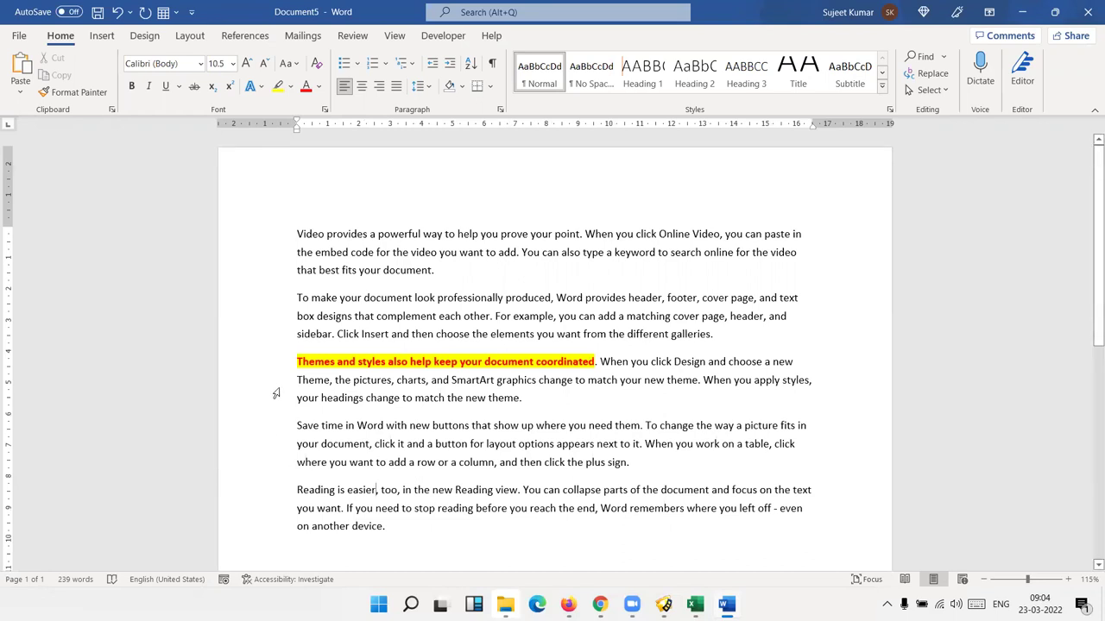
Step: Use the yellow highlighter to mark the second paragraph's opening words through 'Word provides'
drag(296, 362, 535, 362)
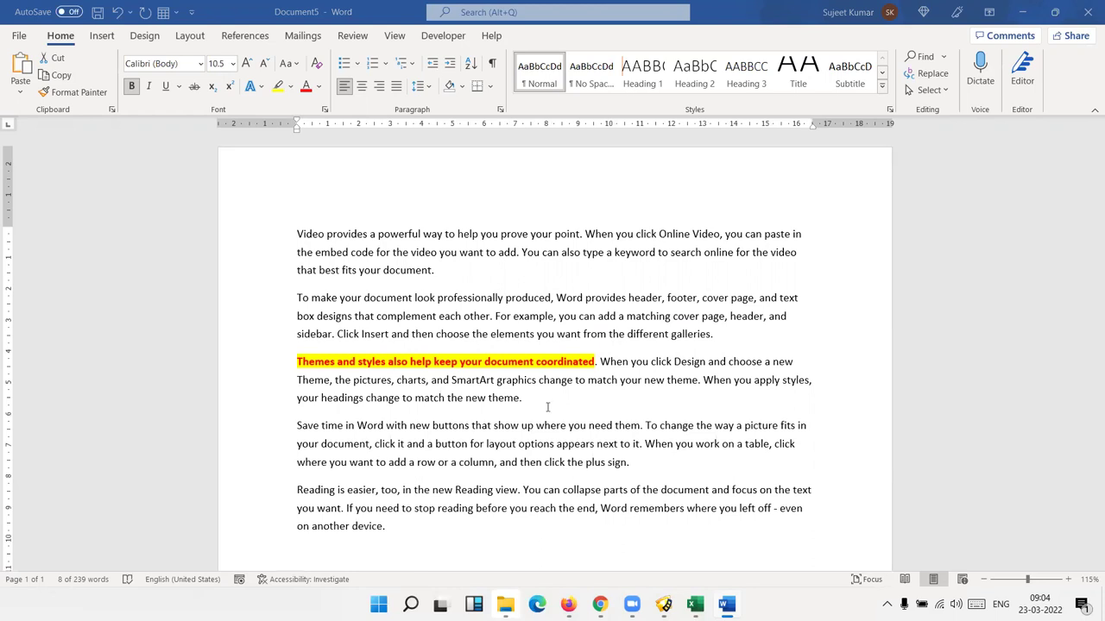
click(298, 362)
drag(375, 357, 595, 362)
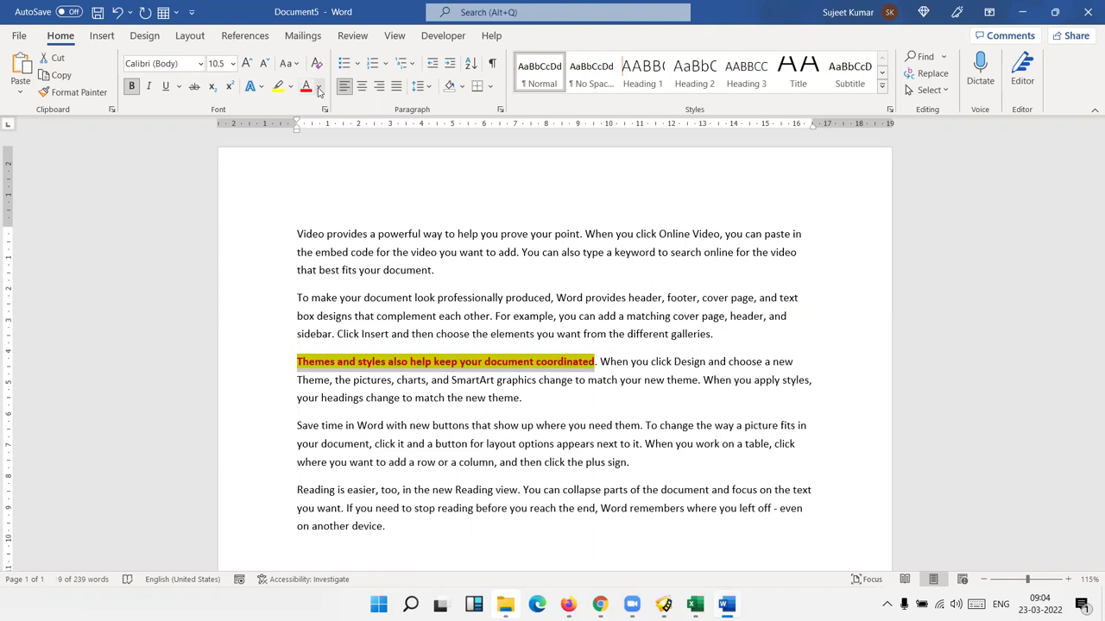
click(408, 278)
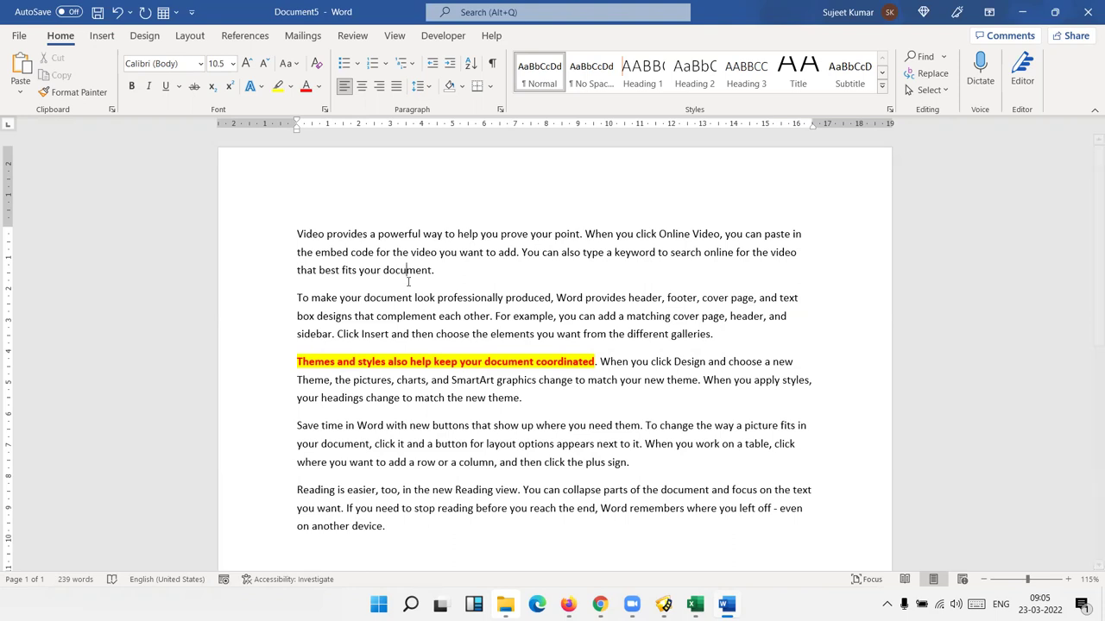
click(278, 87)
drag(296, 297, 626, 298)
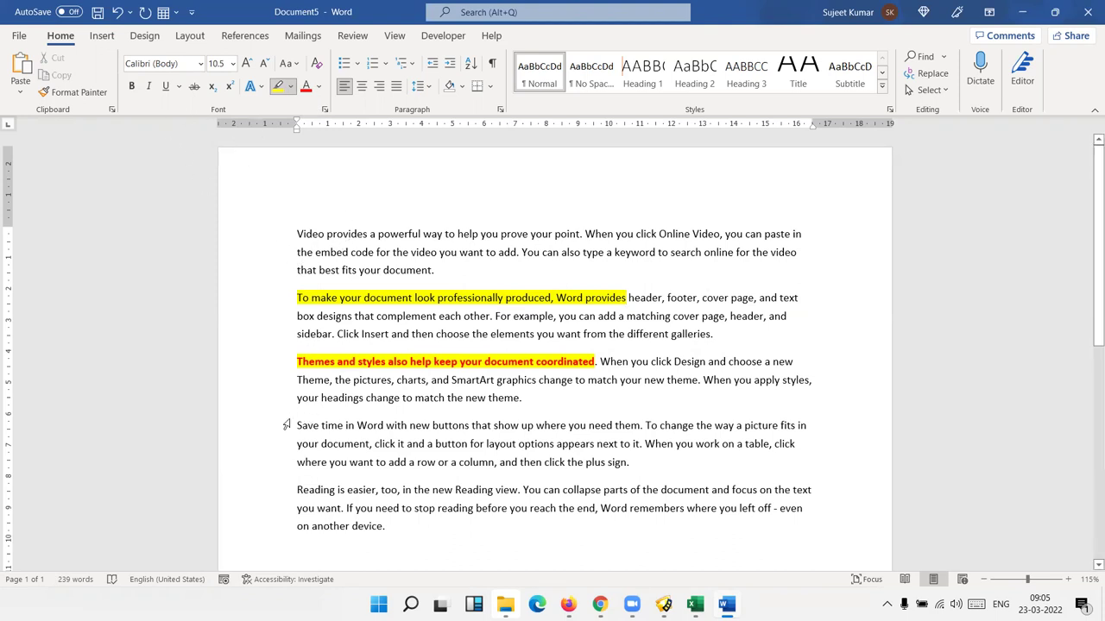
Step: Highlight the whole second paragraph and the 'Save time…need them' sentence in yellow
triple_click(212, 319)
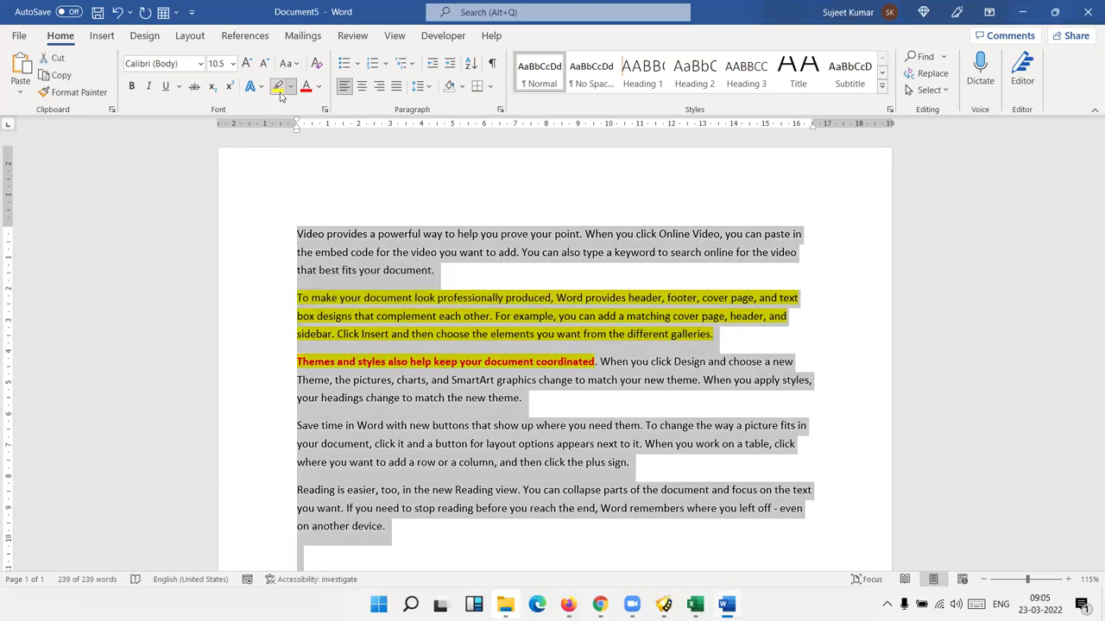
click(302, 425)
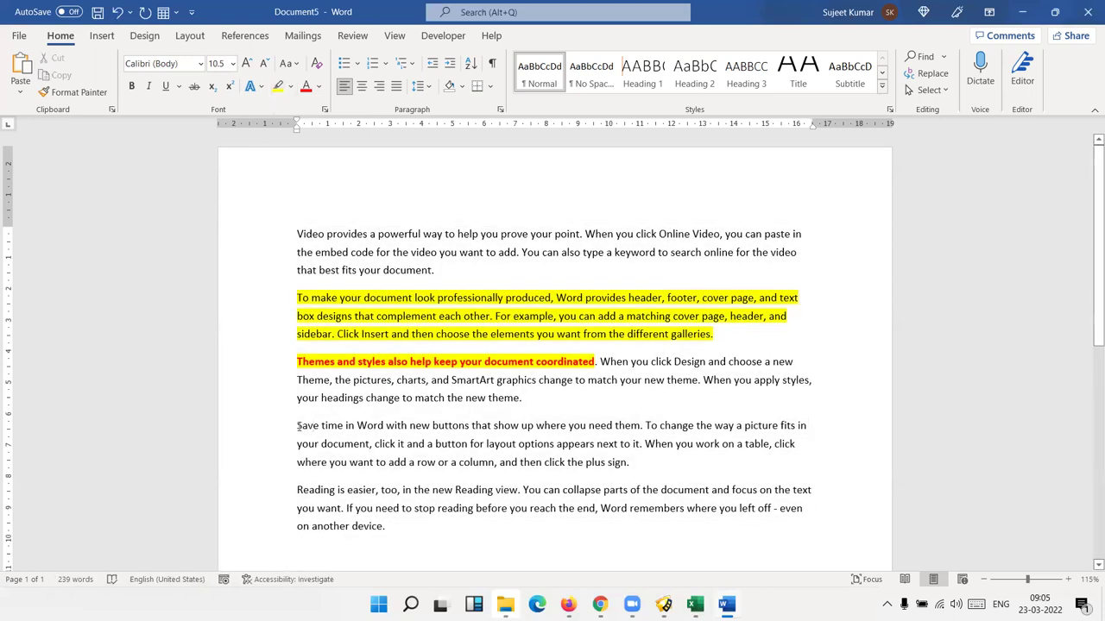
drag(298, 425, 640, 426)
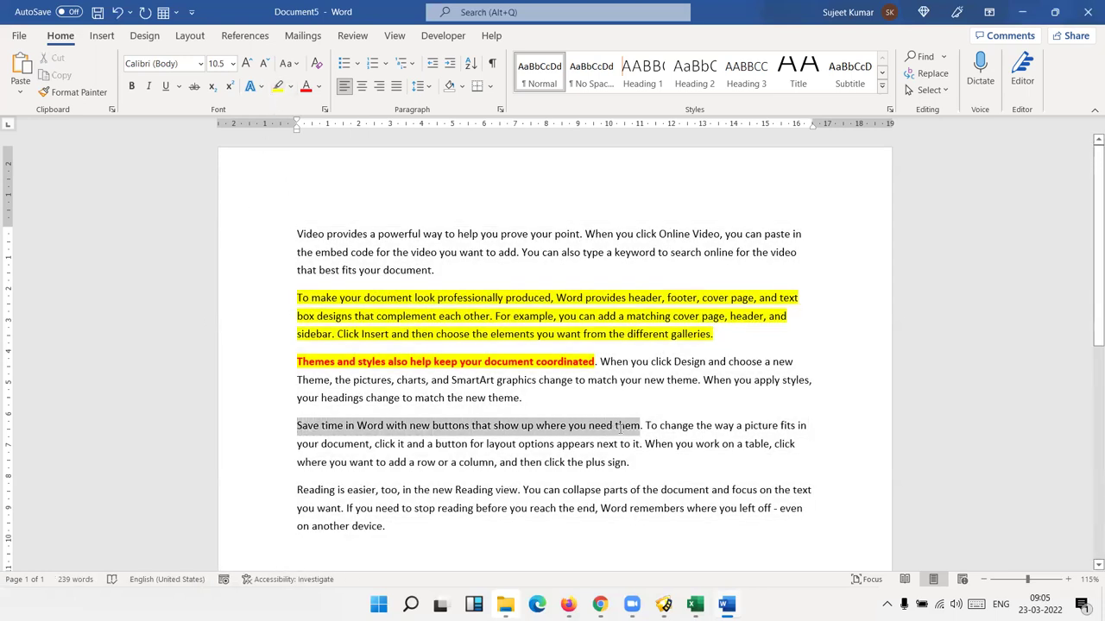
click(278, 85)
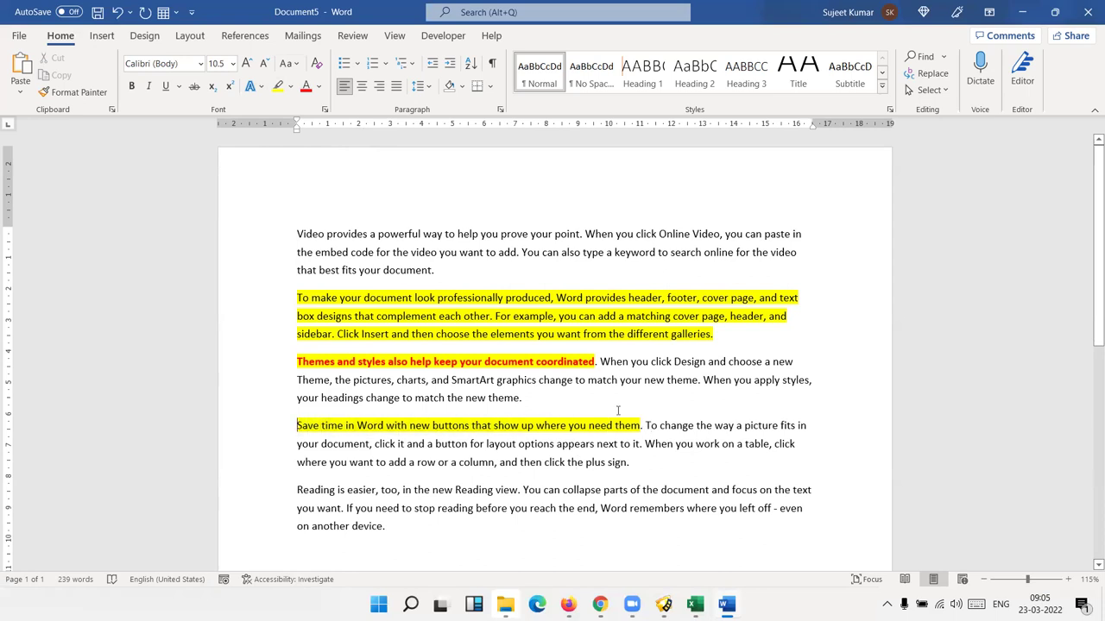
Step: Change the Save time sentence's font color to red
drag(296, 425, 640, 425)
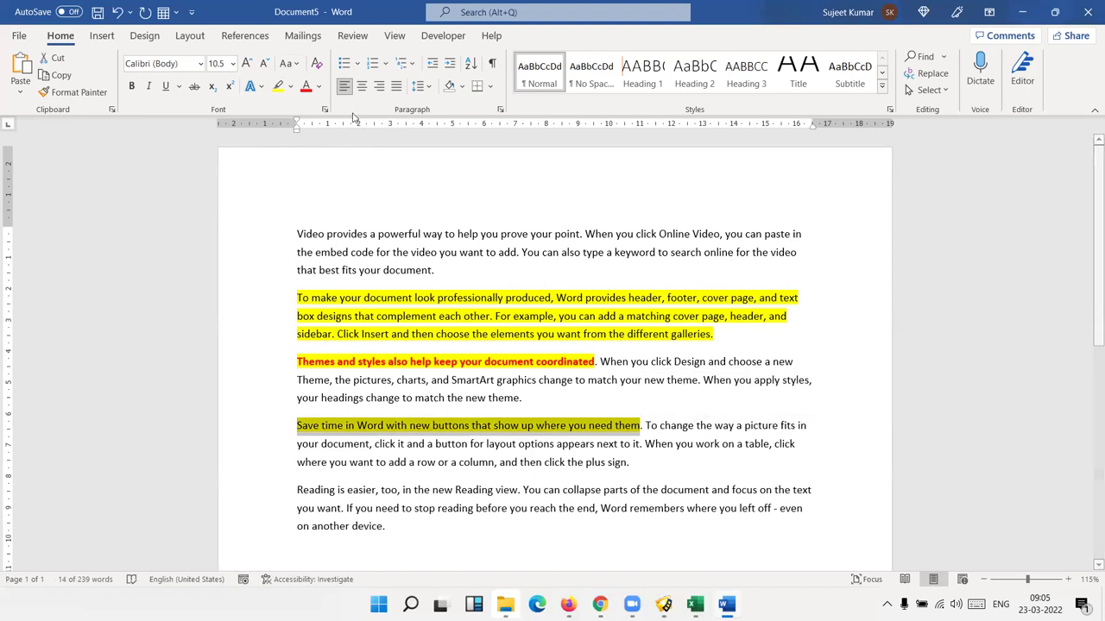
click(308, 93)
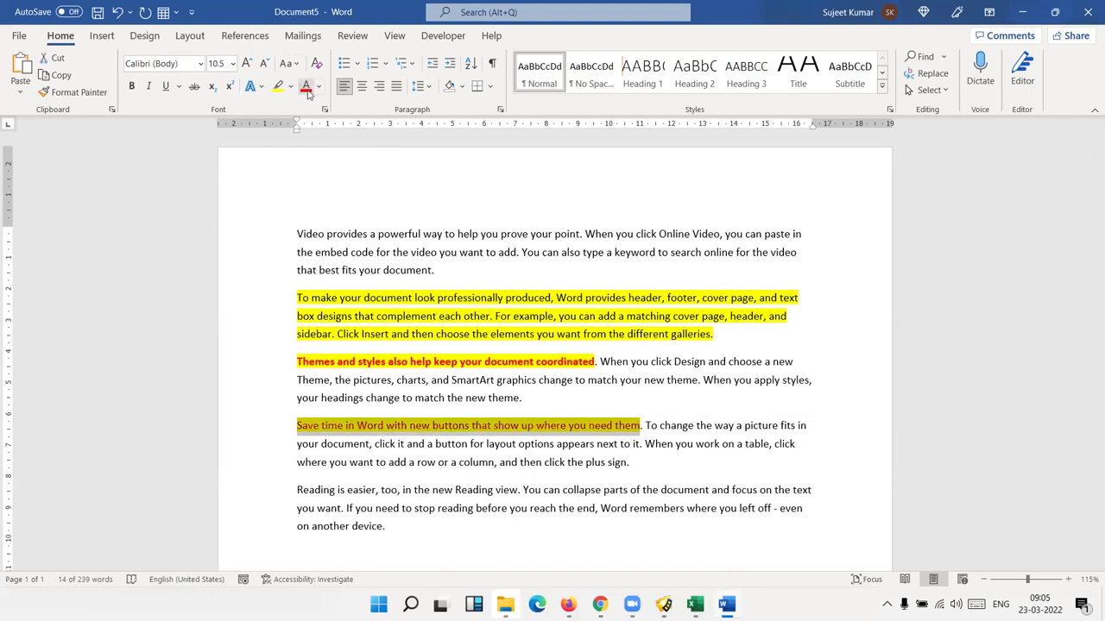
click(381, 444)
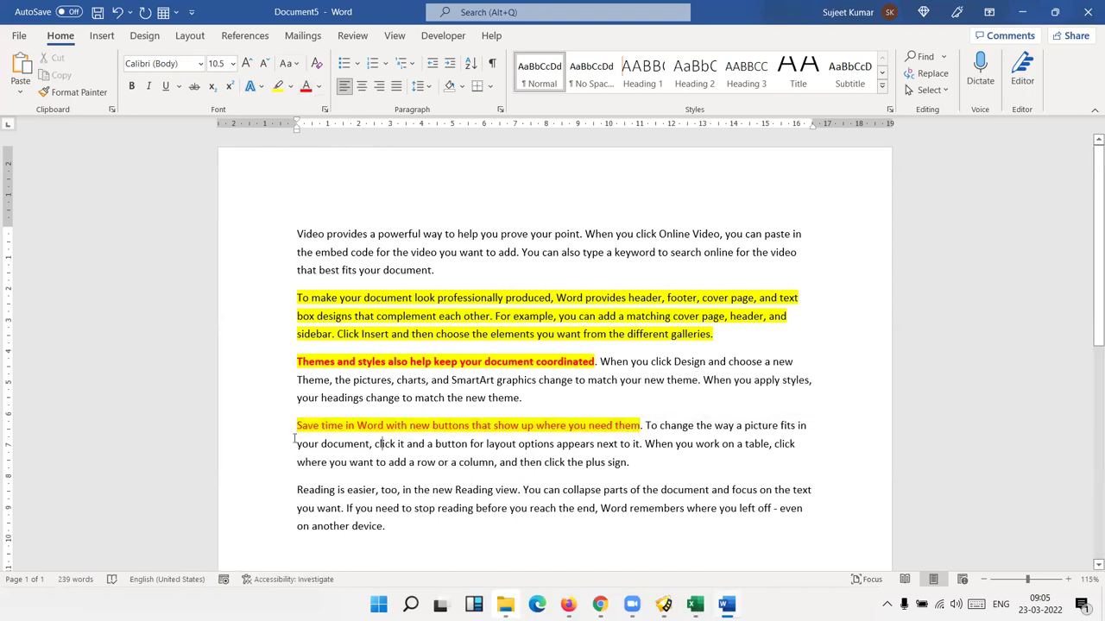
drag(297, 361, 483, 362)
click(400, 397)
Step: Format-paint the Themes word's style onto the last paragraph's opening through 'collapse parts'
drag(296, 361, 335, 362)
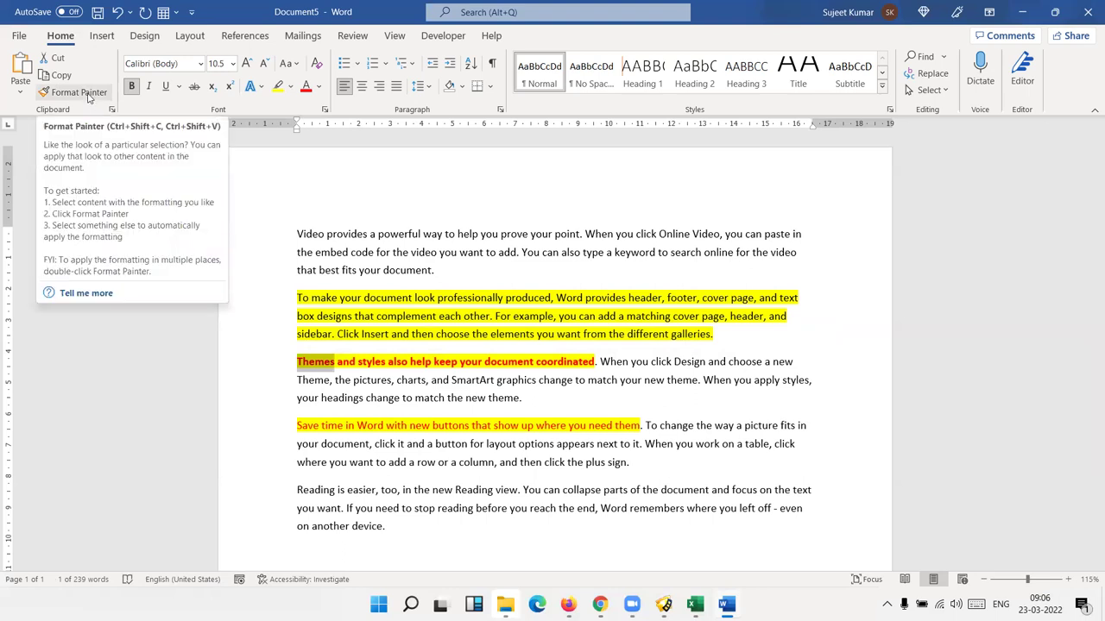
click(89, 97)
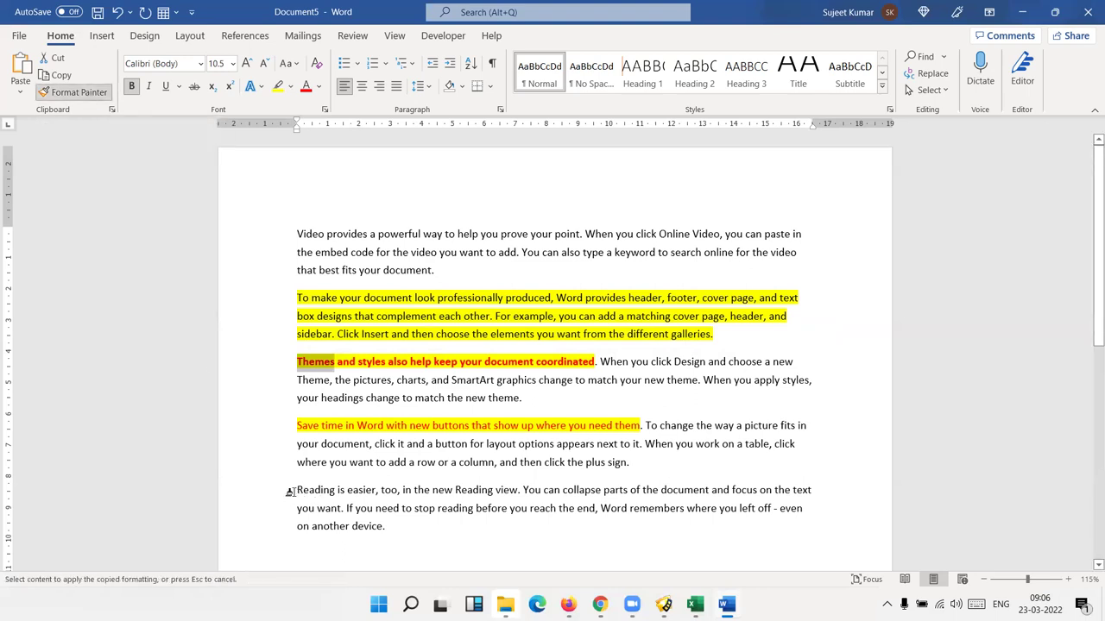
drag(292, 490, 499, 491)
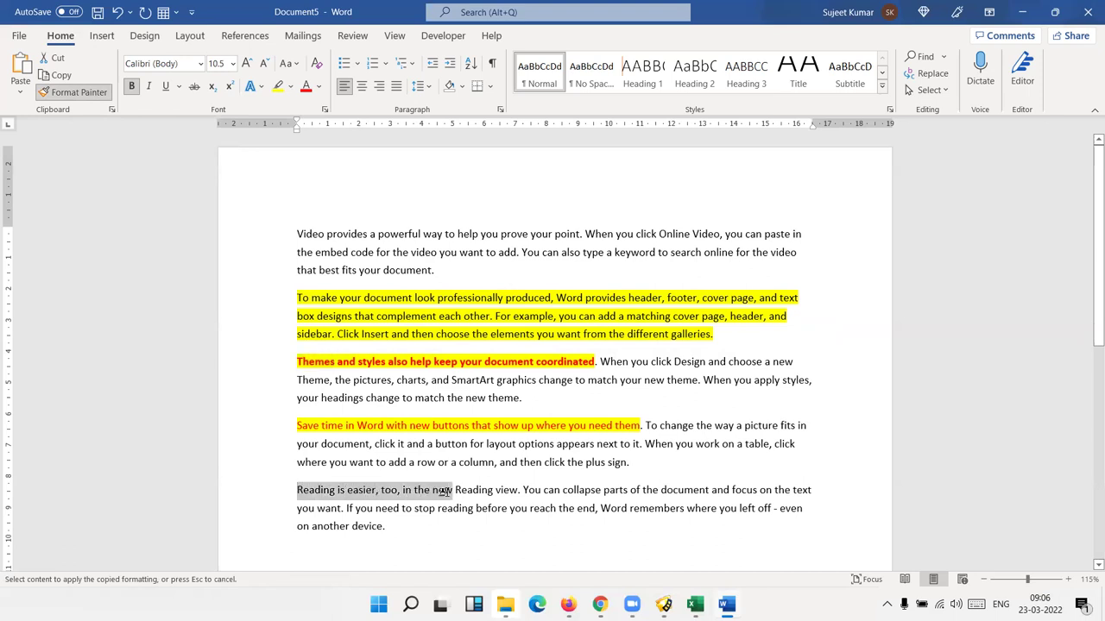
drag(498, 491, 635, 490)
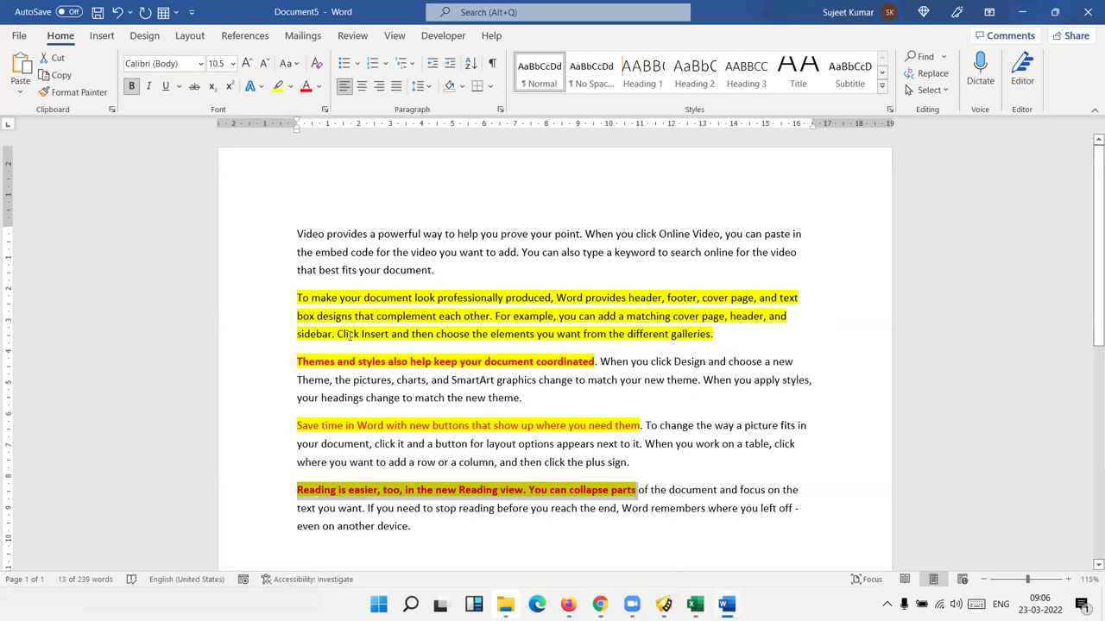
click(342, 361)
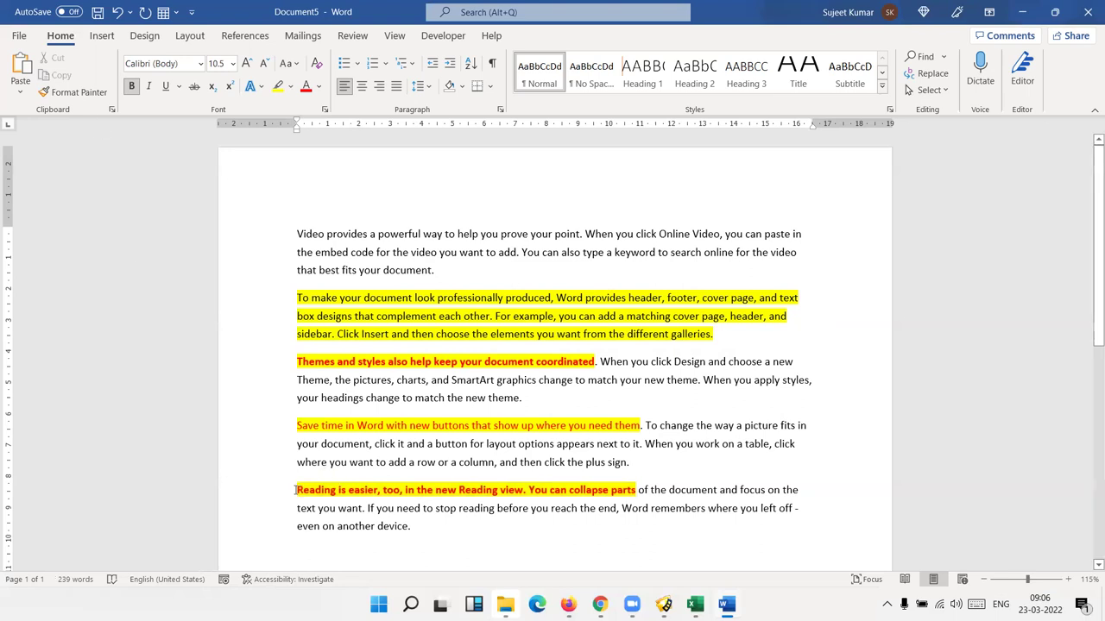
scroll(297, 490, down, 3)
Step: Add a new line after the last paragraph and generate more sample text with =ransd()
click(427, 406)
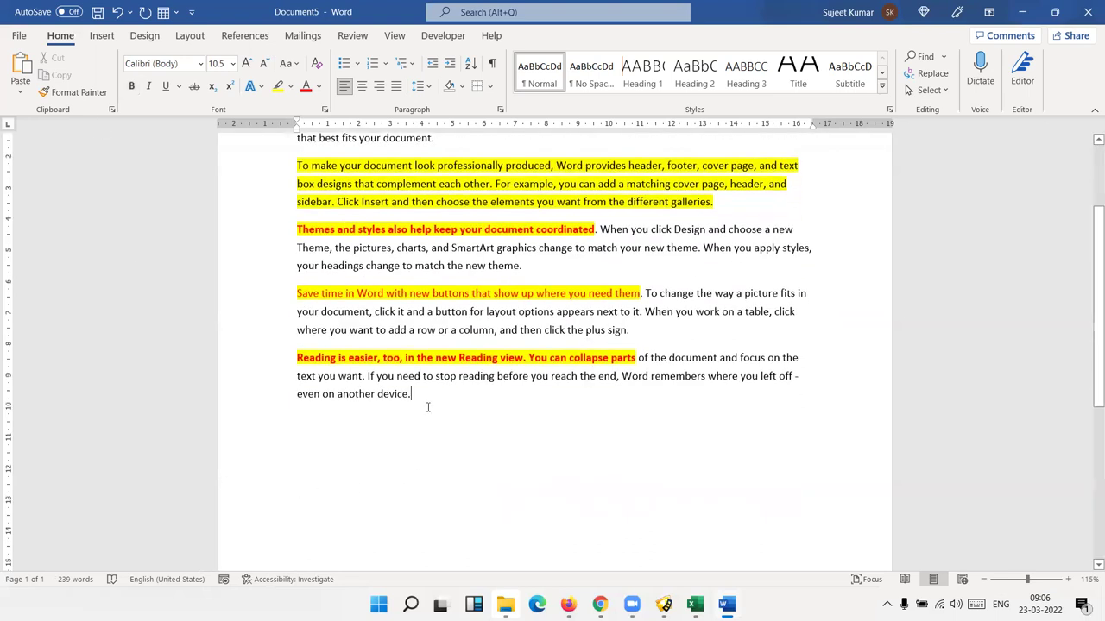
key(Return)
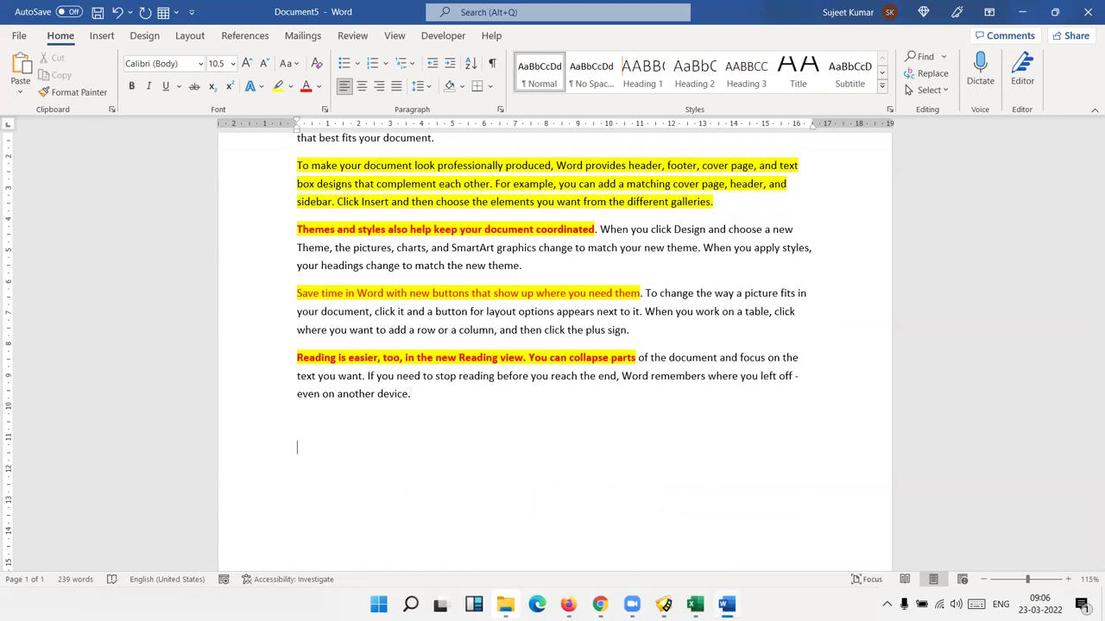
text(=rans)
text(d())
key(Return)
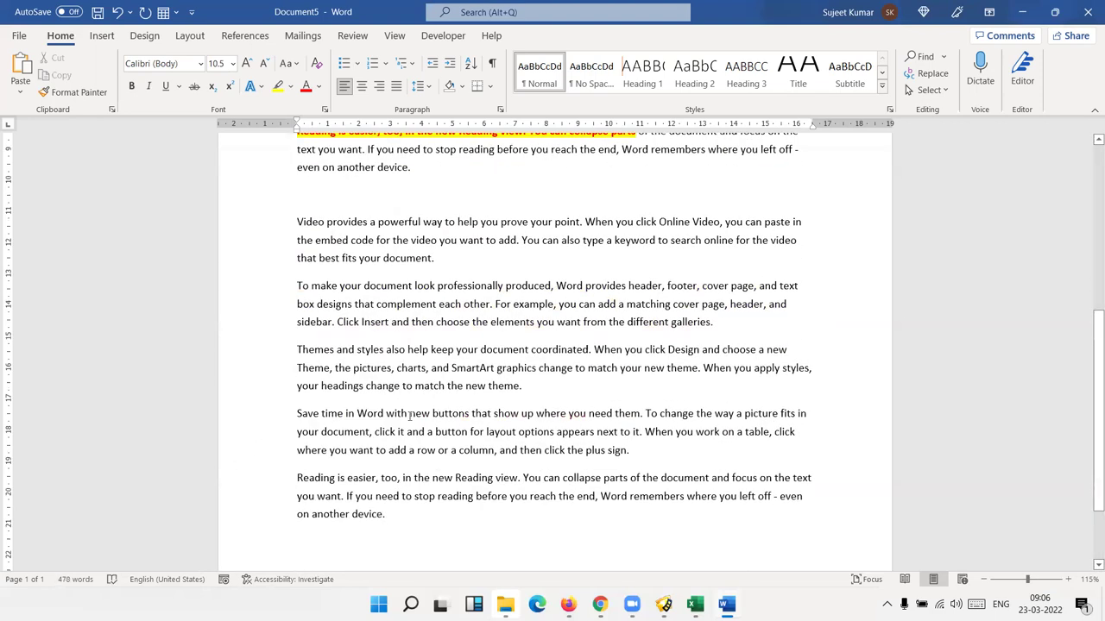
scroll(323, 226, up, 3)
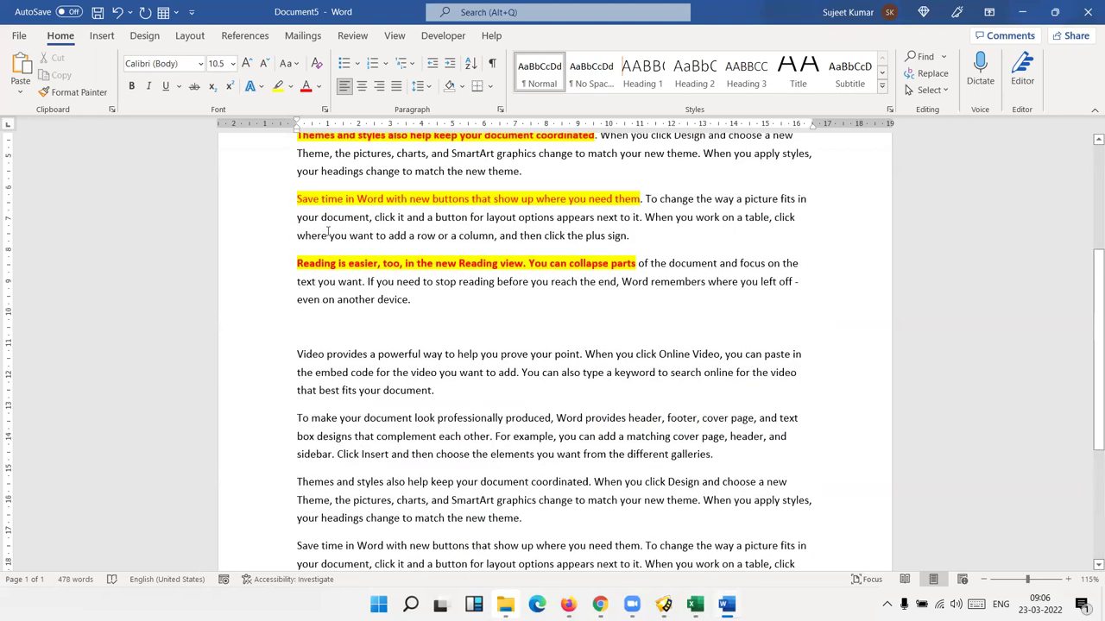
scroll(302, 256, up, 3)
Step: Format-paint the Themes formatting onto the word 'Video'
drag(298, 266, 335, 268)
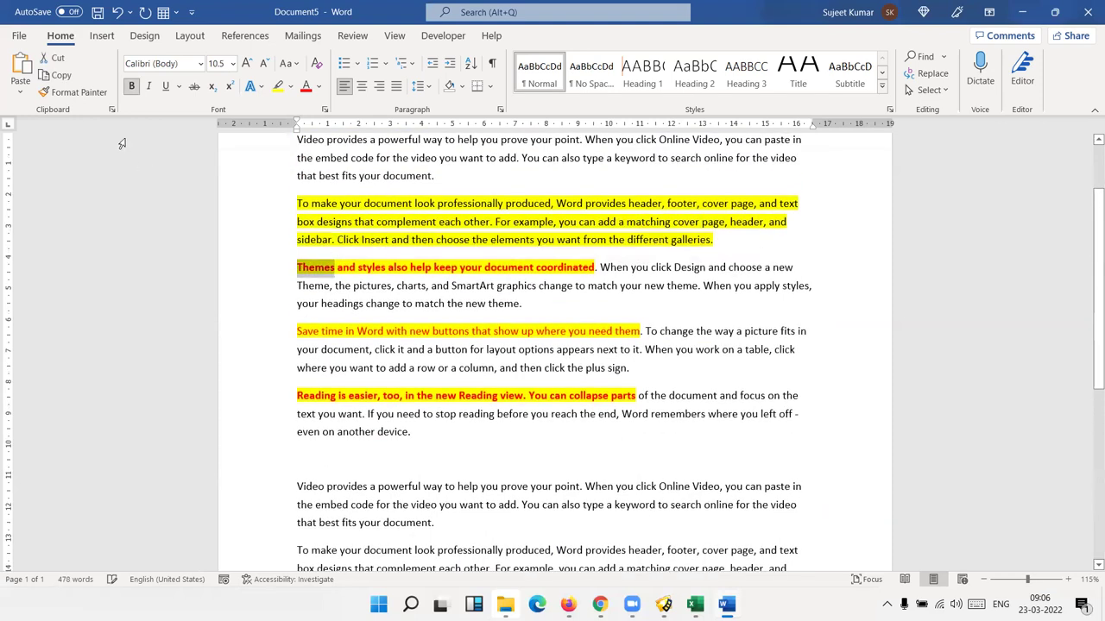
click(73, 92)
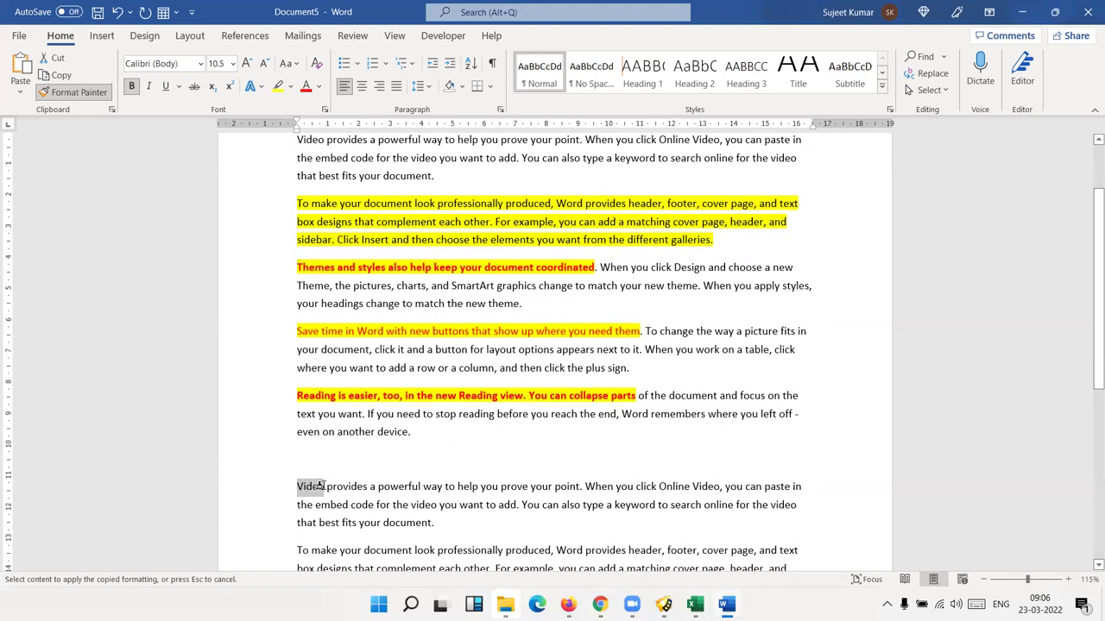
drag(293, 485, 325, 487)
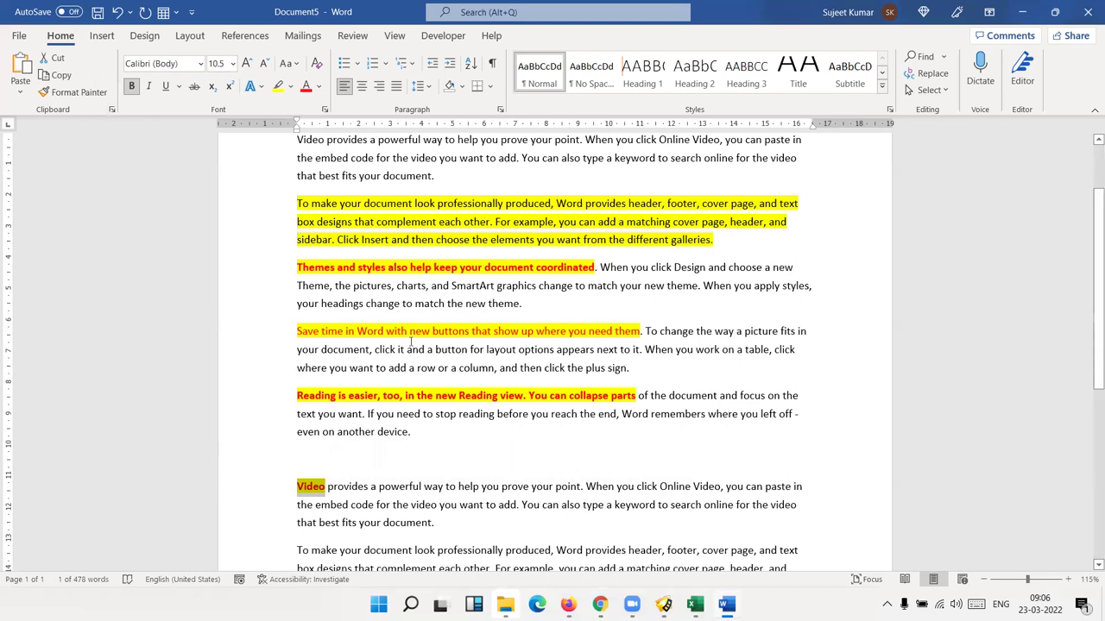
click(417, 447)
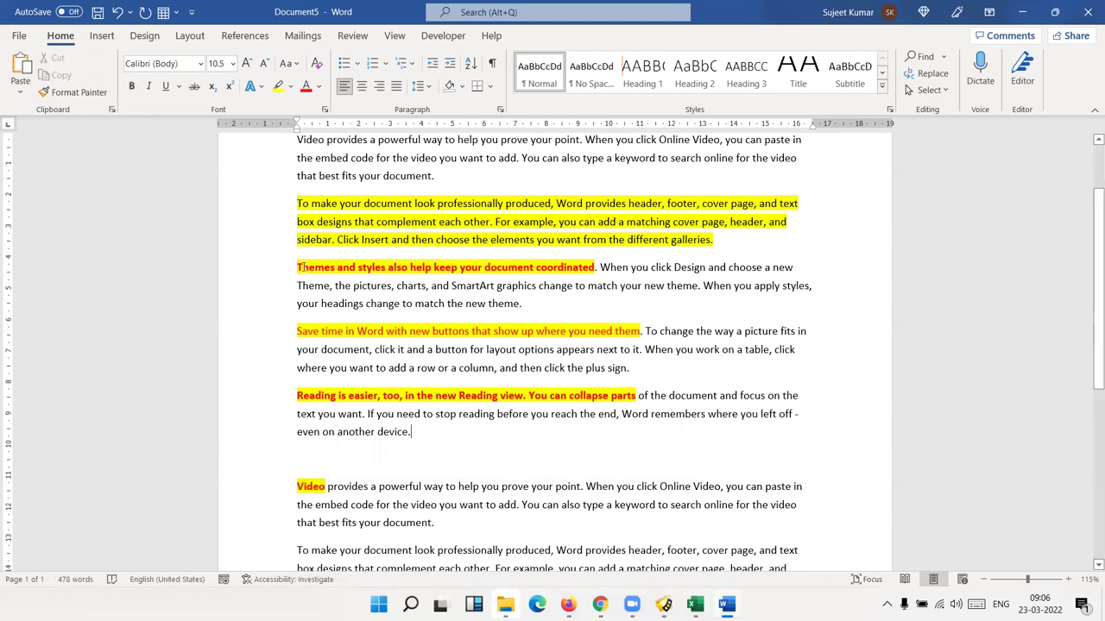
Step: Format-paint the Themes formatting onto 'To make your', 'choose' and 'to stop', then turn painting off
drag(298, 266, 337, 268)
click(93, 93)
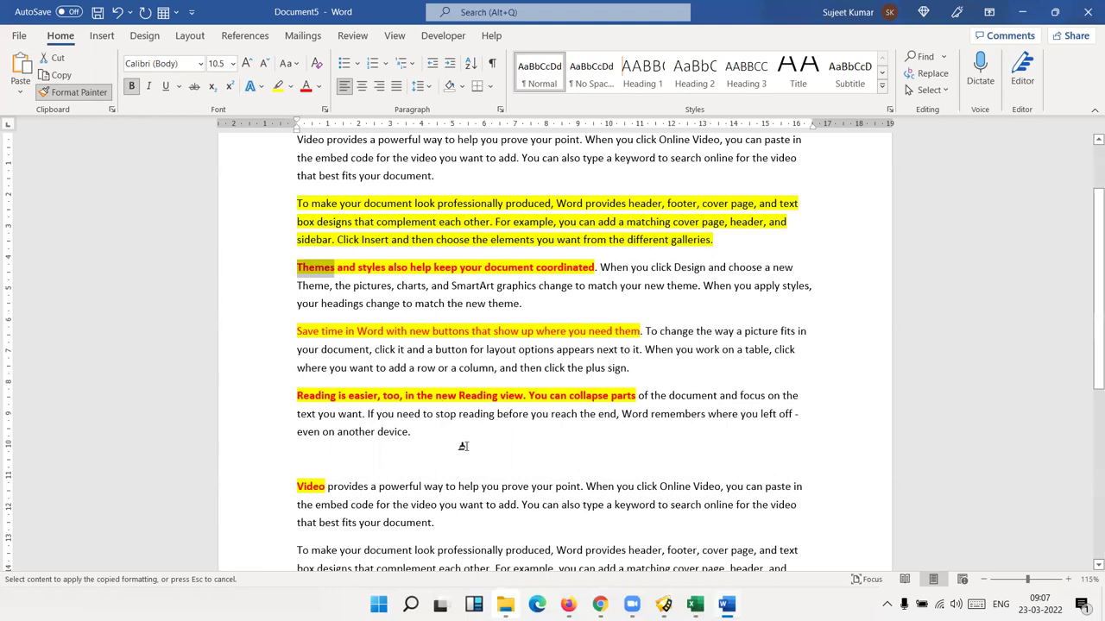
scroll(457, 452, down, 3)
drag(297, 418, 363, 419)
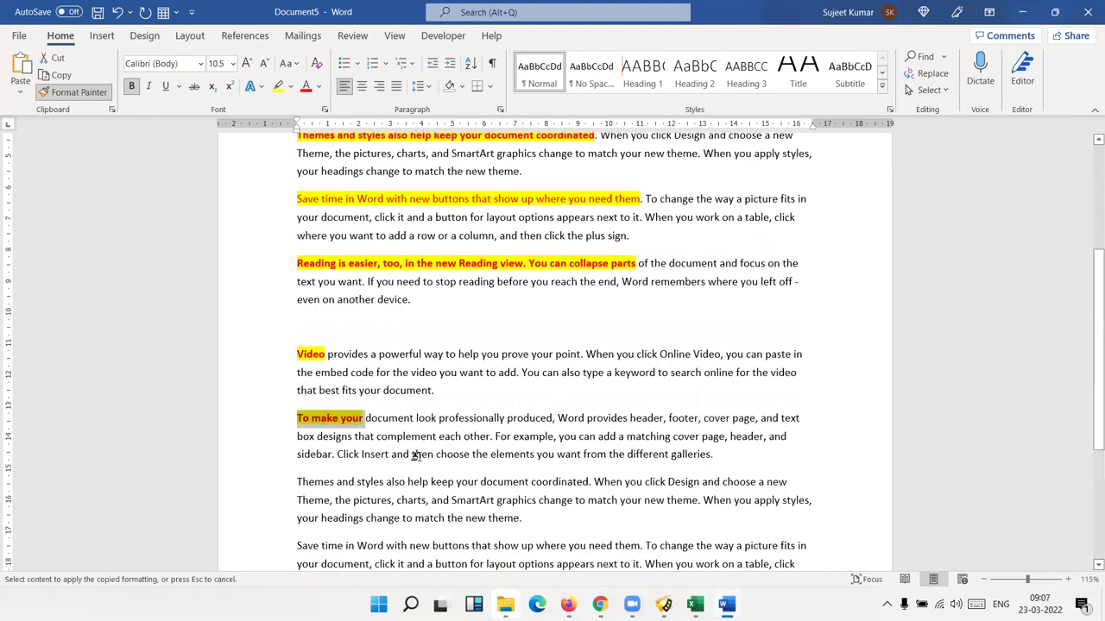
mouse_move(436, 455)
mouse_down()
mouse_move(469, 454)
mouse_move(467, 431)
mouse_up()
scroll(414, 436, down, 3)
scroll(470, 428, down, 2)
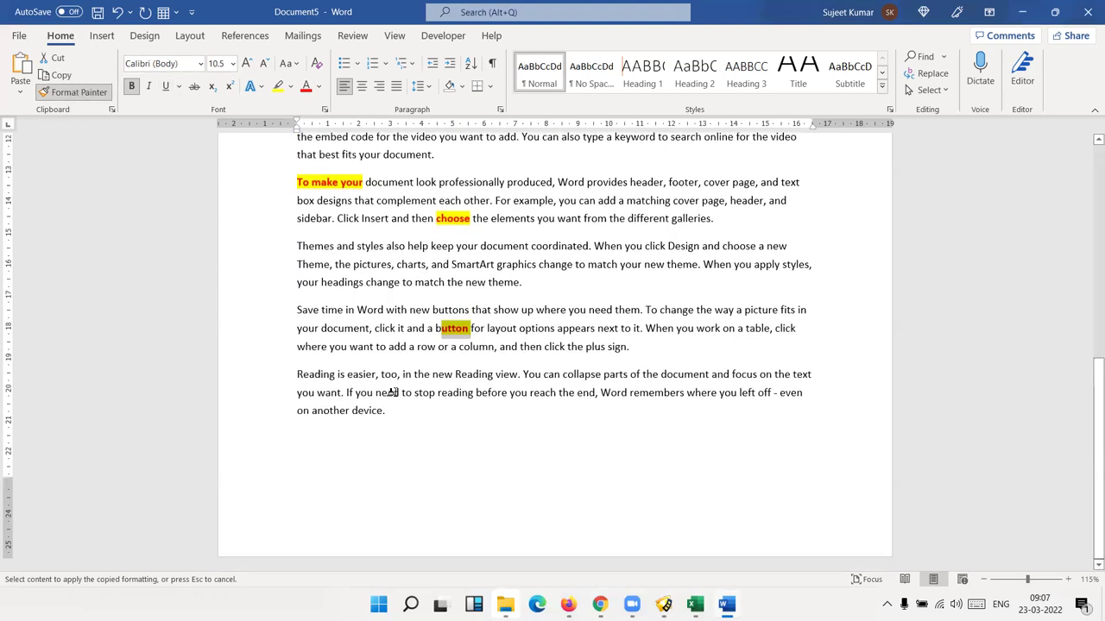
drag(402, 394, 437, 393)
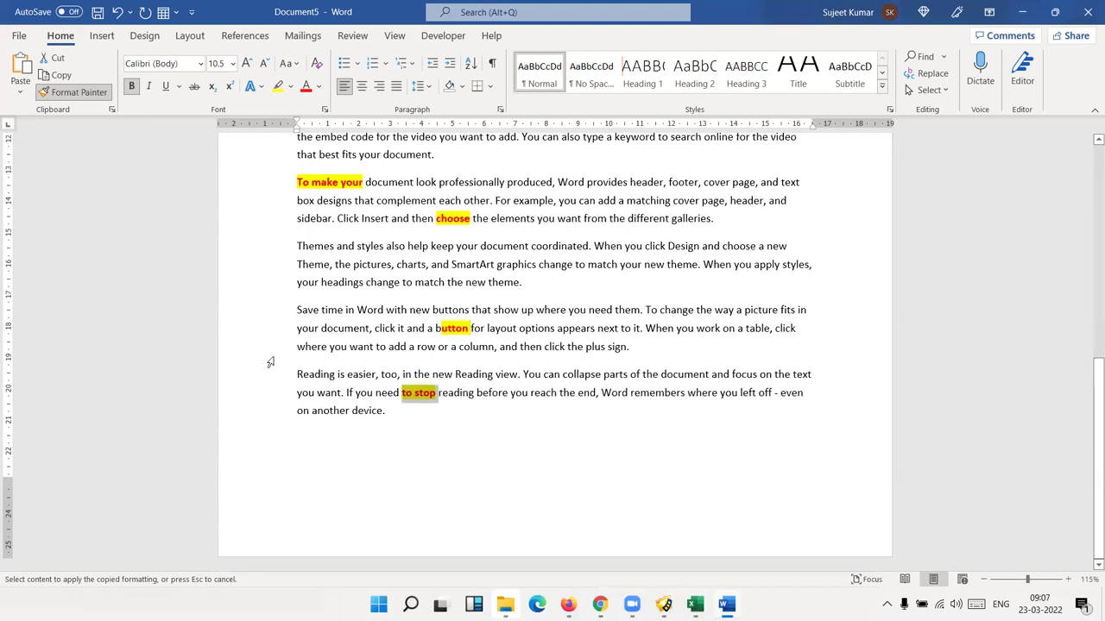
click(80, 97)
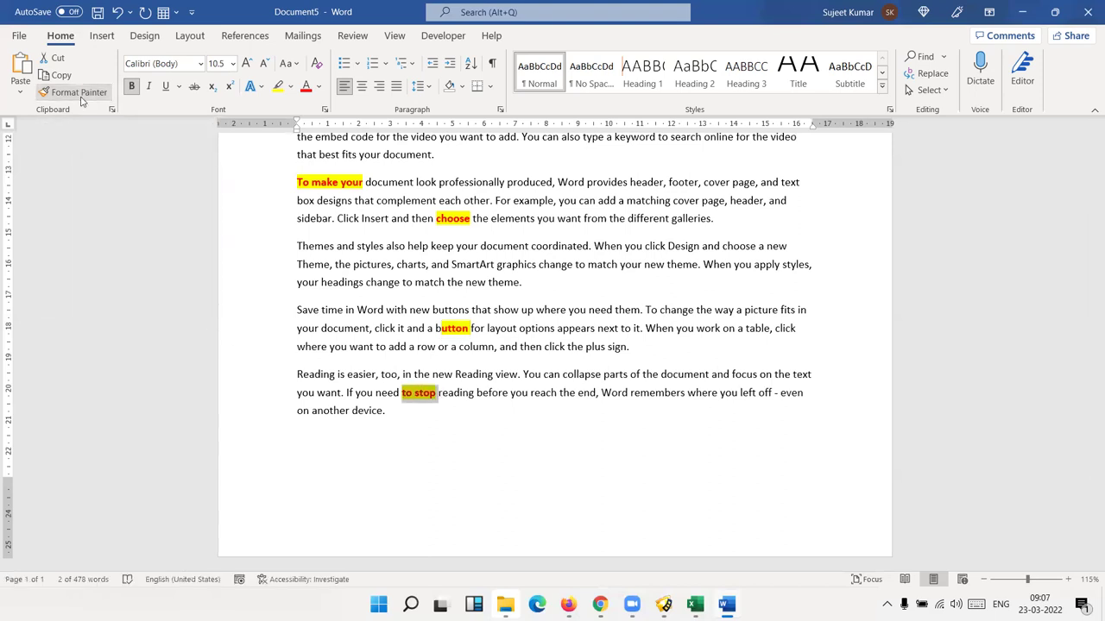
click(346, 231)
Step: Select all the document text and delete it, leaving a blank page
scroll(346, 231, up, 2)
scroll(348, 231, up, 3)
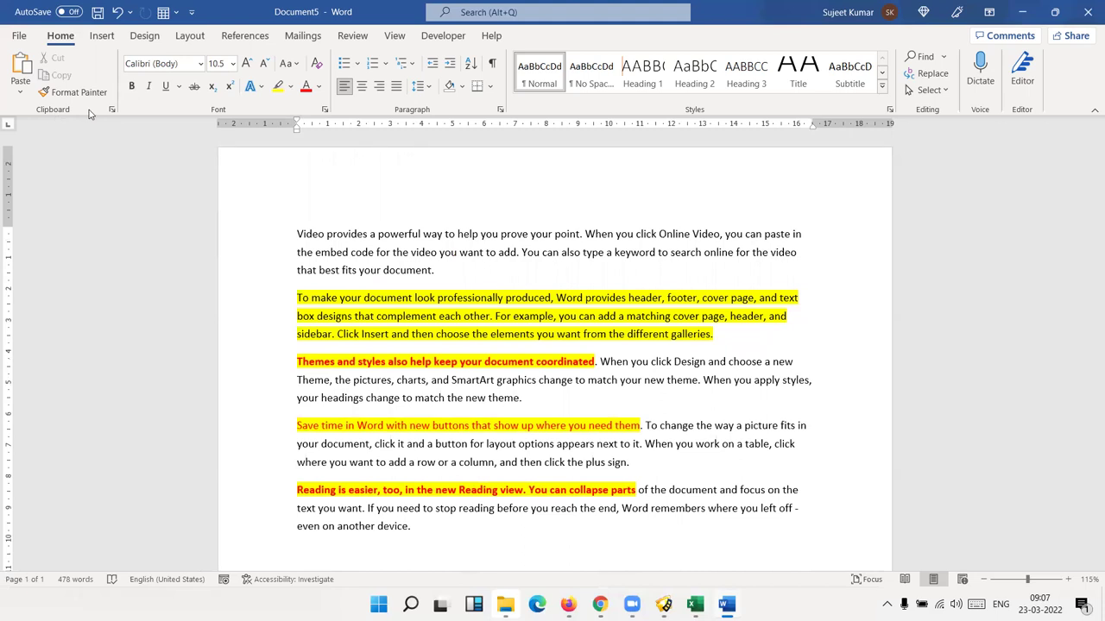
click(281, 253)
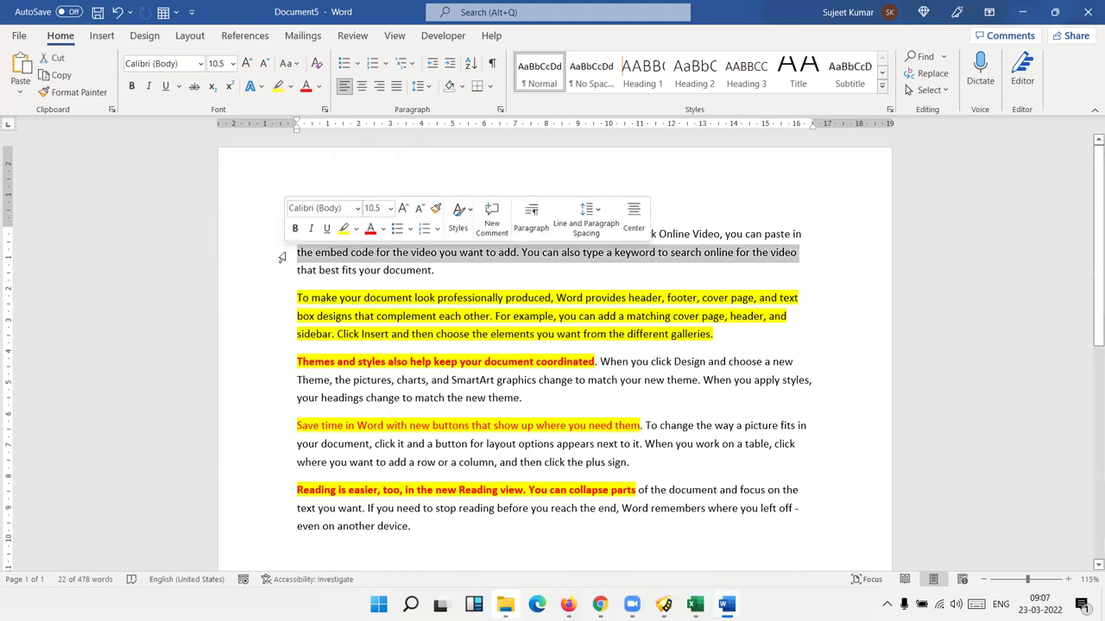
triple_click(281, 257)
key(Delete)
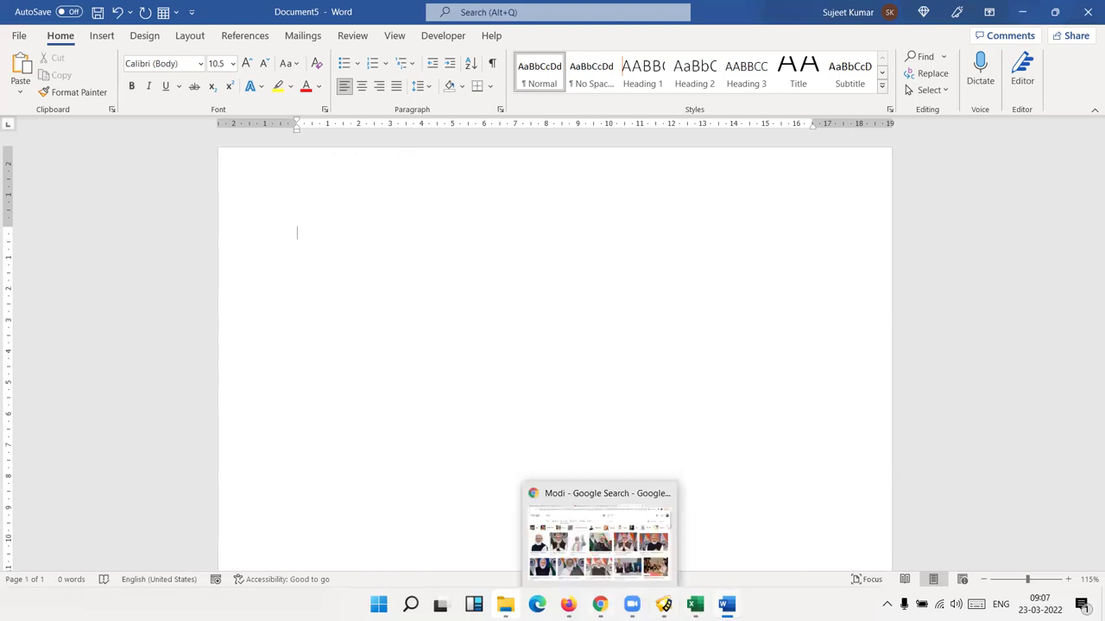
Step: Copy the 'Lookup/Ref Functions' heading from the Chrome VBA functions page into Word
click(599, 535)
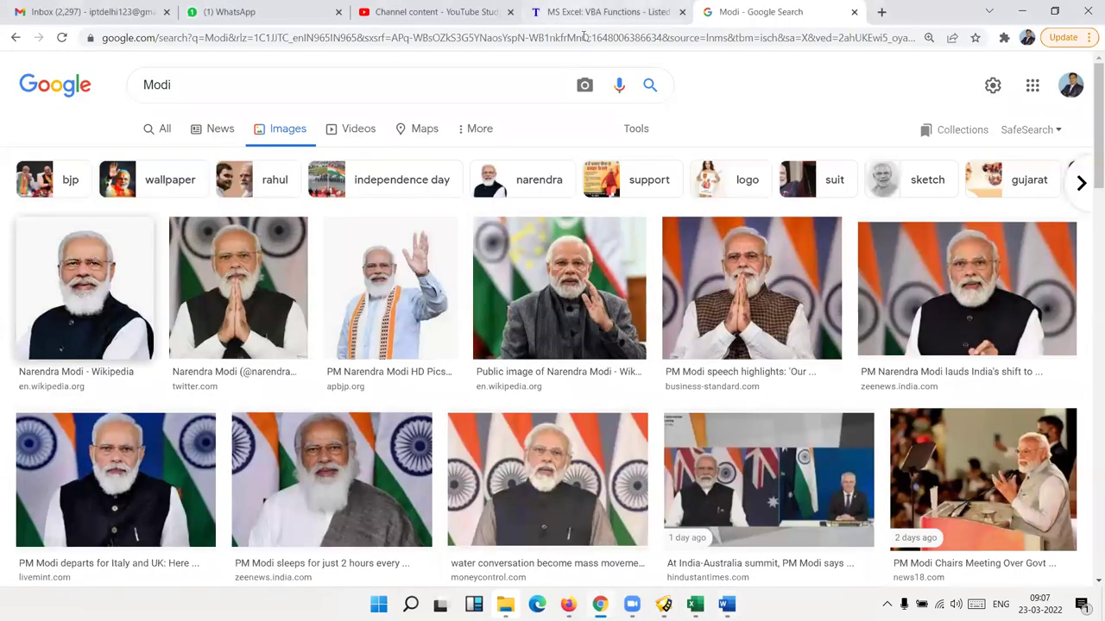
click(604, 12)
scroll(323, 387, down, 3)
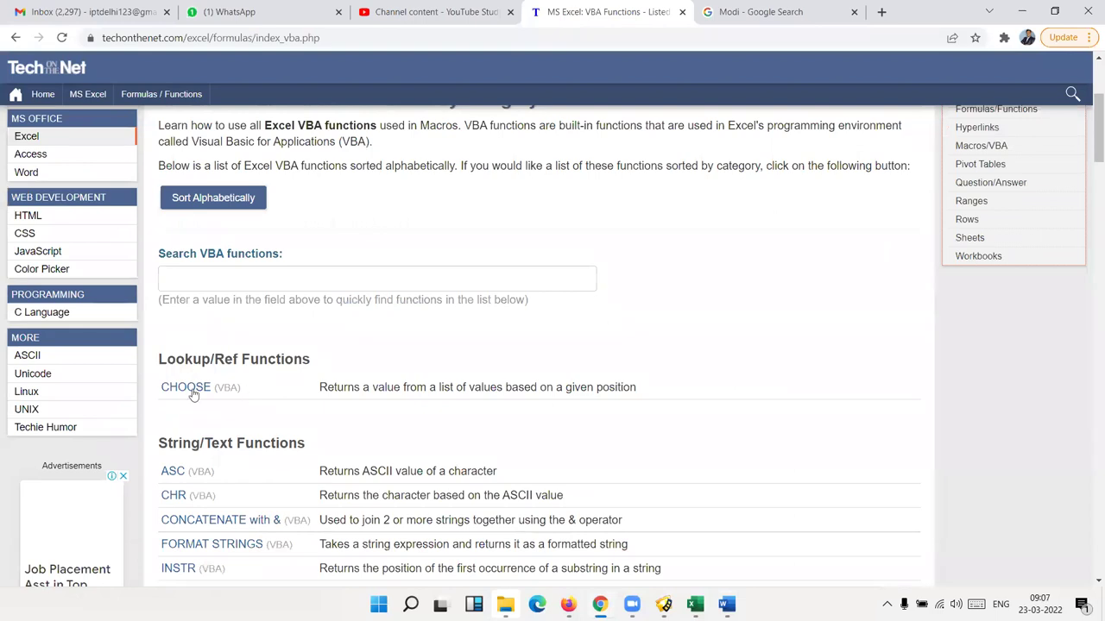
scroll(240, 450, down, 3)
scroll(240, 449, down, 3)
scroll(240, 450, down, 3)
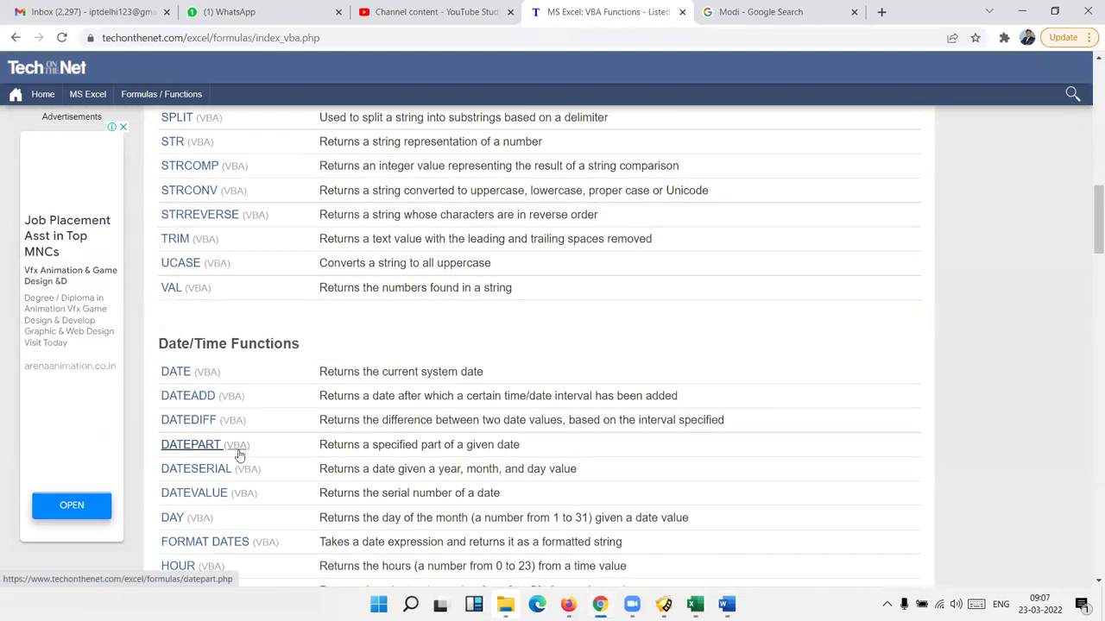
scroll(276, 447, up, 9)
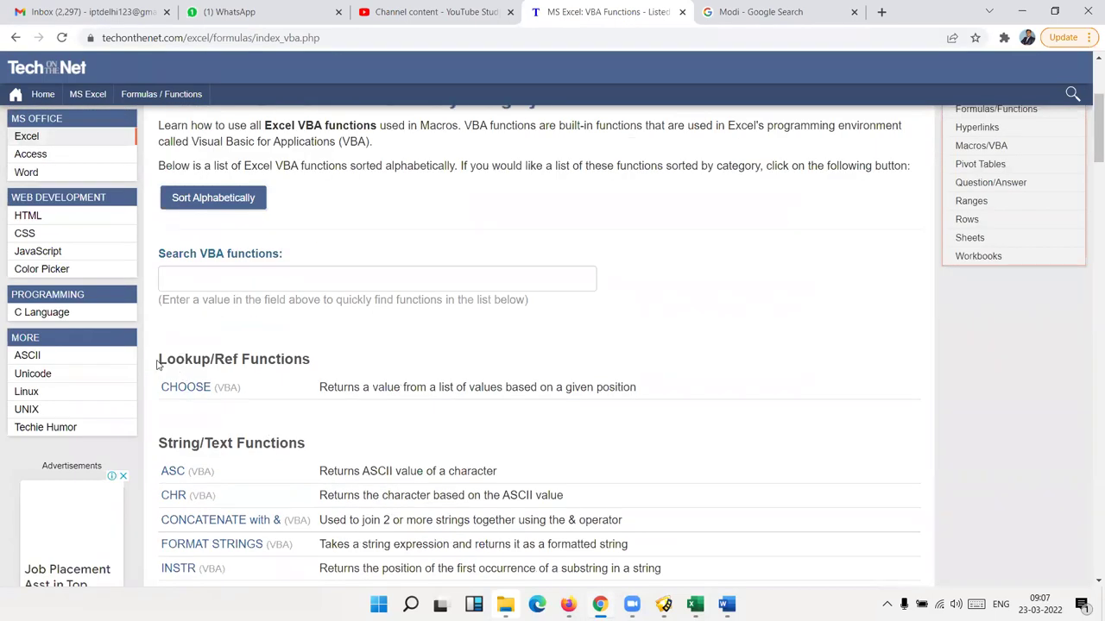
drag(159, 360, 320, 367)
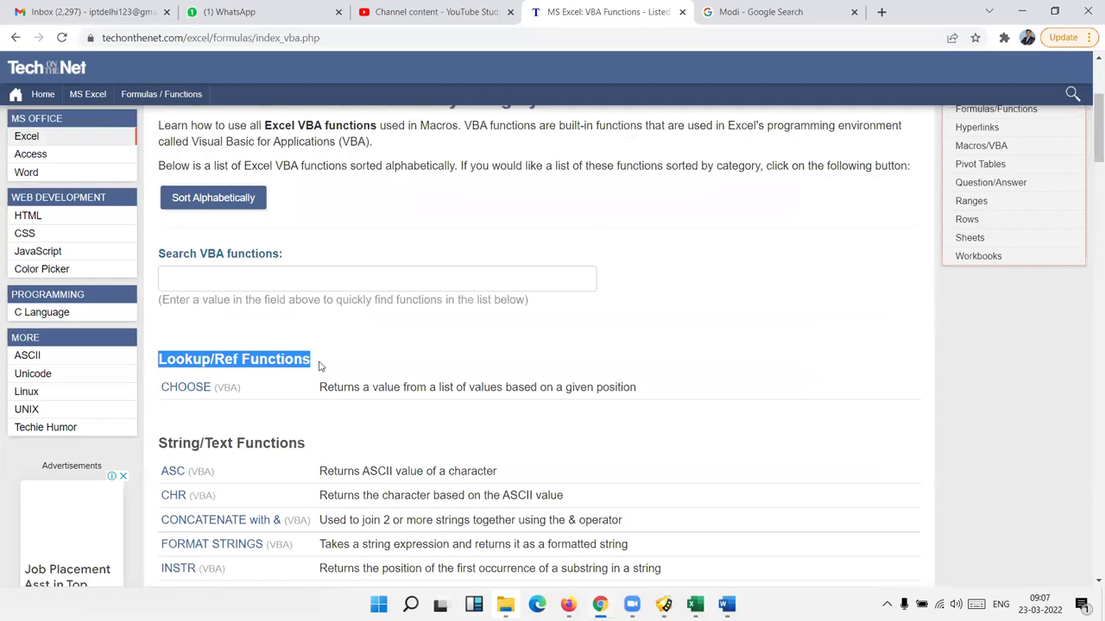
key(ctrl+c)
key(alt+Tab)
key(ctrl+v)
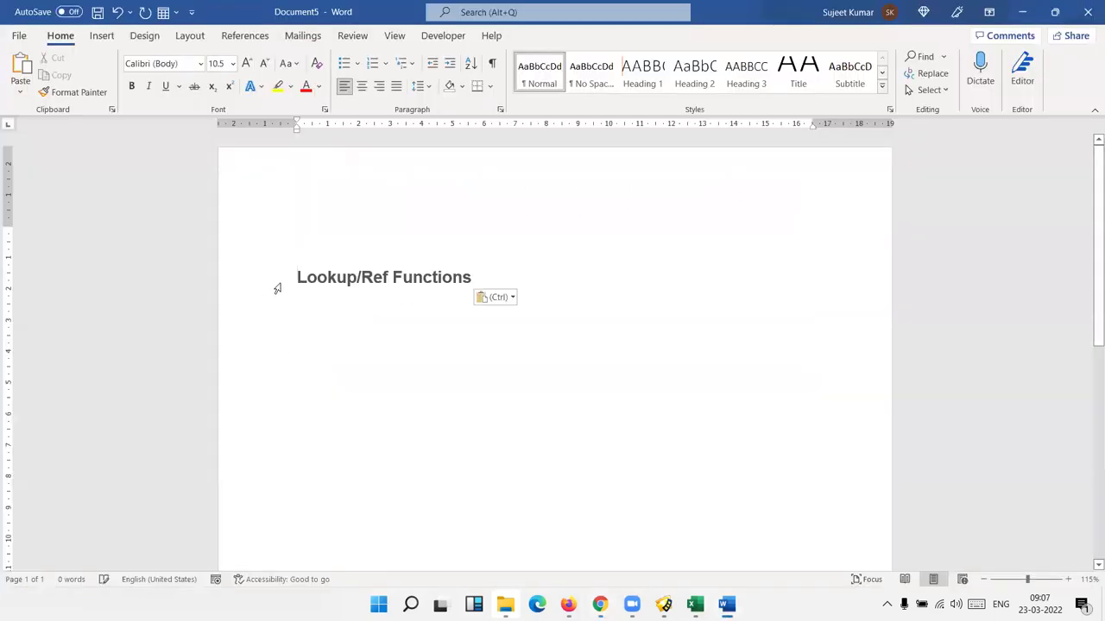
Step: Copy the 'String/Text Functions' heading from Chrome and paste it below in Word
key(alt+Tab)
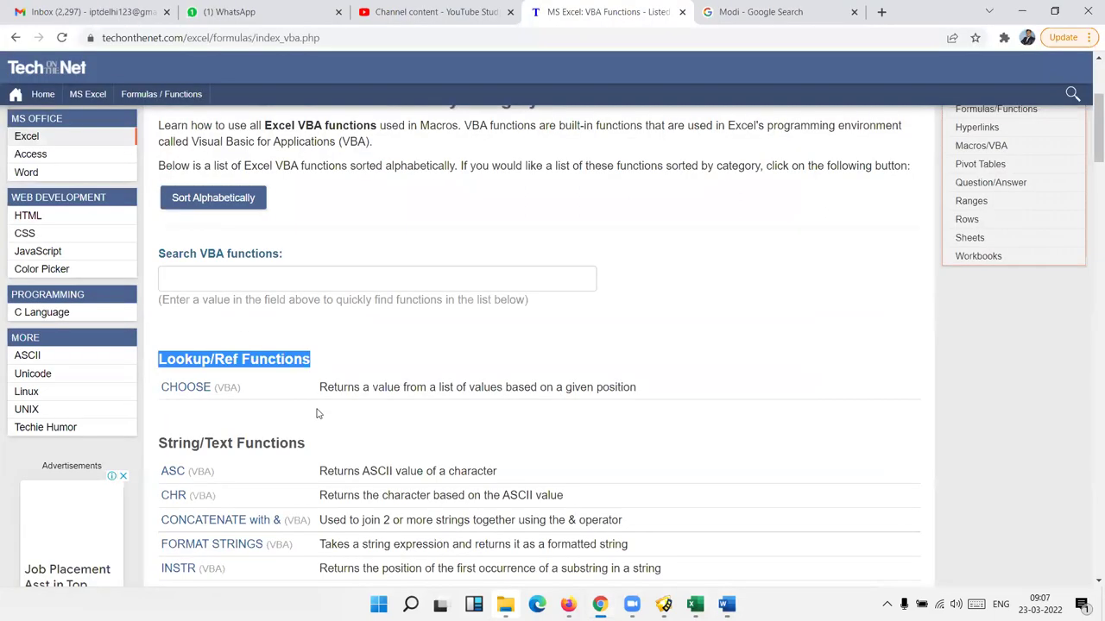
drag(159, 441, 312, 463)
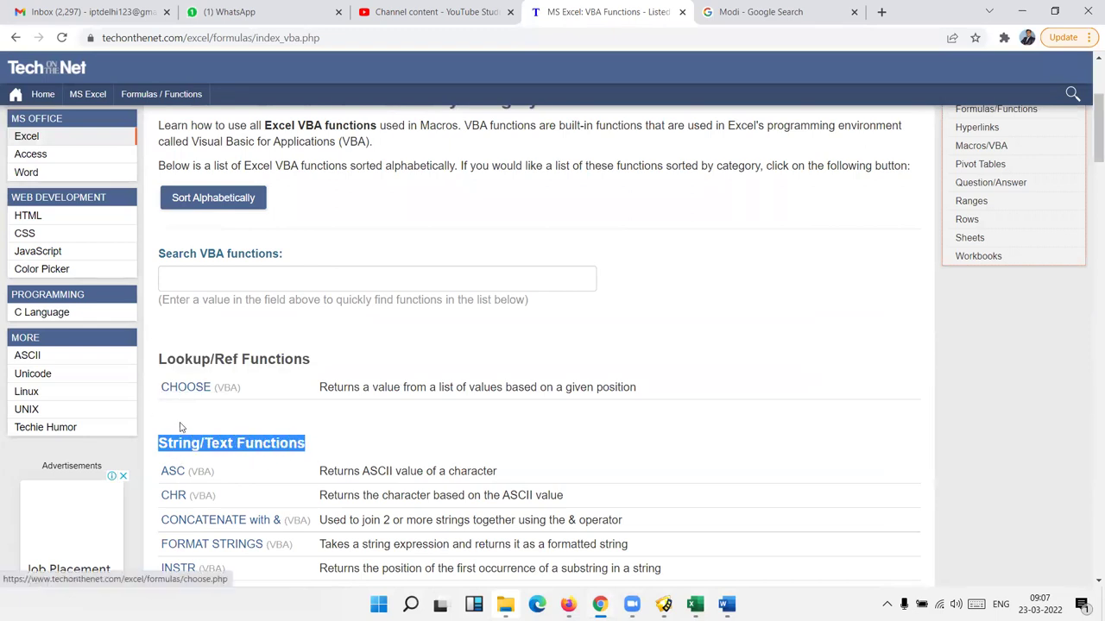
key(ctrl+c)
key(alt+Tab)
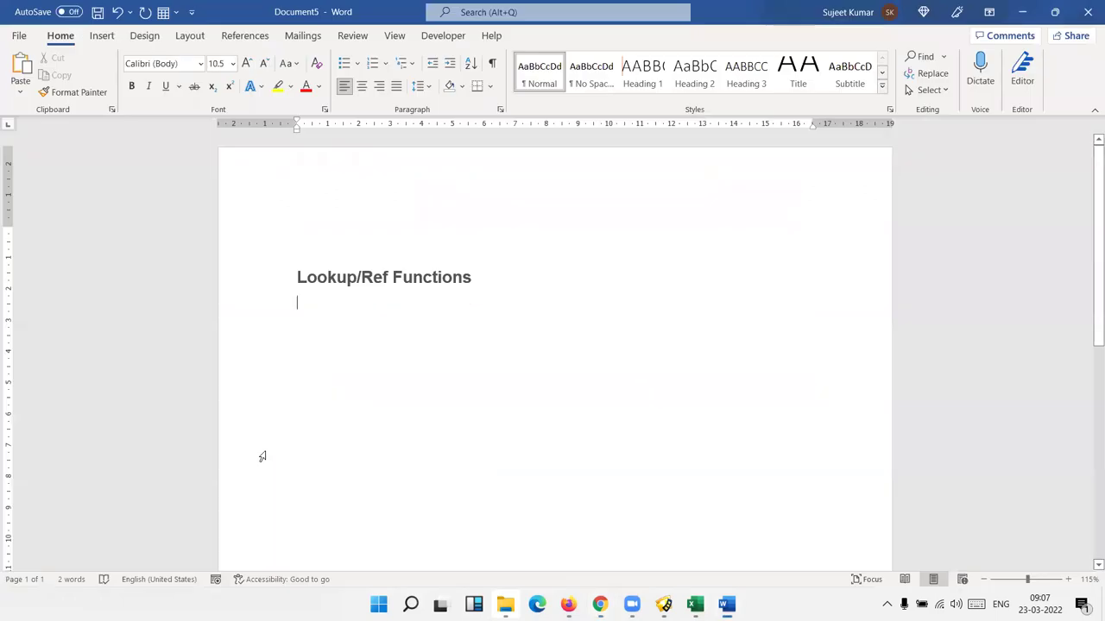
key(ctrl+v)
key(alt+Tab)
scroll(272, 415, down, 3)
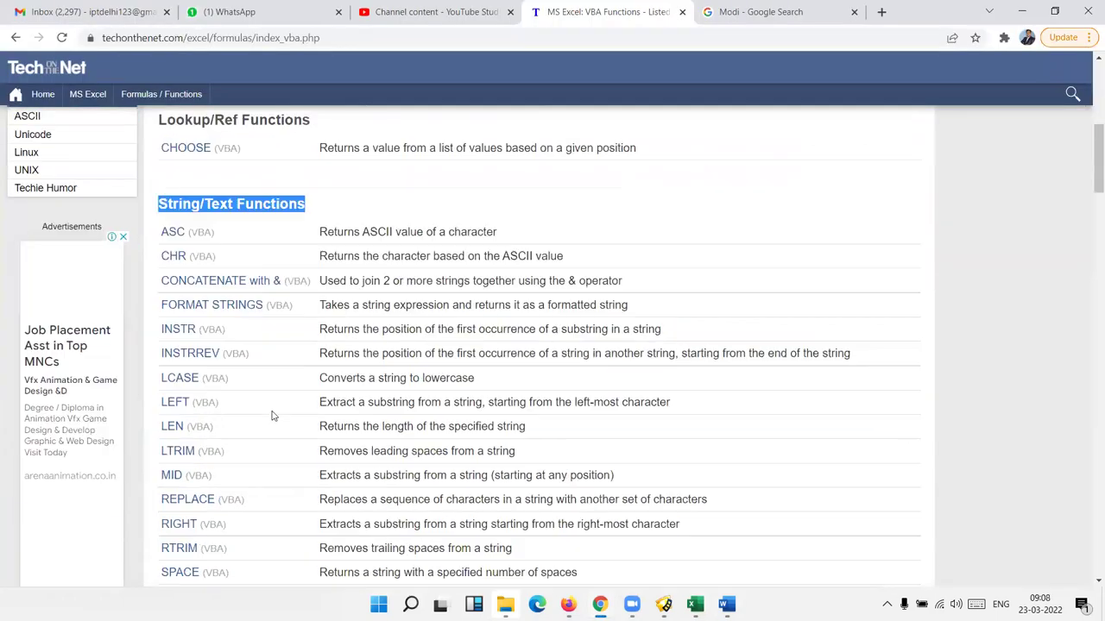
scroll(251, 380, down, 2)
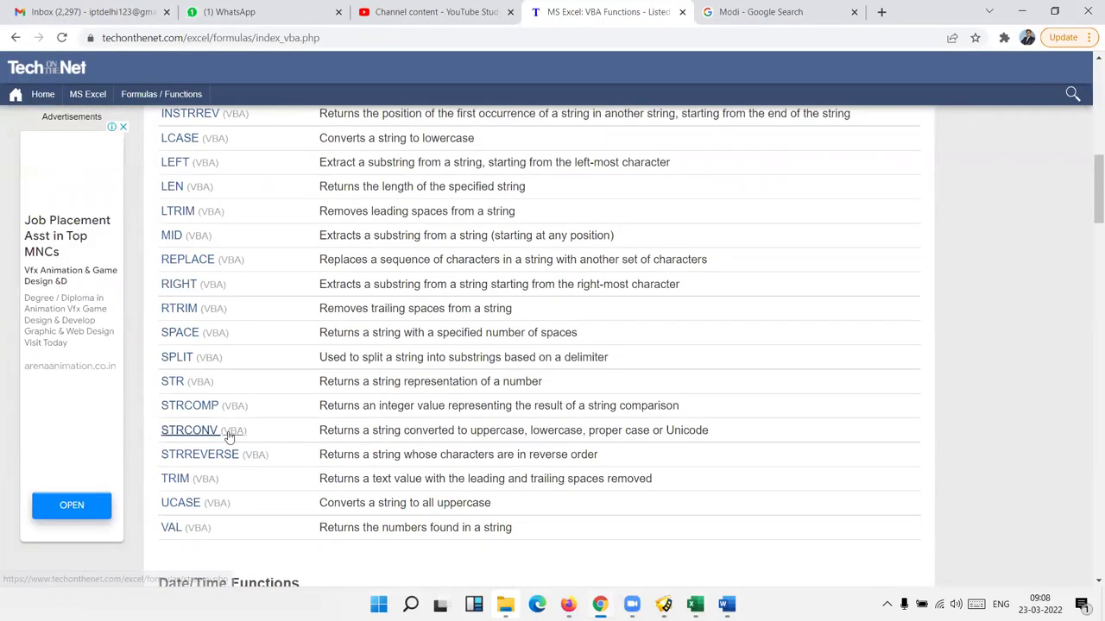
scroll(229, 430, up, 3)
scroll(229, 430, up, 1)
scroll(231, 431, down, 6)
scroll(229, 427, down, 2)
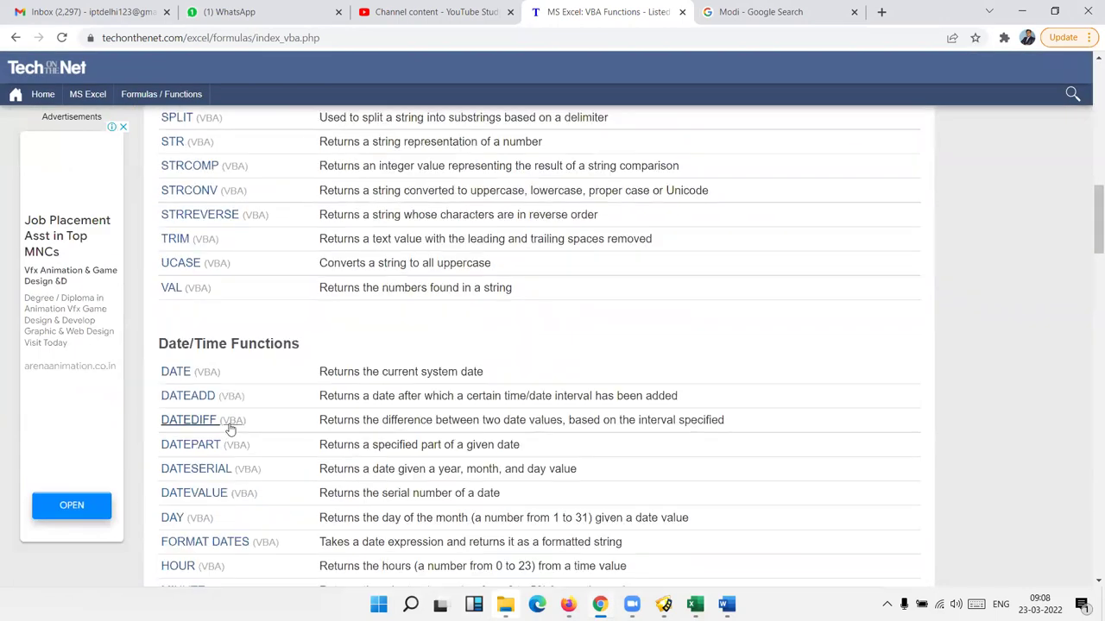
scroll(231, 423, up, 6)
key(alt+Tab)
key(ctrl+v)
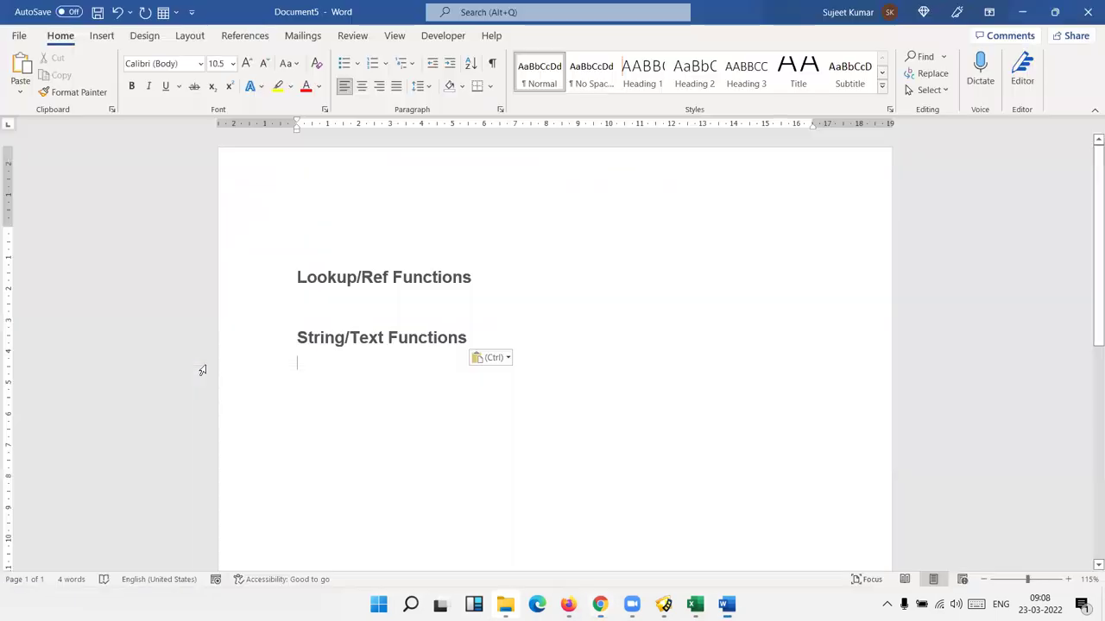
Step: Select both pasted headings in Word and delete them
key(alt+Tab)
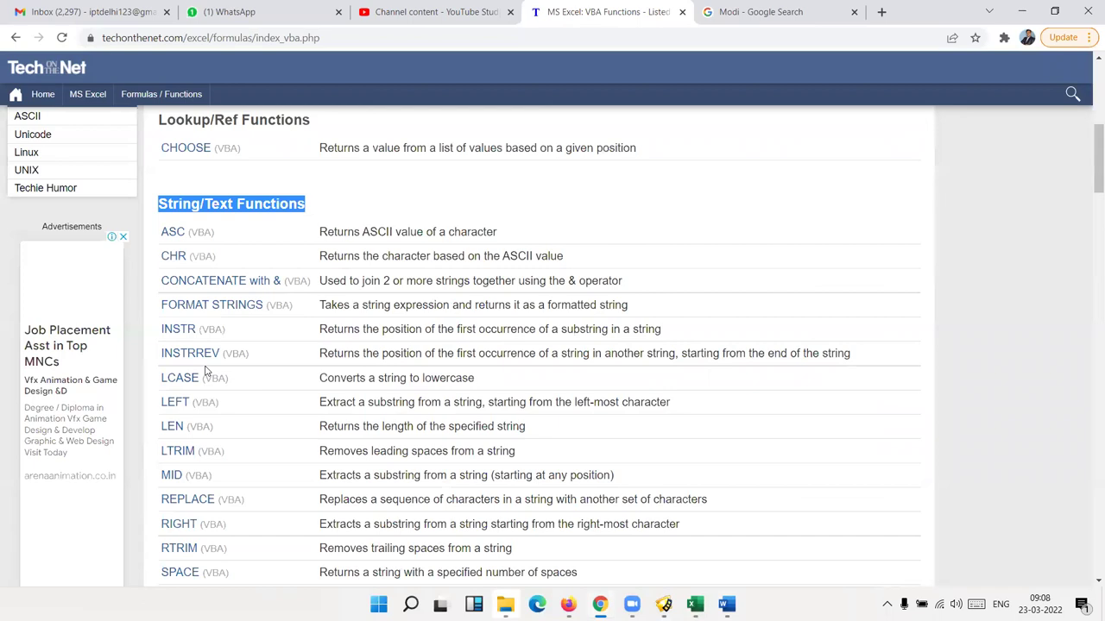
key(alt+Tab)
drag(424, 426, 305, 269)
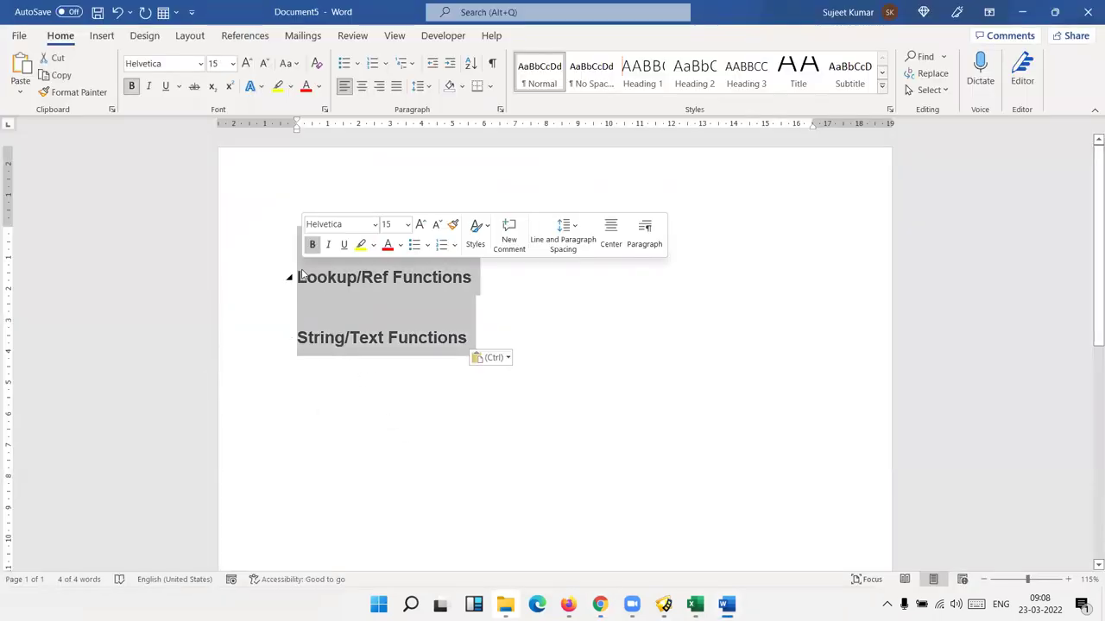
key(Delete)
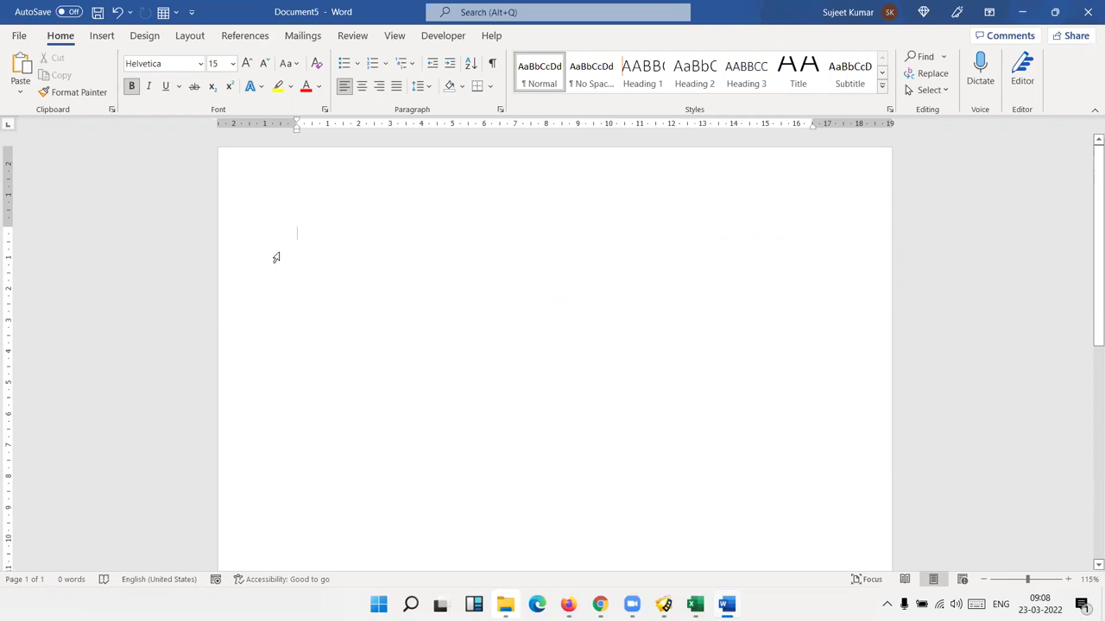
Step: Clear All items in Word's Clipboard pane, then Alt+Tab back to the TechOnTheNet page
click(112, 110)
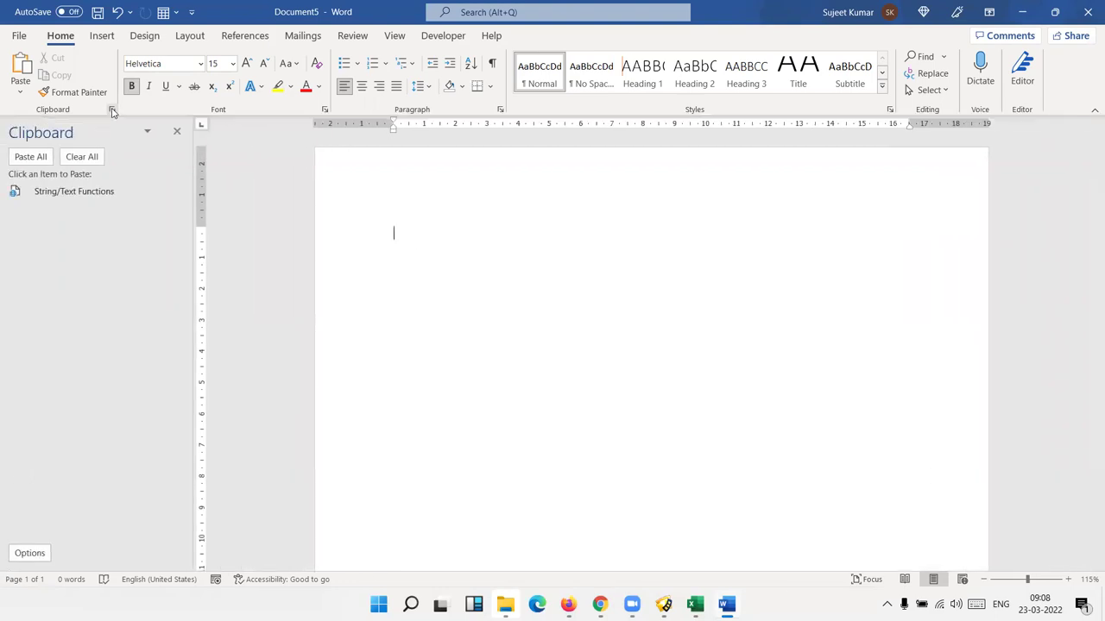
click(82, 160)
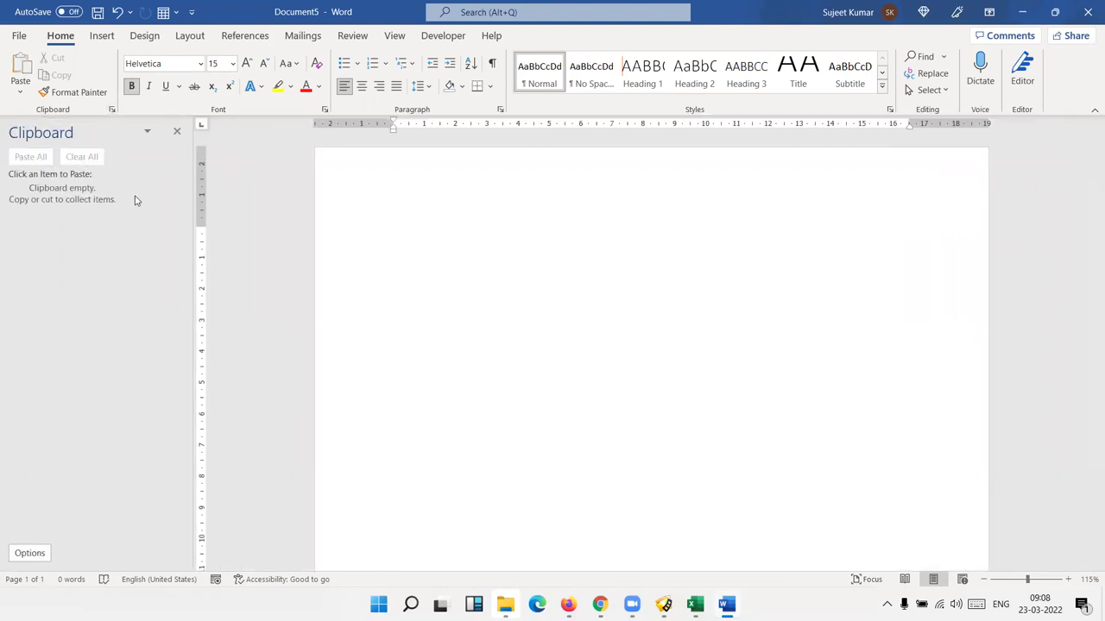
key(alt)
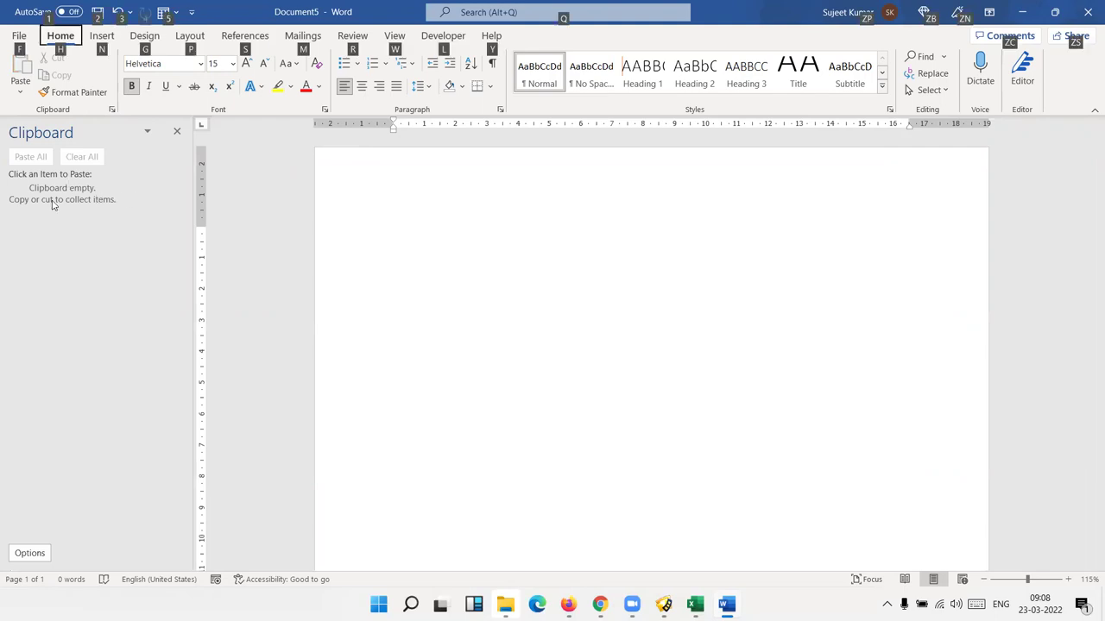
key(alt+Tab)
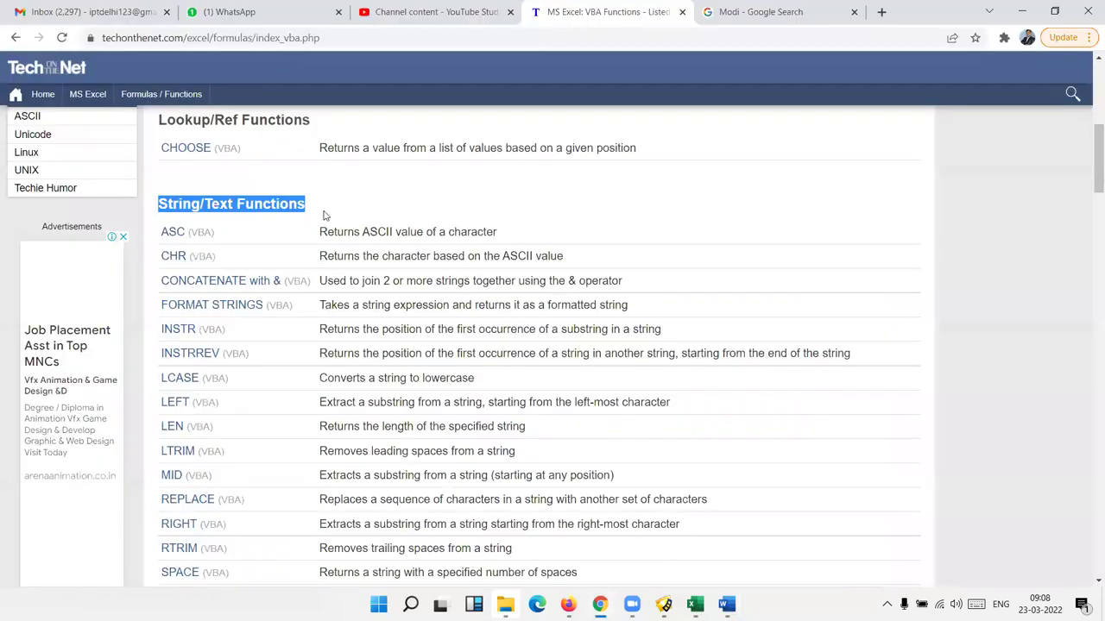
Step: Copy the Lookup/Ref, String/Text, Date/Time and Math/Trig Functions headings one by one
triple_click(199, 358)
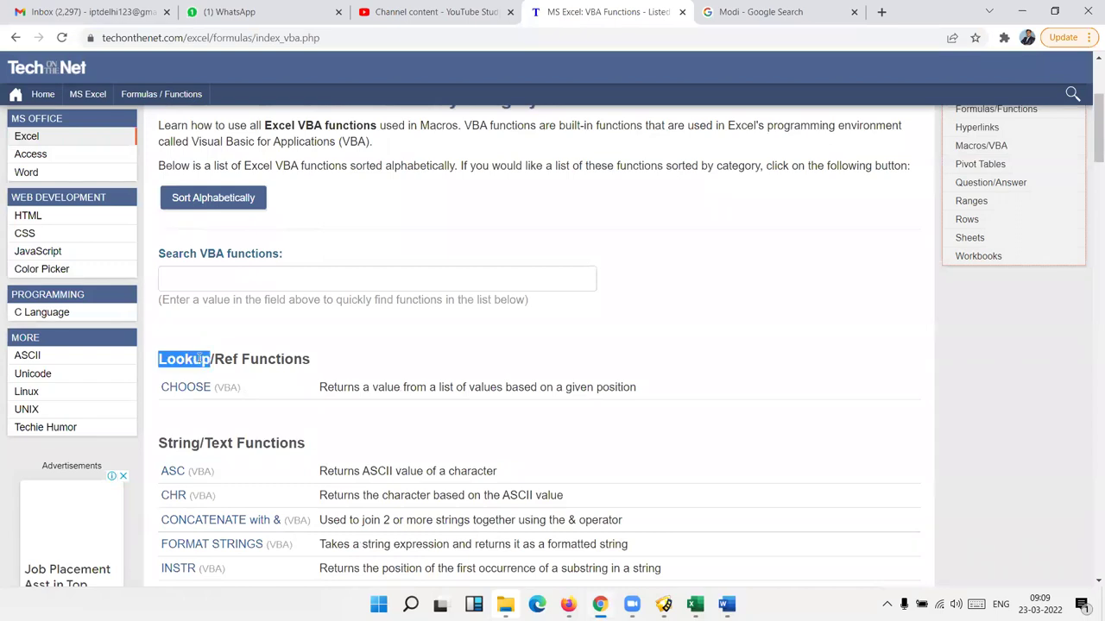
key(ctrl+c)
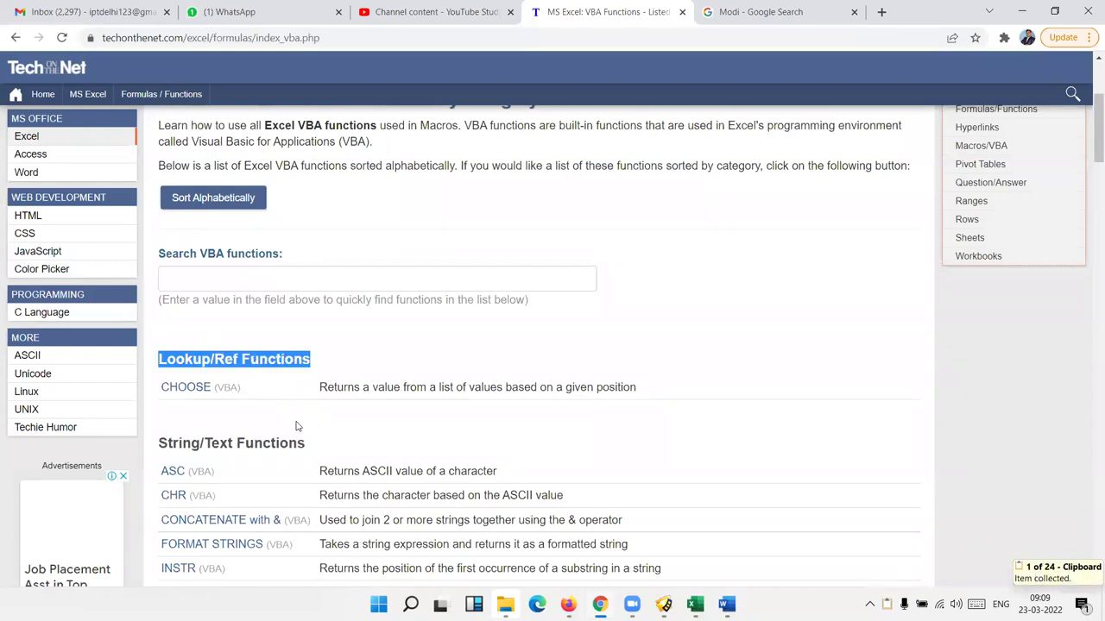
click(233, 443)
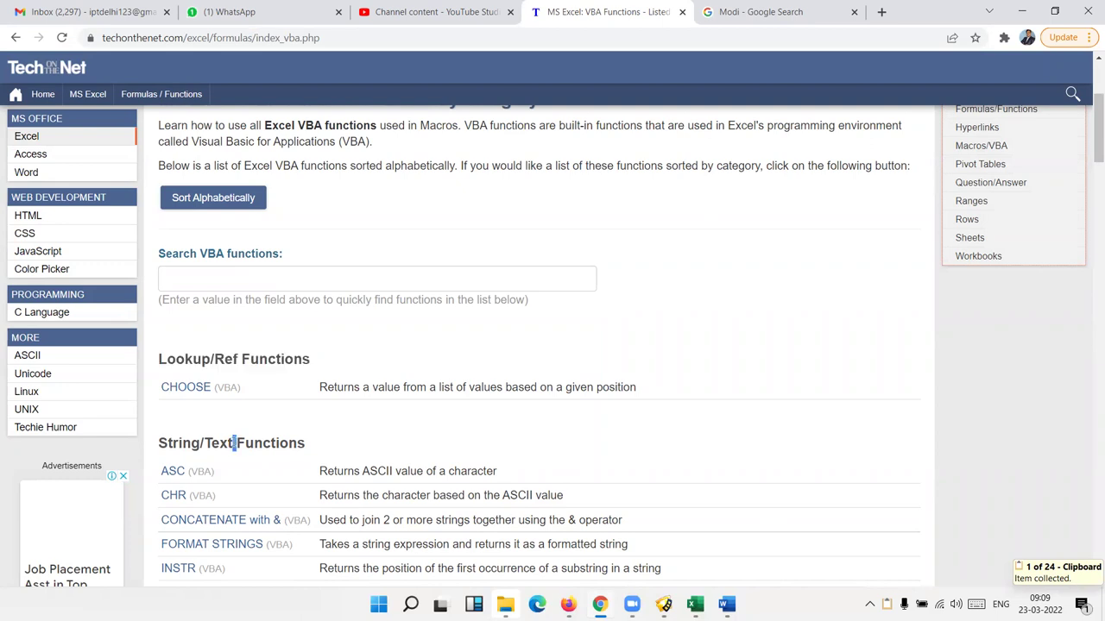
triple_click(172, 442)
key(ctrl+c)
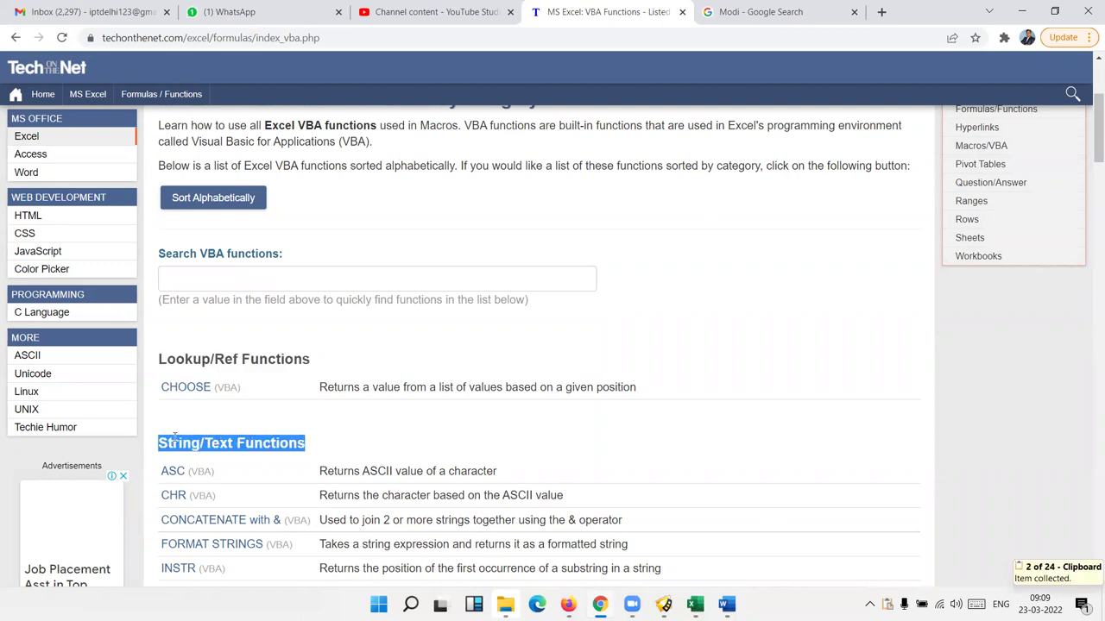
scroll(176, 436, down, 3)
scroll(177, 427, down, 3)
scroll(181, 423, down, 3)
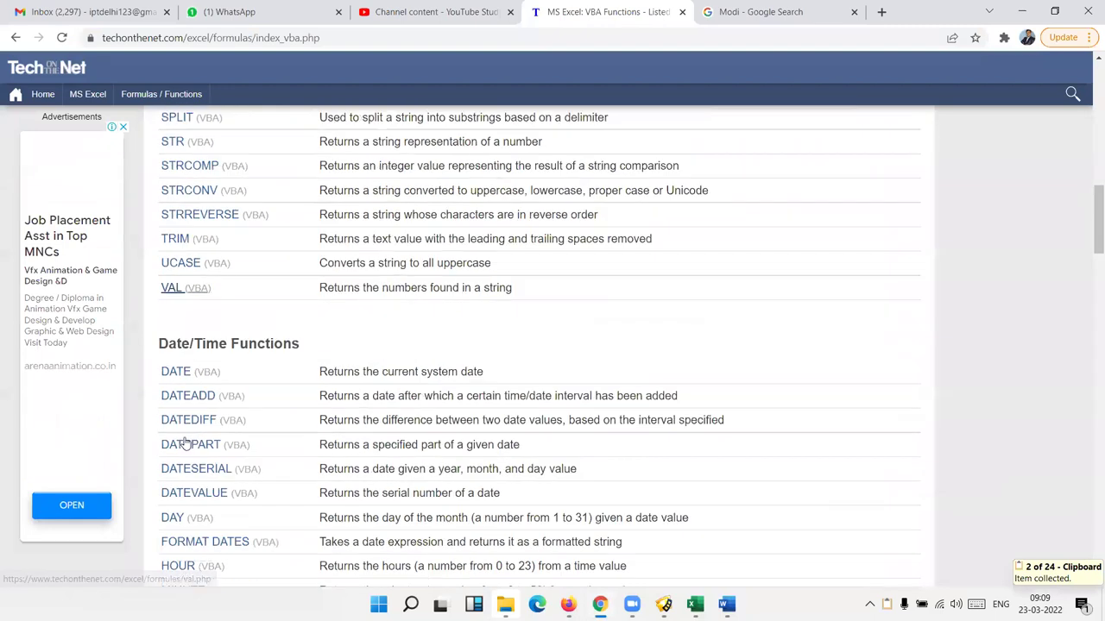
triple_click(186, 345)
key(ctrl+c)
scroll(247, 389, down, 3)
scroll(247, 389, down, 3)
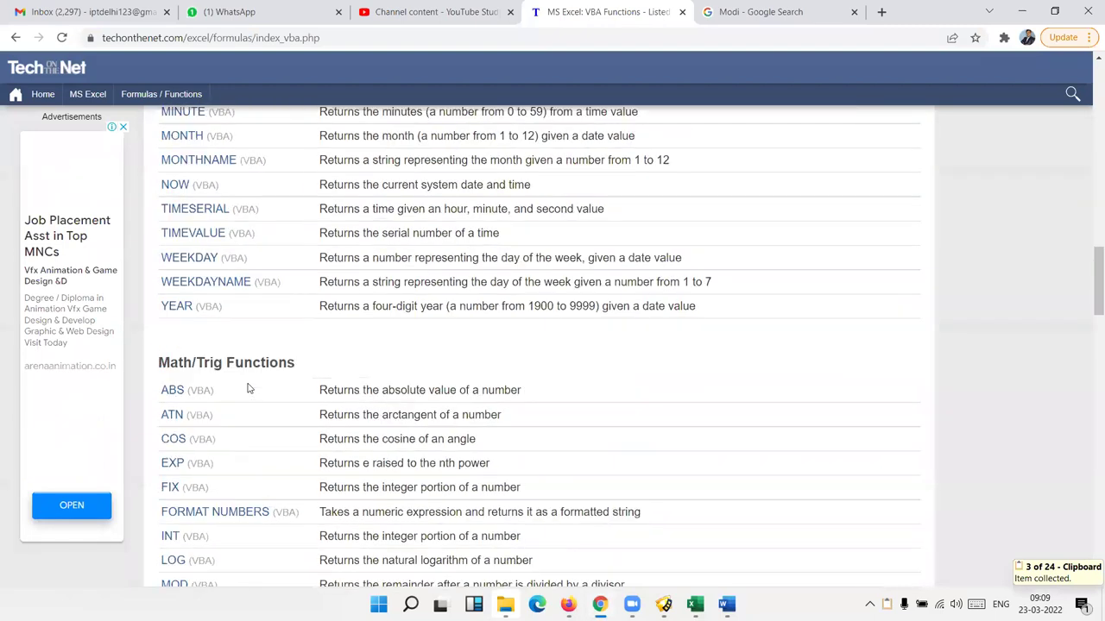
triple_click(232, 363)
key(ctrl+c)
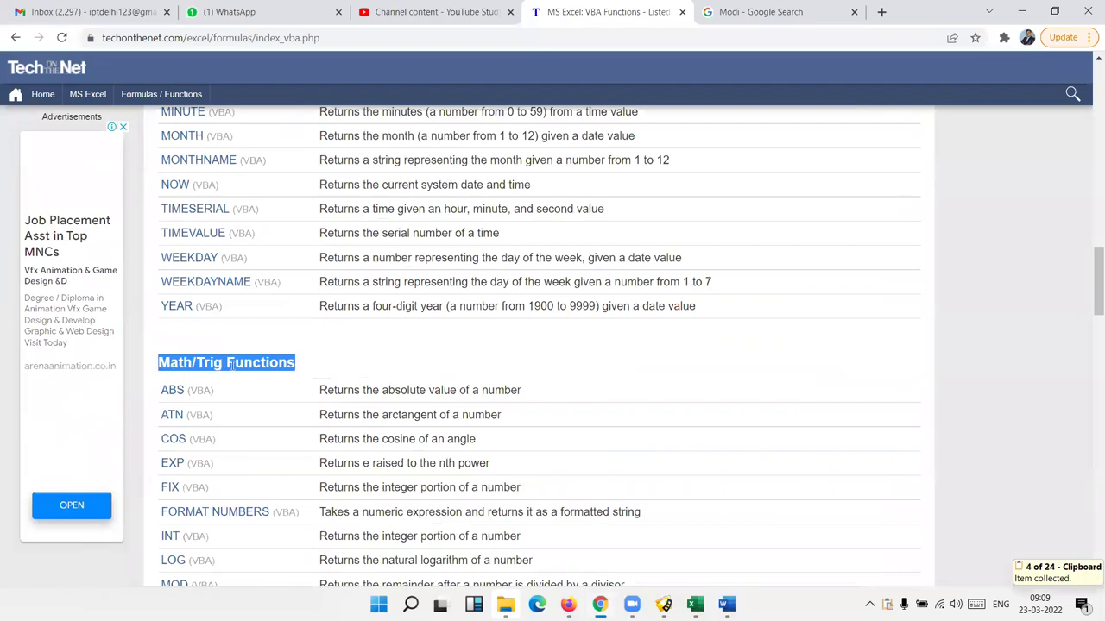
Step: Copy the Logical, Financial, File/Directory and Data Type Conv. Functions headings too
scroll(294, 376, down, 5)
scroll(294, 376, up, 3)
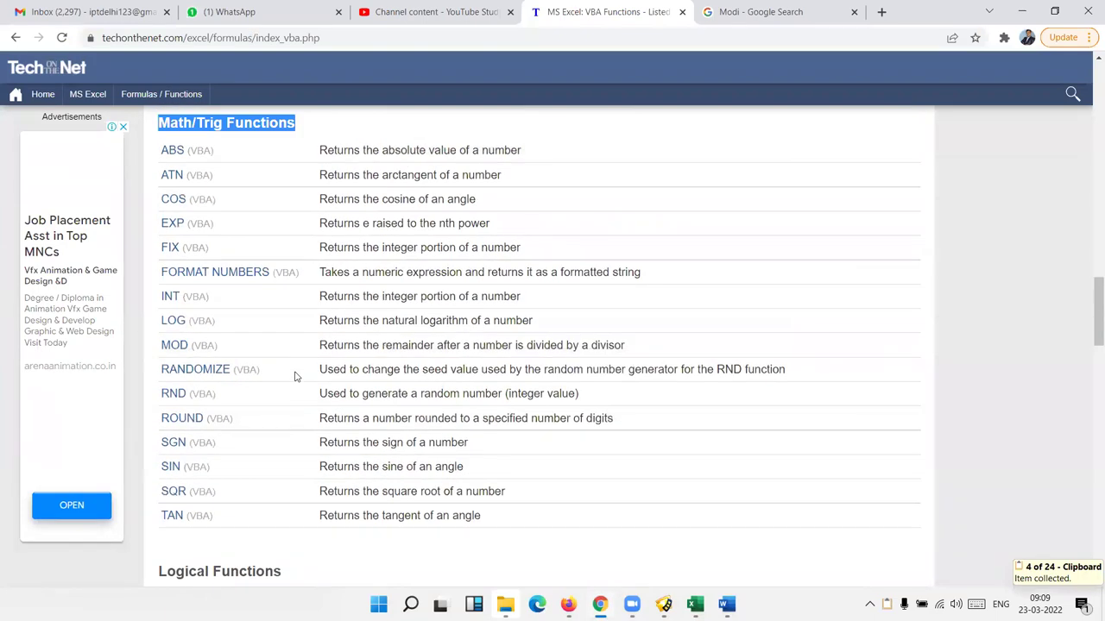
triple_click(248, 569)
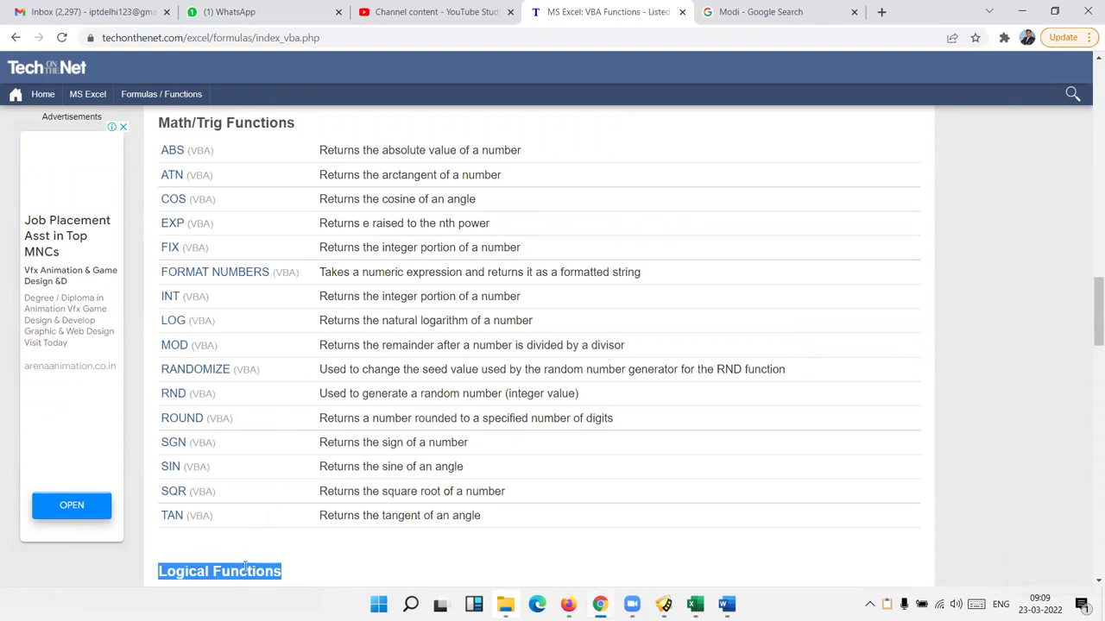
key(ctrl+c)
scroll(242, 509, down, 5)
scroll(199, 362, up, 3)
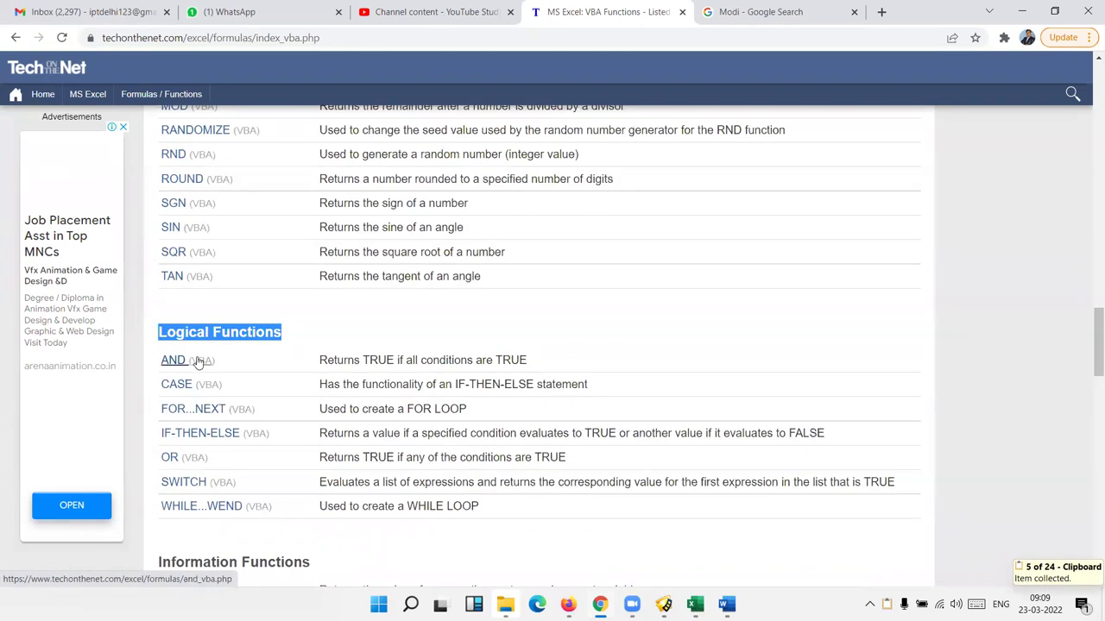
scroll(196, 360, down, 3)
triple_click(202, 322)
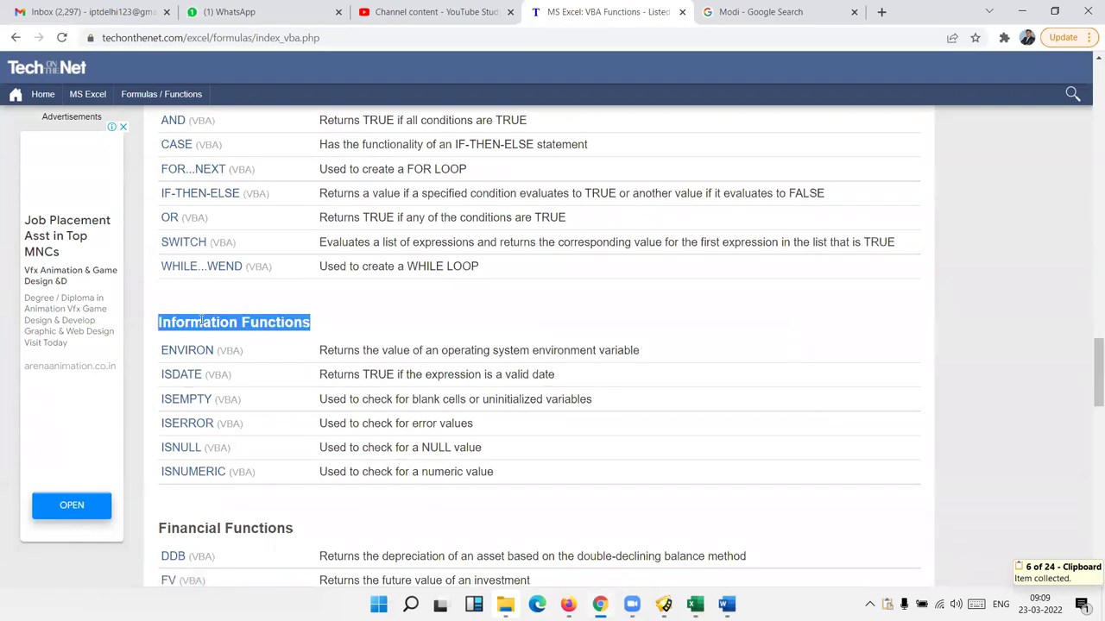
scroll(202, 321, down, 3)
triple_click(220, 288)
key(ctrl+c)
scroll(220, 292, down, 3)
triple_click(213, 423)
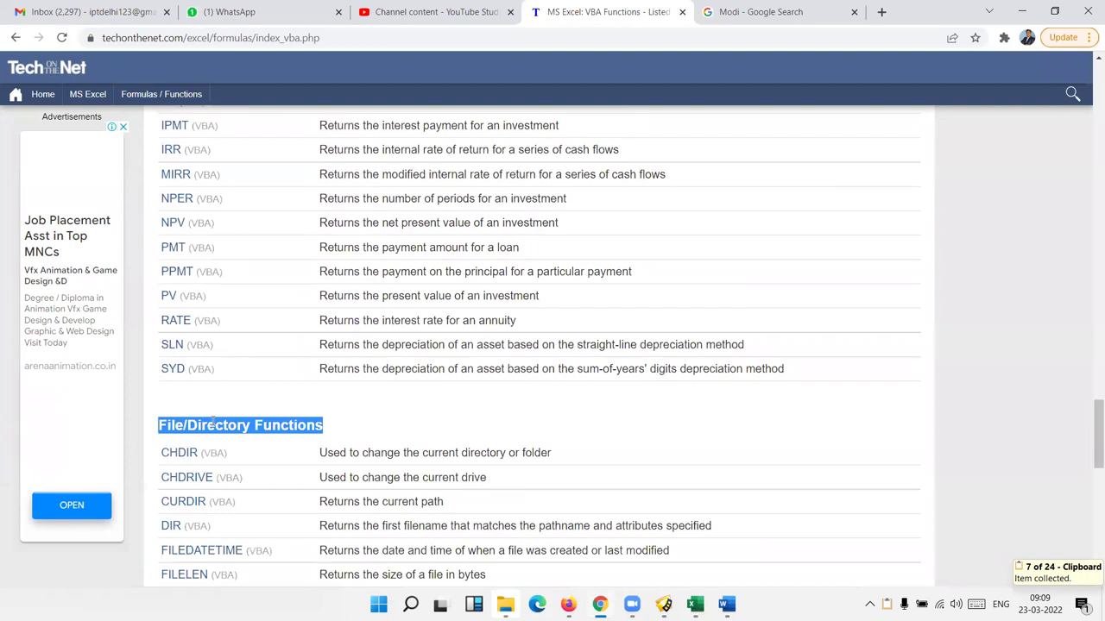
key(ctrl+c)
scroll(213, 423, down, 6)
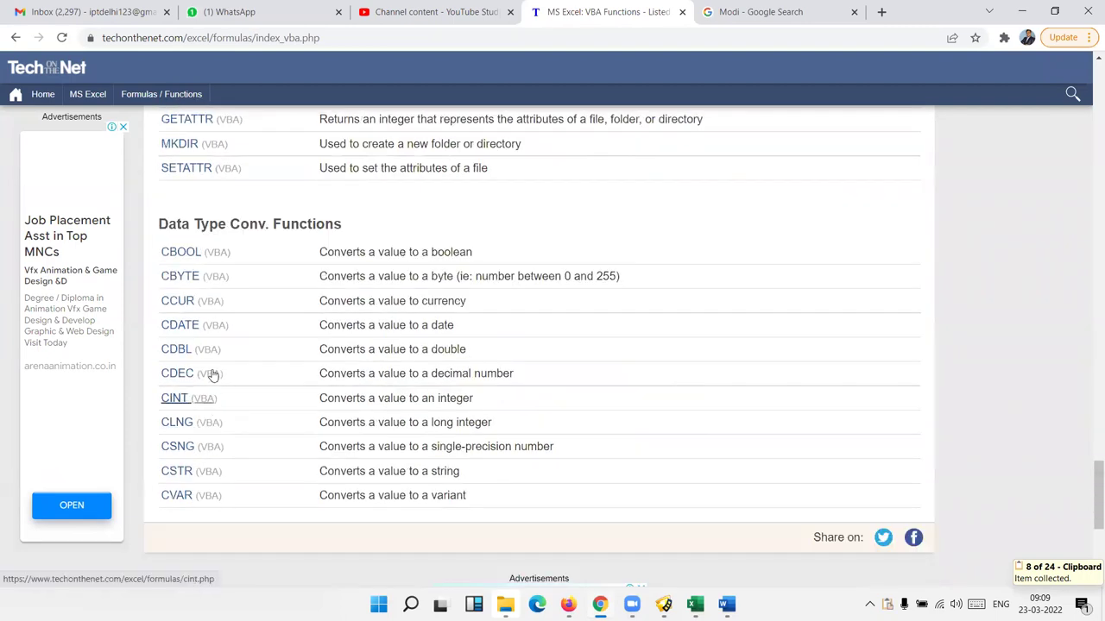
scroll(213, 331, up, 3)
triple_click(221, 461)
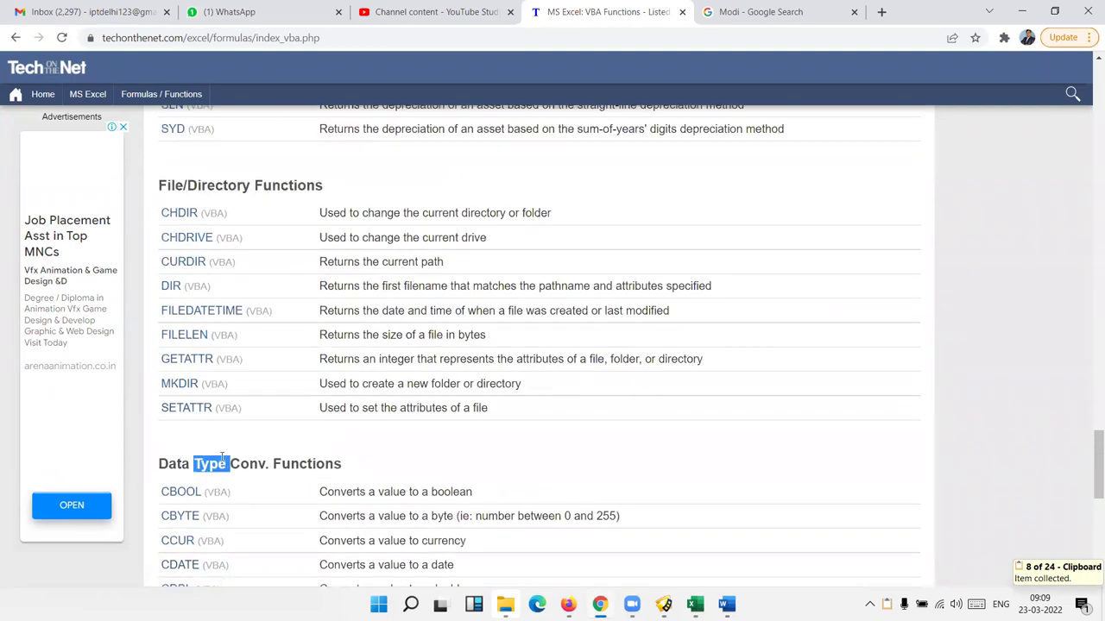
key(ctrl+c)
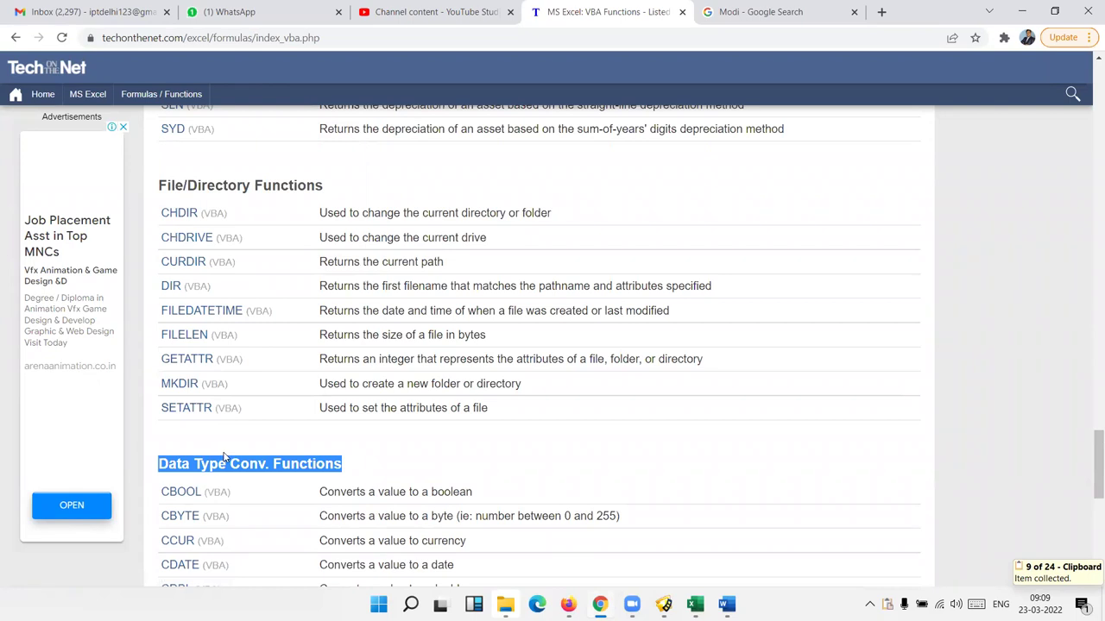
scroll(223, 457, down, 3)
key(alt+Tab)
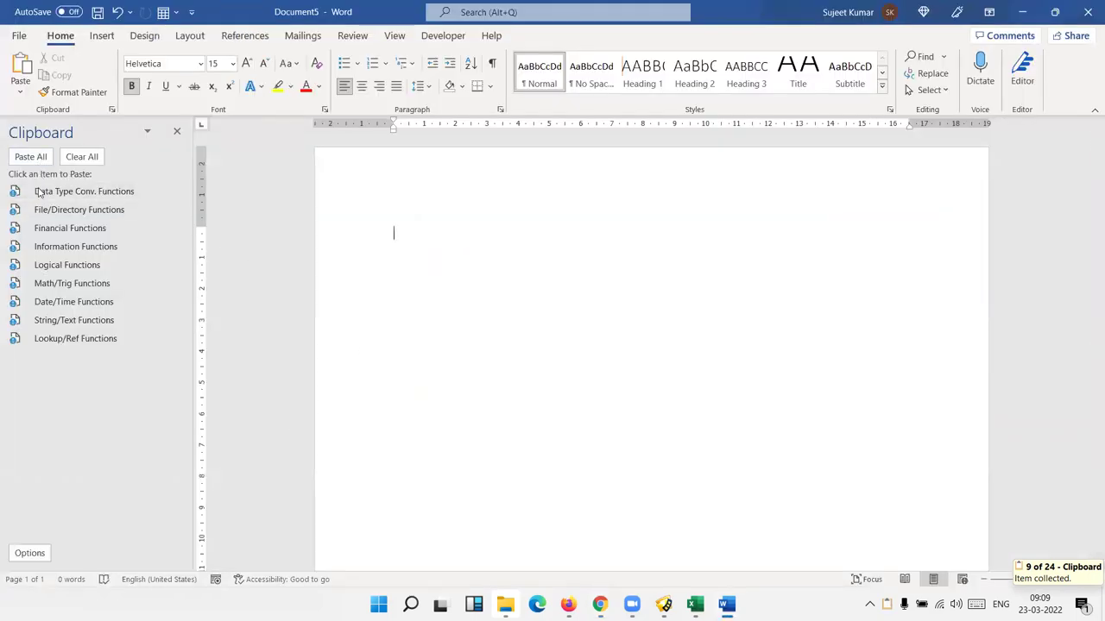
mouse_move(104, 228)
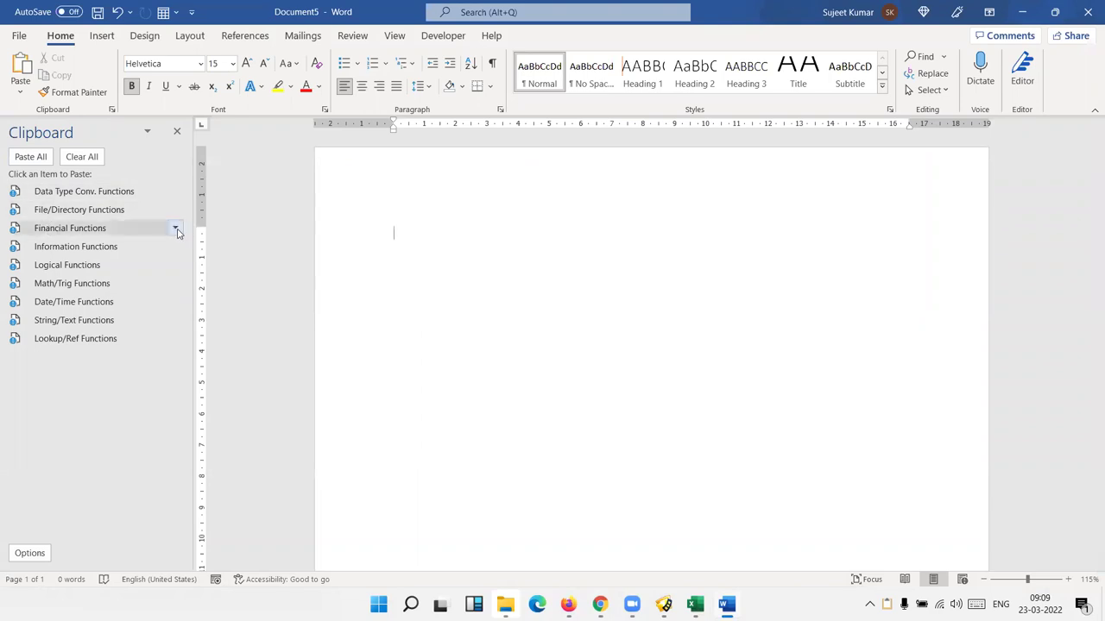
Step: Paste All nine clipboard headings into Document5 as a table and select the whole table
click(176, 230)
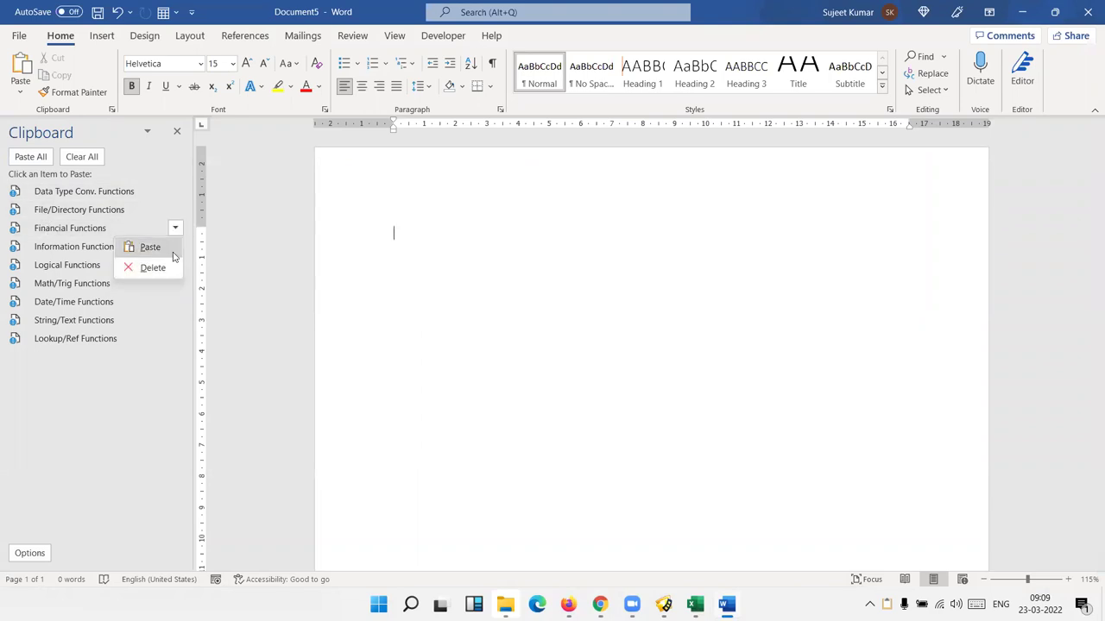
click(37, 161)
click(37, 162)
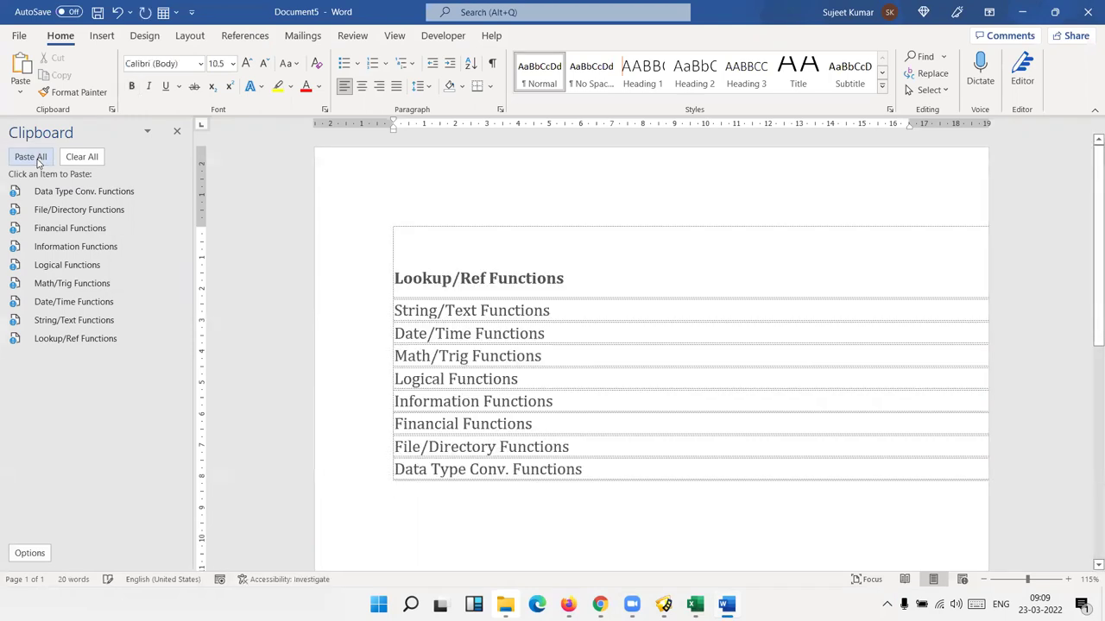
click(419, 259)
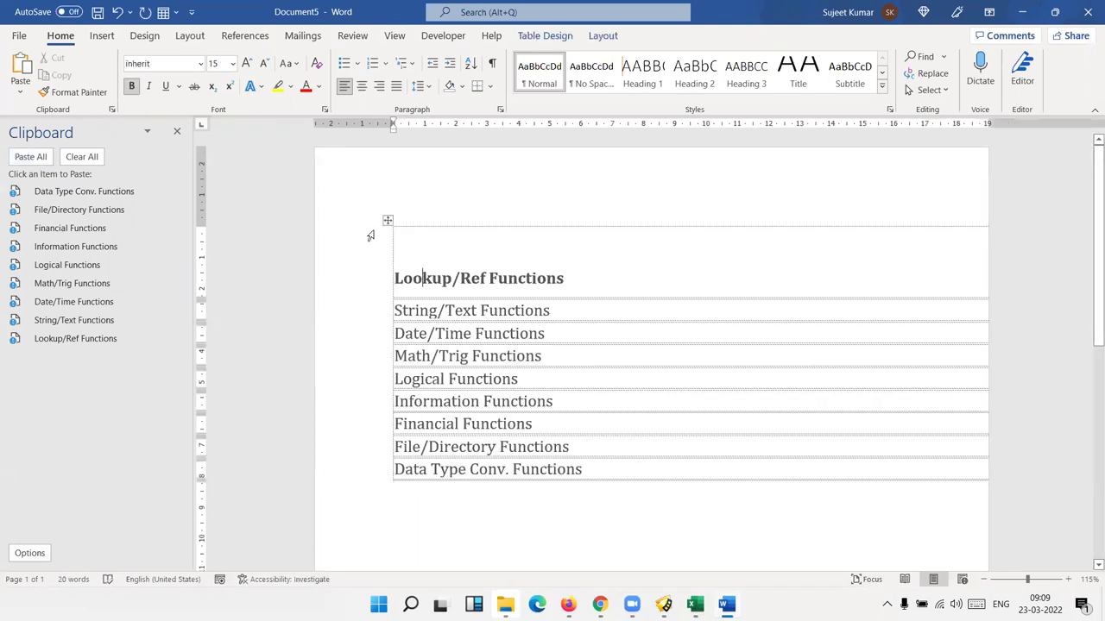
click(387, 221)
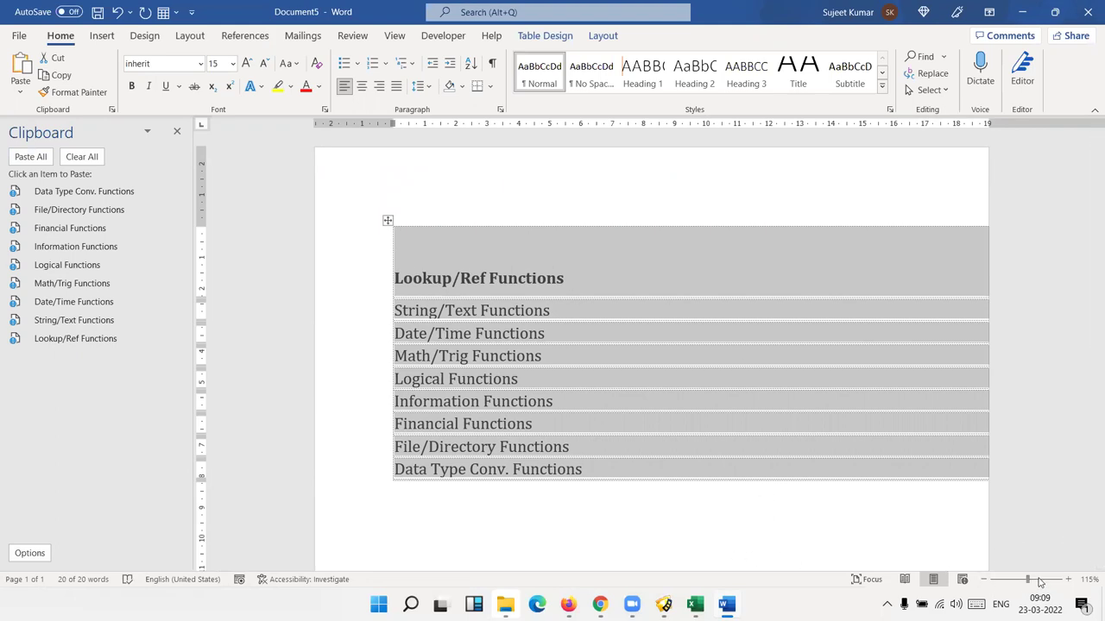
Step: Zoom to 91%, shift the headings table's left edge, and enlarge it via its corner handle
drag(1027, 580, 1023, 580)
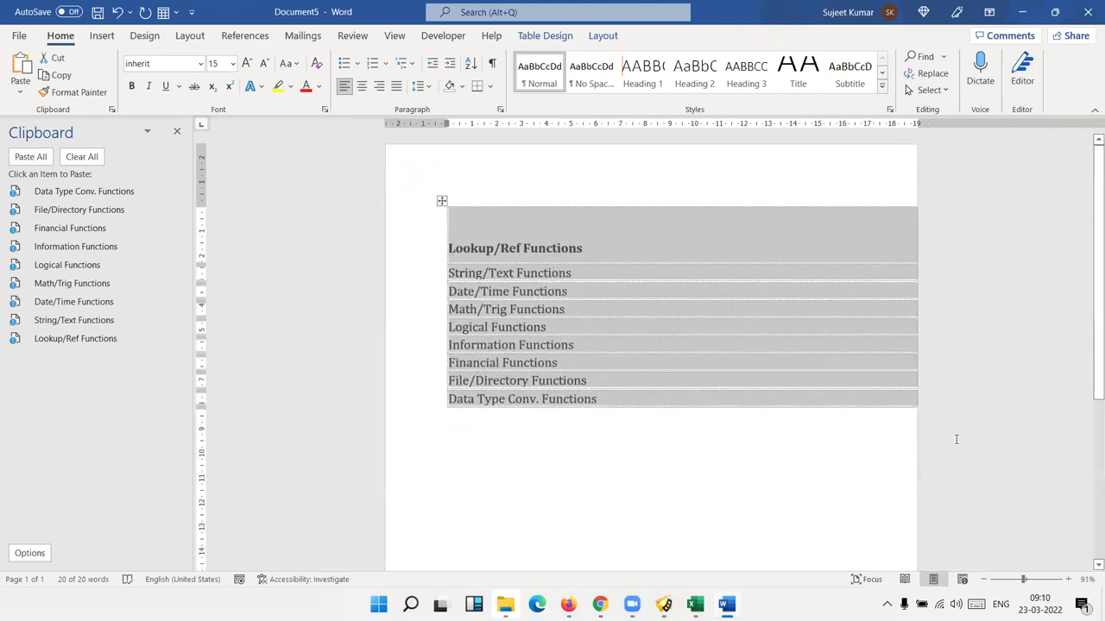
scroll(958, 439, down, 3)
scroll(963, 445, up, 3)
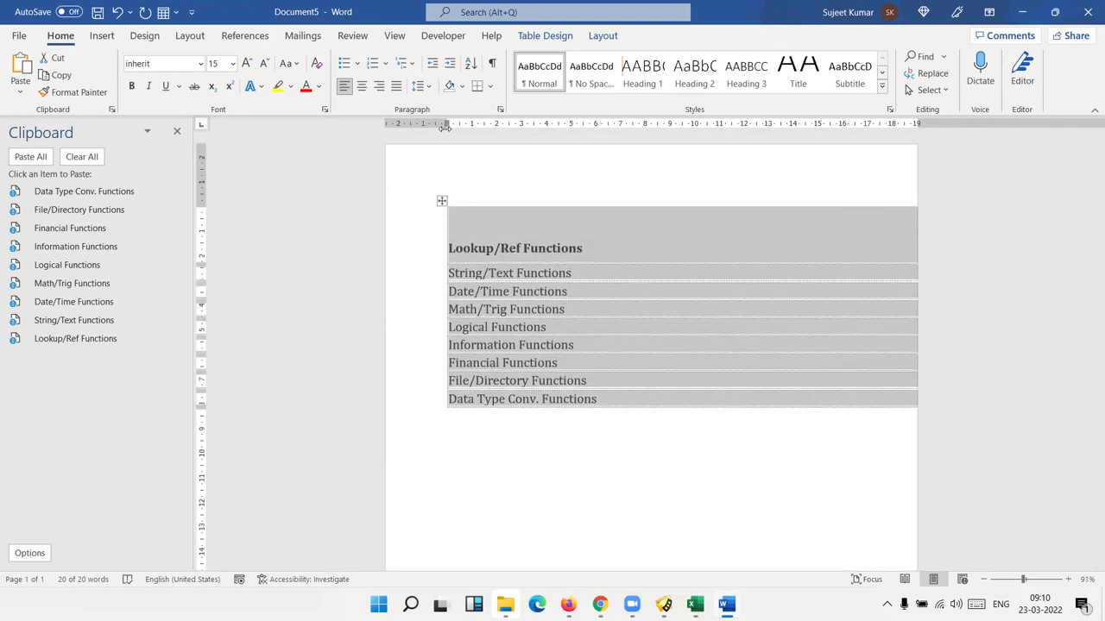
drag(445, 129, 401, 132)
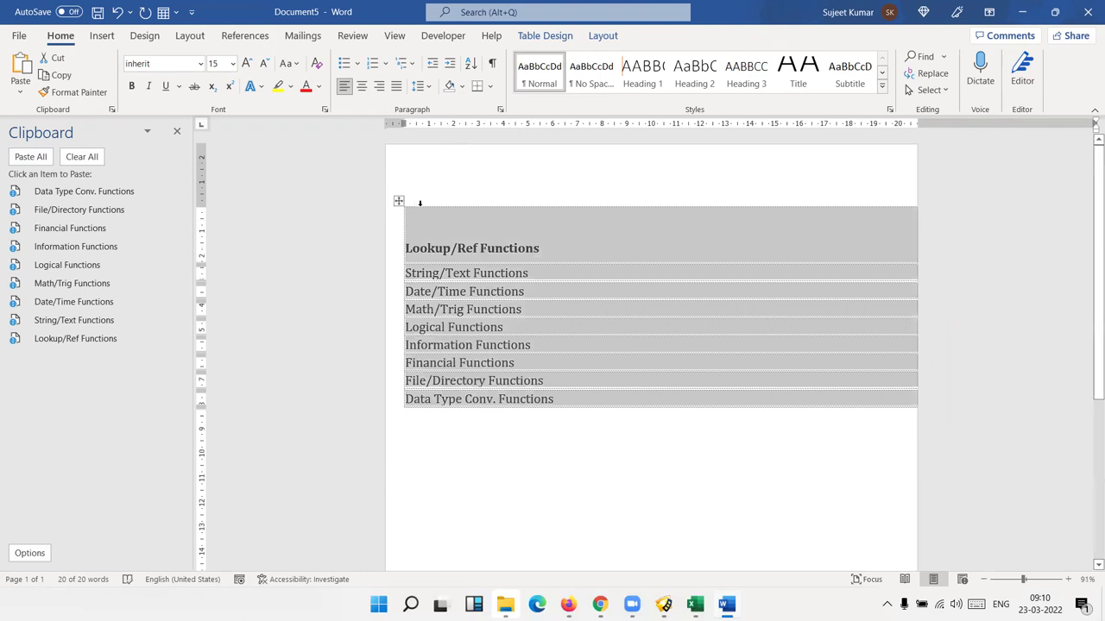
mouse_move(403, 213)
mouse_down()
mouse_move(808, 250)
mouse_move(798, 205)
mouse_move(424, 193)
mouse_up()
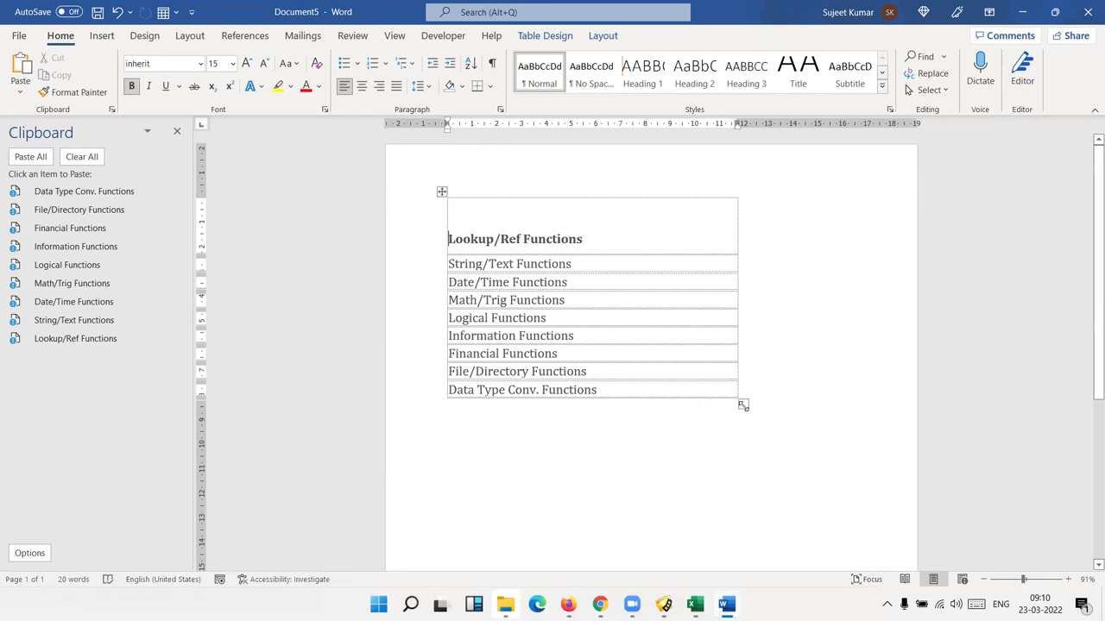
mouse_move(743, 404)
mouse_down()
mouse_move(848, 414)
mouse_move(850, 428)
mouse_up()
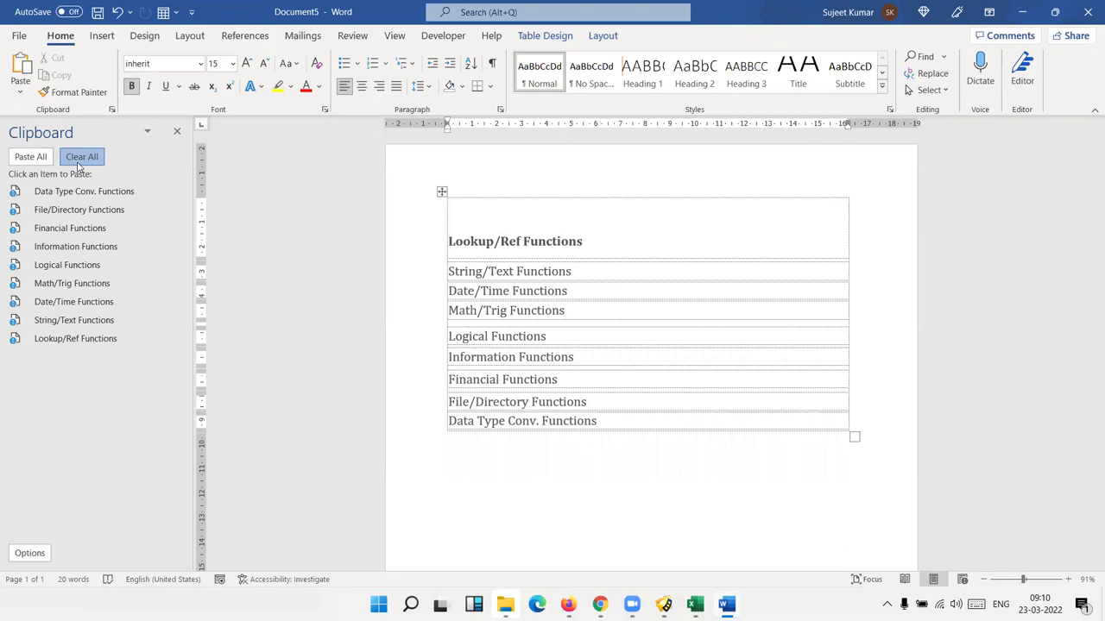
Step: Clear all nine collected headings from the Office Clipboard and close the Clipboard pane
click(32, 555)
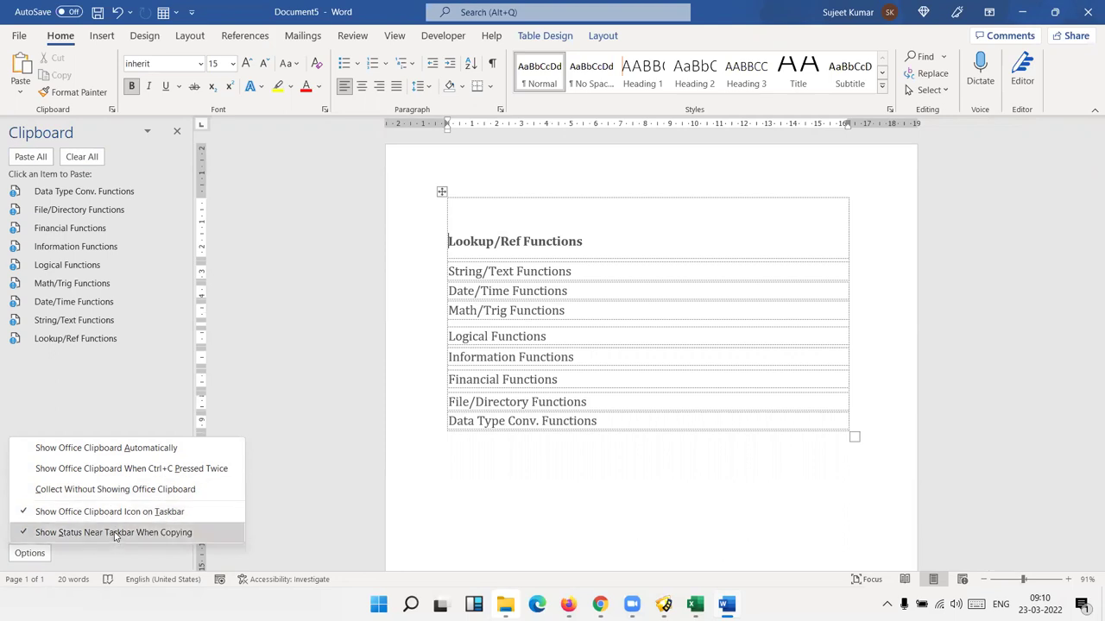
click(248, 403)
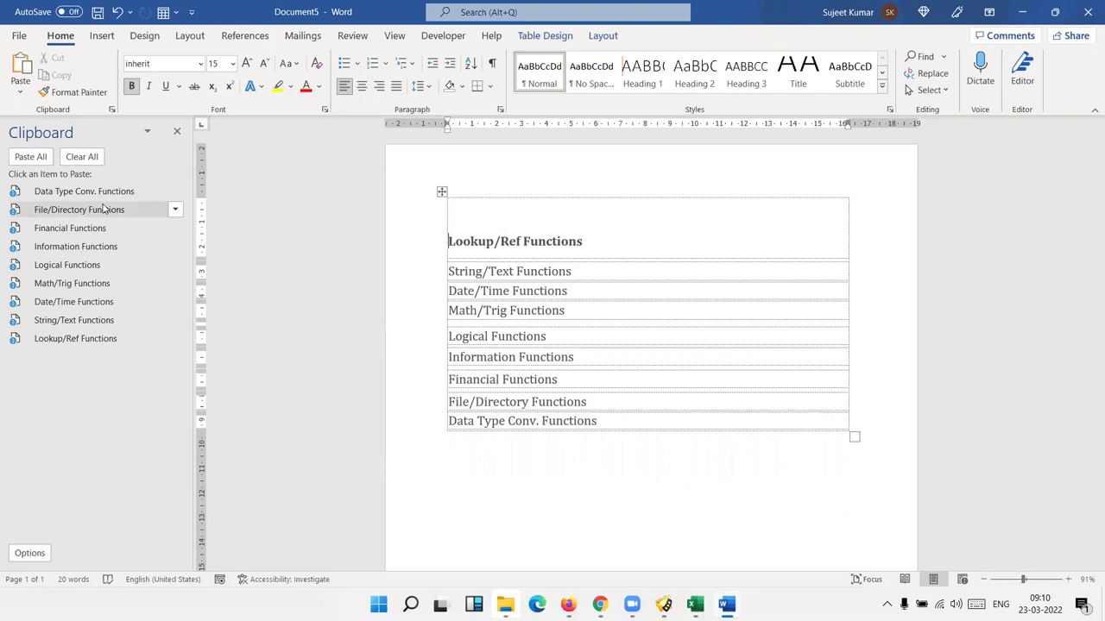
click(82, 156)
click(178, 132)
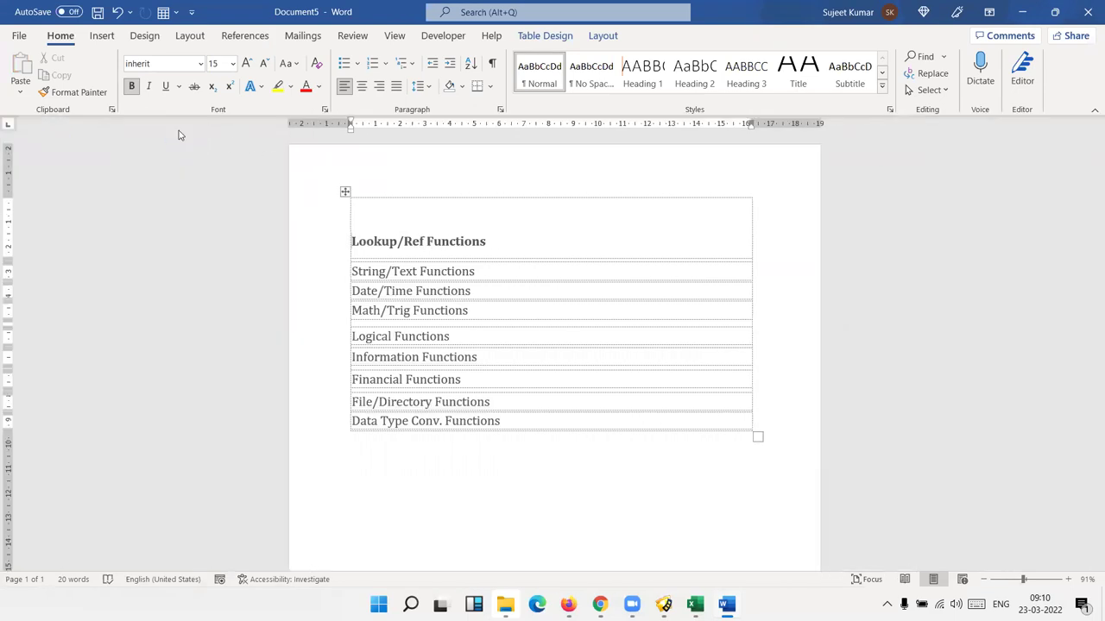
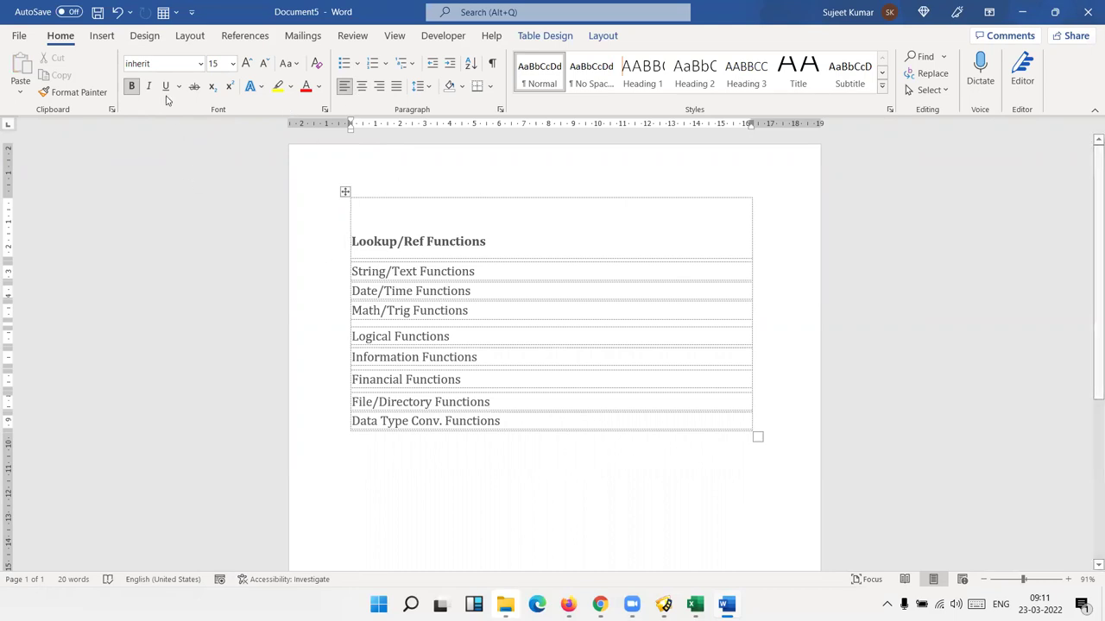
Step: Select the whole table and apply Calibri (Body) to its text
key(ctrl+End)
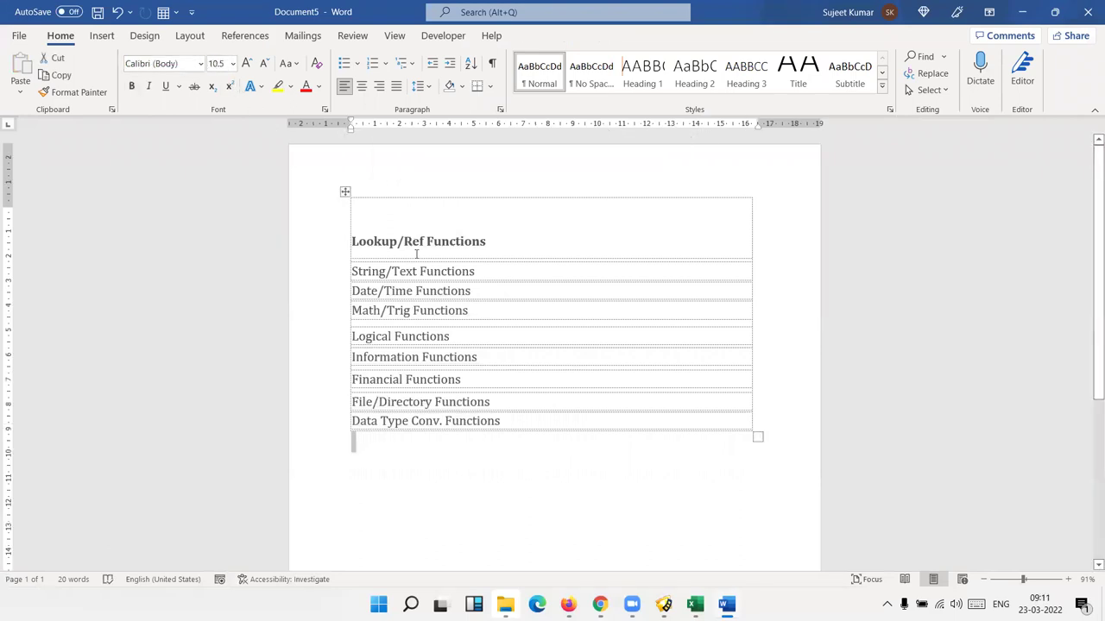
click(345, 192)
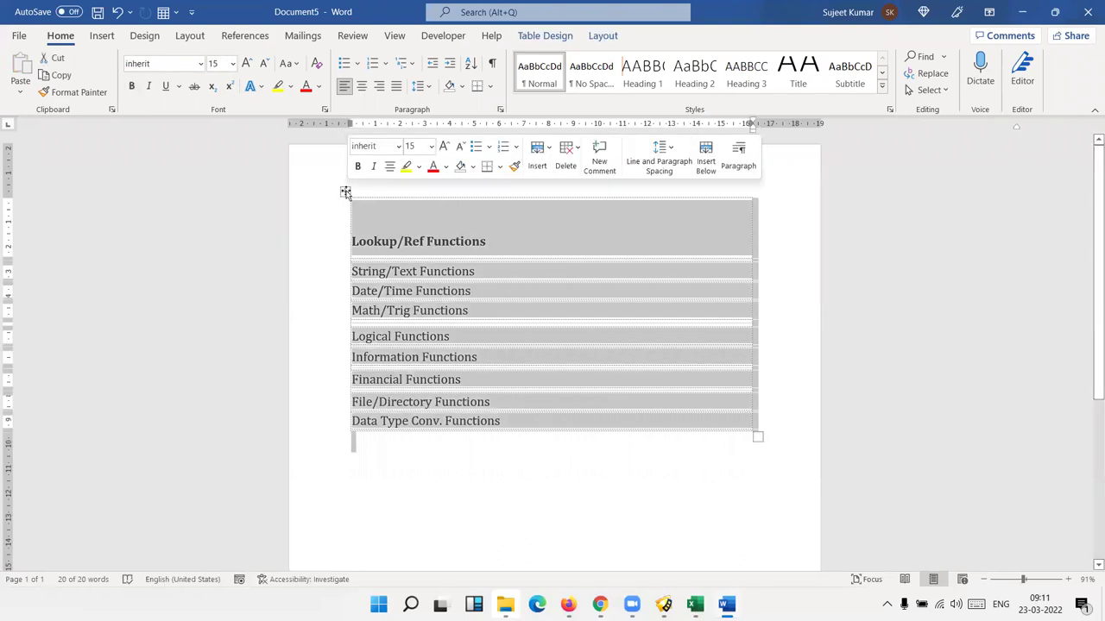
click(199, 65)
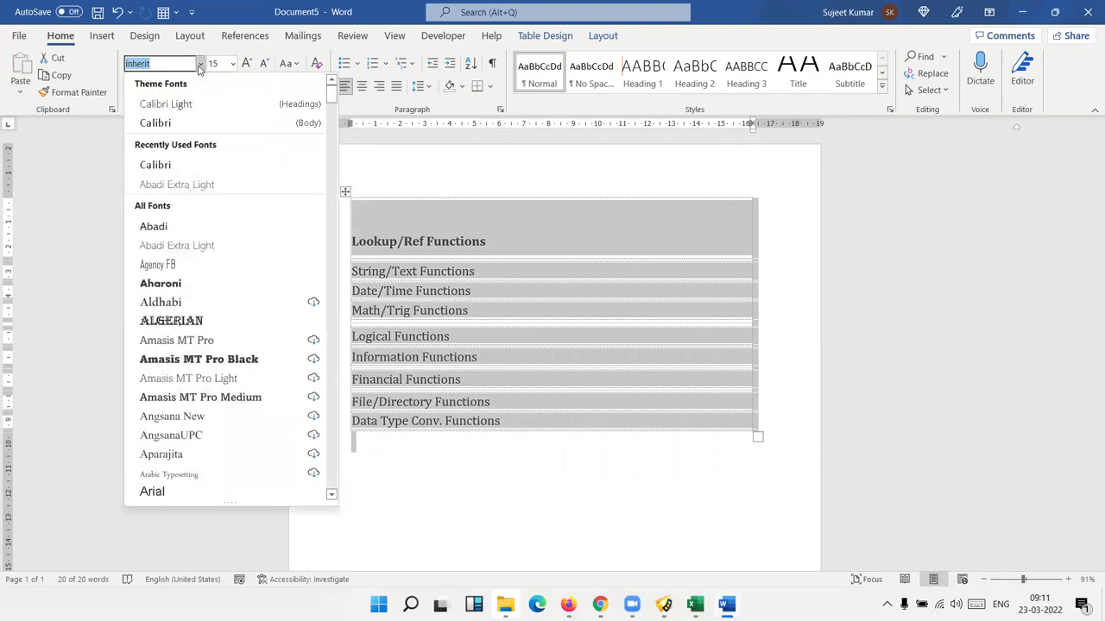
click(164, 123)
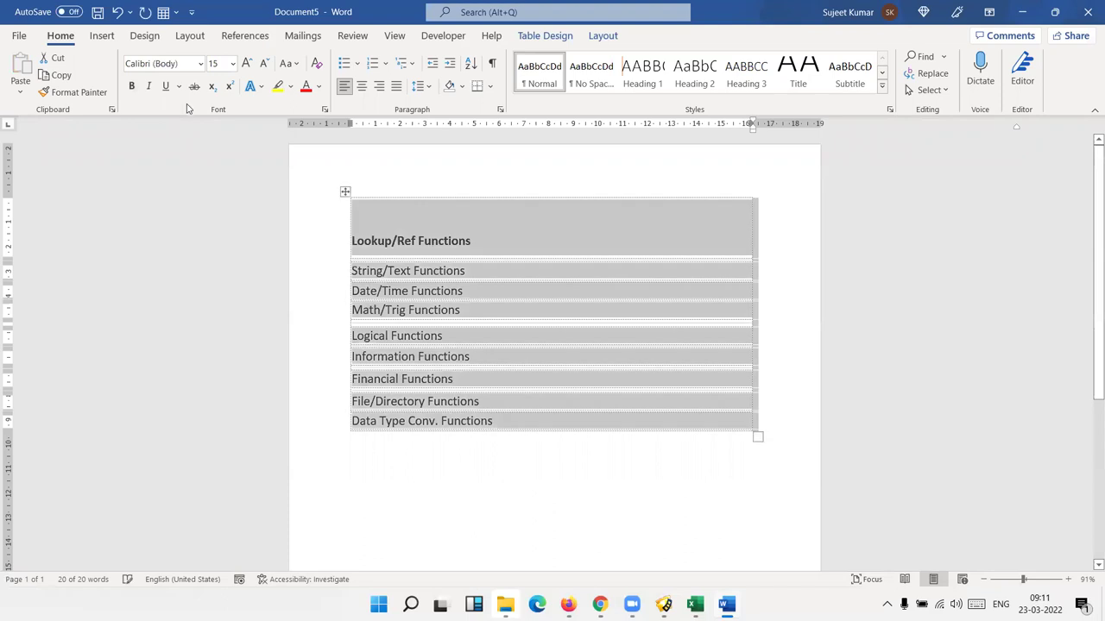
Step: Bring the table text size to 16
click(232, 65)
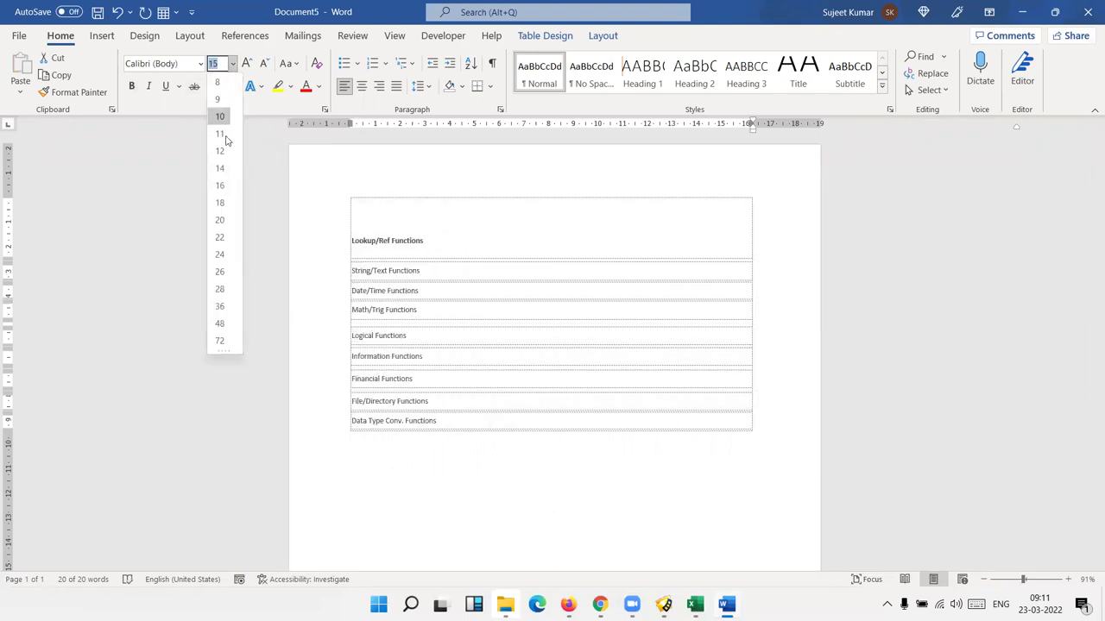
click(248, 67)
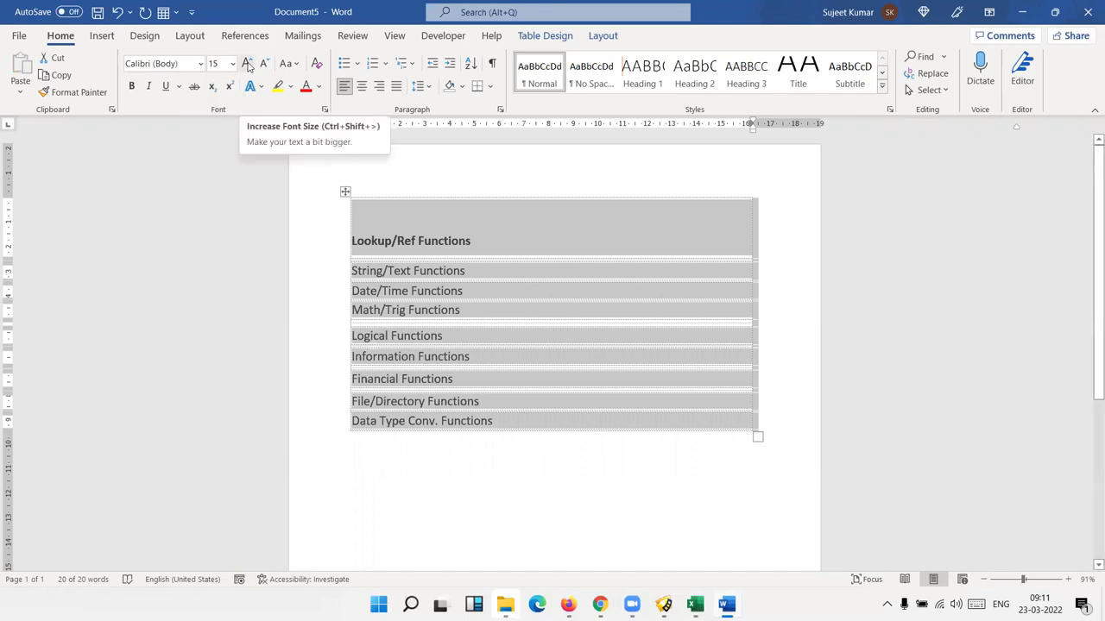
click(247, 67)
click(248, 68)
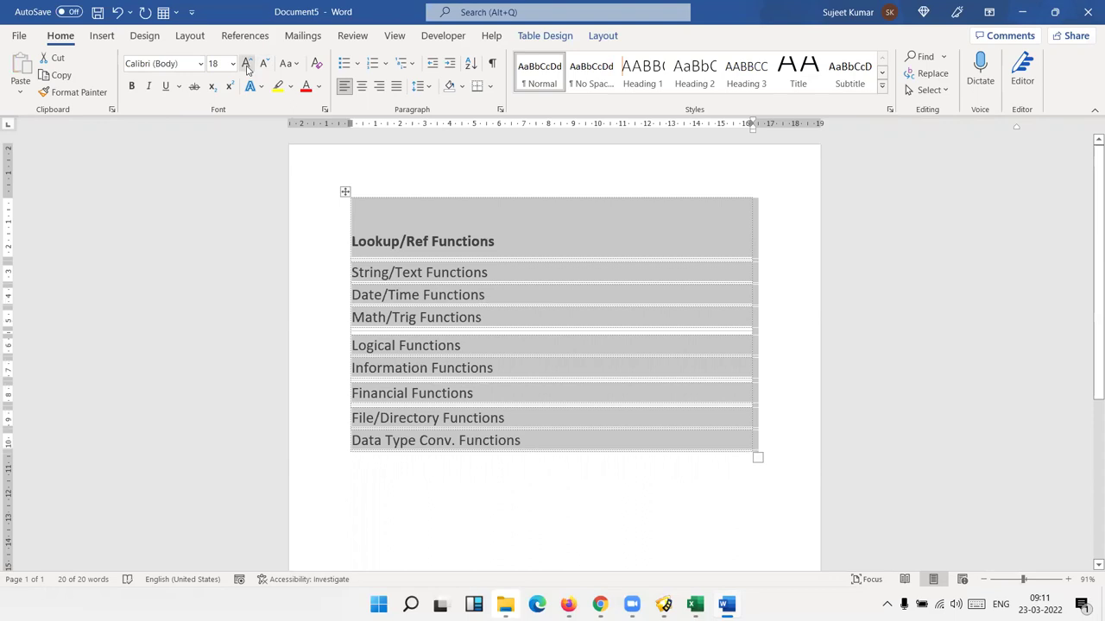
click(264, 67)
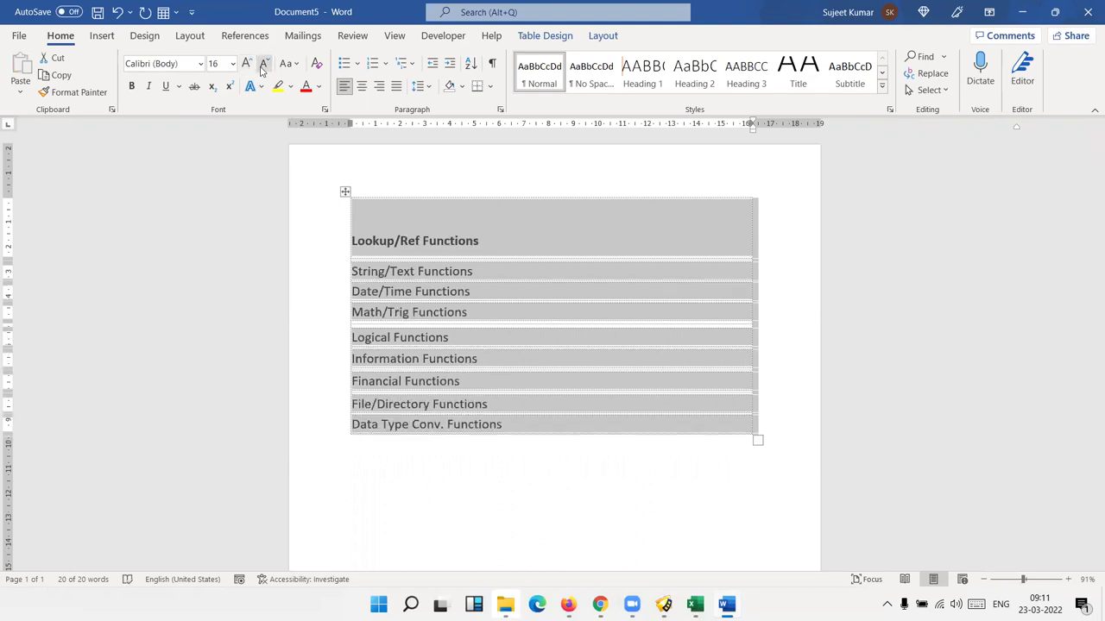
click(177, 88)
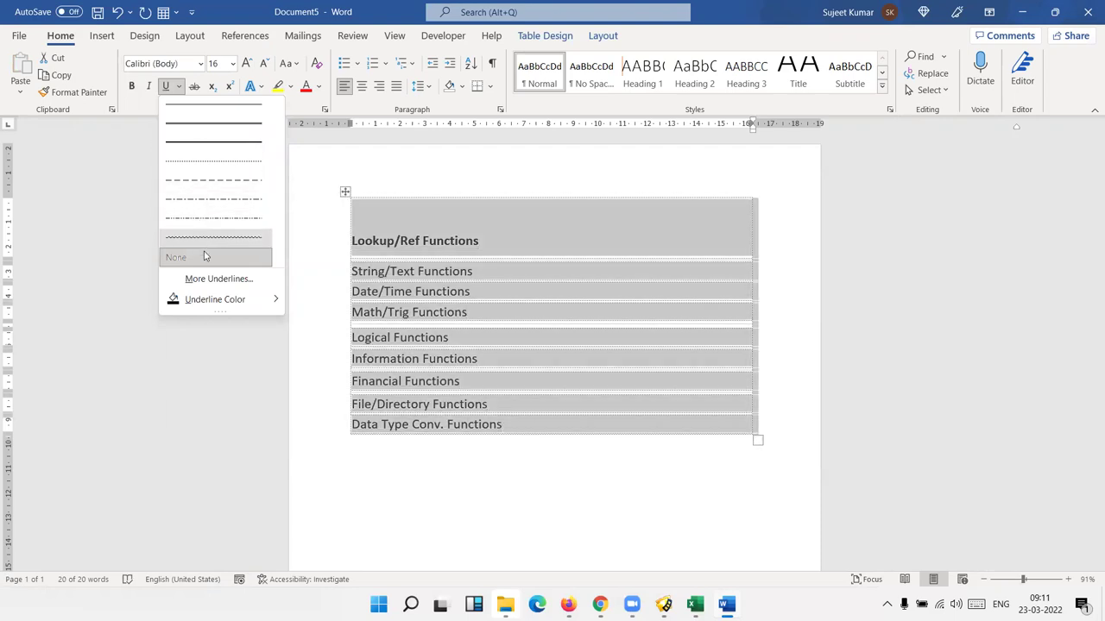
mouse_move(215, 300)
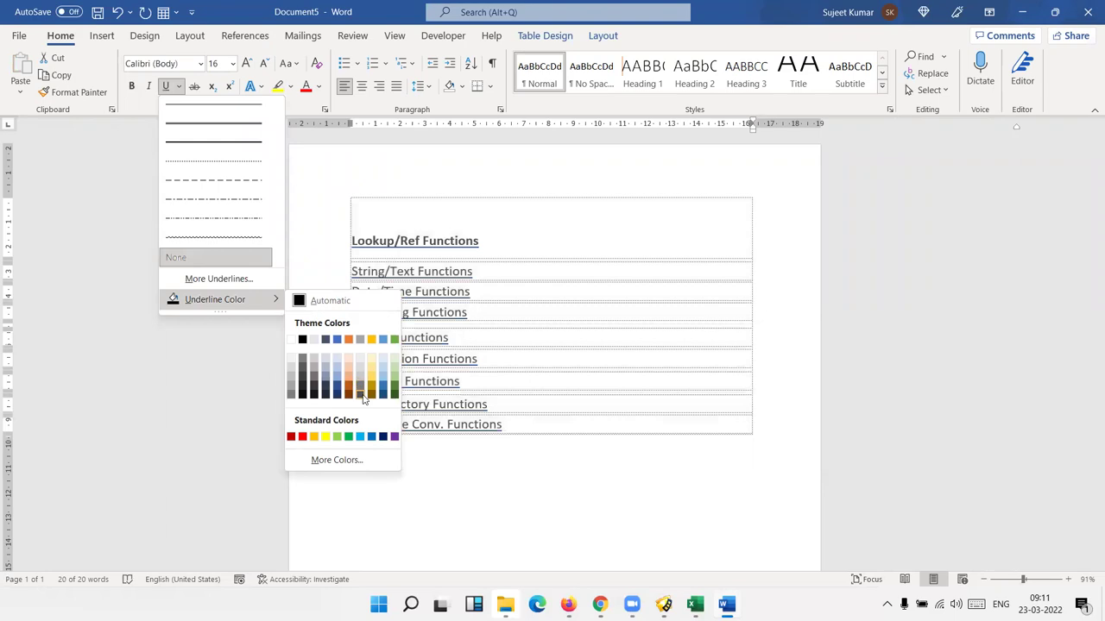
click(117, 244)
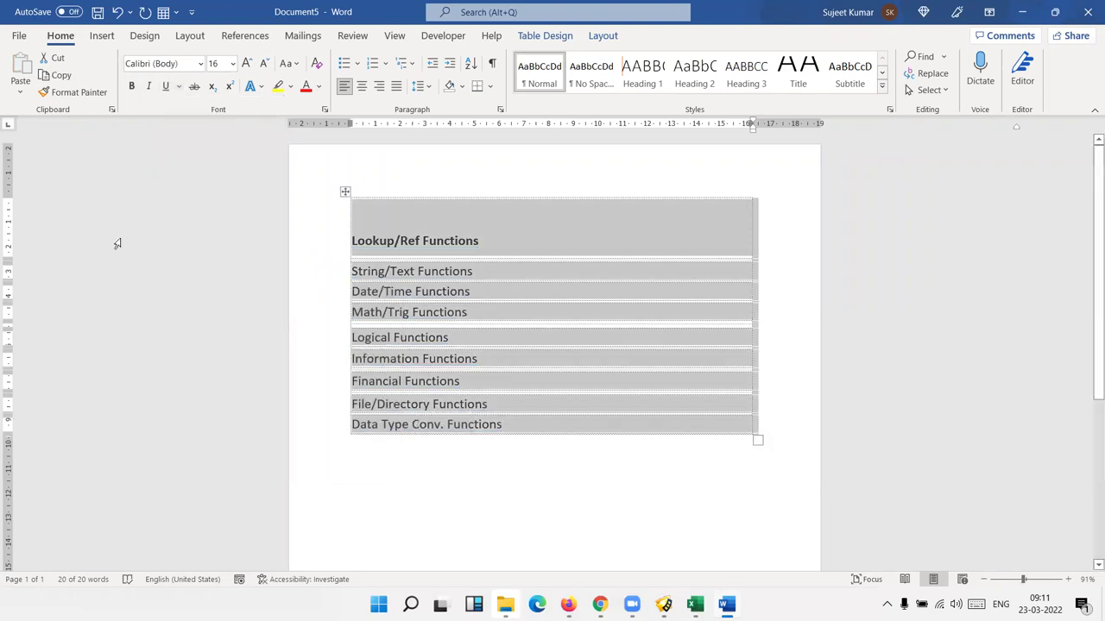
click(470, 339)
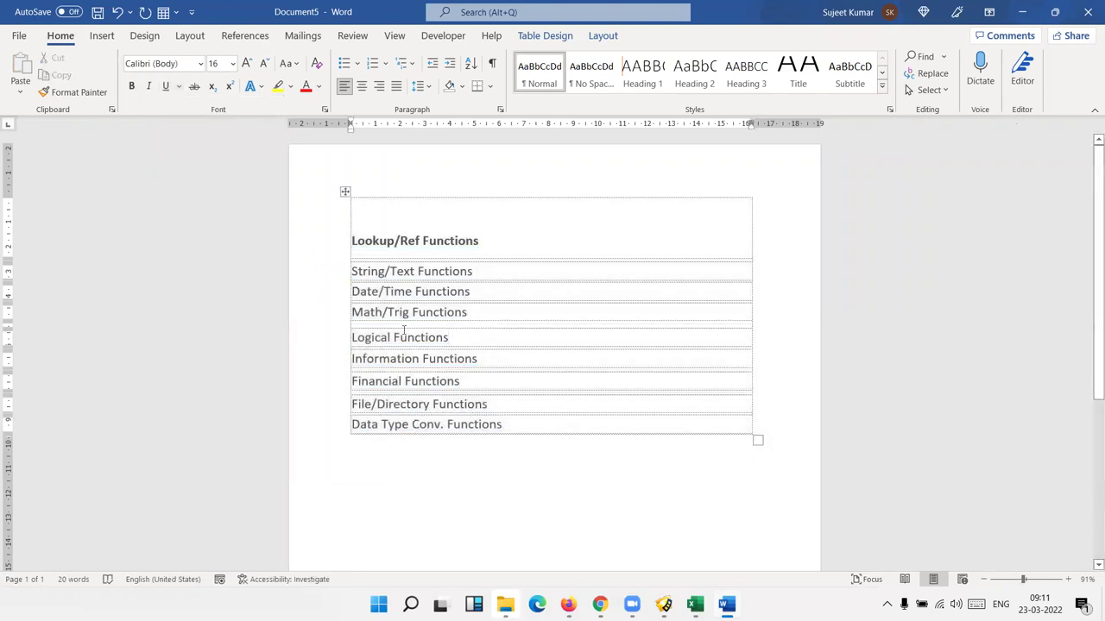
Step: Strike through the word 'Trig' in the Math/Trig Functions row, showing it in red
double_click(398, 313)
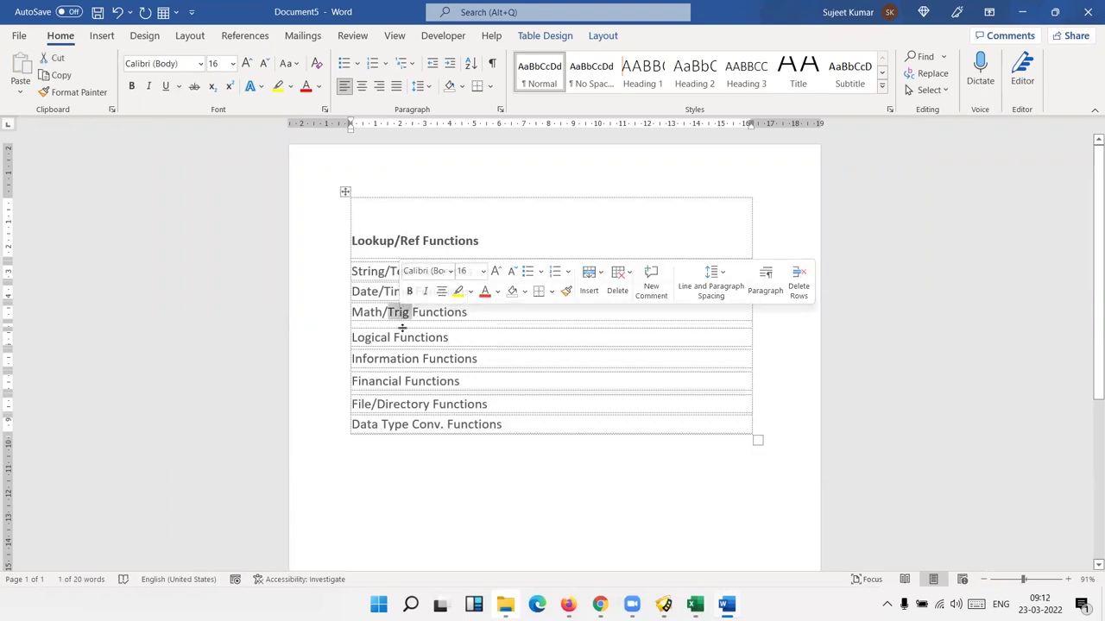
click(195, 87)
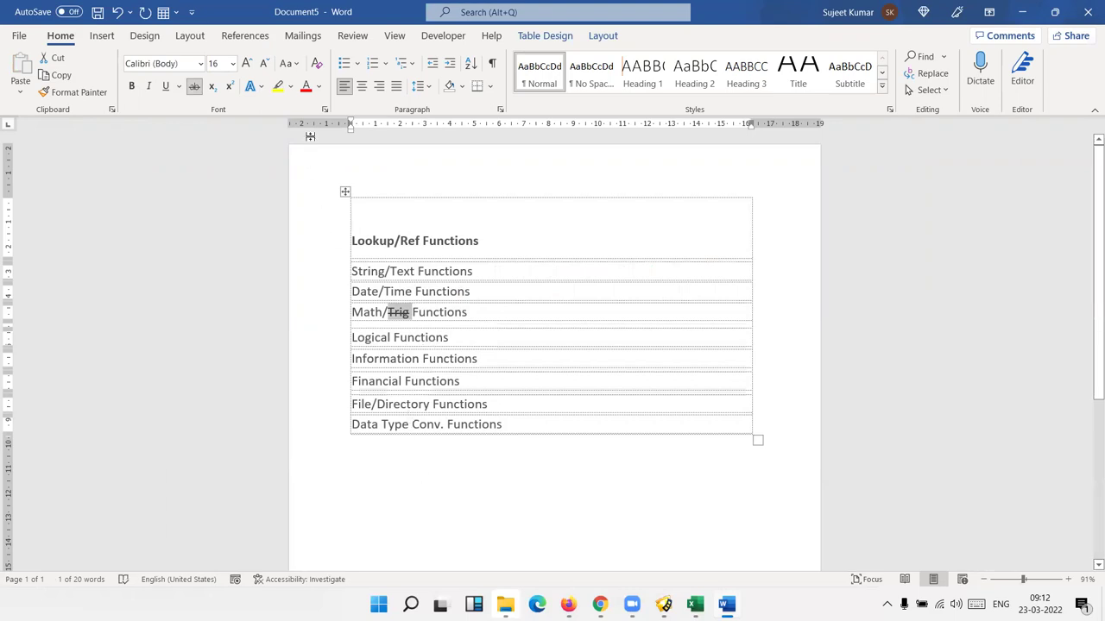
click(384, 450)
click(411, 474)
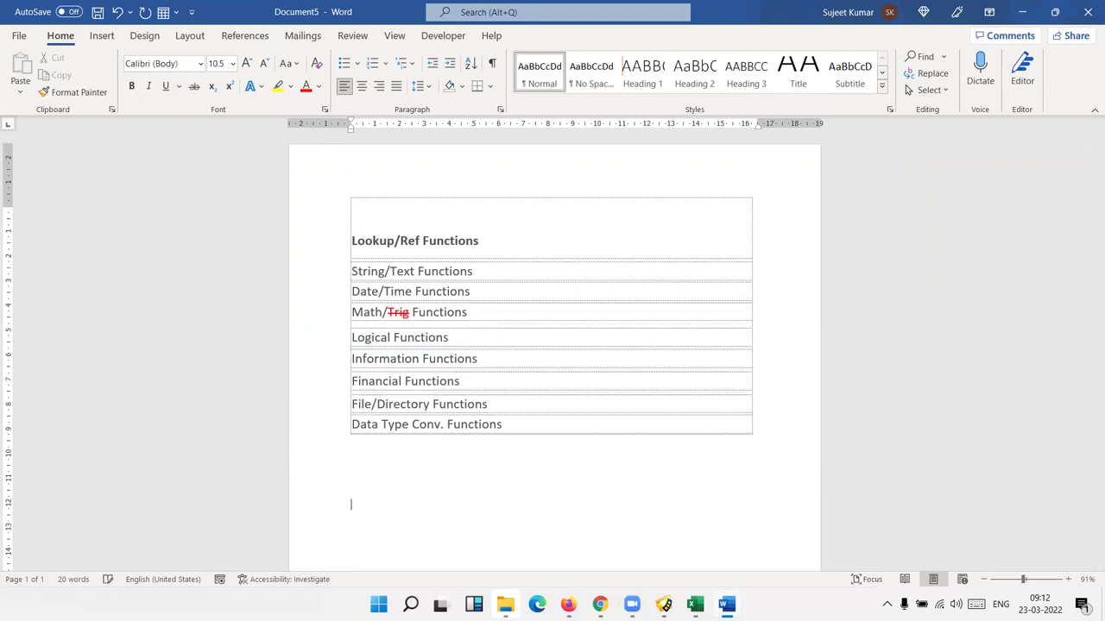
scroll(378, 449, down, 2)
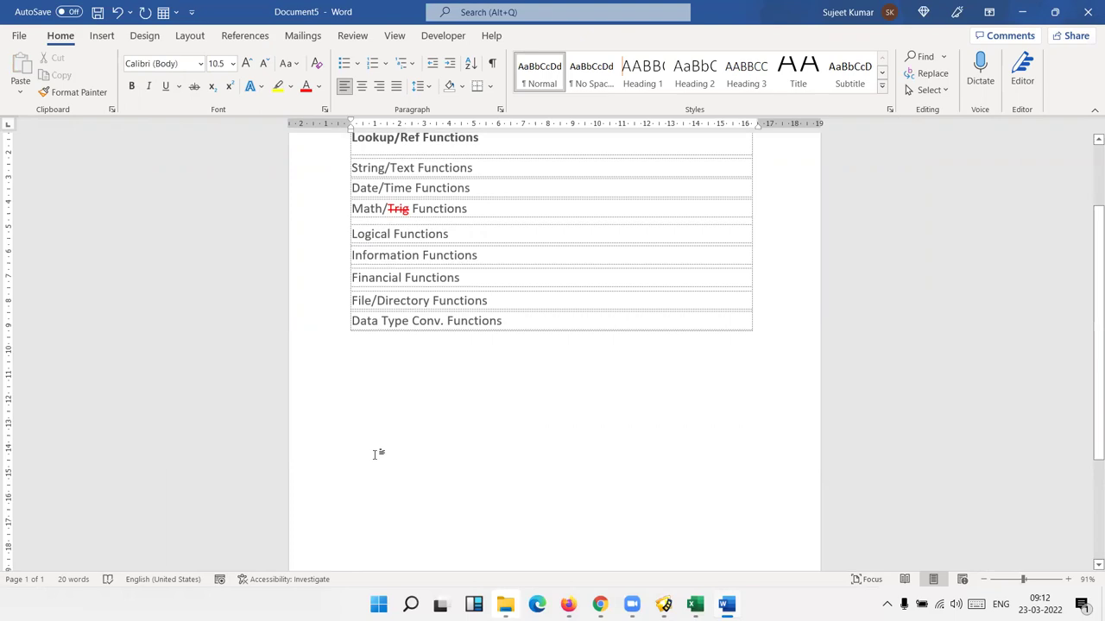
Step: Type 102 below the table and make the 2 superscript, giving 10²
text(10)
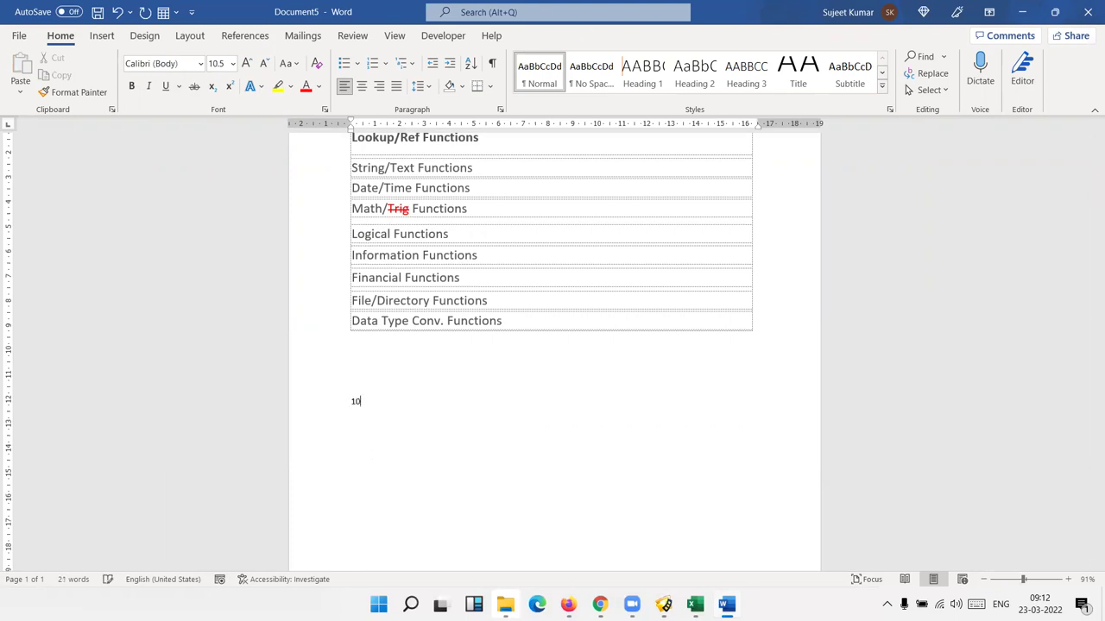
scroll(377, 453, up, 5)
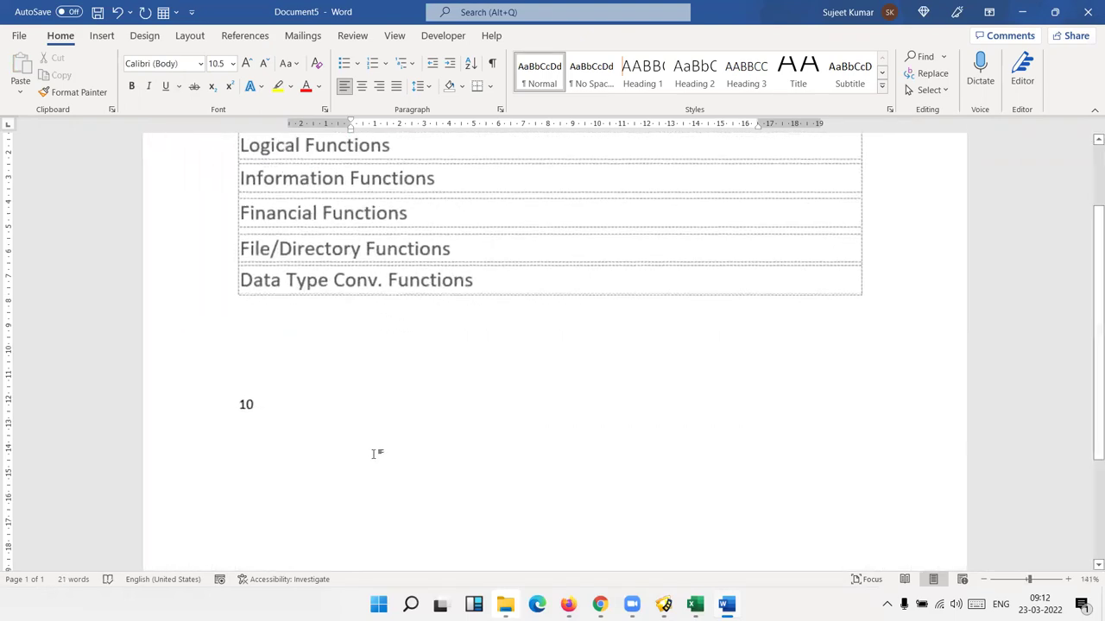
scroll(377, 453, up, 2)
scroll(375, 451, up, 1)
scroll(308, 451, up, 1)
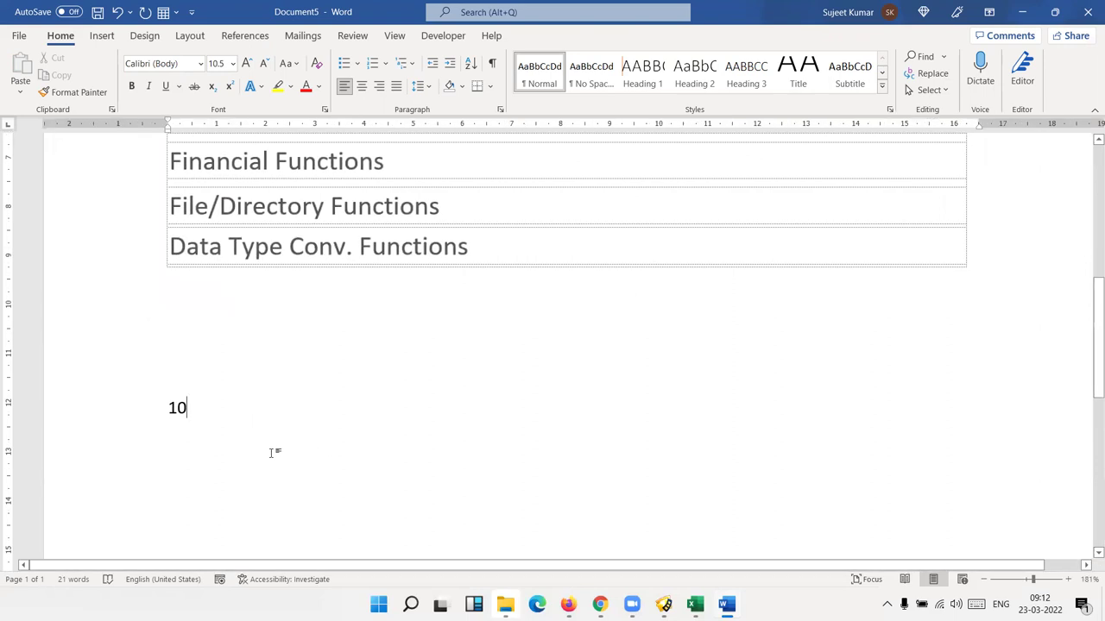
text(2)
drag(187, 405, 197, 405)
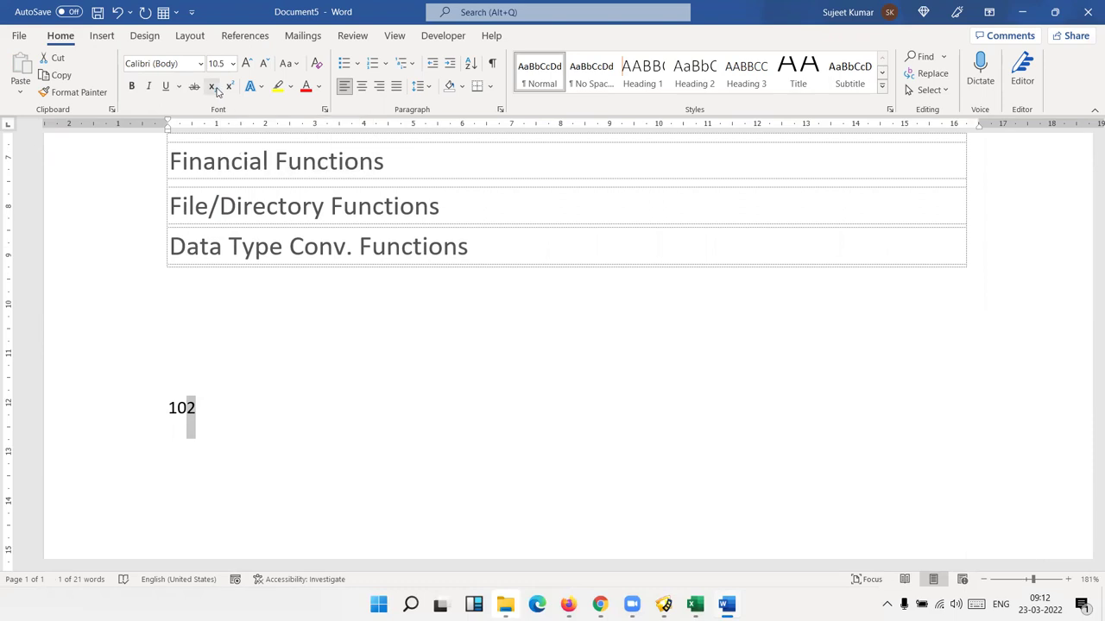
click(229, 86)
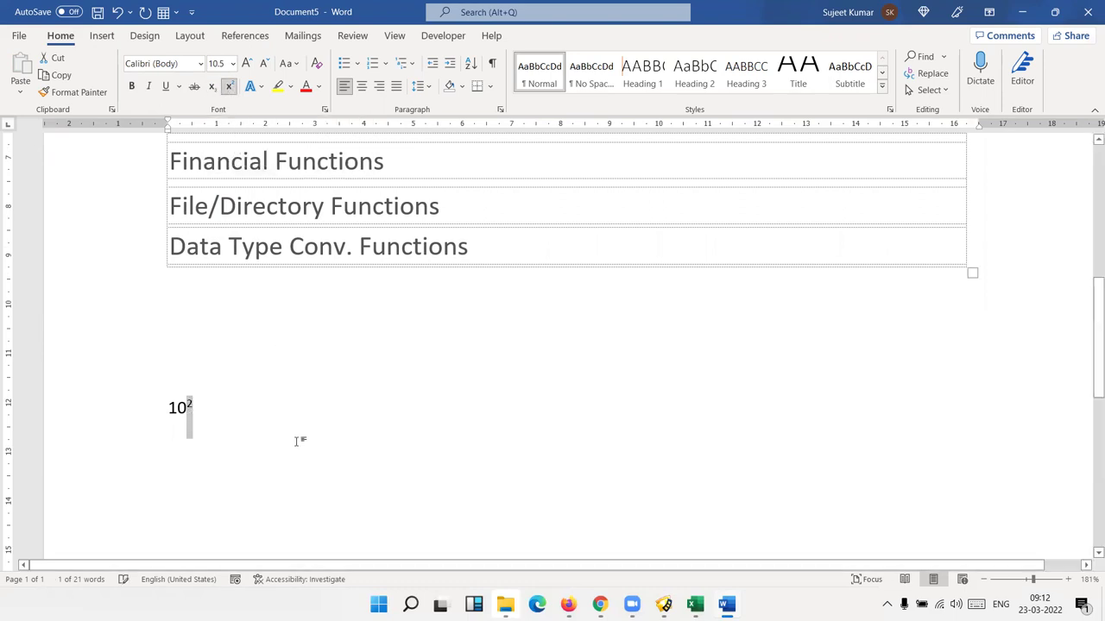
Step: Start a new line below 10² reading 100o
click(271, 433)
key(Return)
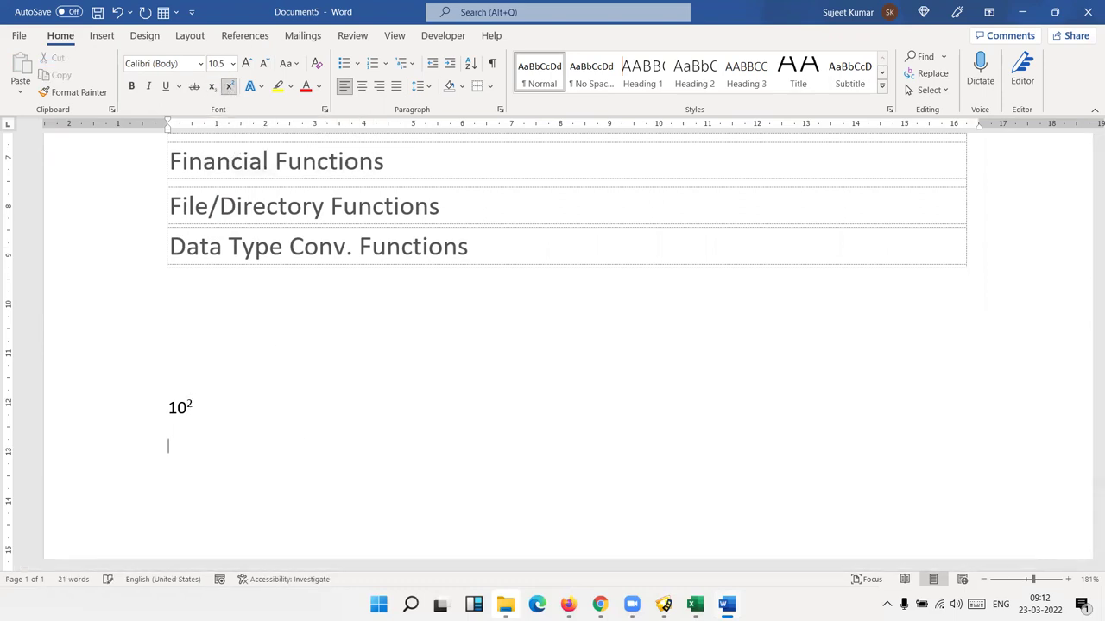
text(10)
text(0o)
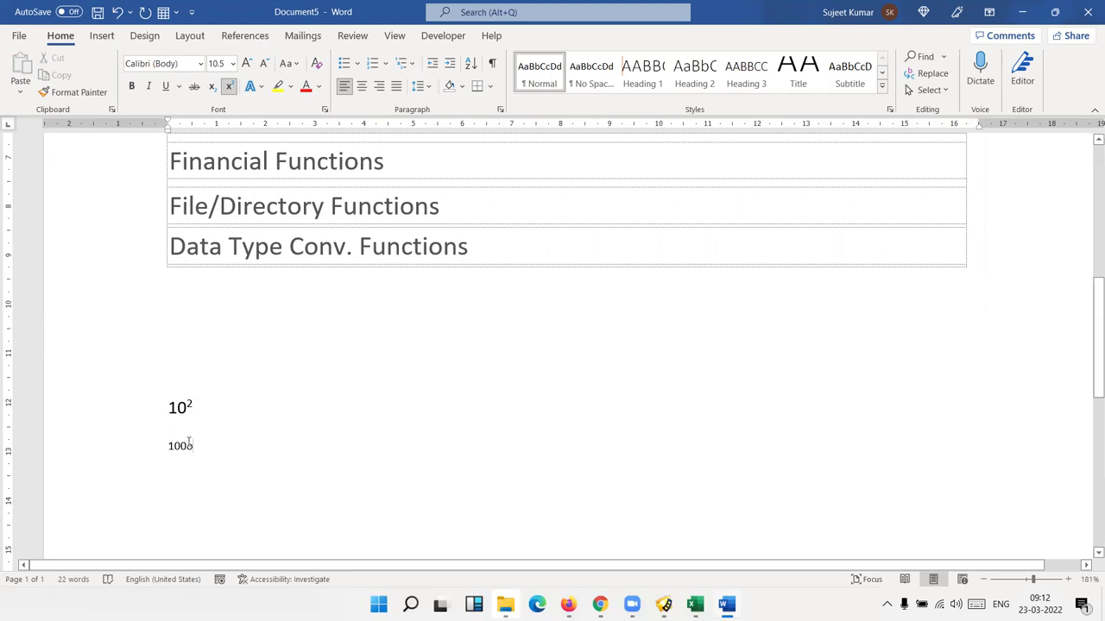
Step: Try superscripting the o in 100o, then delete that line
double_click(191, 446)
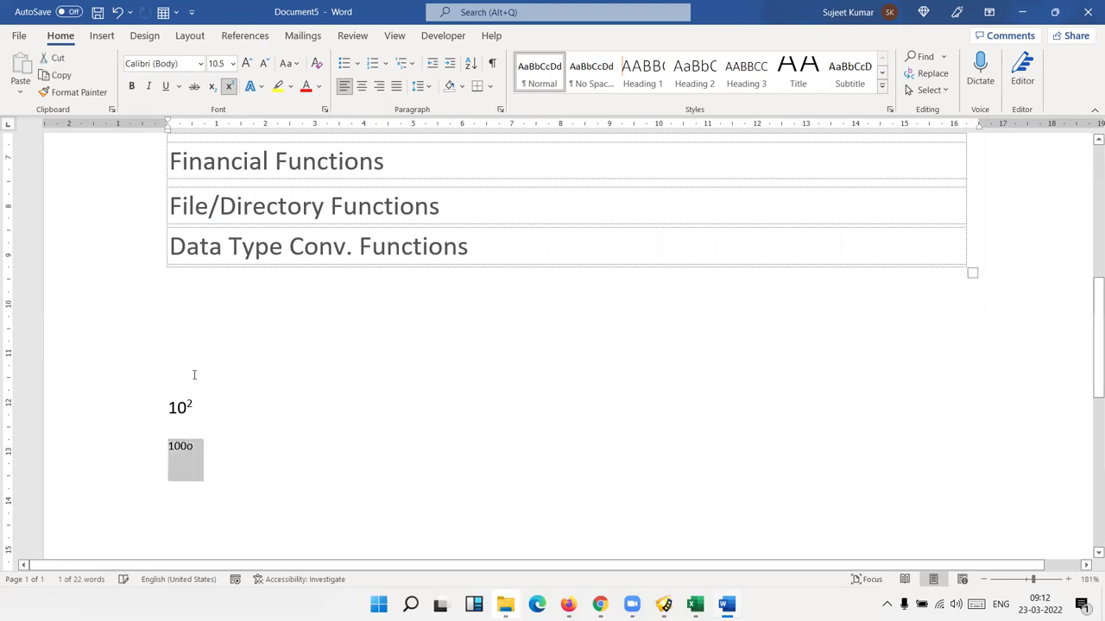
click(193, 406)
drag(195, 450, 187, 450)
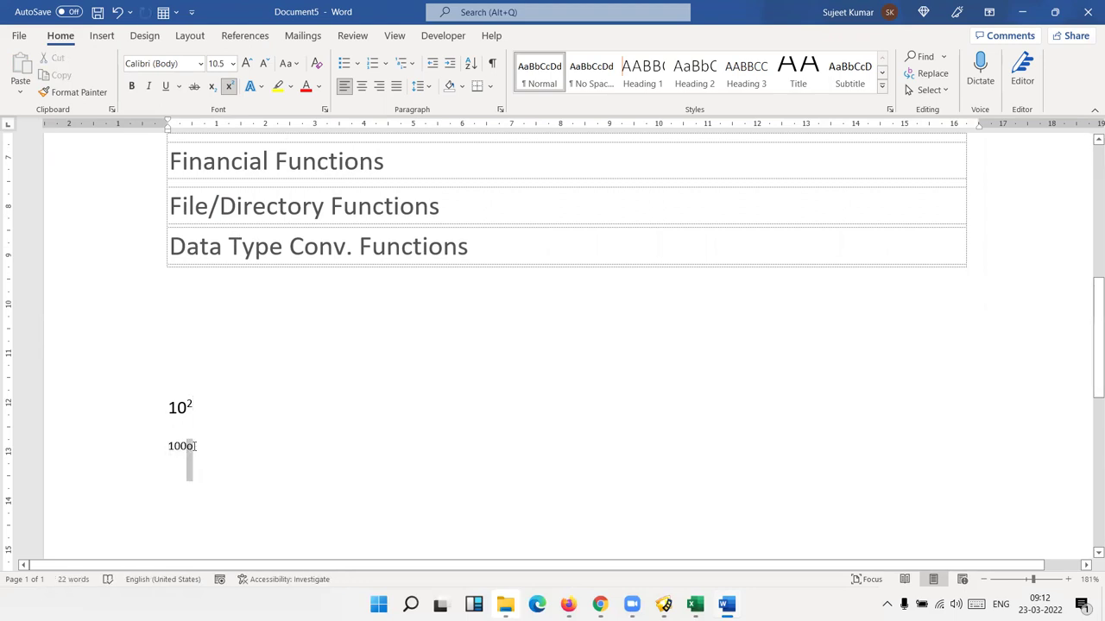
click(228, 86)
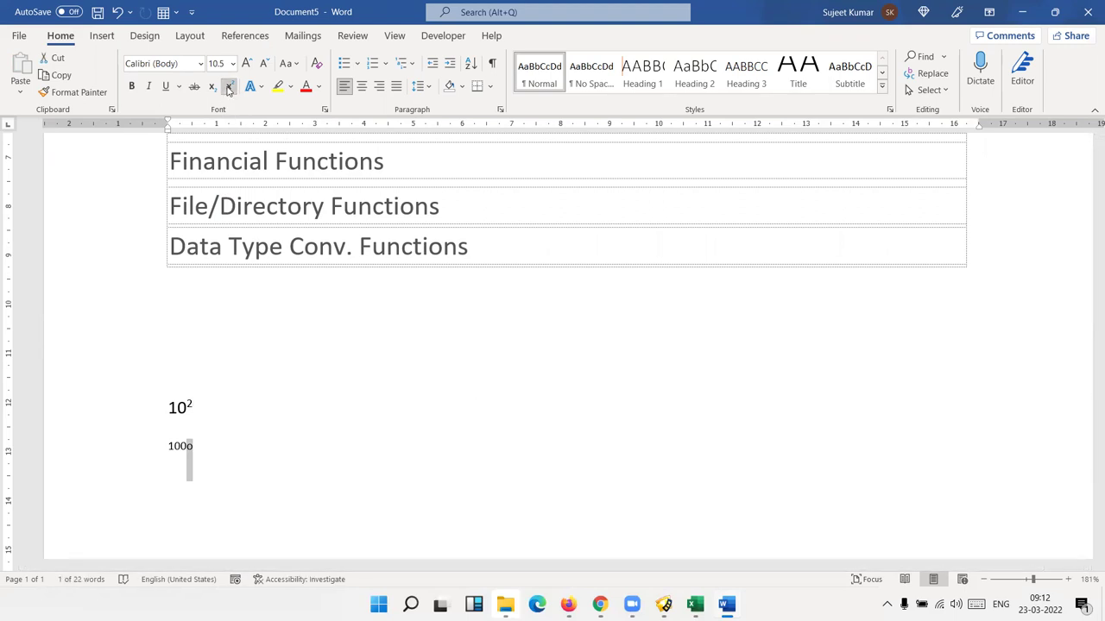
click(229, 87)
click(229, 87)
click(229, 87)
click(222, 455)
drag(103, 432, 125, 447)
key(Delete)
Step: Retype 100o on a fresh line and superscript the o, making 100°
key(Return)
text(100o)
drag(205, 450, 195, 450)
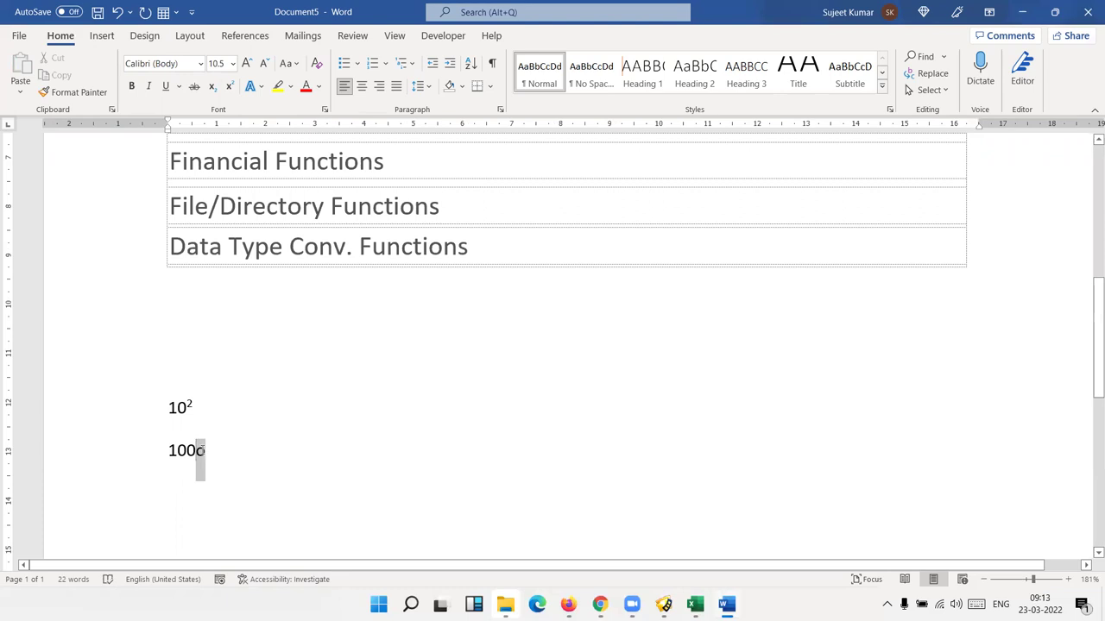
click(229, 87)
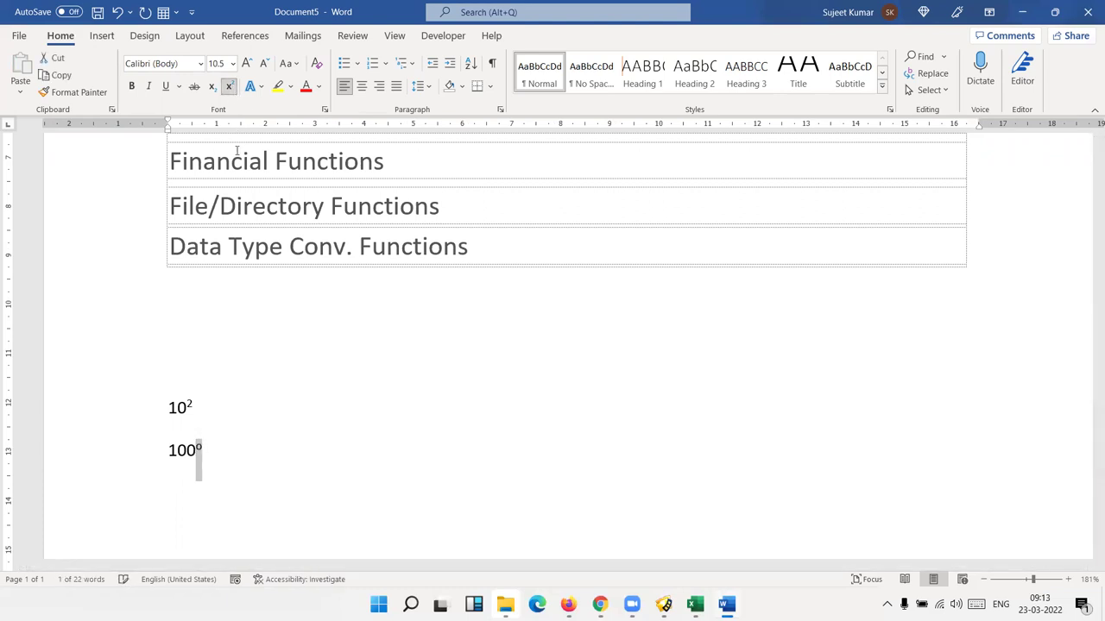
click(310, 450)
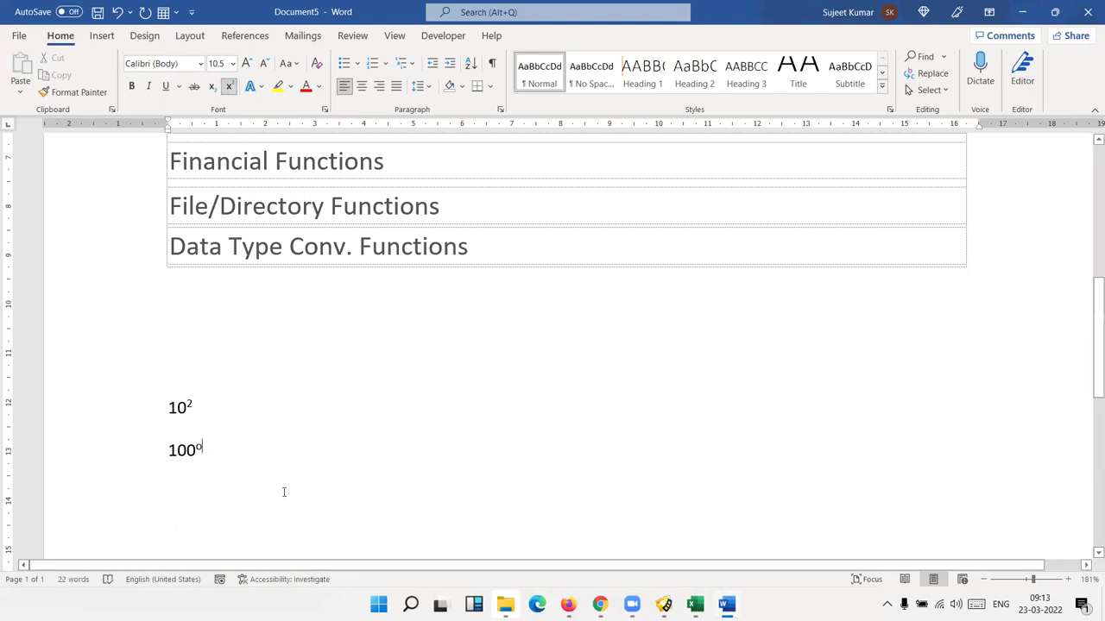
Step: Add lines below 100°, type H, and turn superscript off before retyping it
key(Return)
text(10)
key(BackSpace)
key(BackSpace)
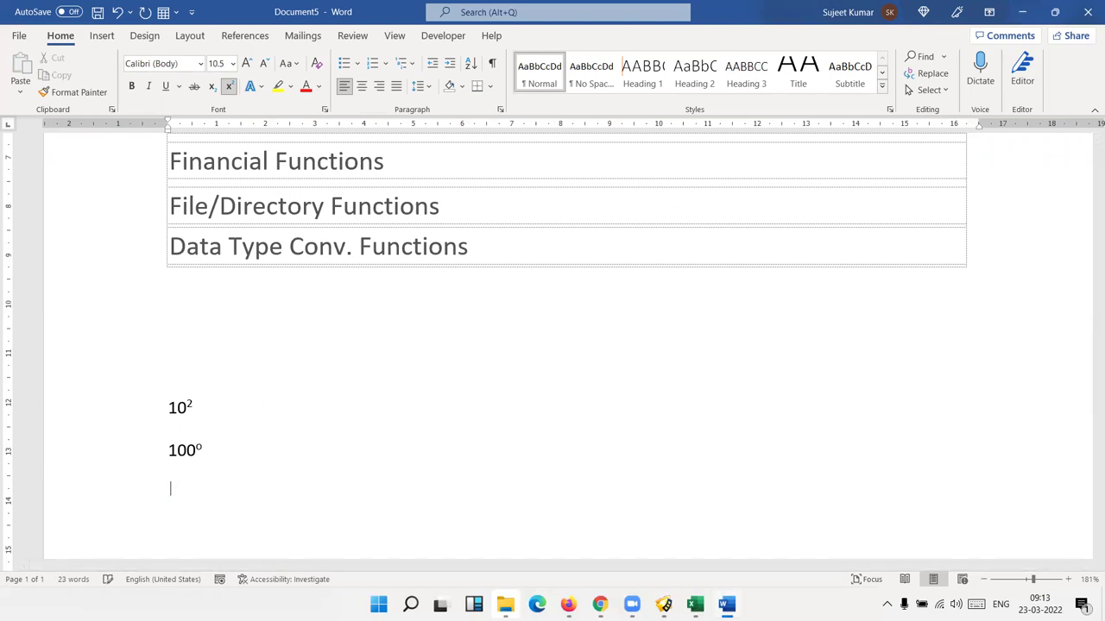
key(Return)
text(H)
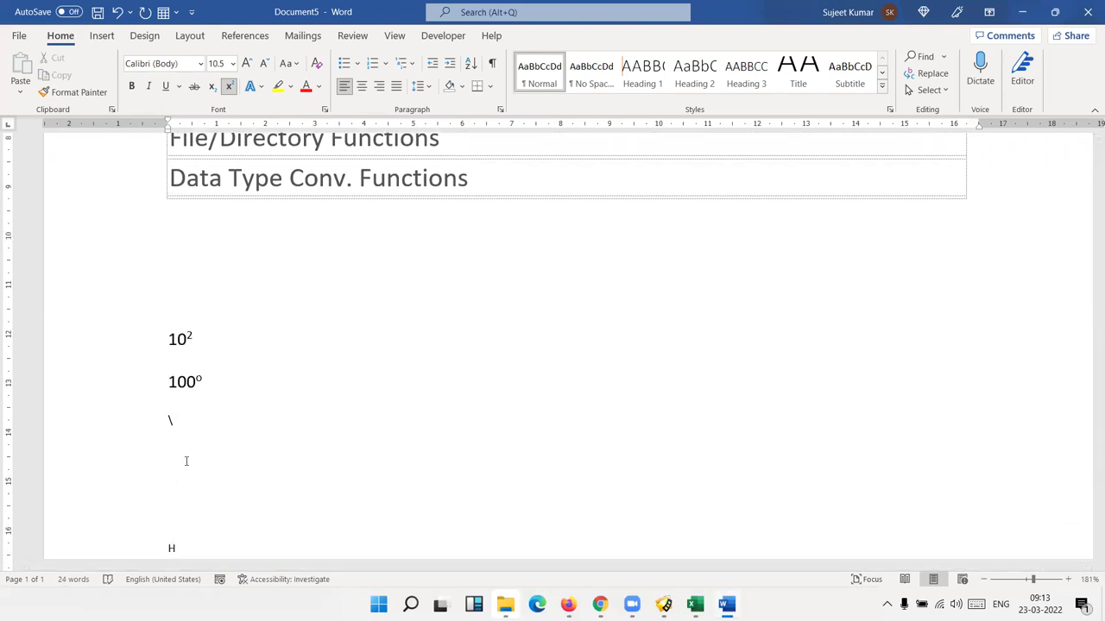
key(ctrl+shift+equal)
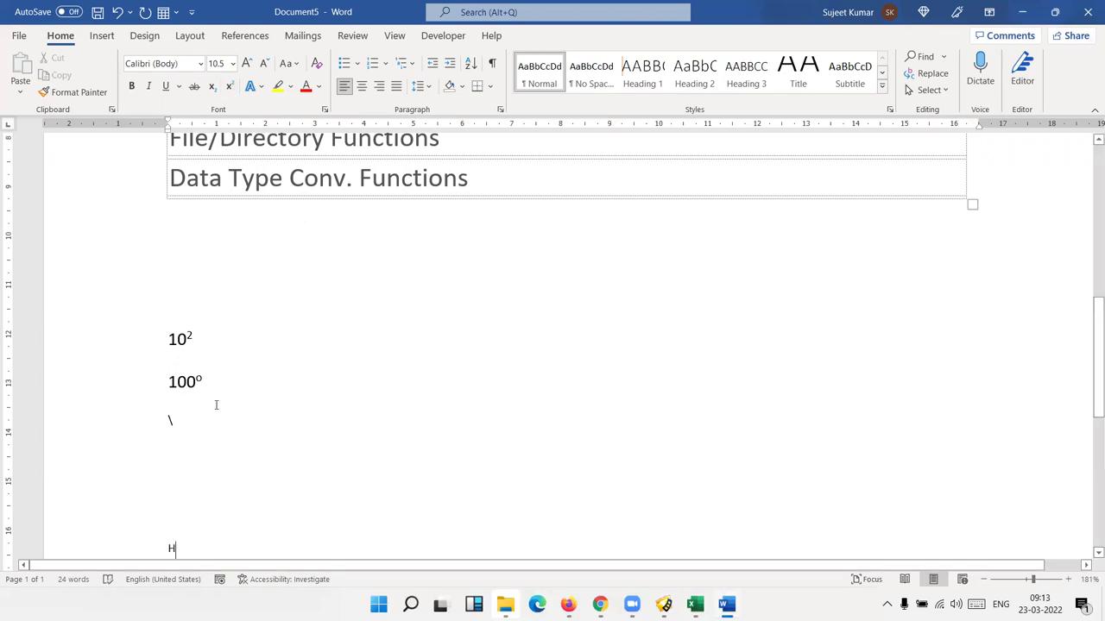
key(BackSpace)
Step: Type H2O and lower the 2 to subscript, giving H₂O
text(H2)
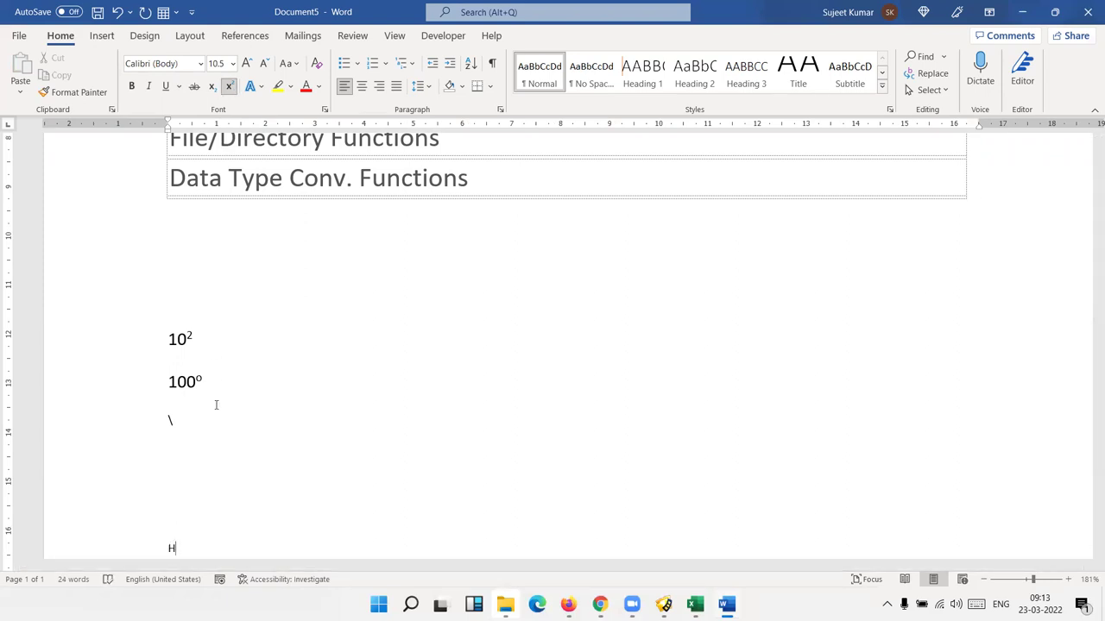
text(O)
scroll(185, 500, down, 3)
scroll(186, 501, down, 2)
scroll(186, 497, up, 2)
click(195, 363)
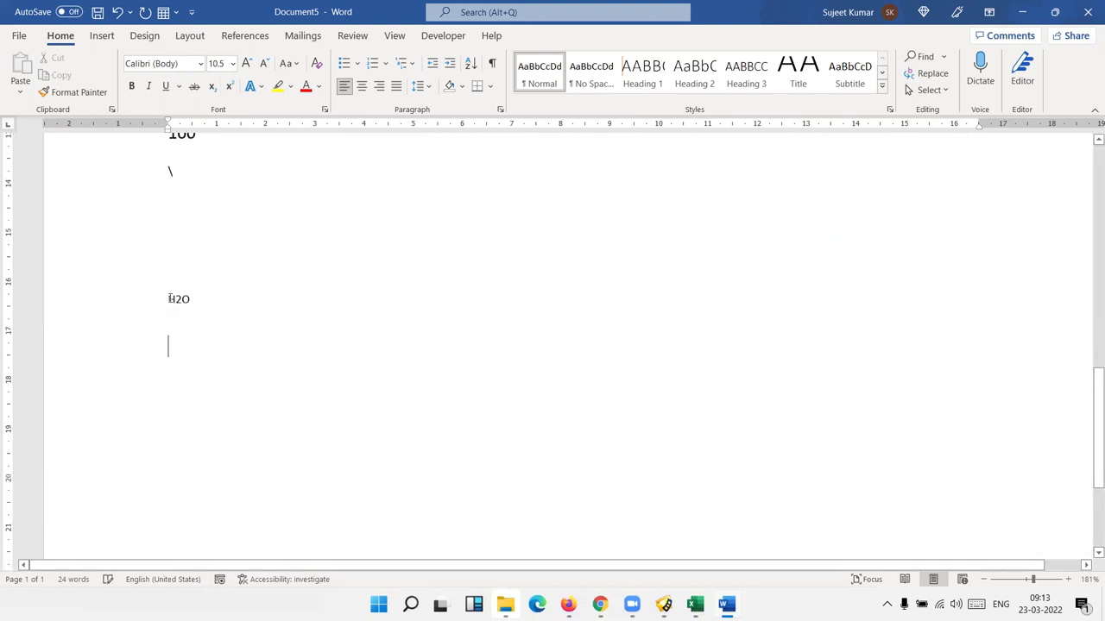
drag(174, 298, 182, 302)
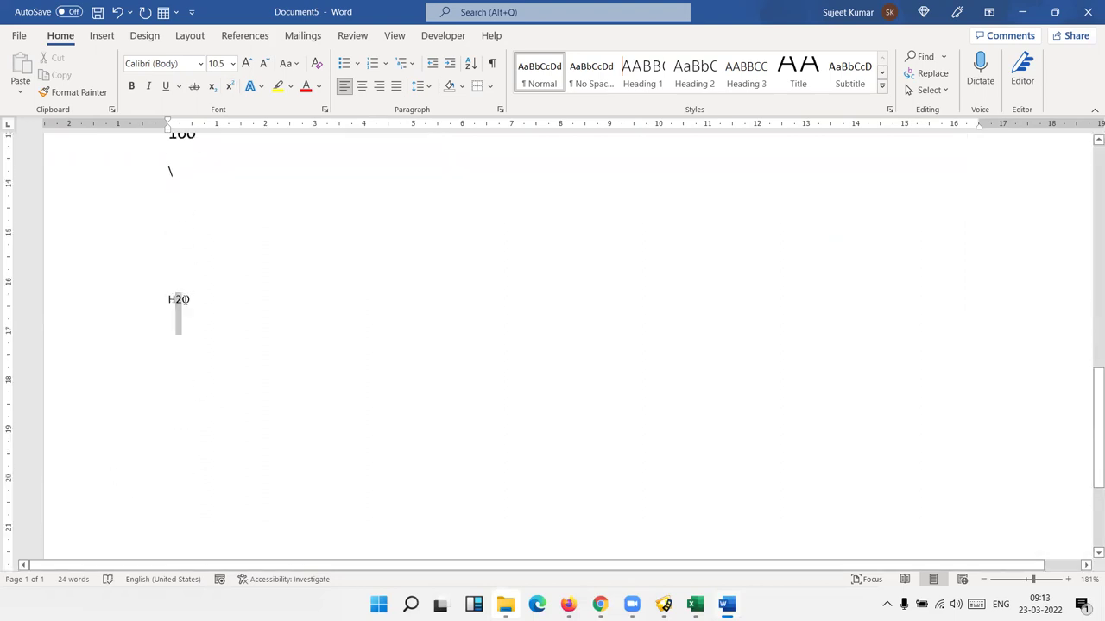
click(214, 90)
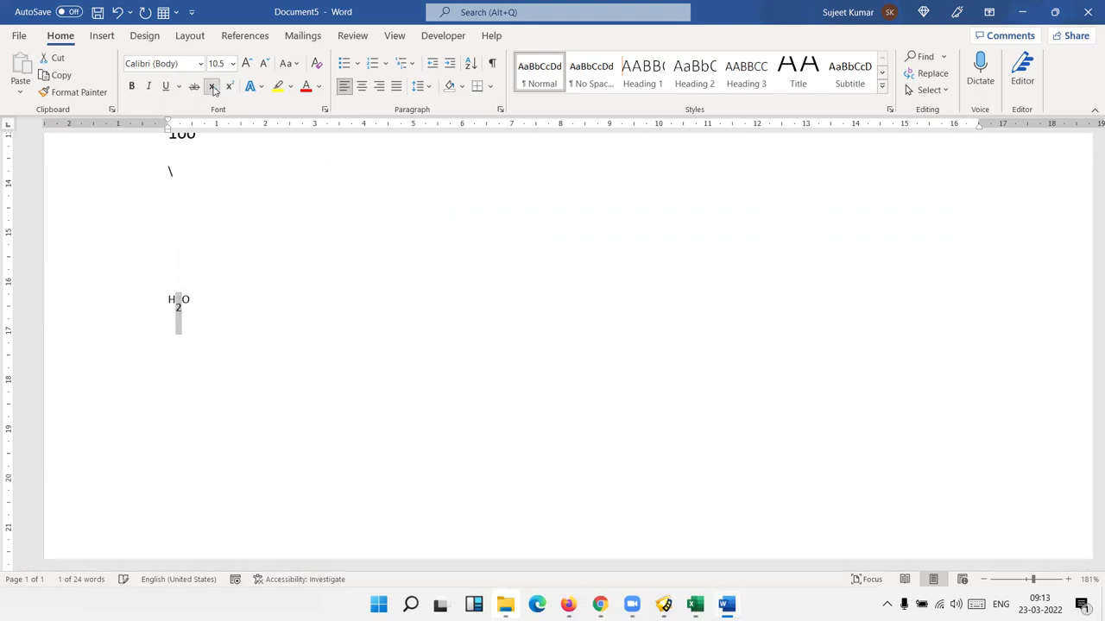
click(311, 185)
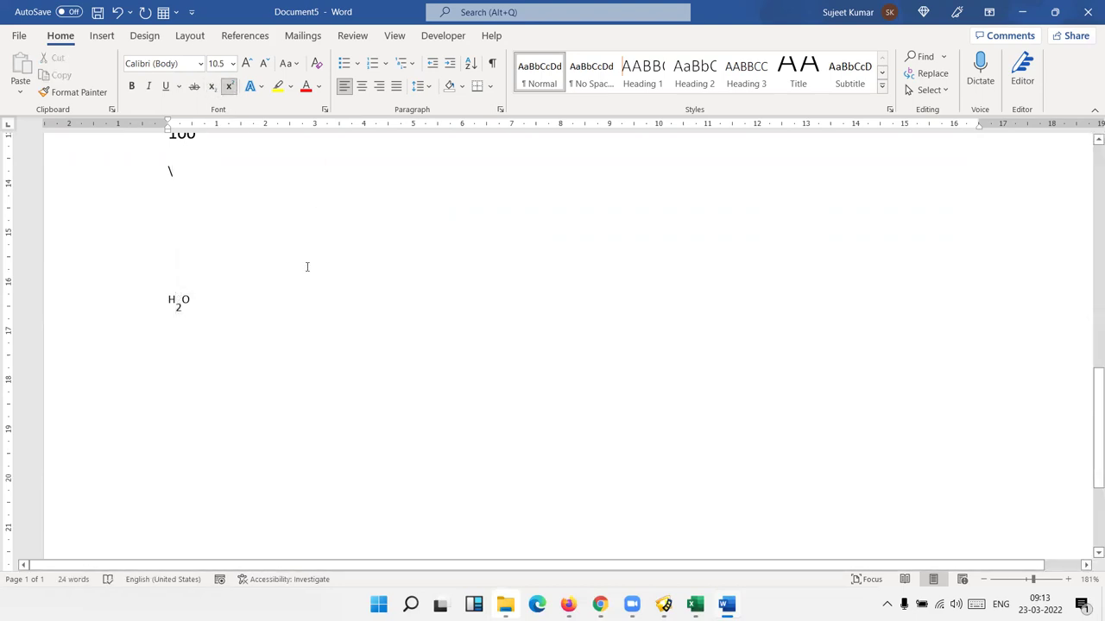
scroll(277, 299, up, 3)
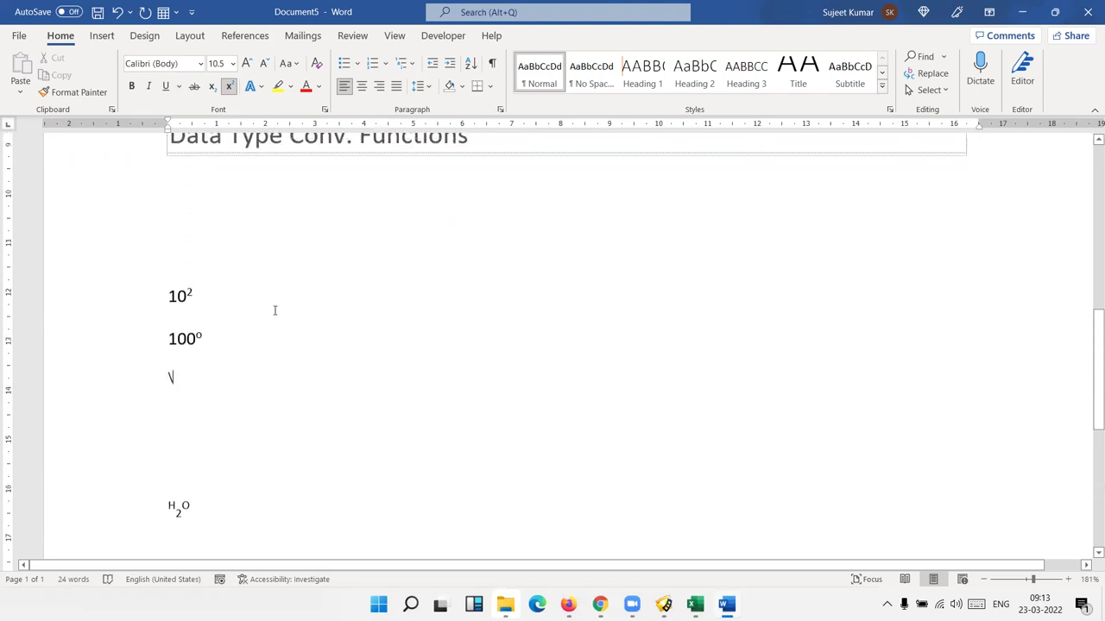
scroll(273, 308, up, 5)
scroll(259, 179, down, 3)
scroll(221, 303, down, 3)
scroll(223, 170, down, 4)
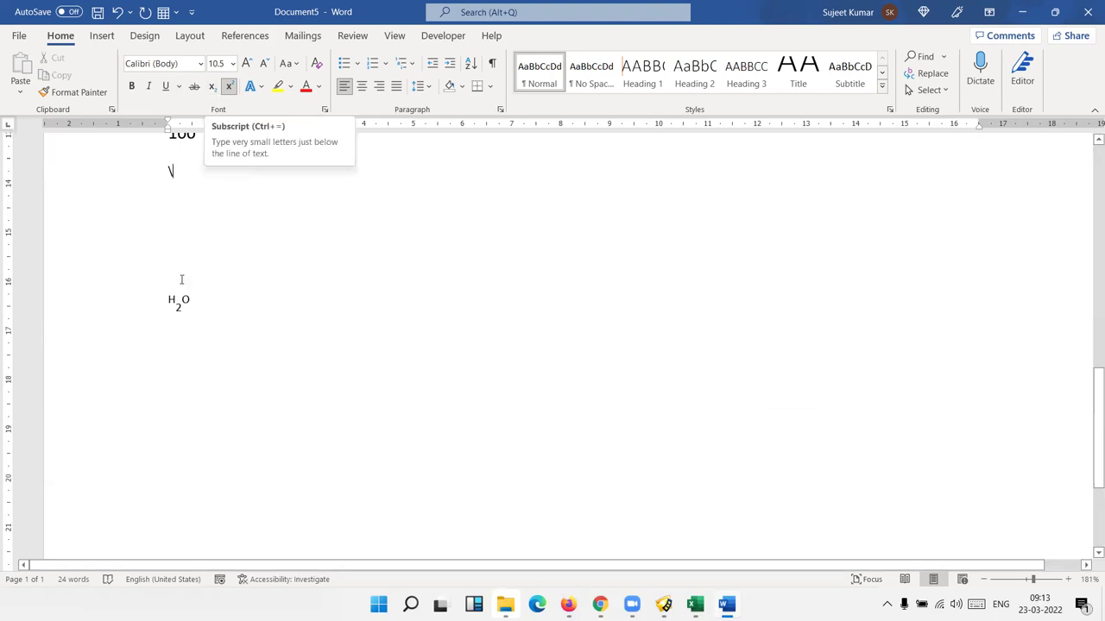
scroll(200, 320, up, 5)
scroll(207, 312, up, 2)
scroll(217, 304, up, 3)
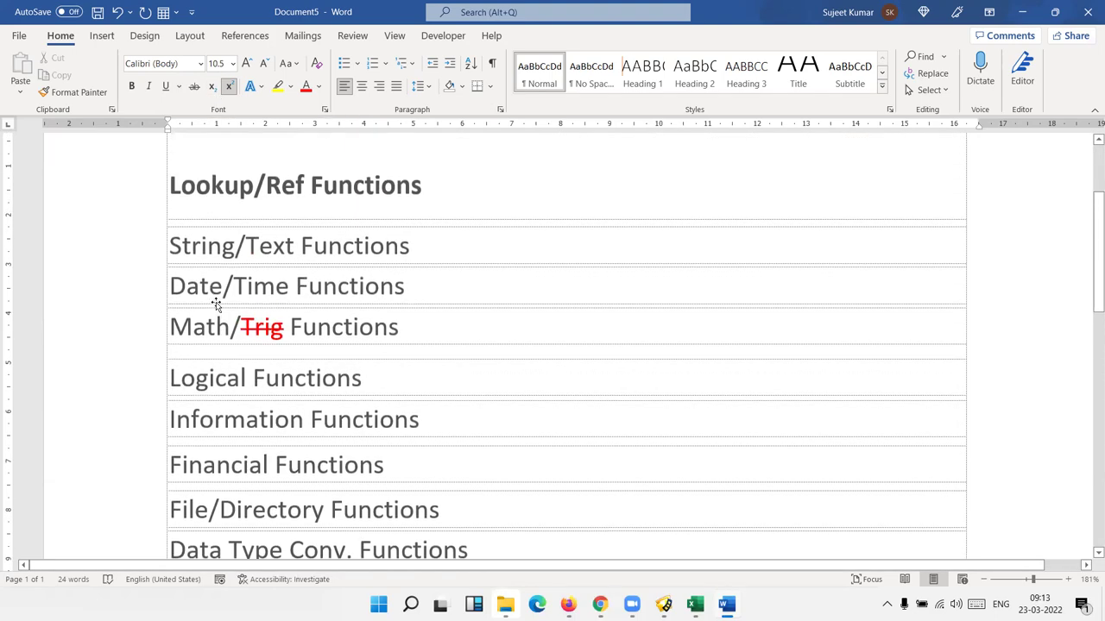
Step: Select the String/Text Functions row, preview effect and colour options, then clear all its formatting
triple_click(207, 248)
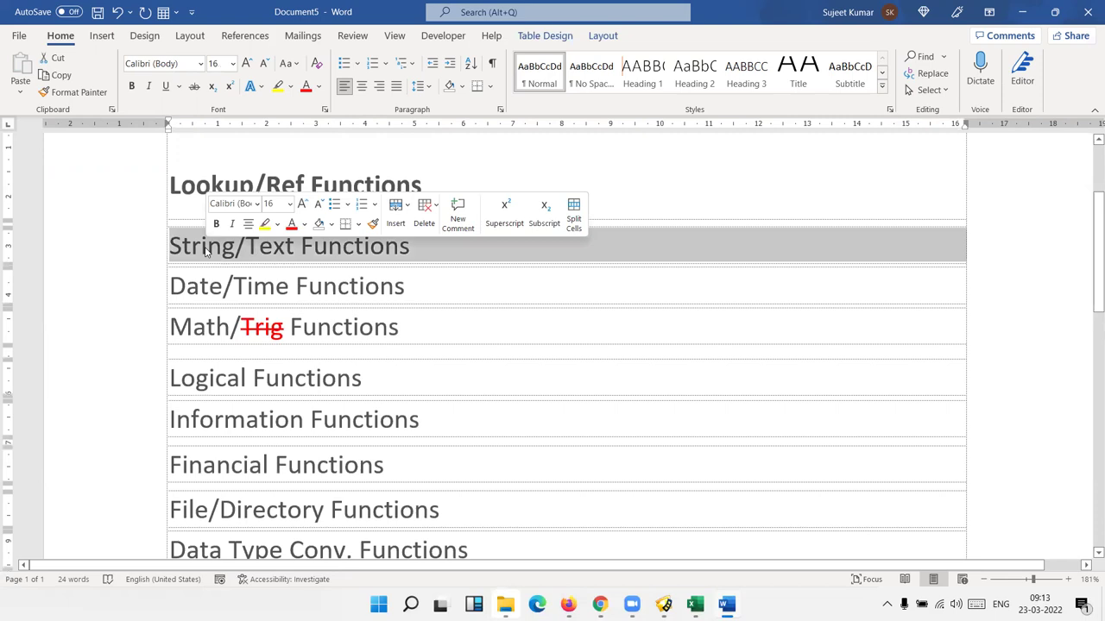
click(260, 86)
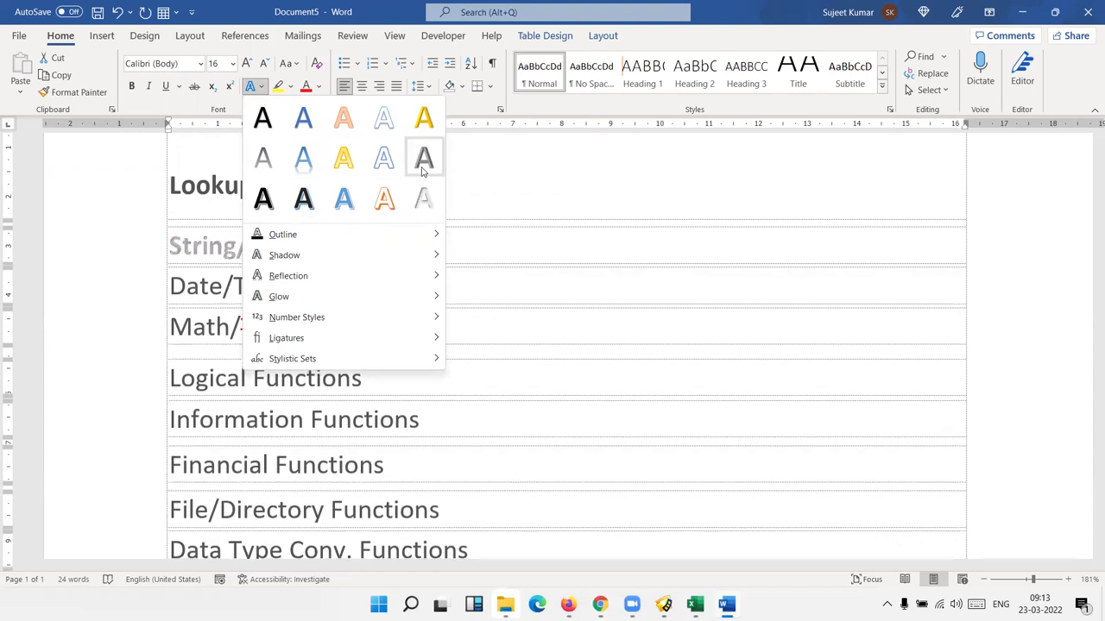
mouse_move(283, 234)
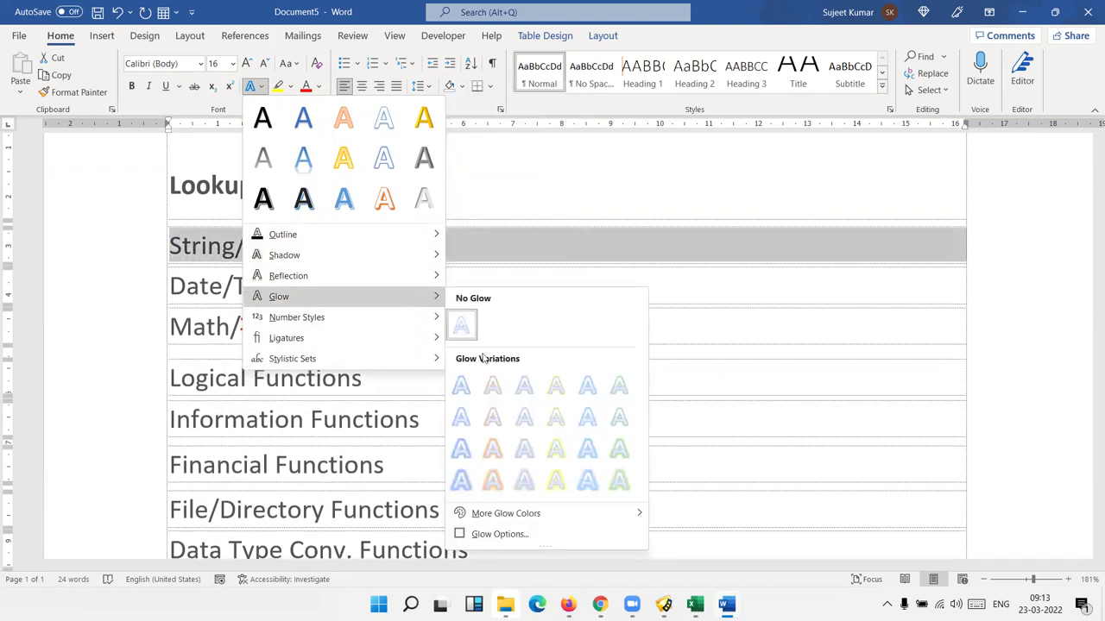
mouse_move(285, 338)
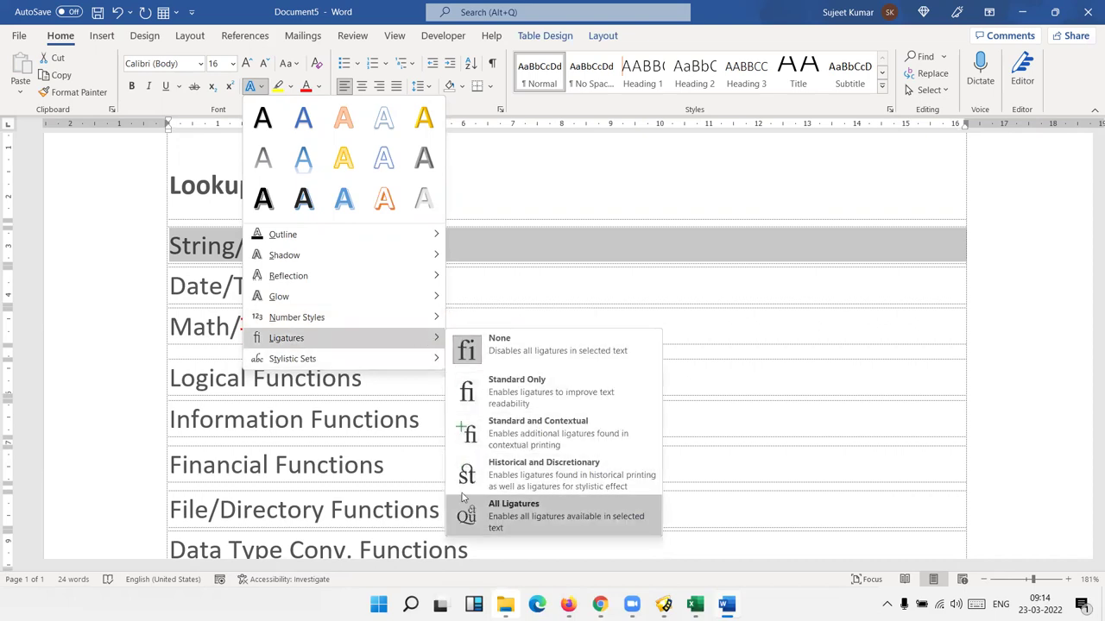
mouse_move(291, 358)
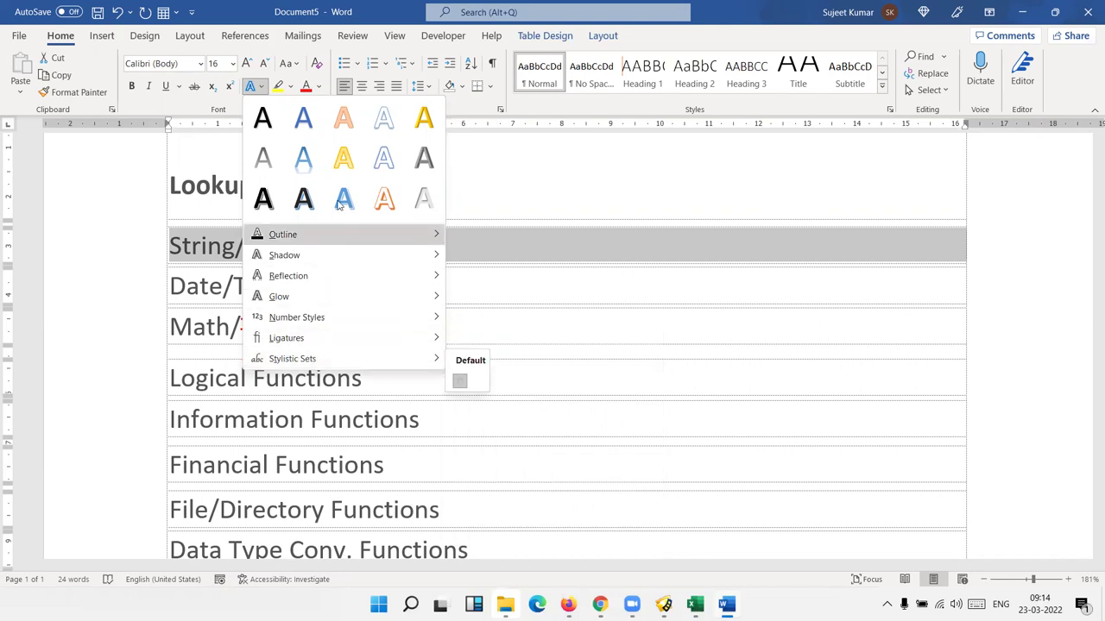
key(Escape)
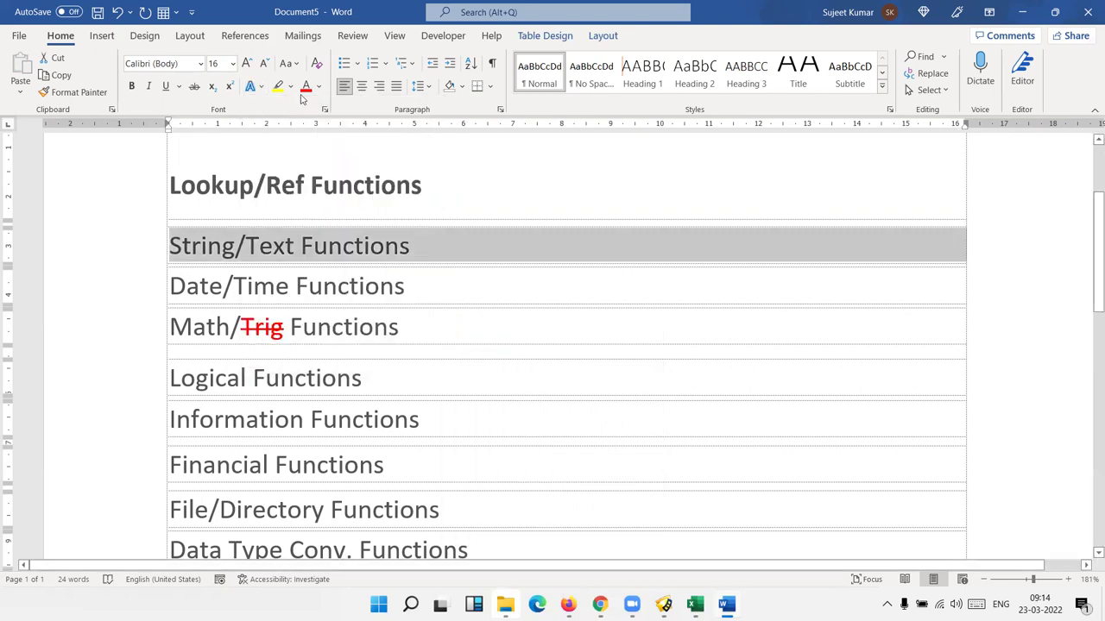
click(291, 87)
click(291, 86)
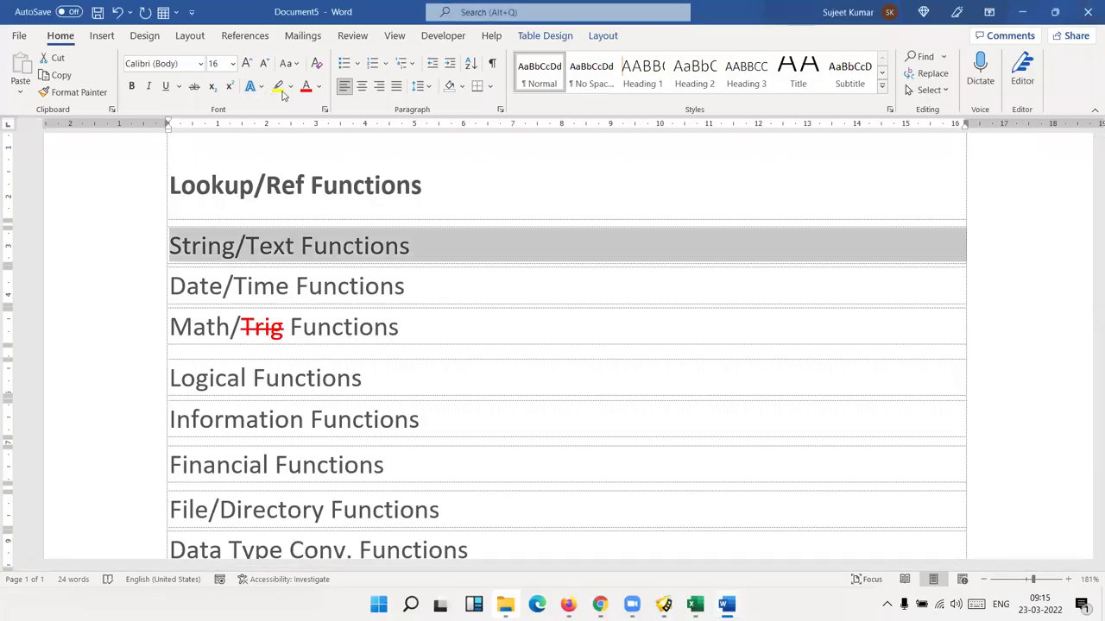
click(291, 88)
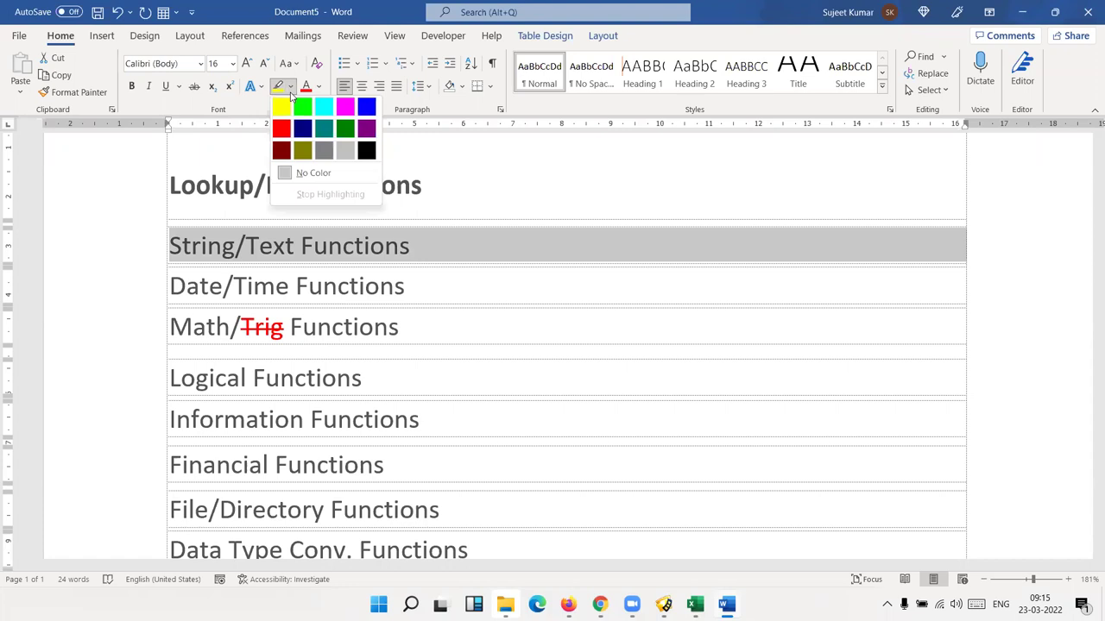
click(291, 93)
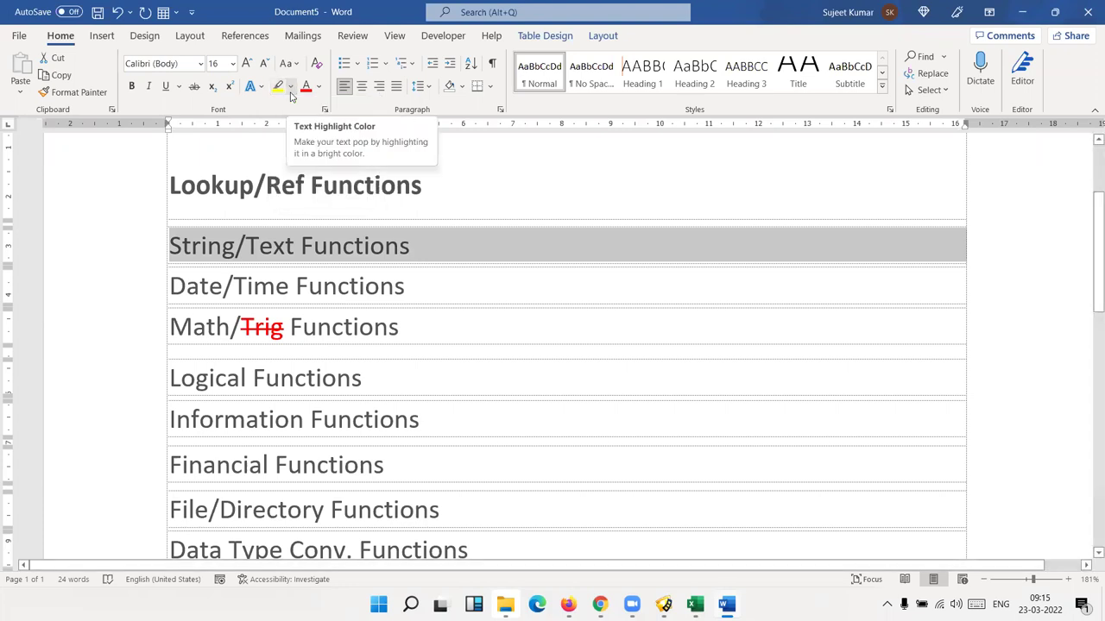
click(319, 87)
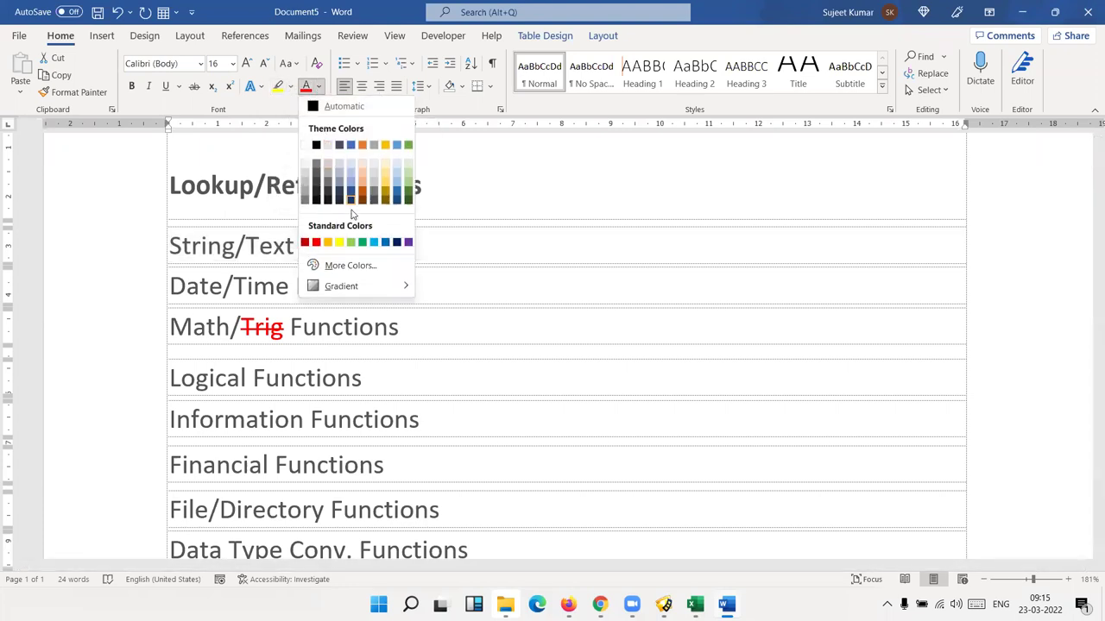
click(317, 66)
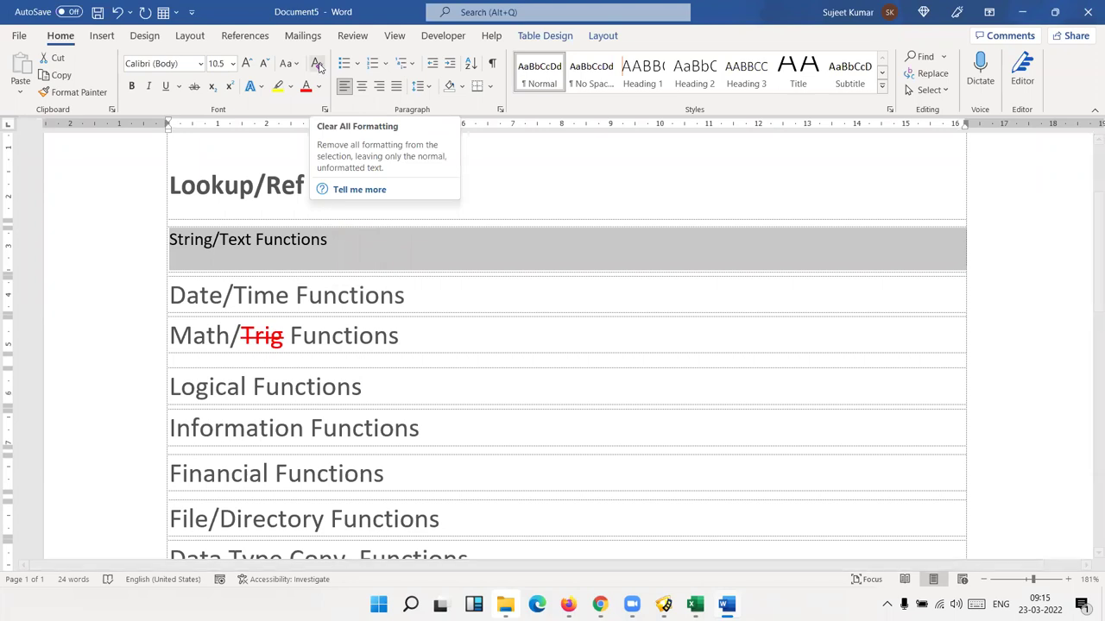
Step: Undo a stray line break, clear String/Text Functions formatting again, and reselect it for Change Case
click(326, 239)
key(Return)
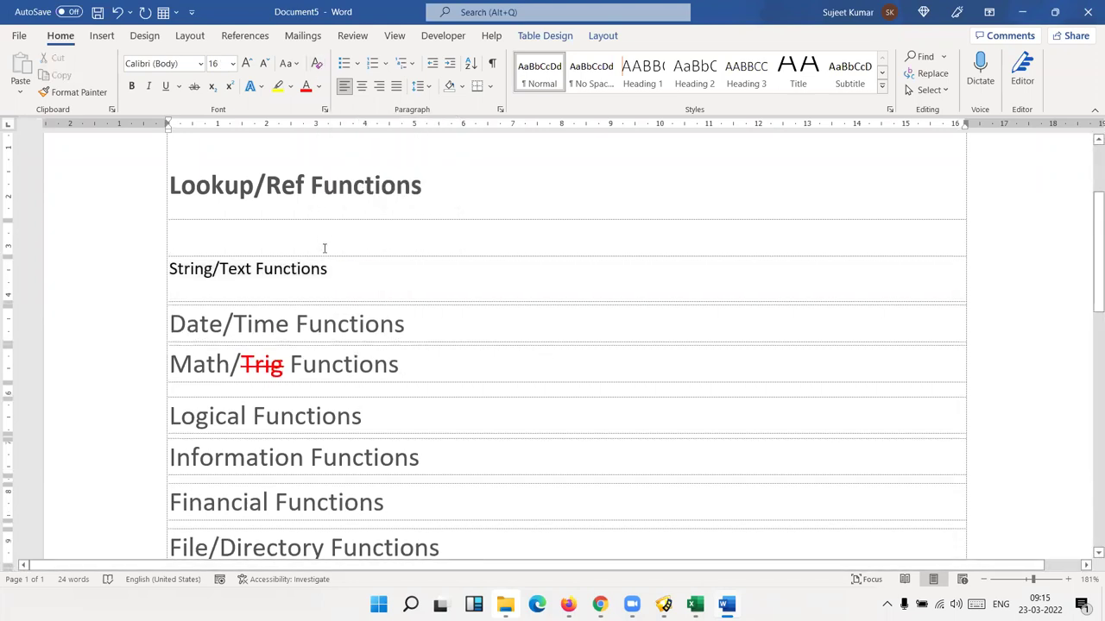
key(ctrl+z)
key(ctrl+z)
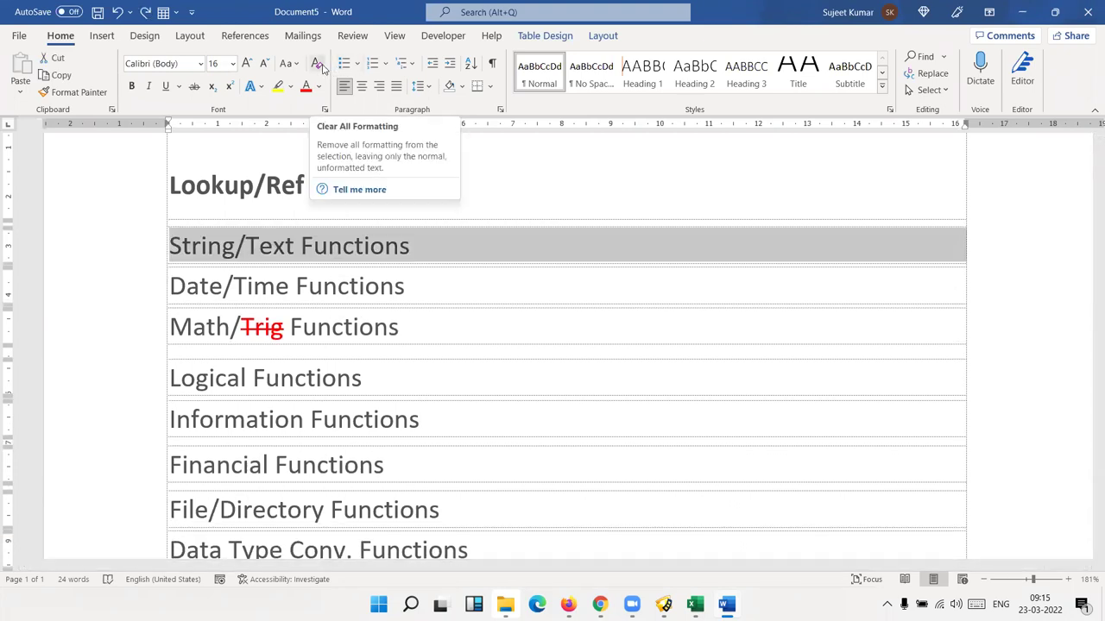
click(318, 66)
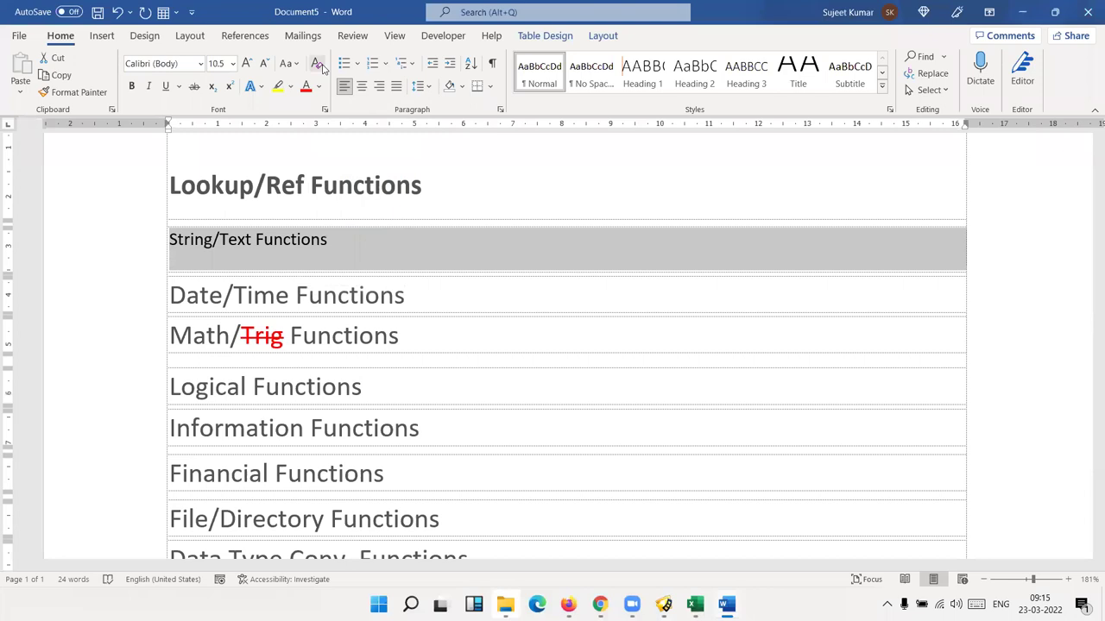
click(350, 295)
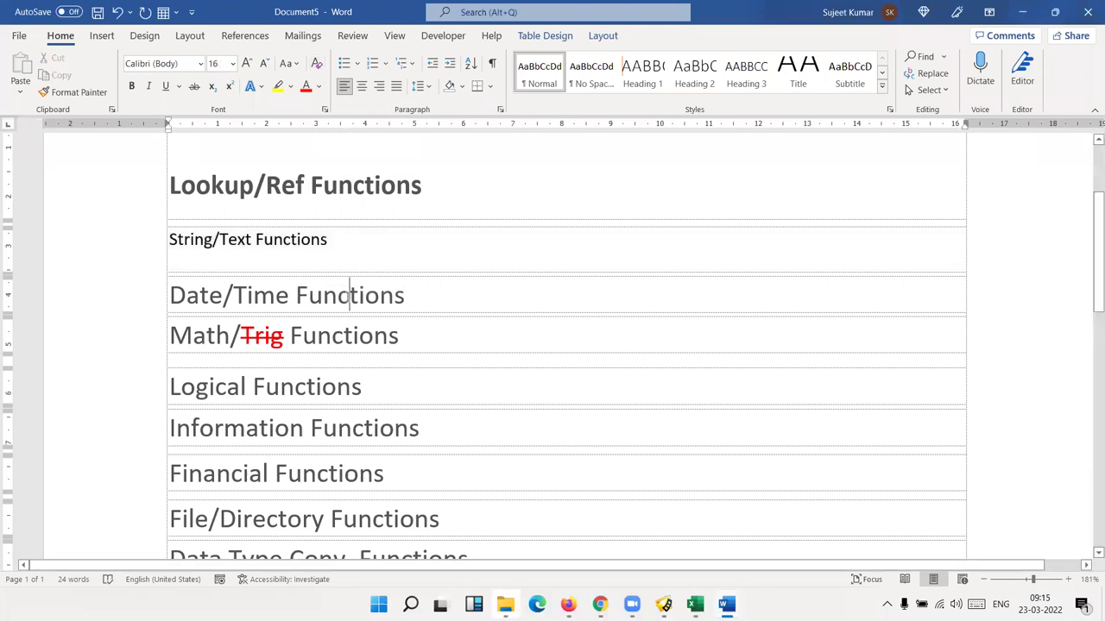
drag(344, 240, 168, 240)
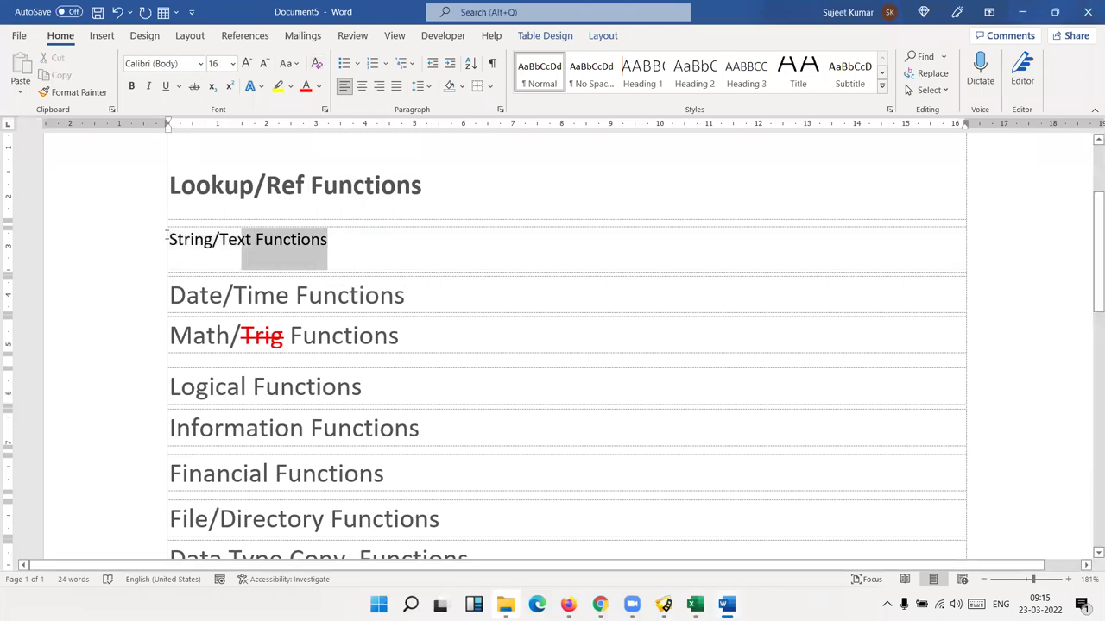
click(296, 66)
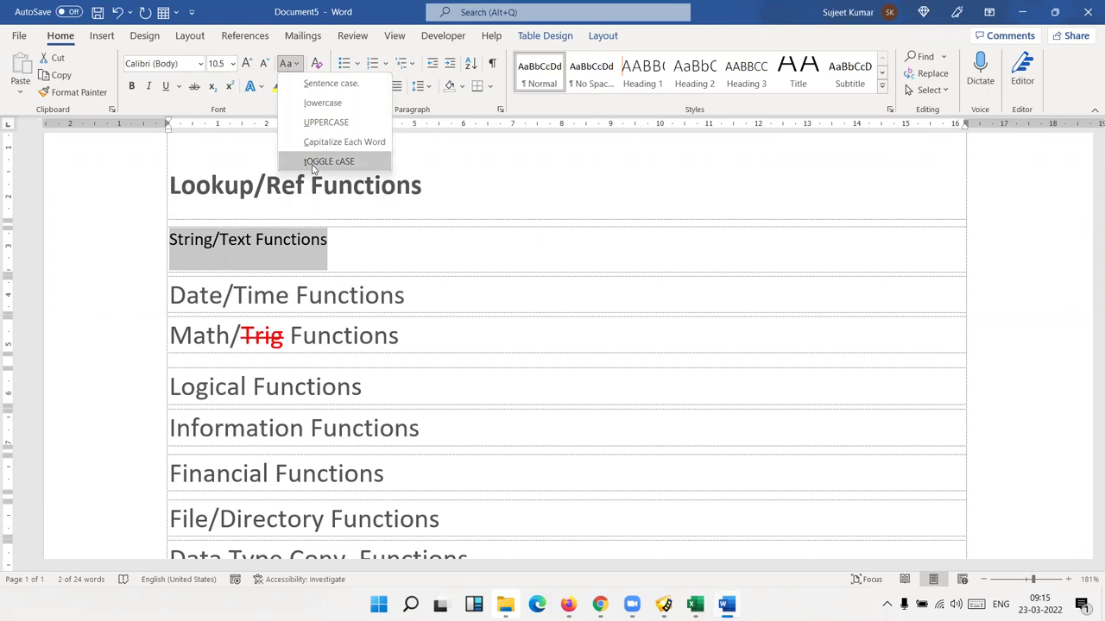
Step: Apply UPPERCASE so the row reads STRING/TEXT FUNCTIONS, then bring up the Font dialog
click(326, 121)
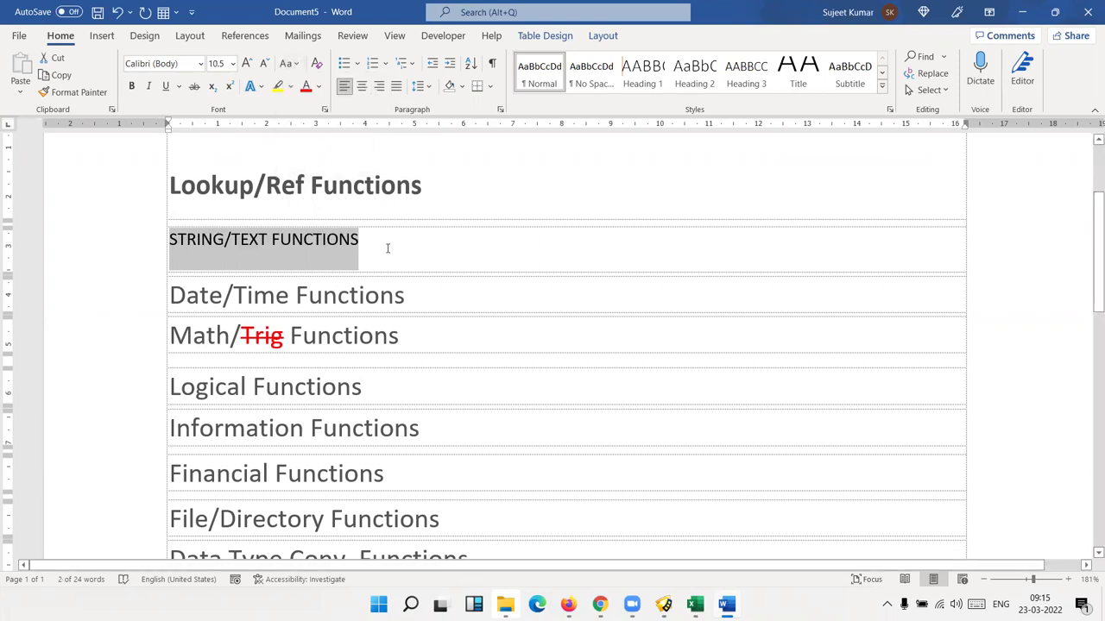
click(289, 63)
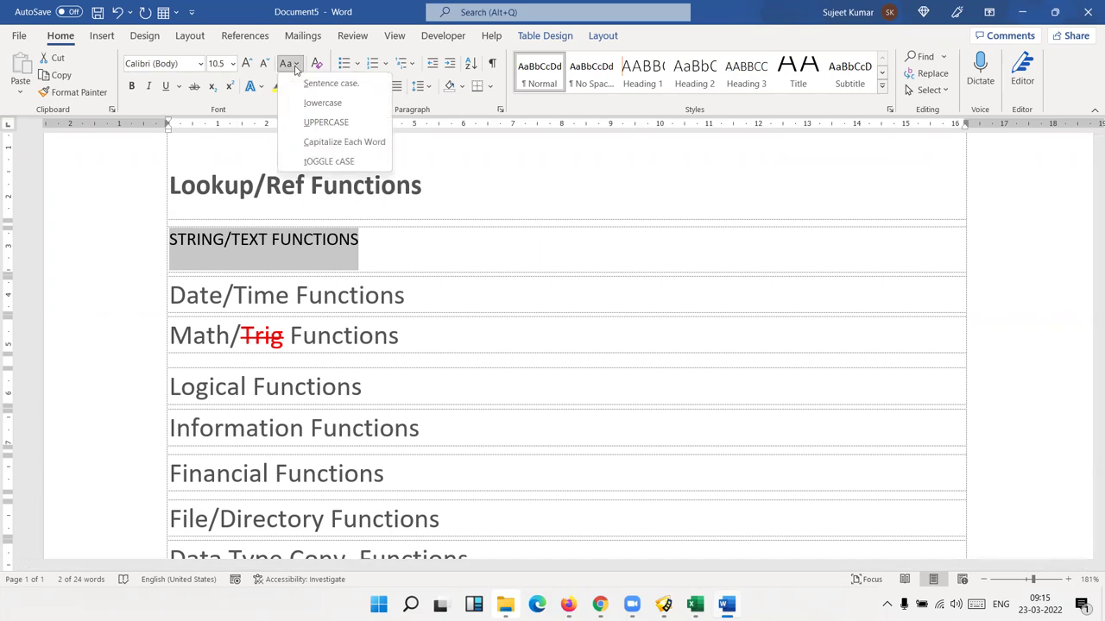
click(343, 239)
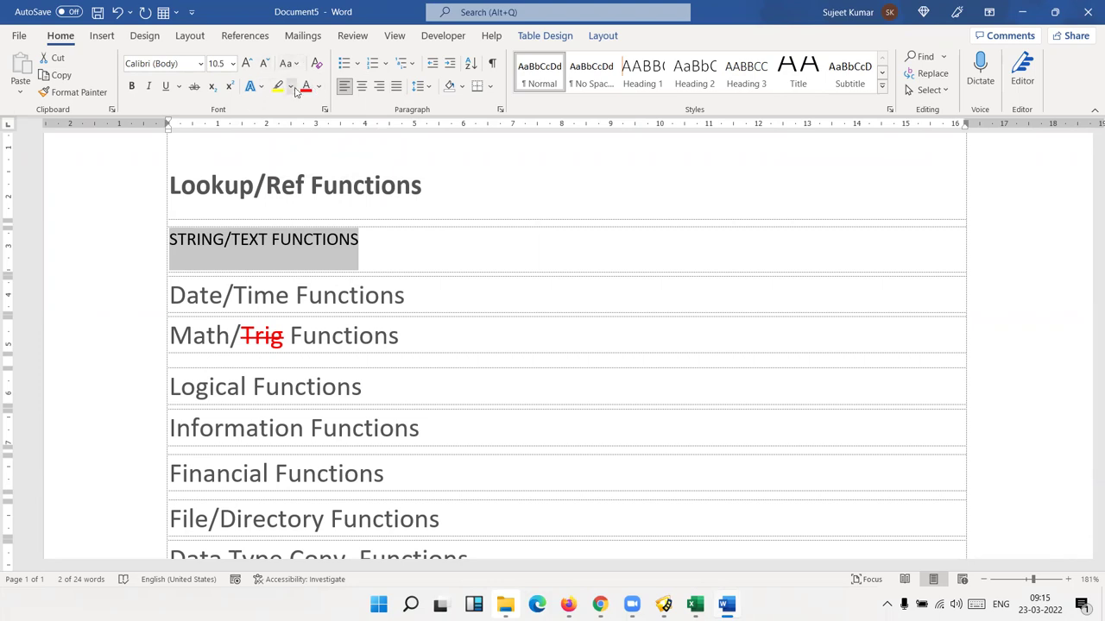
click(325, 110)
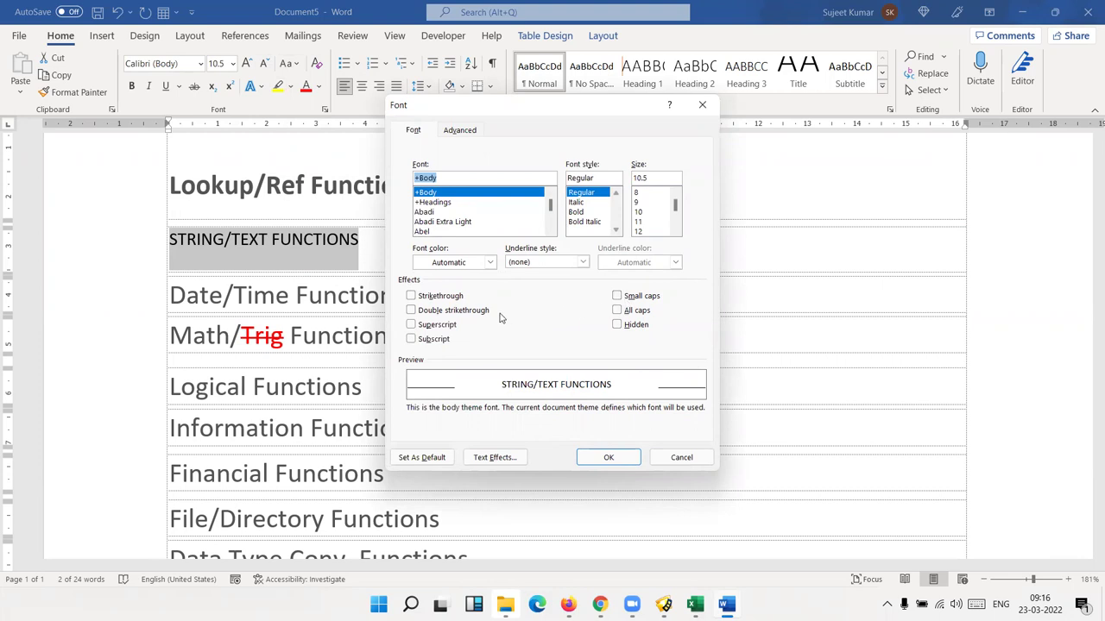
Step: Explore the Font dialog's Text Effects, setting text fill transparency to 20%
click(252, 342)
click(494, 457)
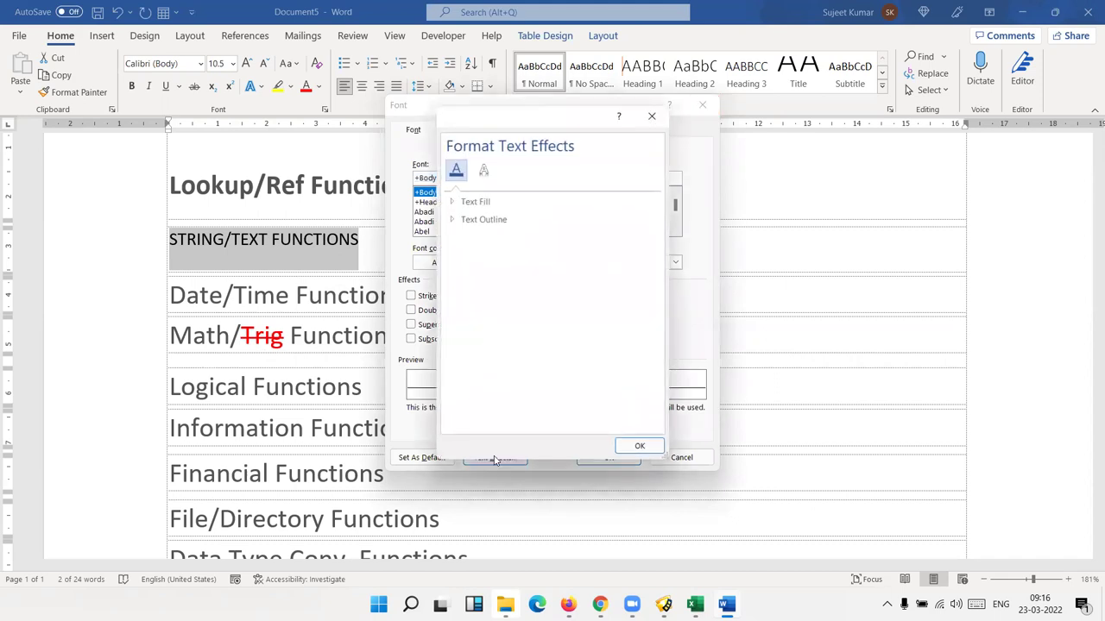
click(467, 204)
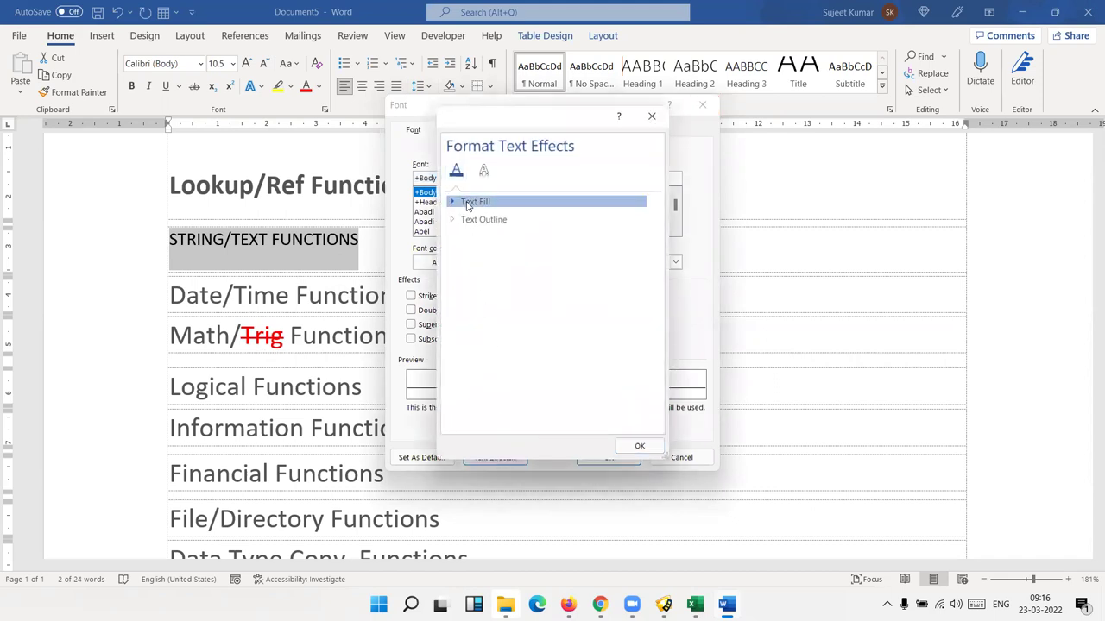
drag(535, 299, 530, 298)
click(483, 173)
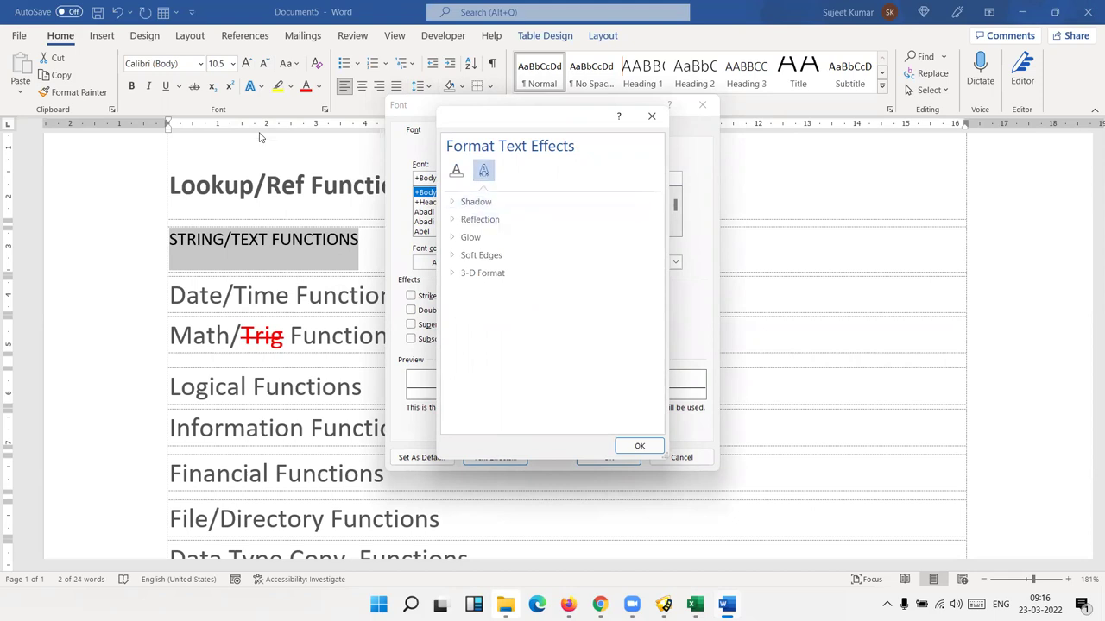
Step: Close both dialogs and delete all document content, leaving a blank page
click(651, 116)
click(703, 104)
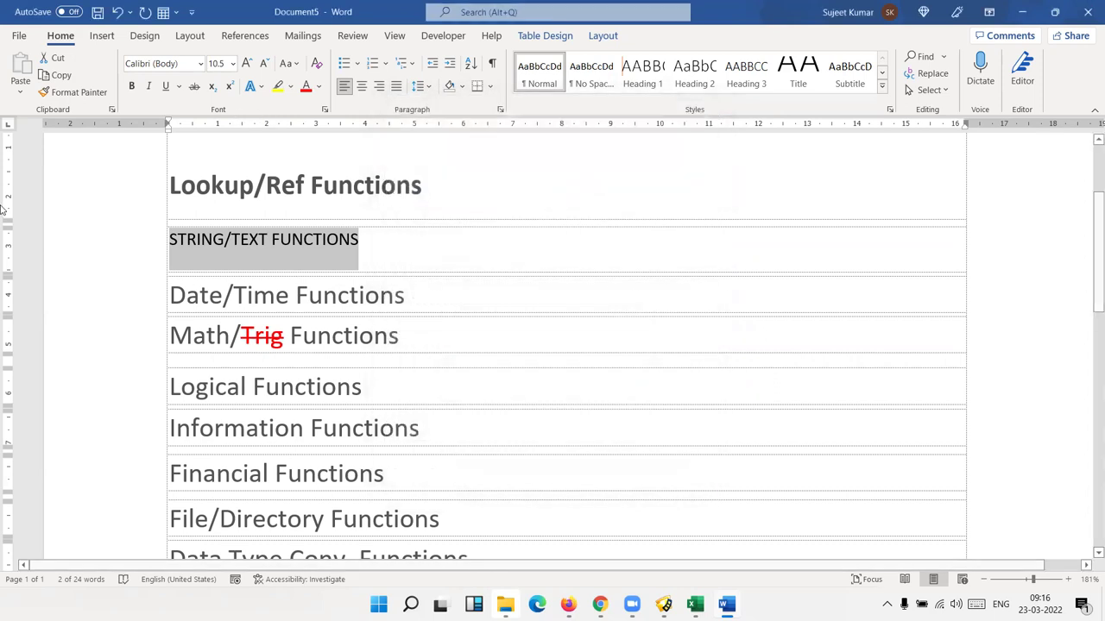
key(ctrl+a)
key(Delete)
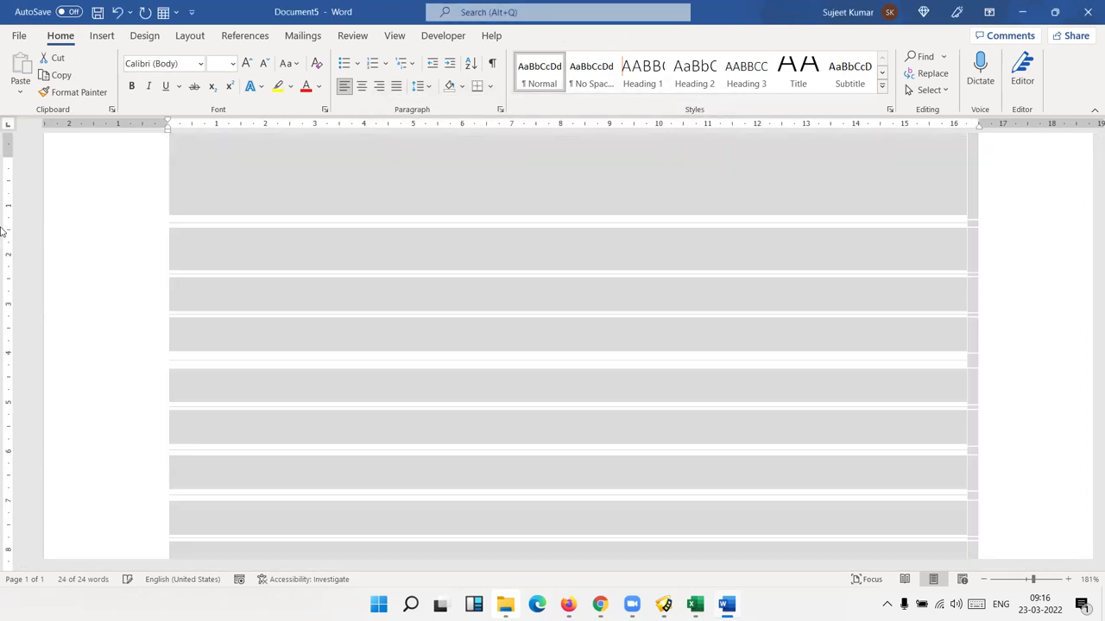